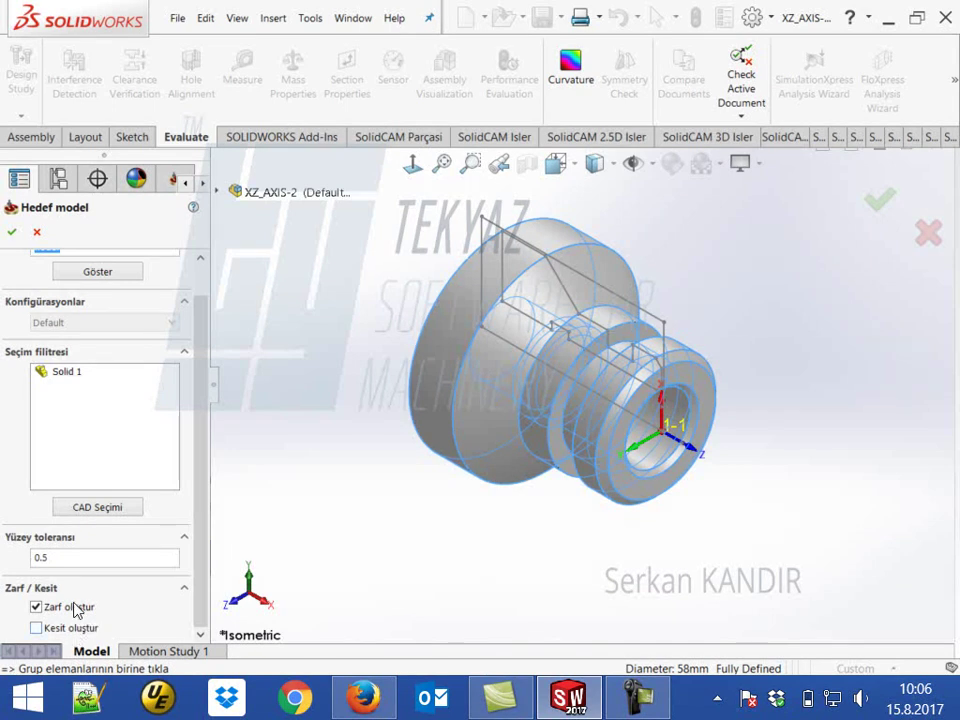
Redefine the target model from Solid 1 with section creation (Kesit oluştur) enabled and envelope creation (Zarf oluştur) disabled.
{"action": "left_click", "coordinate": [36, 628]}
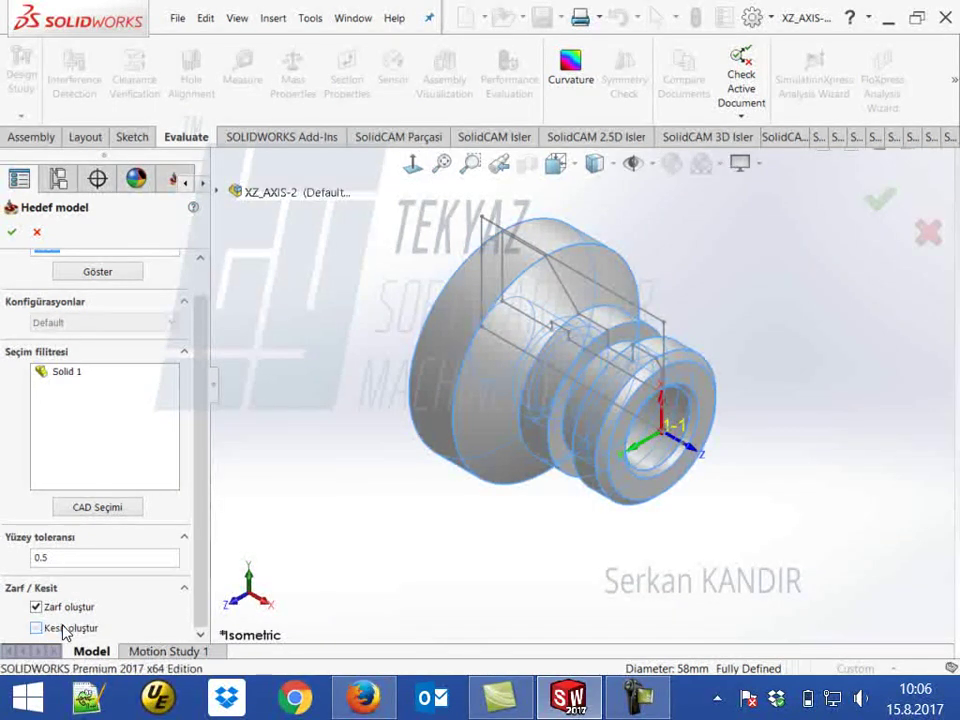
{"action": "right_click", "coordinate": [57, 374]}
{"action": "left_click", "coordinate": [72, 383]}
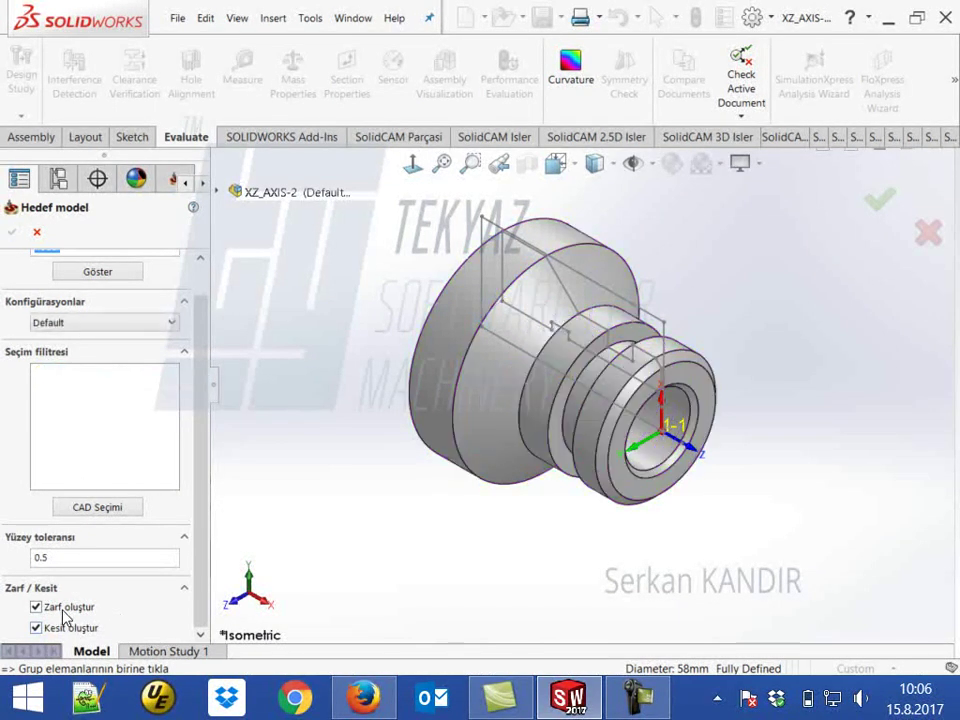
{"action": "left_click", "coordinate": [424, 394]}
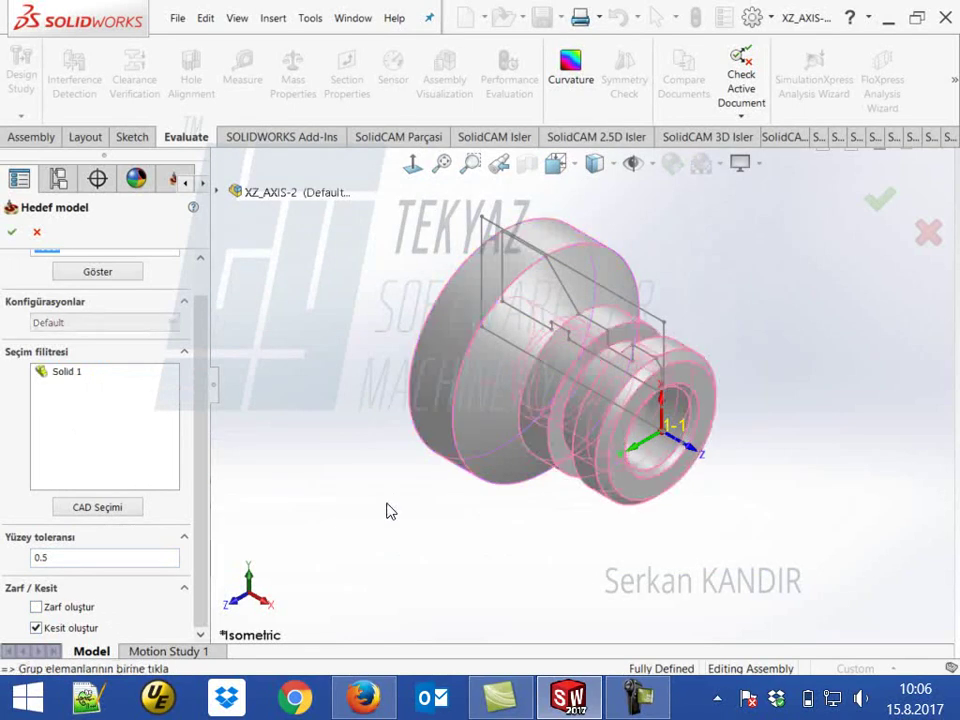
{"action": "left_click", "coordinate": [11, 232]}
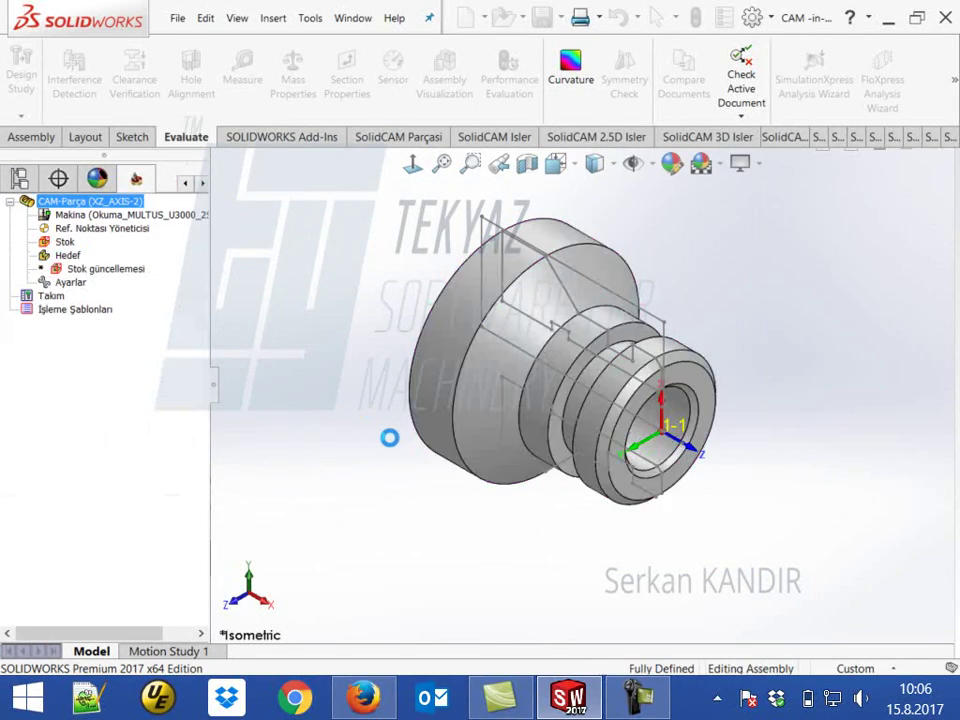
Accept the C-axis part data with the reference point, stock model and target model defined.
{"action": "middle_click_drag", "start_coordinate": [529, 523], "coordinate": [530, 400]}
{"action": "scroll", "coordinate": [566, 423], "scroll_direction": "down", "scroll_amount": 3}
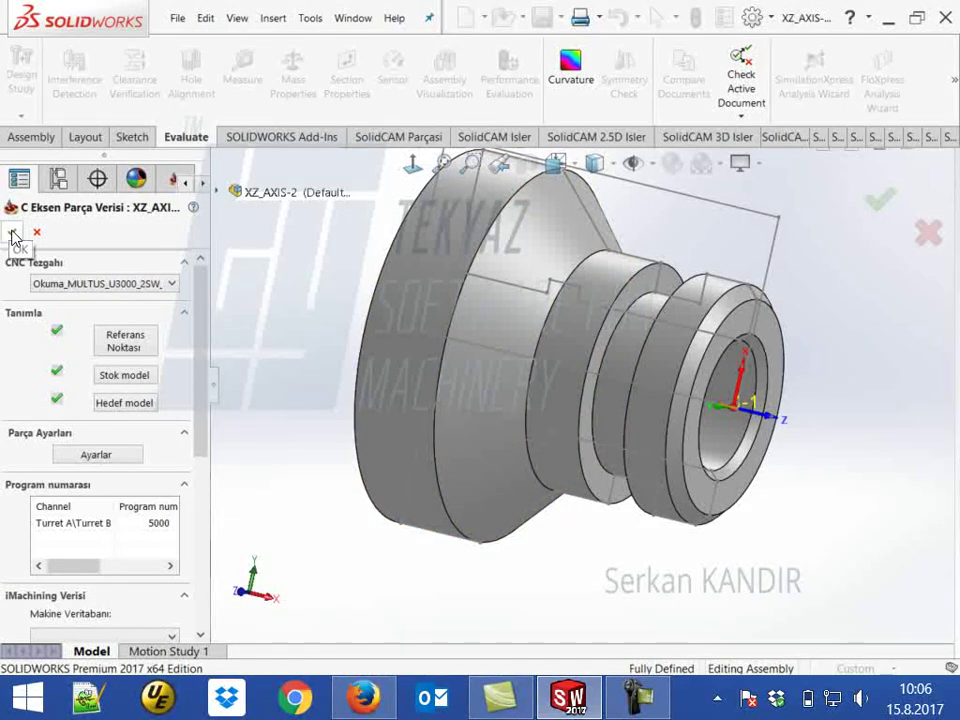
{"action": "mouse_move", "coordinate": [600, 456]}
{"action": "middle_mouse_down"}
{"action": "mouse_move", "coordinate": [615, 455]}
{"action": "mouse_move", "coordinate": [590, 440]}
{"action": "middle_mouse_up"}
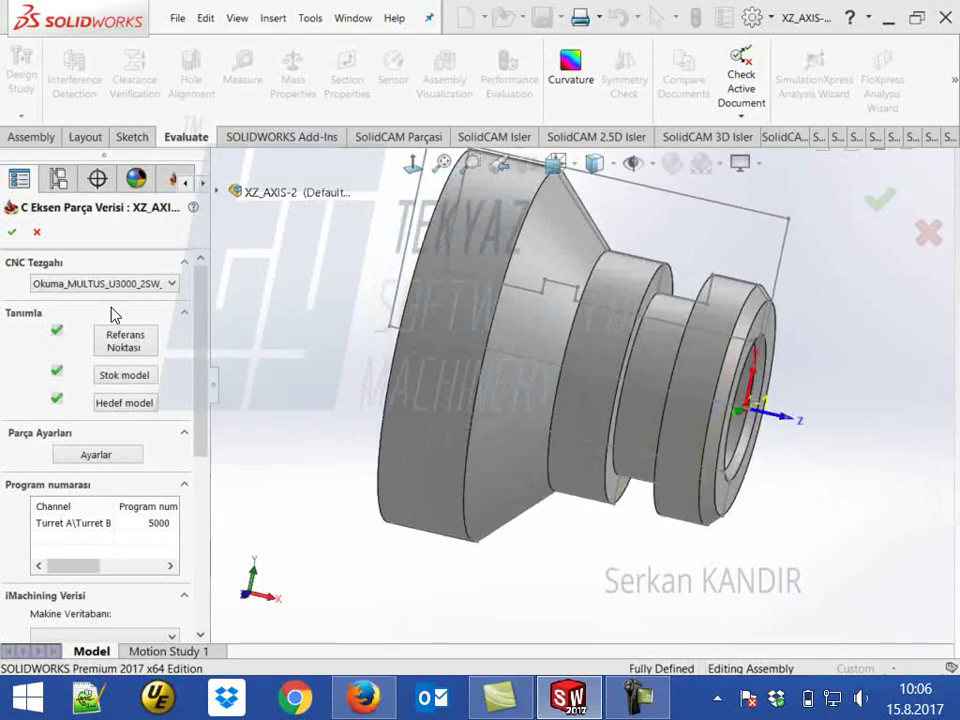
{"action": "key", "text": "Return"}
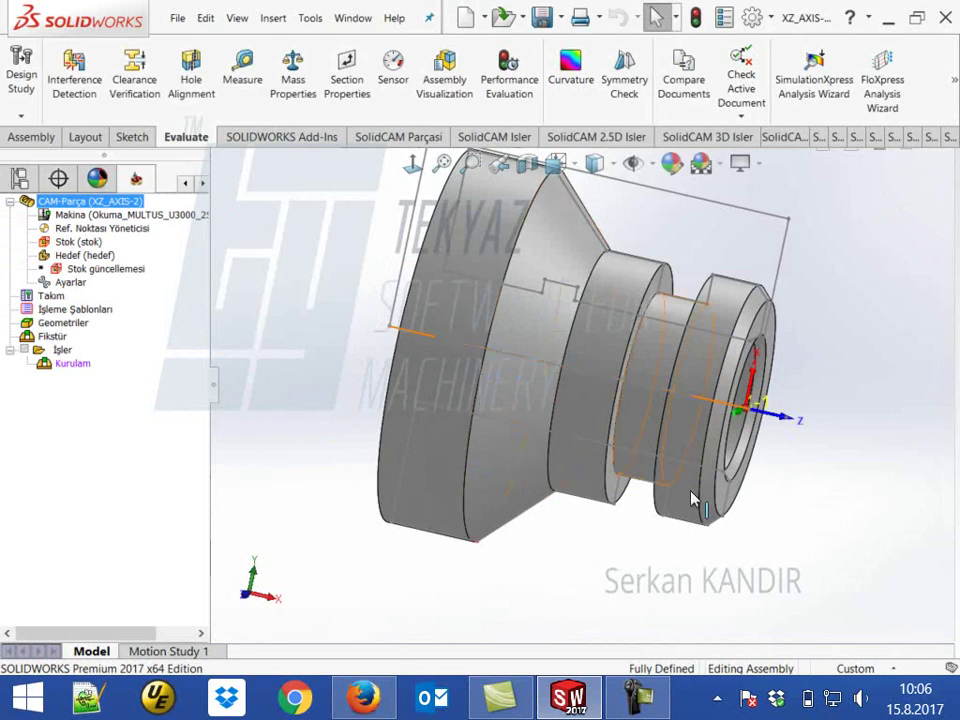
Section the model and examine its bore, grooves and outer profile against the stock and target sketches.
{"action": "middle_click_drag", "start_coordinate": [693, 500], "coordinate": [452, 403]}
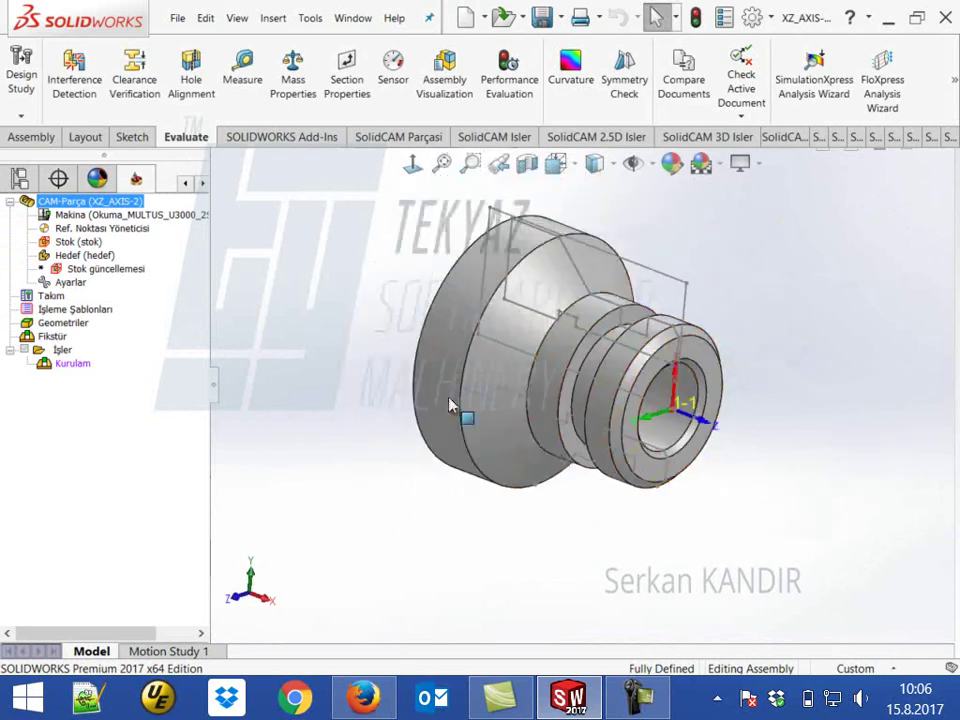
{"action": "left_click", "coordinate": [523, 165]}
{"action": "left_click", "coordinate": [36, 232]}
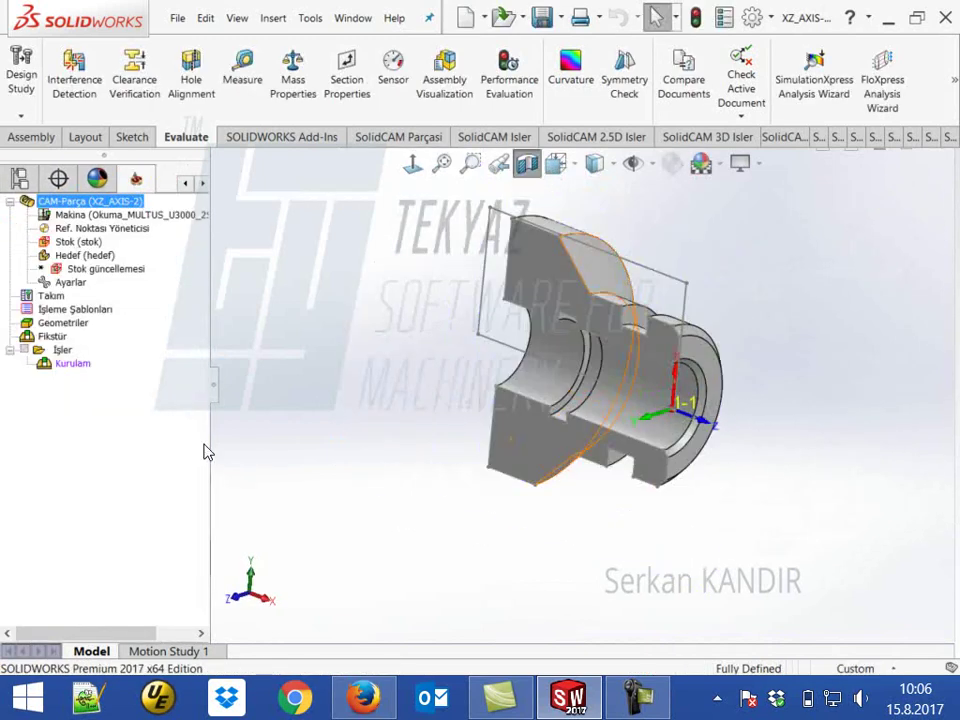
{"action": "left_click", "coordinate": [412, 165]}
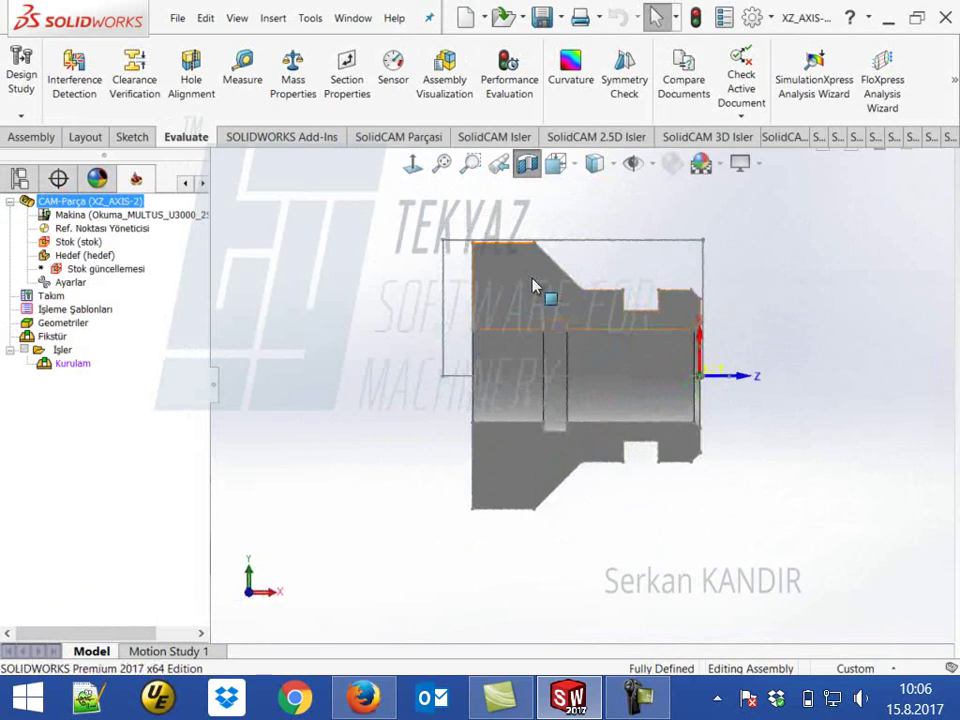
{"action": "scroll", "coordinate": [480, 245], "scroll_direction": "down", "scroll_amount": 3}
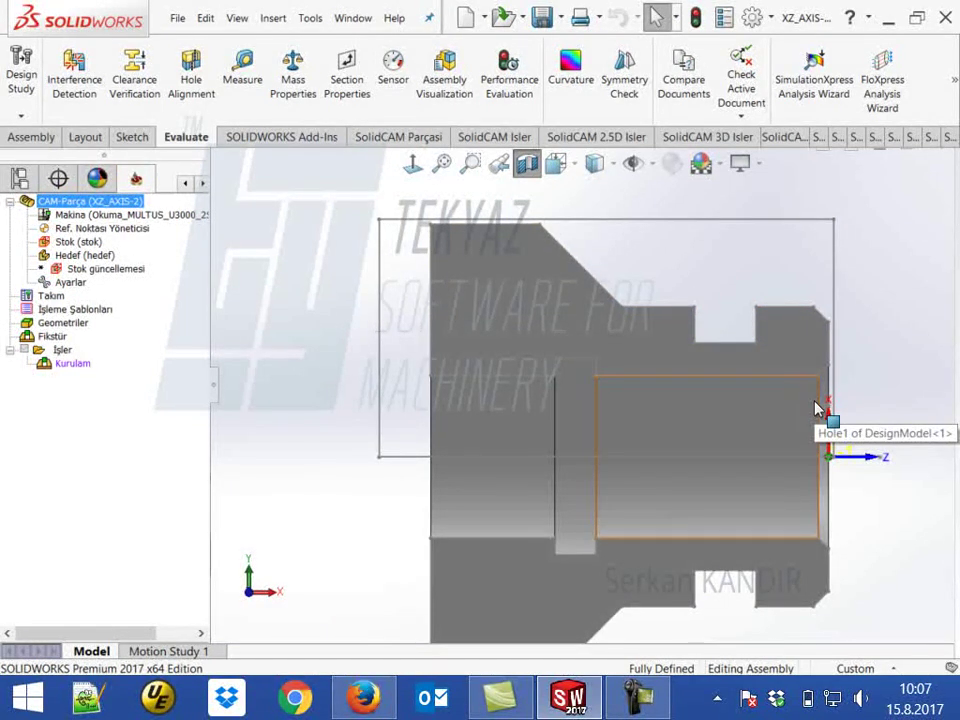
{"action": "middle_click_drag", "start_coordinate": [815, 408], "coordinate": [600, 458]}
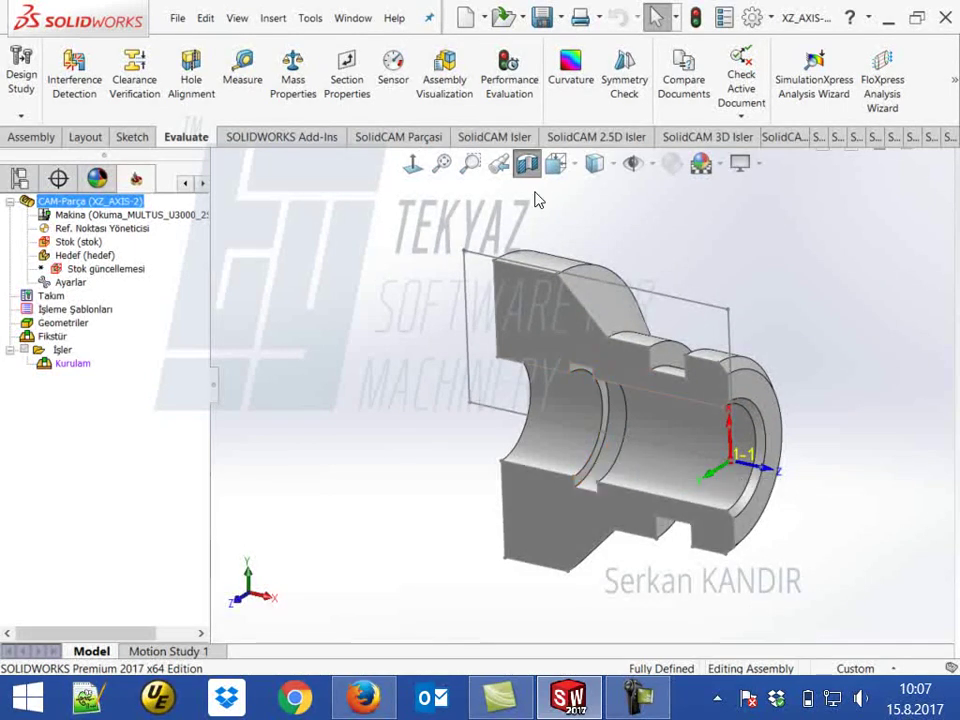
{"action": "middle_click_drag", "start_coordinate": [536, 199], "coordinate": [355, 366]}
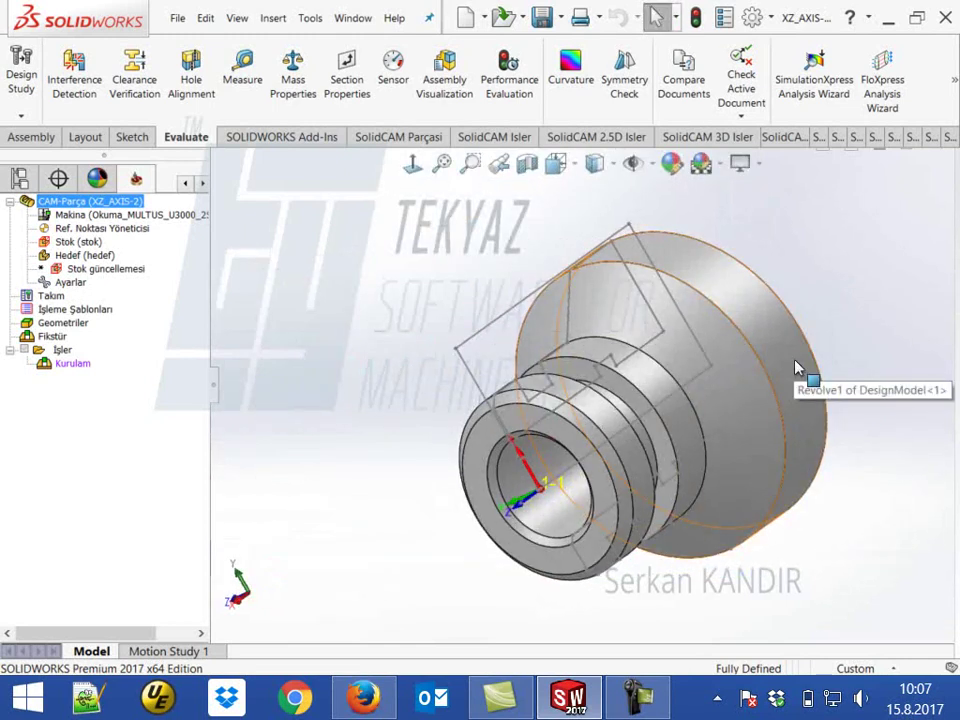
{"action": "middle_click_drag", "start_coordinate": [797, 368], "coordinate": [636, 324]}
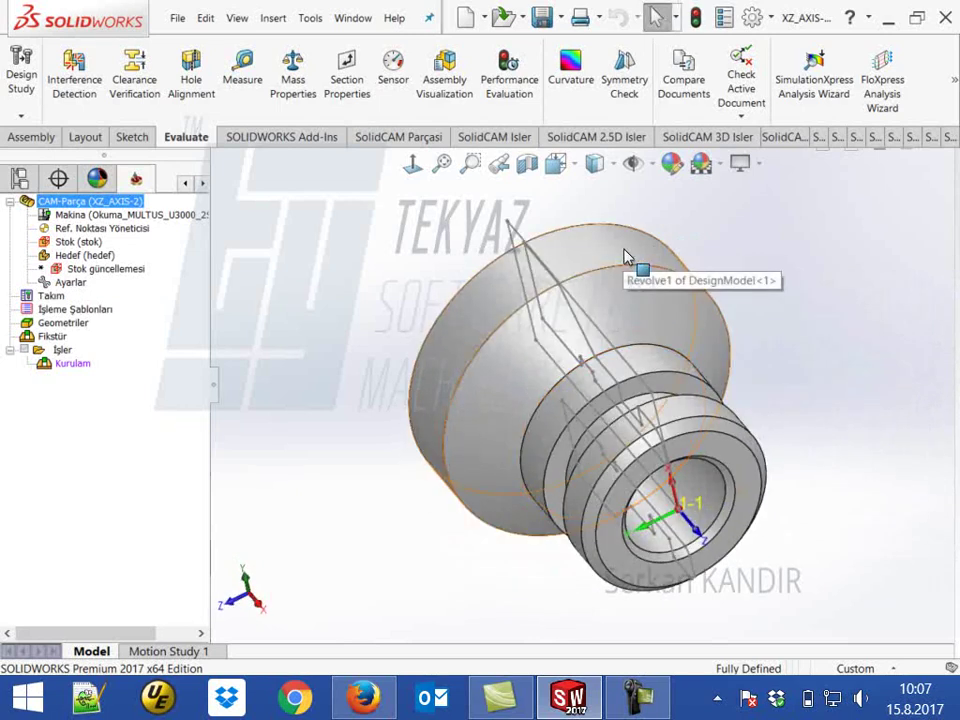
Widen the CAM tree and start editing the DesignModel component within the assembly.
{"action": "left_click_drag", "start_coordinate": [212, 249], "coordinate": [305, 249]}
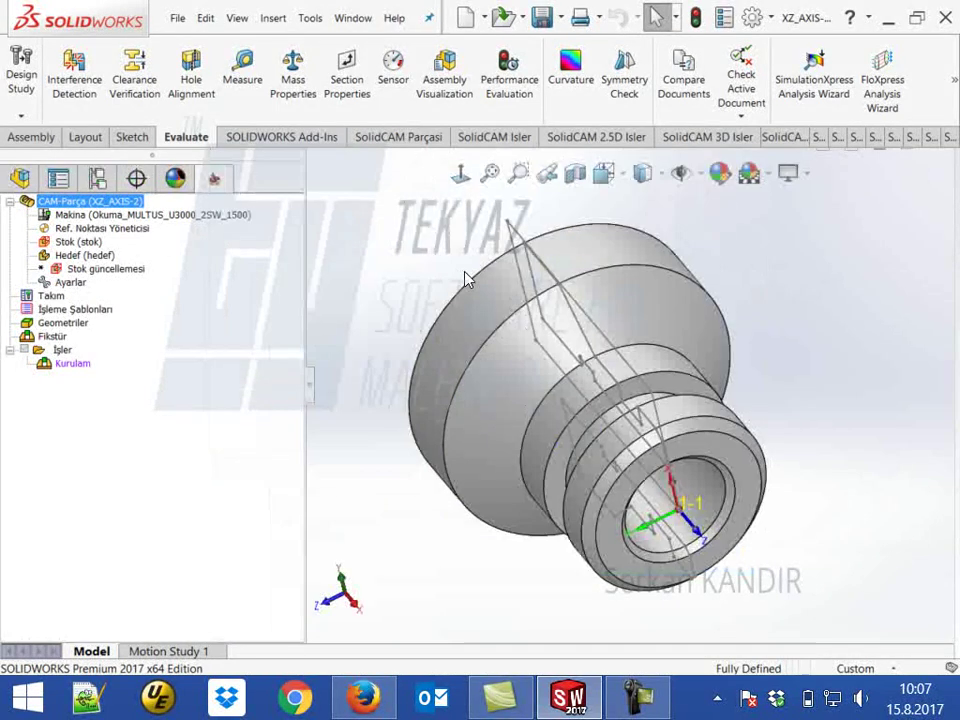
{"action": "left_click", "coordinate": [465, 280]}
{"action": "left_click", "coordinate": [598, 210]}
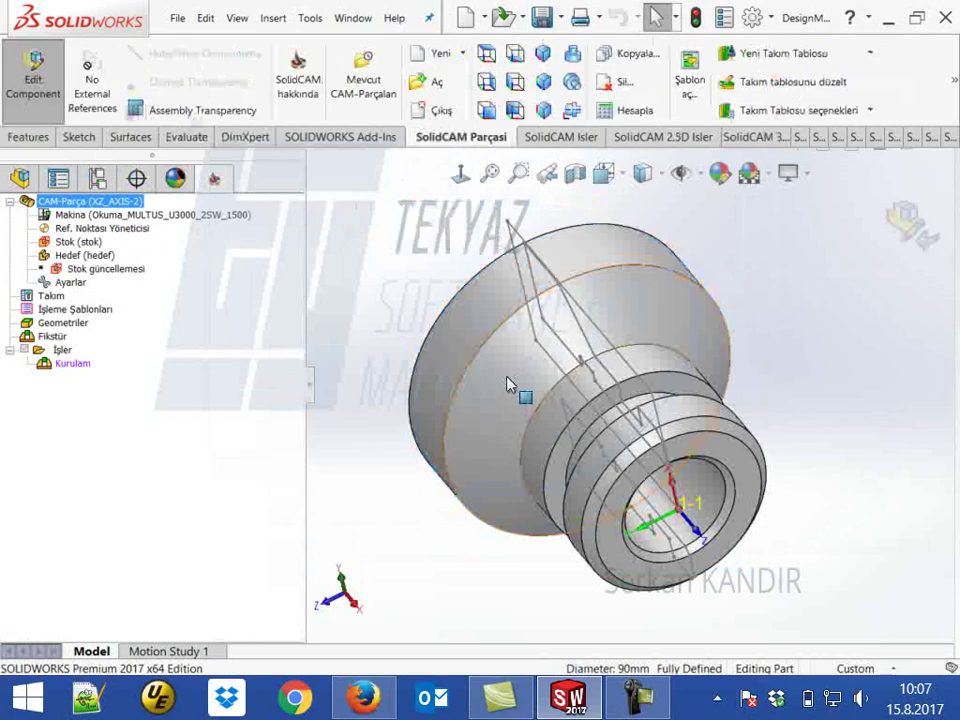
Sketch a circle about 14 mm in diameter on DesignModel's Front Plane, centred on the part axis near the large end.
{"action": "left_click", "coordinate": [19, 178]}
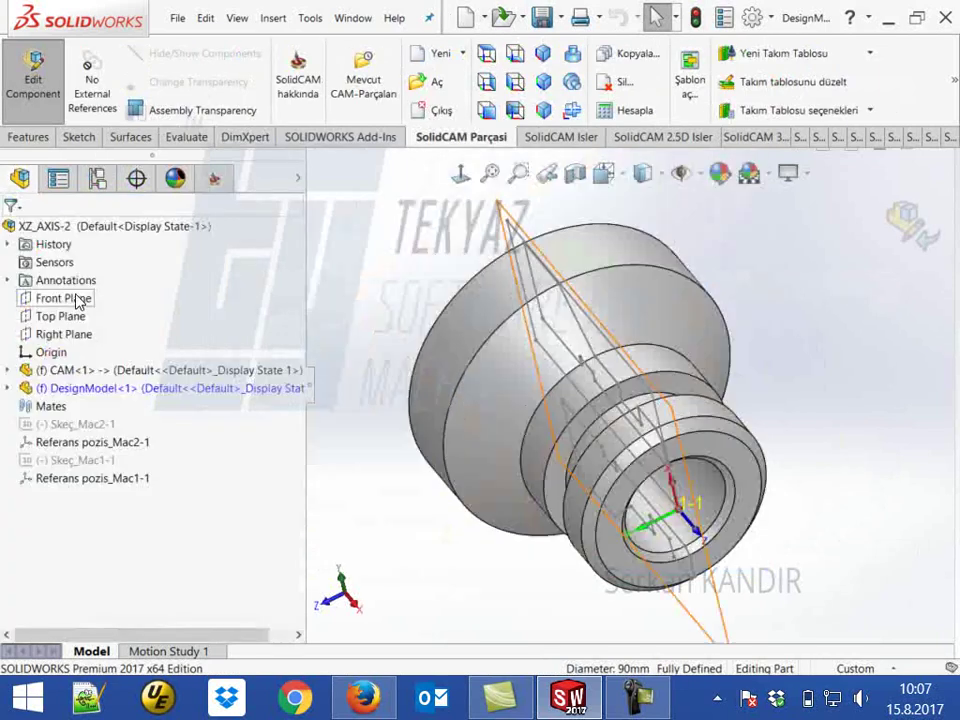
{"action": "left_click", "coordinate": [9, 388]}
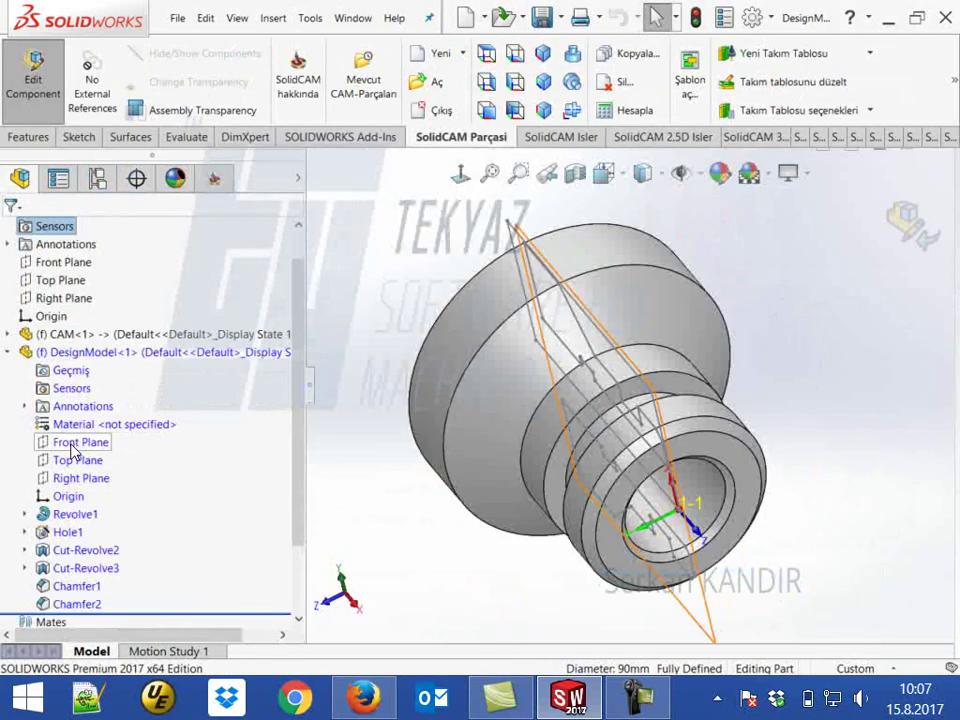
{"action": "left_click", "coordinate": [80, 442]}
{"action": "left_click", "coordinate": [156, 424]}
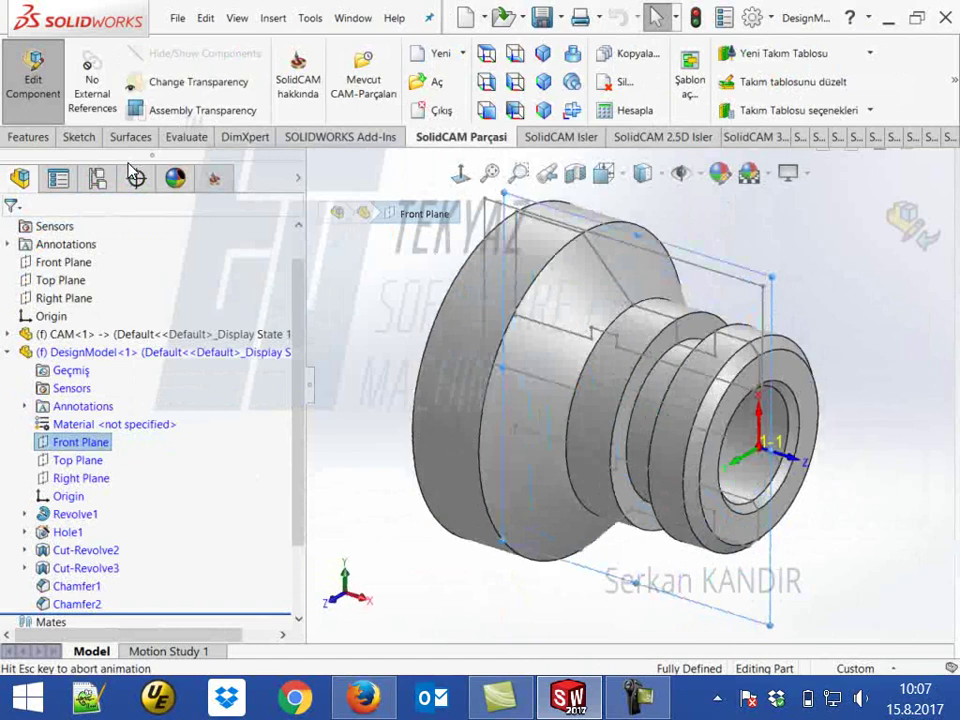
{"action": "scroll", "coordinate": [126, 136], "scroll_direction": "up", "scroll_amount": 5}
{"action": "left_click", "coordinate": [421, 52]}
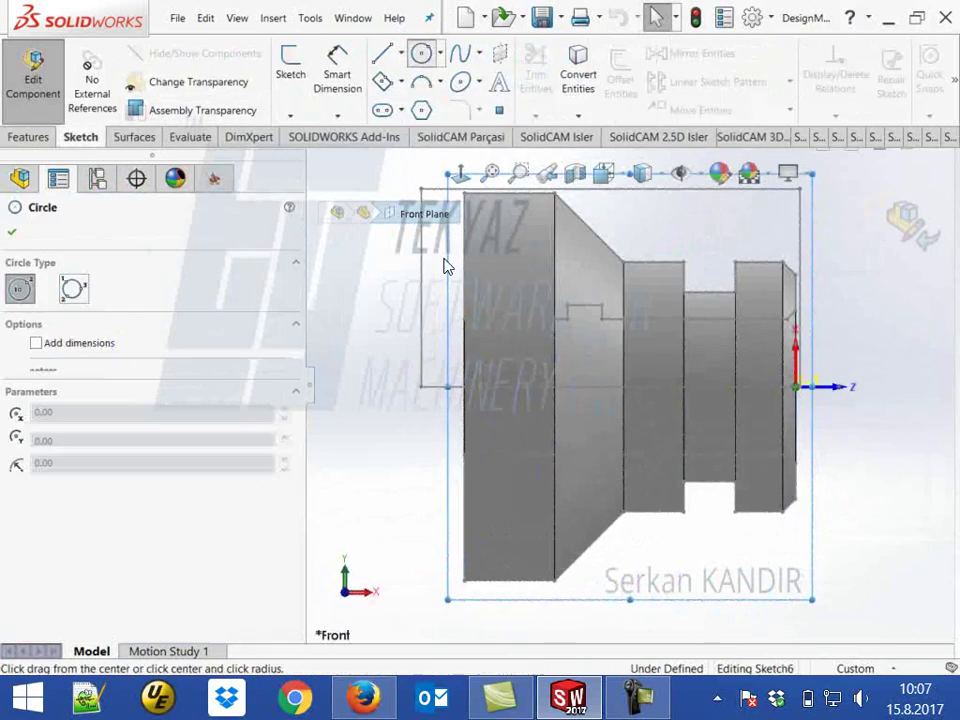
{"action": "left_click", "coordinate": [506, 386]}
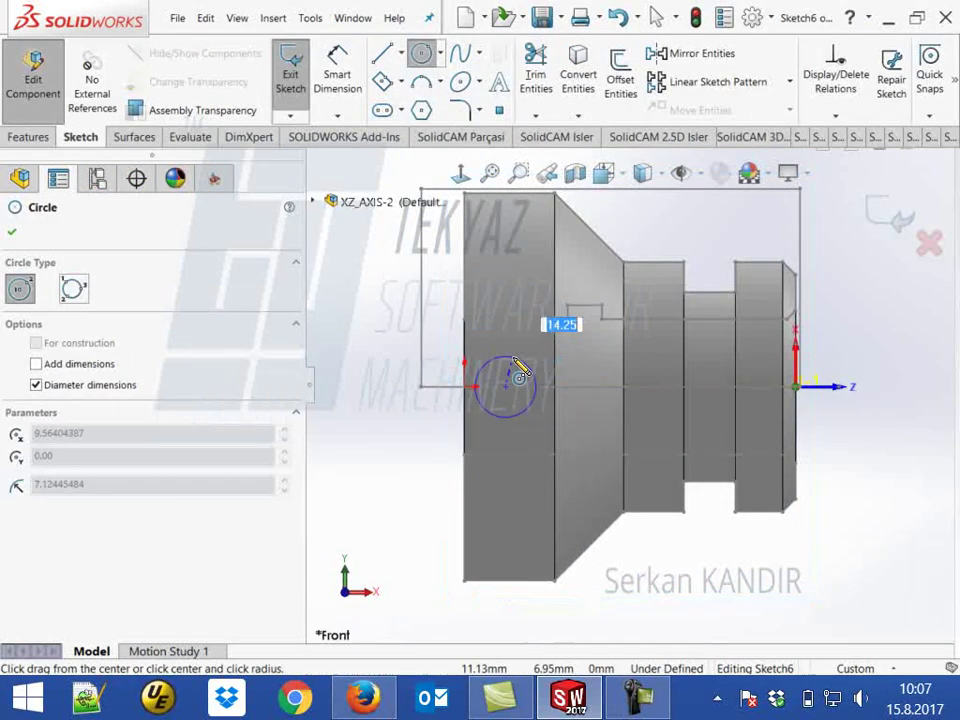
{"action": "left_click", "coordinate": [524, 368]}
Extrude the circle 60 mm in the reversed direction as a merged boss and return to the assembly.
{"action": "left_click", "coordinate": [28, 137]}
{"action": "left_click", "coordinate": [300, 70]}
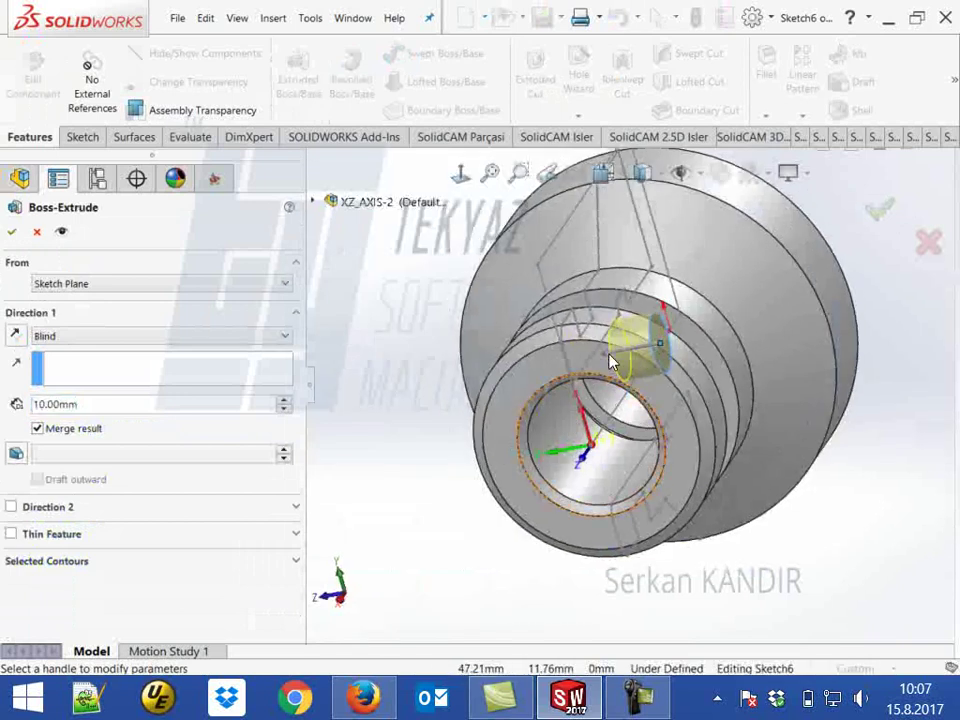
{"action": "left_click", "coordinate": [662, 312]}
{"action": "left_click_drag", "start_coordinate": [875, 342], "coordinate": [868, 340]}
{"action": "key", "text": "Right"}
{"action": "key", "text": "Right"}
{"action": "key", "text": "Up"}
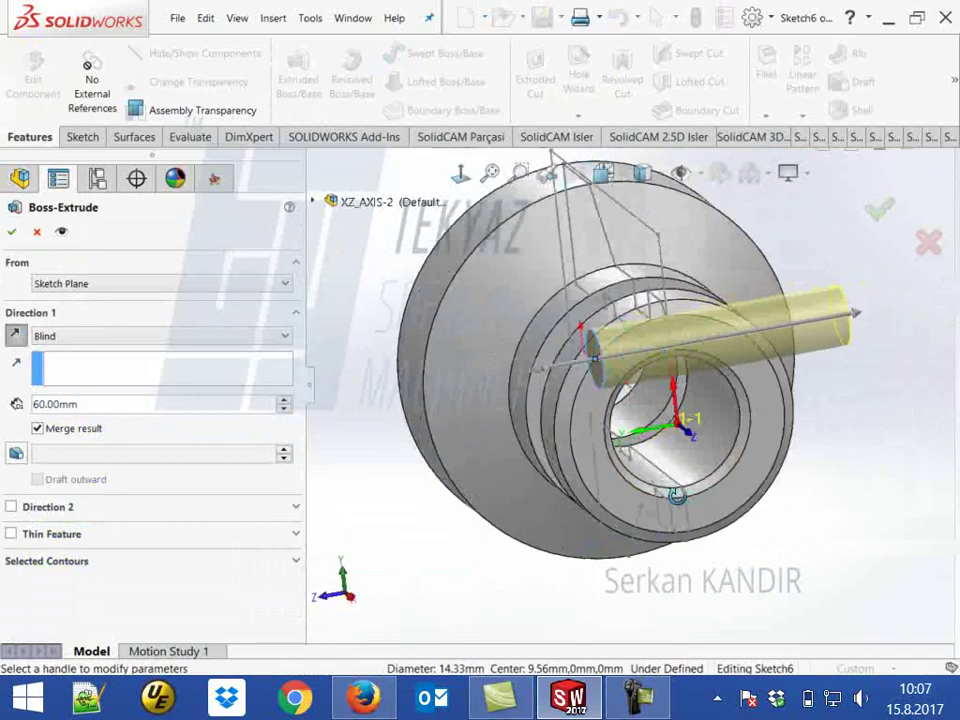
{"action": "left_click", "coordinate": [11, 232]}
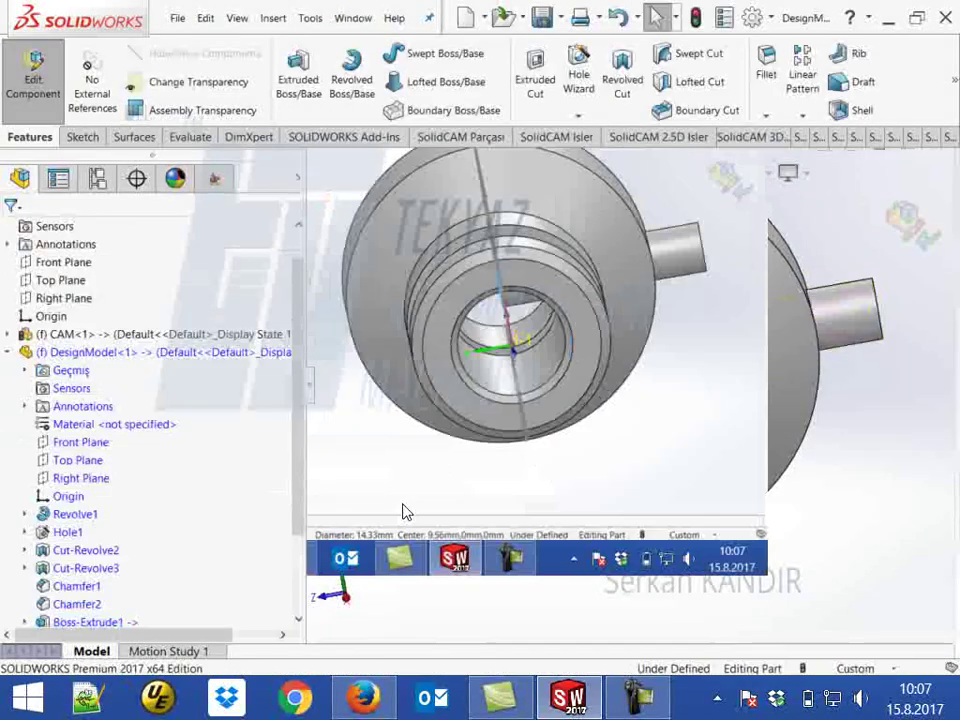
{"action": "left_click", "coordinate": [727, 180]}
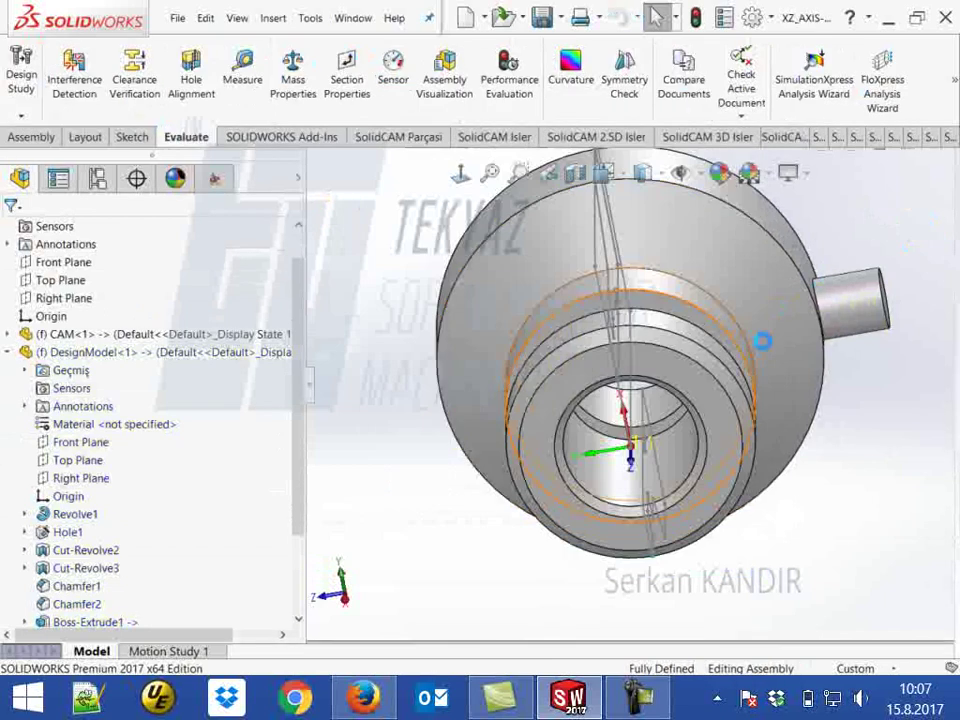
Synchronize the CAM part's stock (Stok) and target (Hedef) models with the modified design model.
{"action": "left_click", "coordinate": [228, 179]}
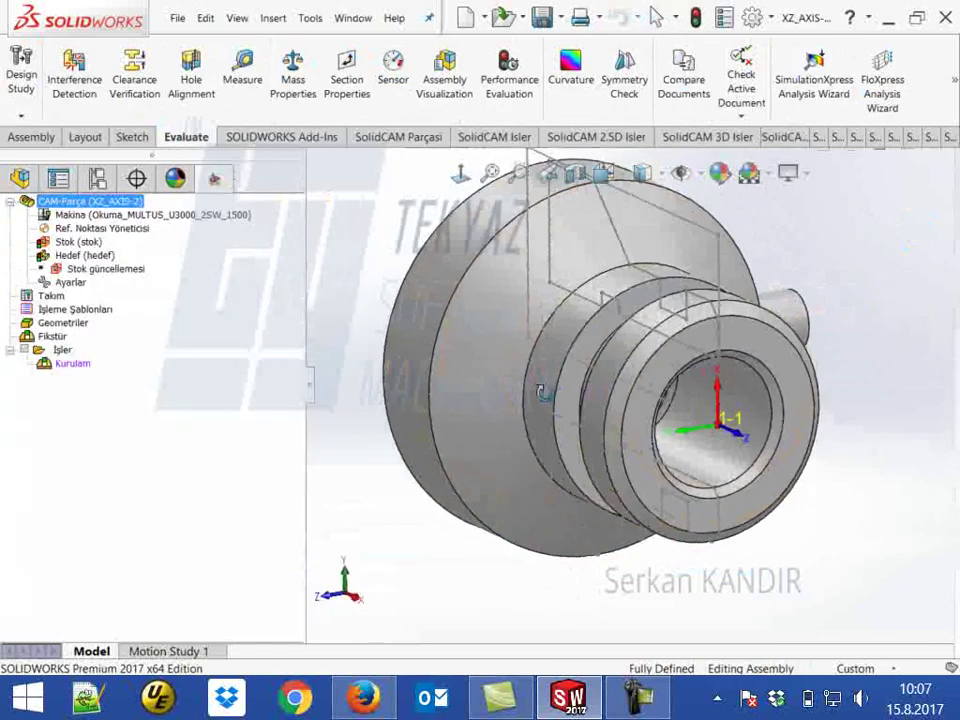
{"action": "right_click", "coordinate": [80, 243]}
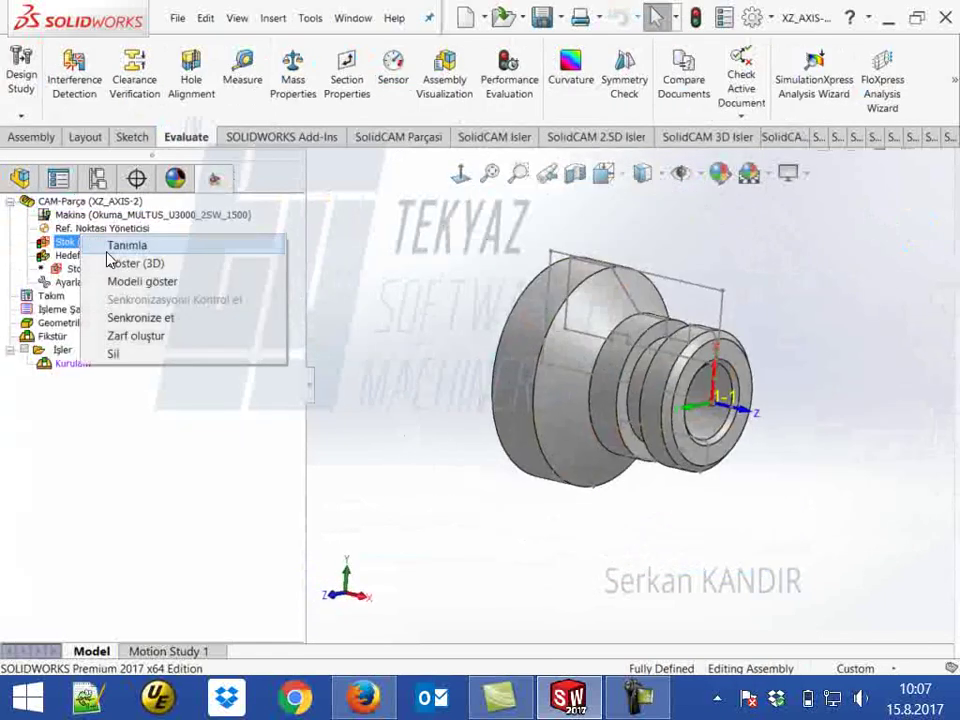
{"action": "left_click", "coordinate": [161, 318]}
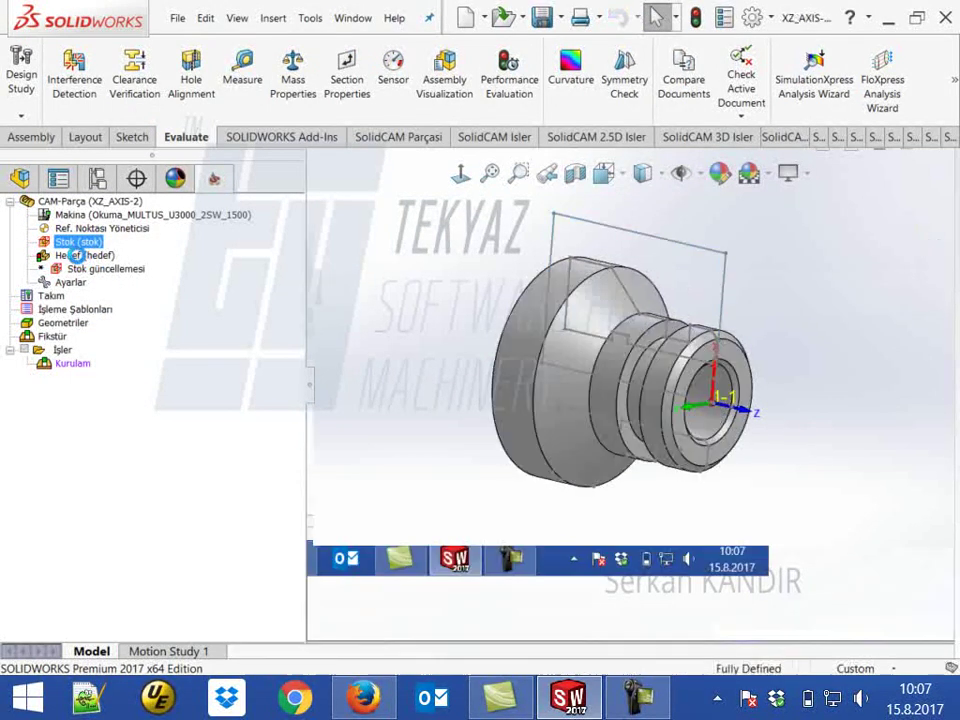
{"action": "right_click", "coordinate": [80, 256]}
{"action": "left_click", "coordinate": [154, 335]}
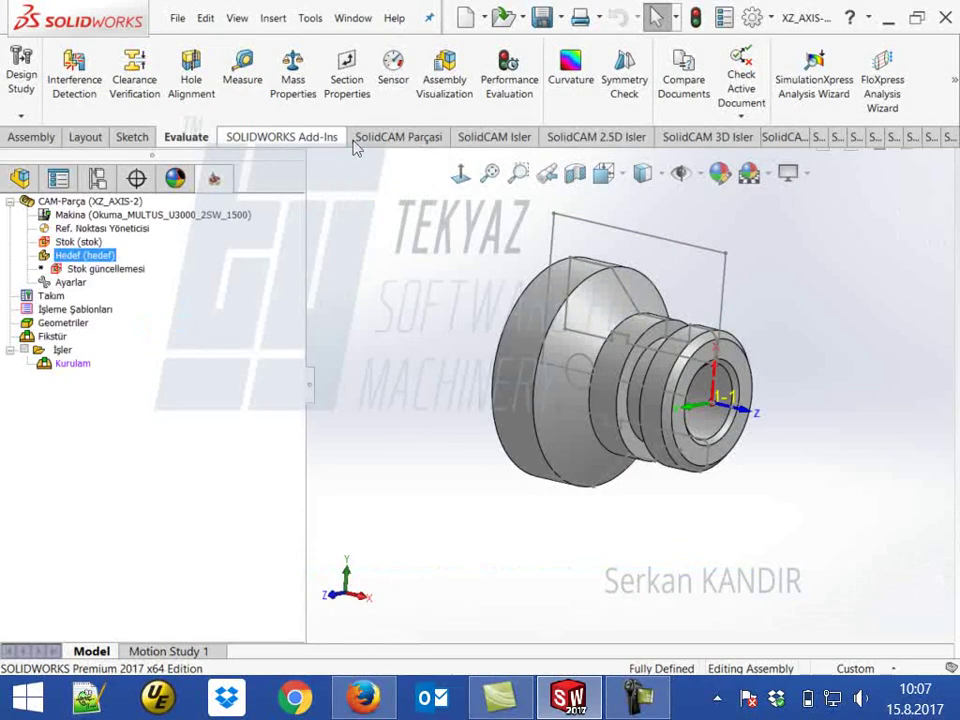
Inspect the part and the target section sketch from a side view and from angles around the side boss.
{"action": "left_click", "coordinate": [360, 139]}
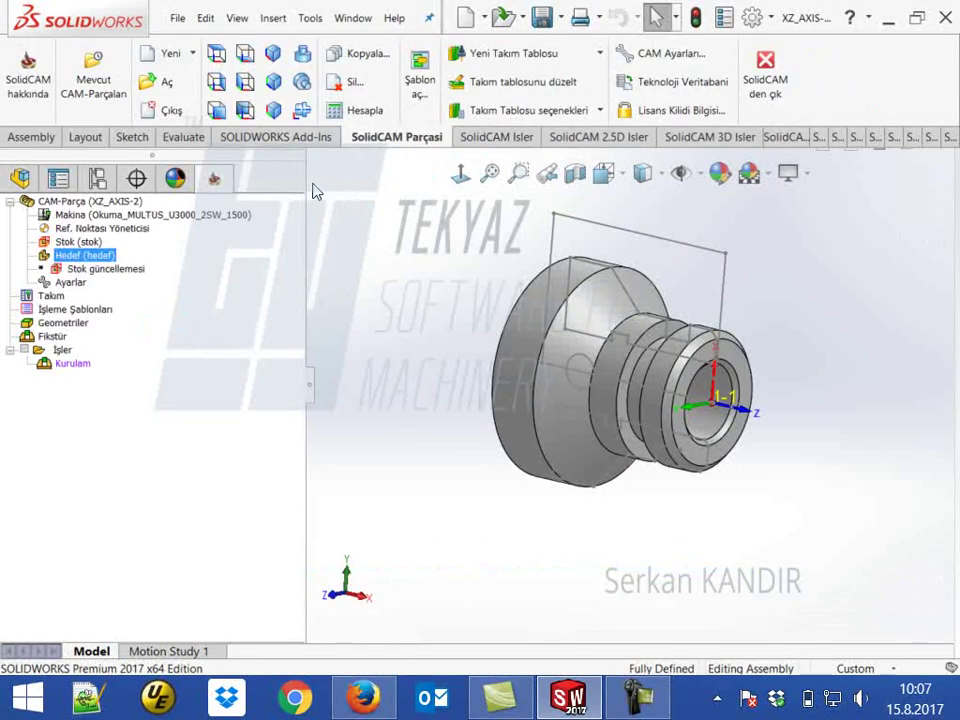
{"action": "left_click", "coordinate": [224, 82]}
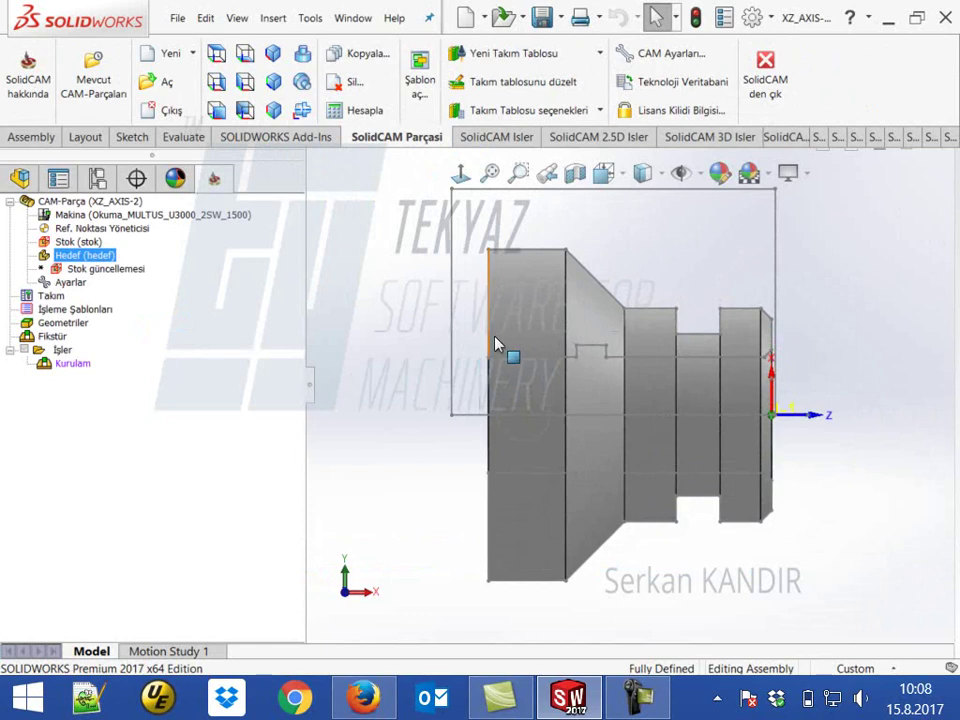
{"action": "middle_click_drag", "start_coordinate": [497, 344], "coordinate": [560, 326]}
{"action": "left_click", "coordinate": [302, 110]}
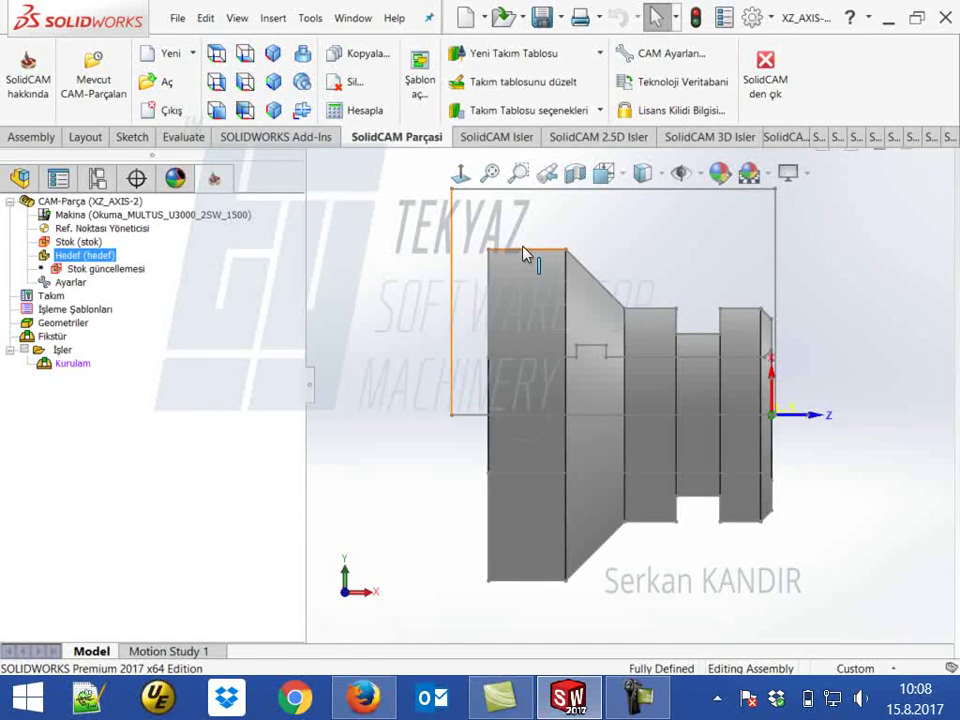
{"action": "middle_click_drag", "start_coordinate": [506, 388], "coordinate": [658, 487]}
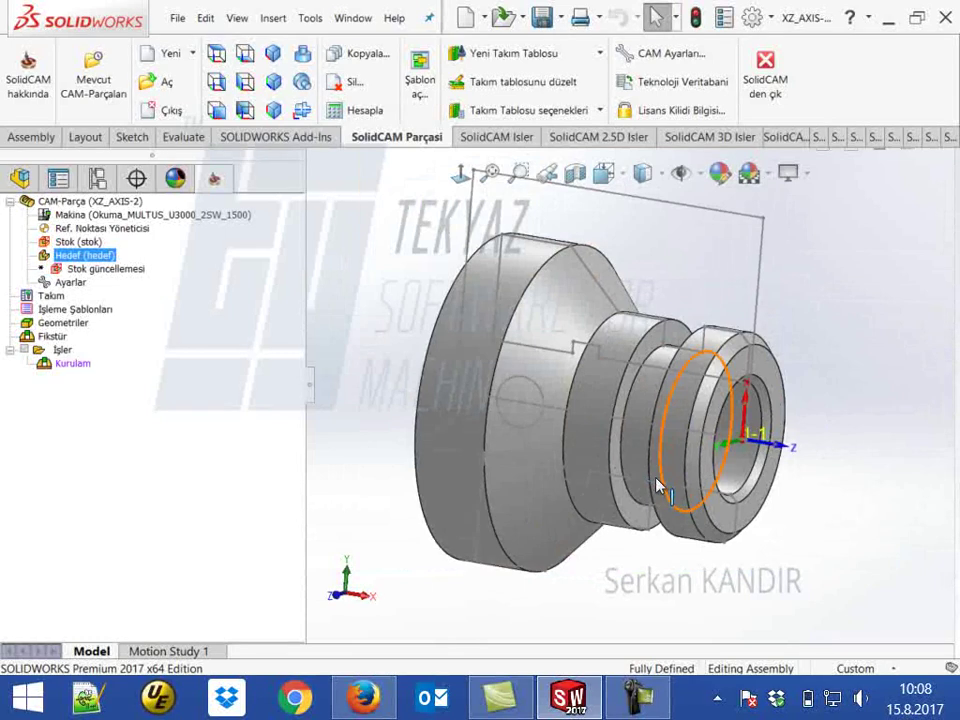
{"action": "middle_click_drag", "start_coordinate": [544, 317], "coordinate": [549, 222]}
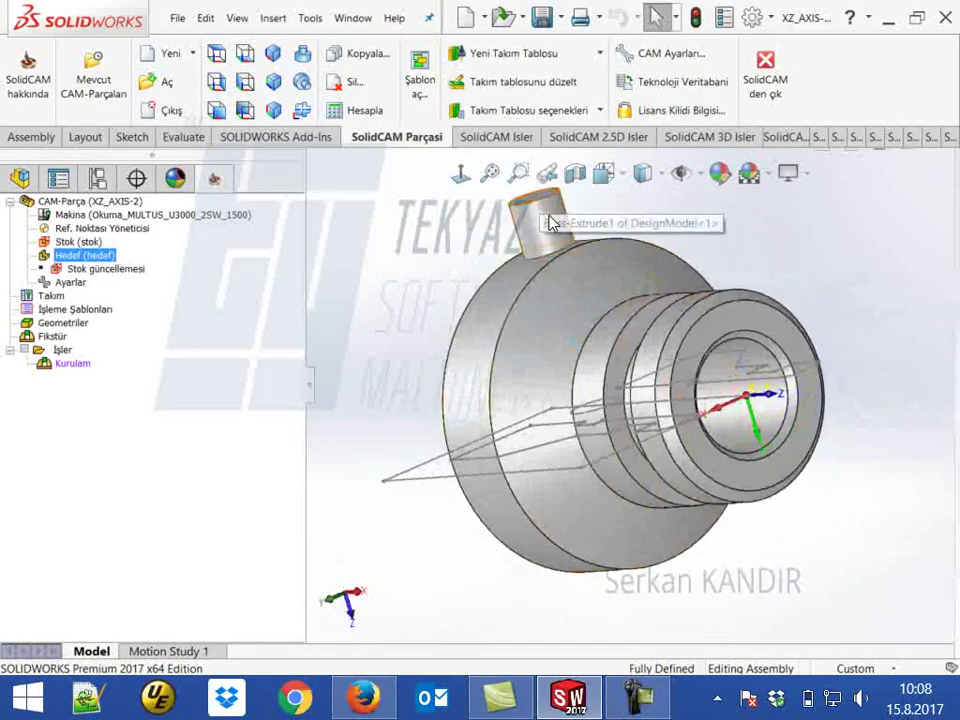
Section the assembly along the Top Plane to inspect the boss, and turn the section view off.
{"action": "left_click", "coordinate": [575, 173]}
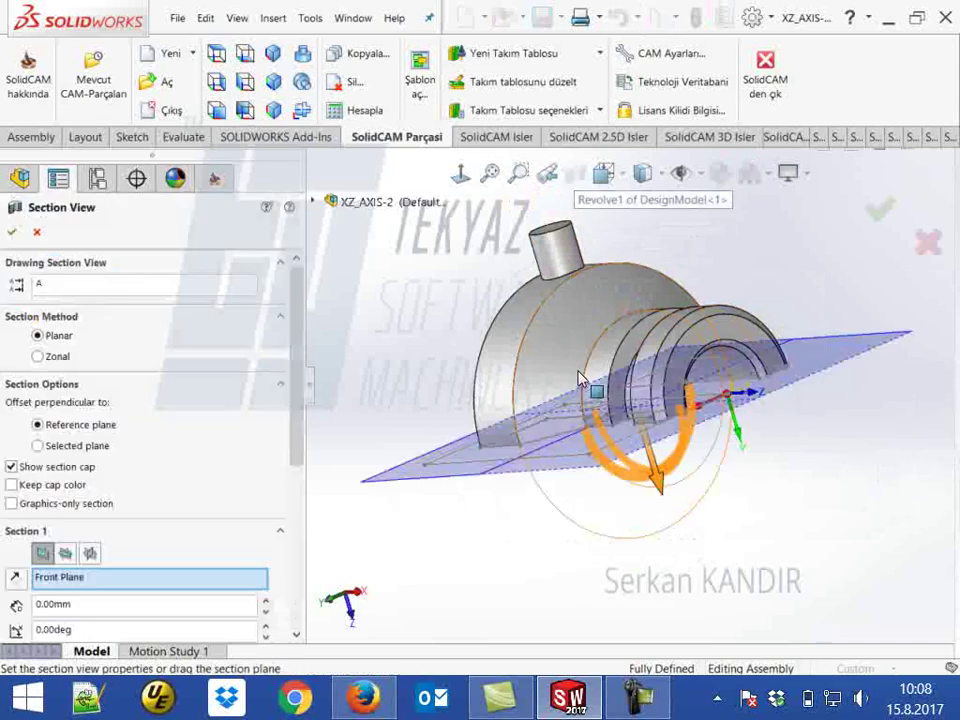
{"action": "left_click", "coordinate": [65, 553]}
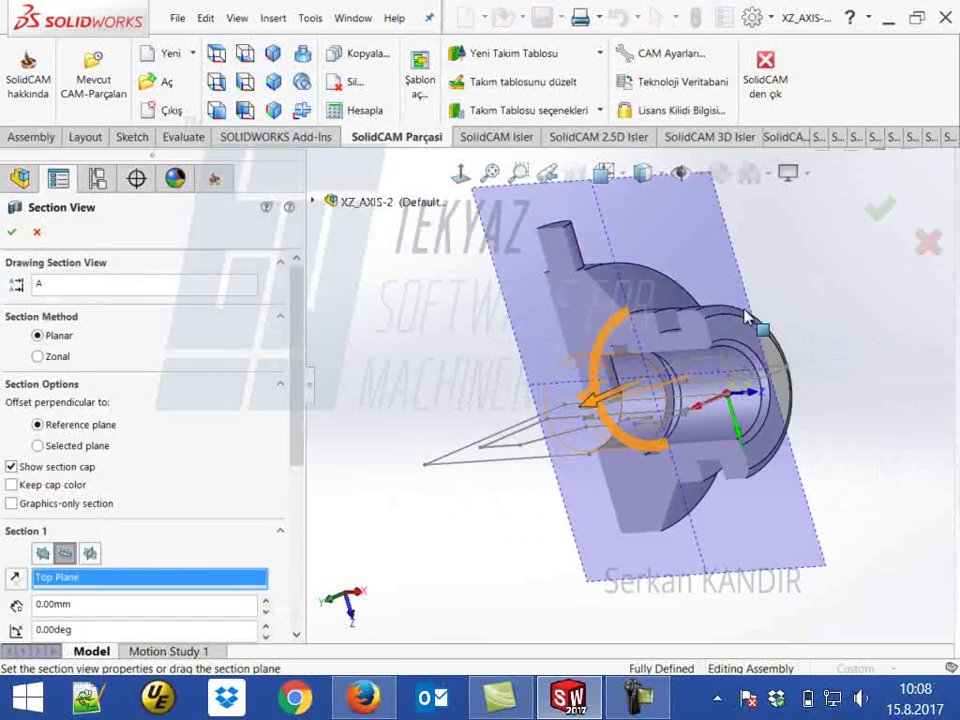
{"action": "left_click", "coordinate": [11, 231]}
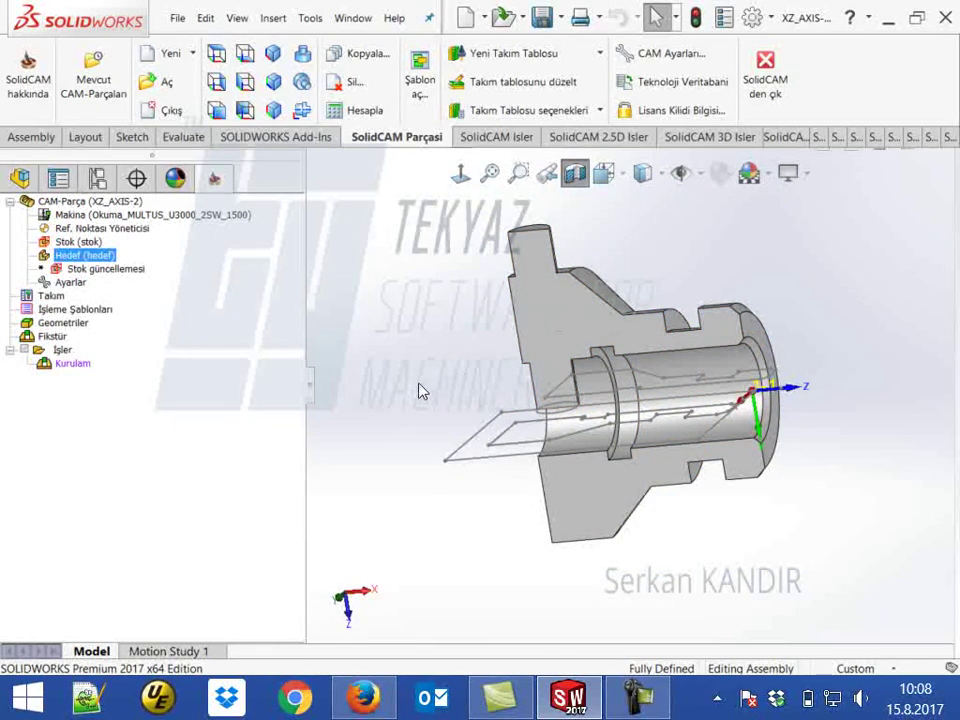
{"action": "left_click", "coordinate": [575, 173]}
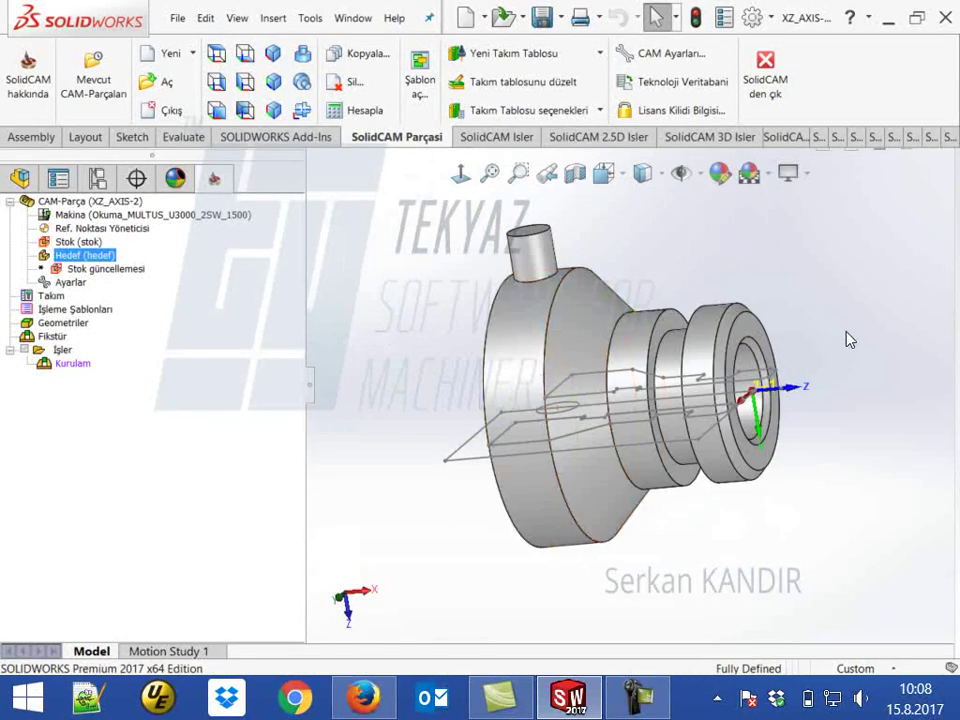
Redefine the Hedef target by removing Solid 1 and reselecting the part body, with envelope creation (Zarf oluştur) enabled.
{"action": "middle_click_drag", "start_coordinate": [548, 487], "coordinate": [155, 293]}
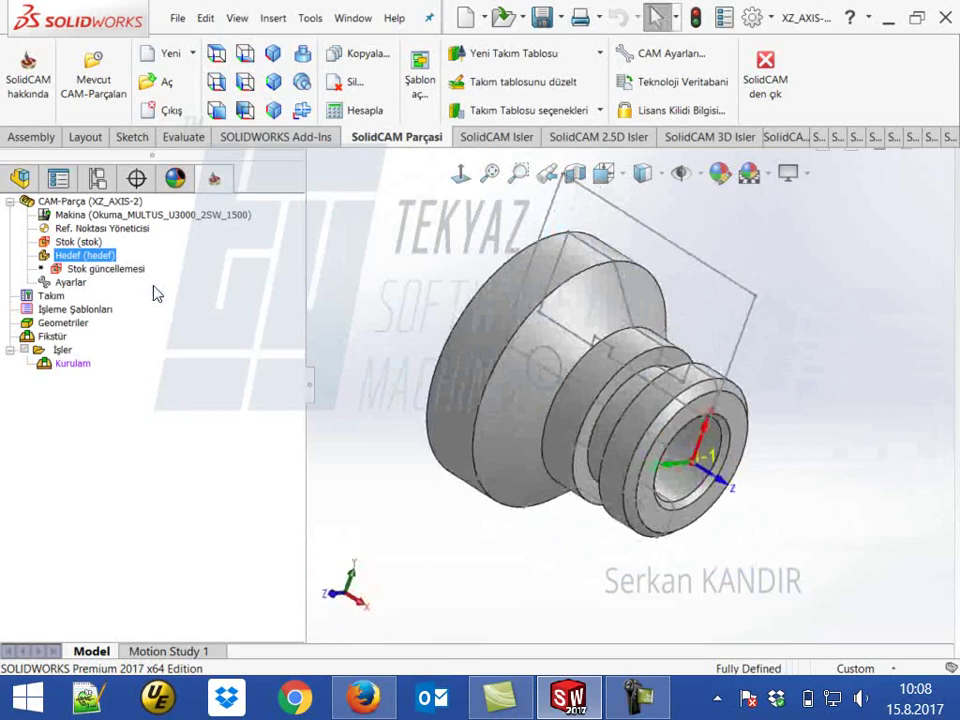
{"action": "double_click", "coordinate": [80, 258]}
{"action": "scroll", "coordinate": [295, 460], "scroll_direction": "down", "scroll_amount": 1}
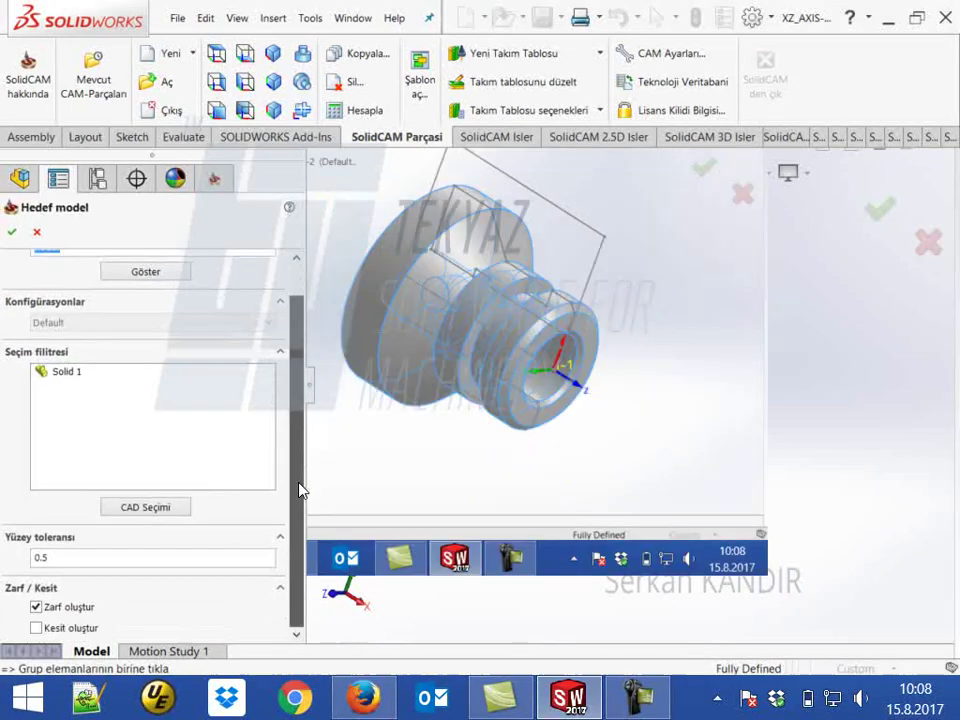
{"action": "right_click", "coordinate": [58, 373]}
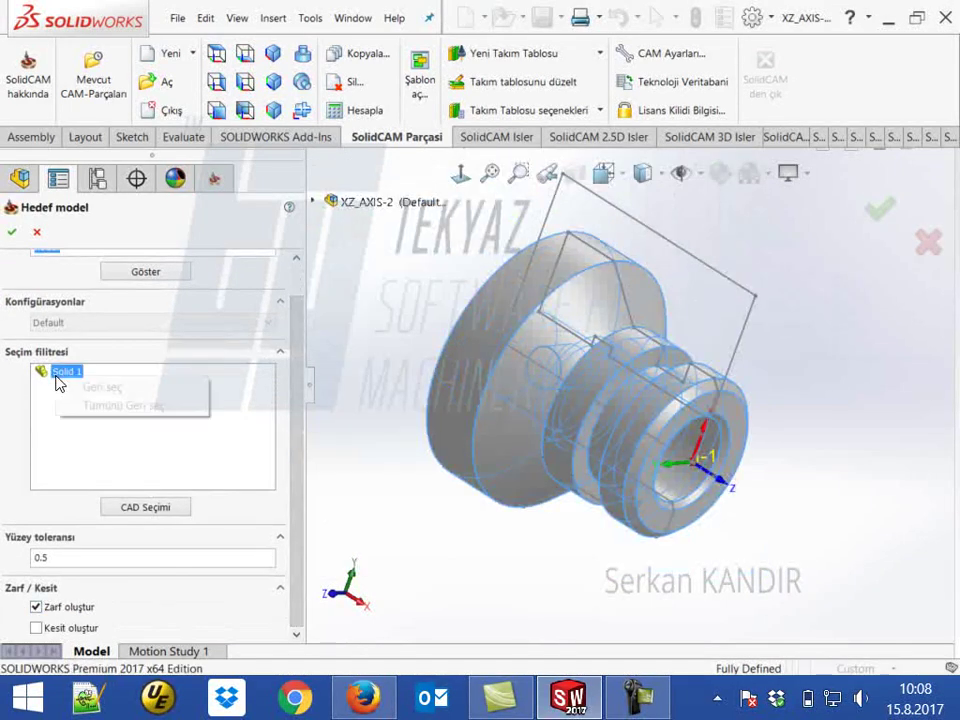
{"action": "left_click", "coordinate": [100, 390]}
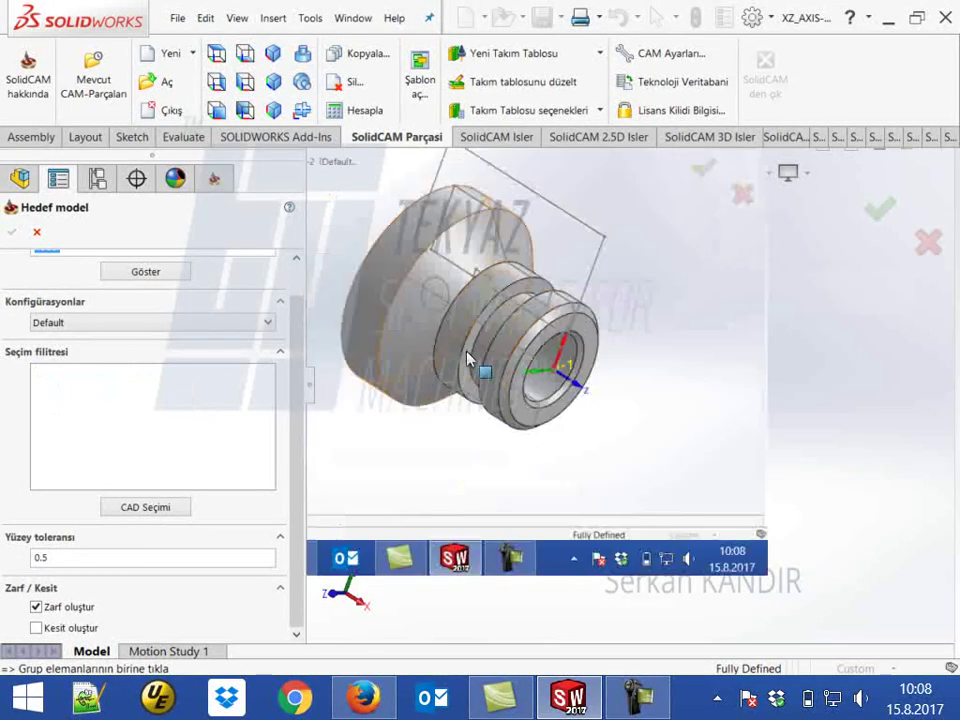
{"action": "left_click", "coordinate": [470, 372]}
{"action": "left_click", "coordinate": [12, 233]}
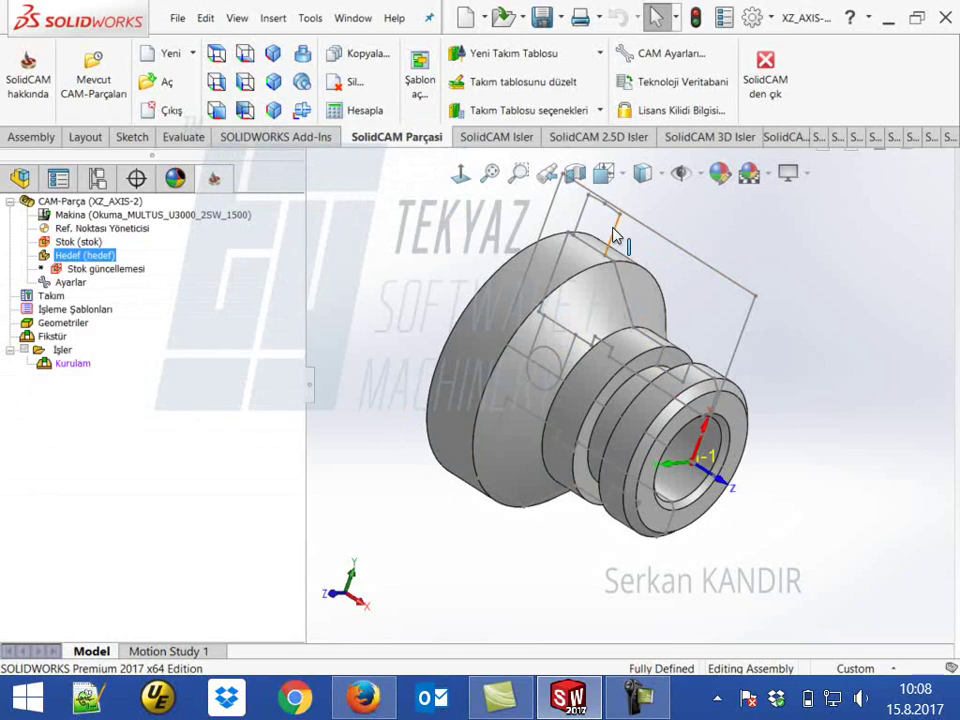
Examine the regenerated envelope sketch around the boss's swept profile, selecting the two arc segments at its outer end.
{"action": "mouse_move", "coordinate": [614, 235]}
{"action": "middle_mouse_down"}
{"action": "mouse_move", "coordinate": [636, 306]}
{"action": "mouse_move", "coordinate": [649, 201]}
{"action": "mouse_move", "coordinate": [643, 266]}
{"action": "mouse_move", "coordinate": [660, 340]}
{"action": "middle_mouse_up"}
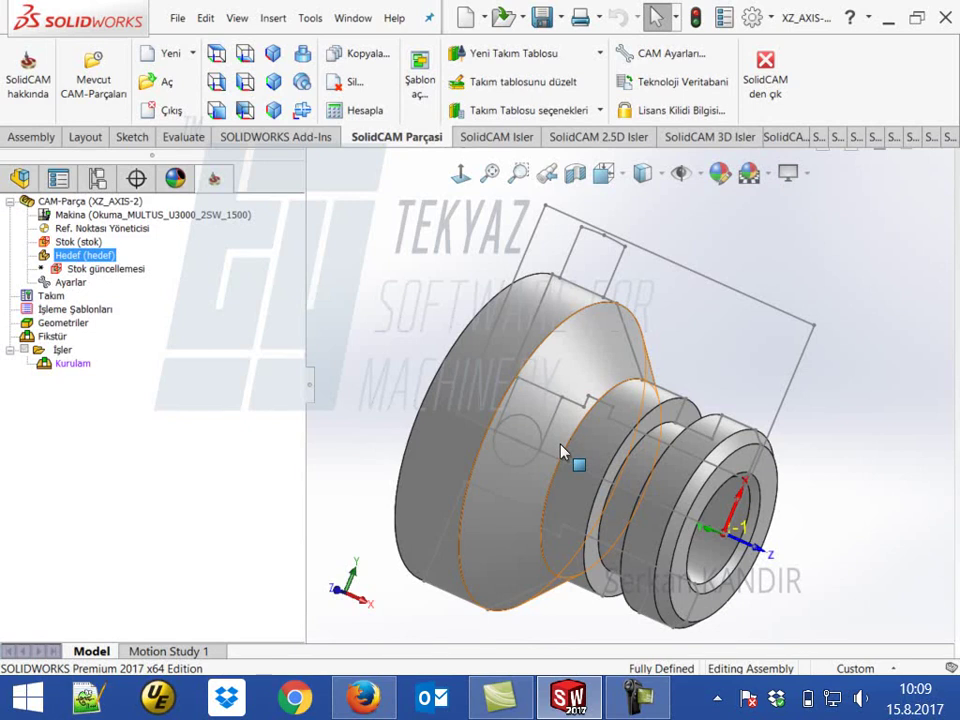
{"action": "middle_click_drag", "start_coordinate": [486, 377], "coordinate": [400, 410]}
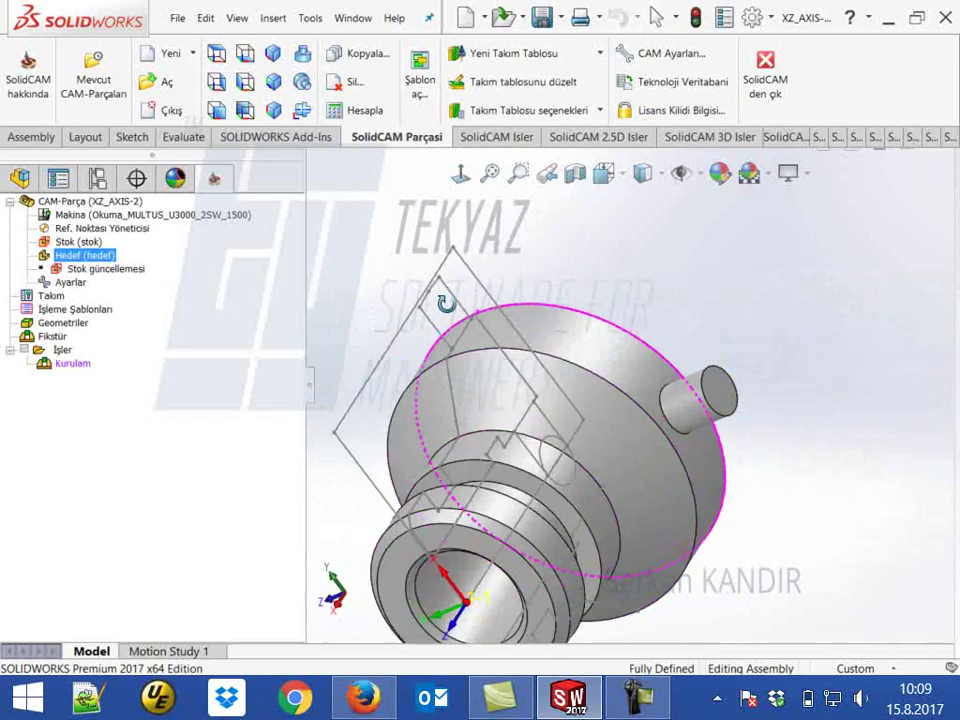
{"action": "scroll", "coordinate": [444, 306], "scroll_direction": "down", "scroll_amount": 5}
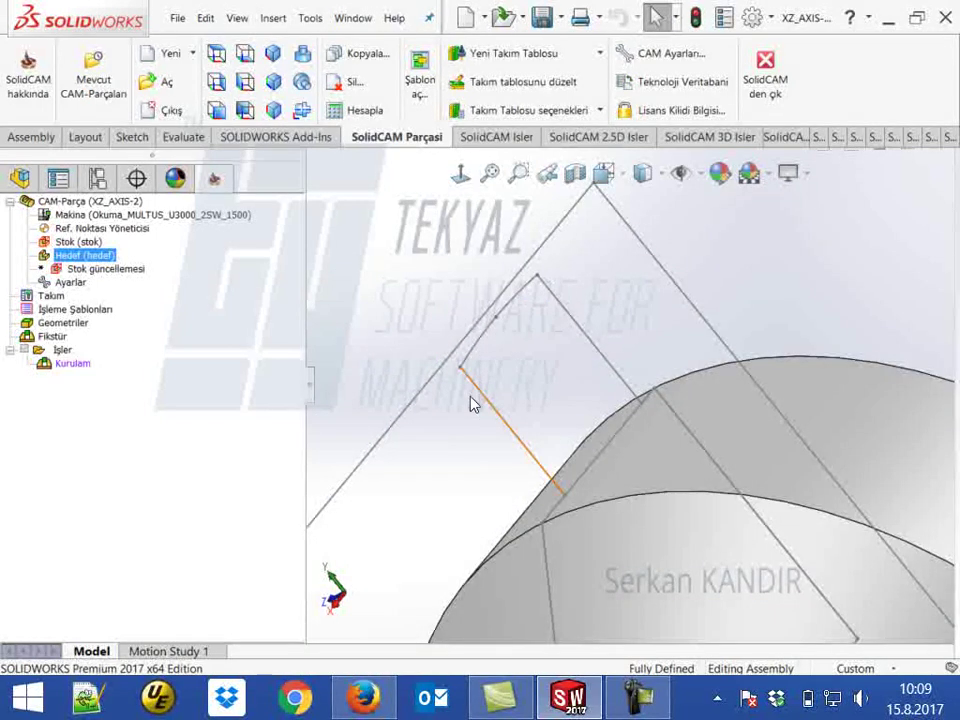
{"action": "left_click", "coordinate": [530, 290]}
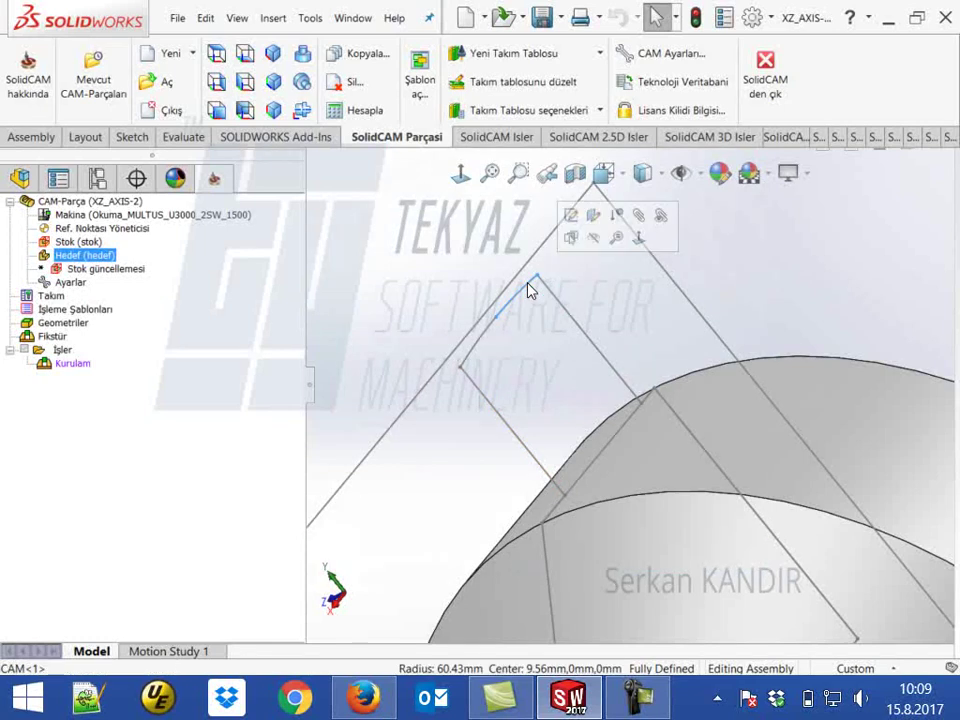
{"action": "left_click", "coordinate": [484, 345]}
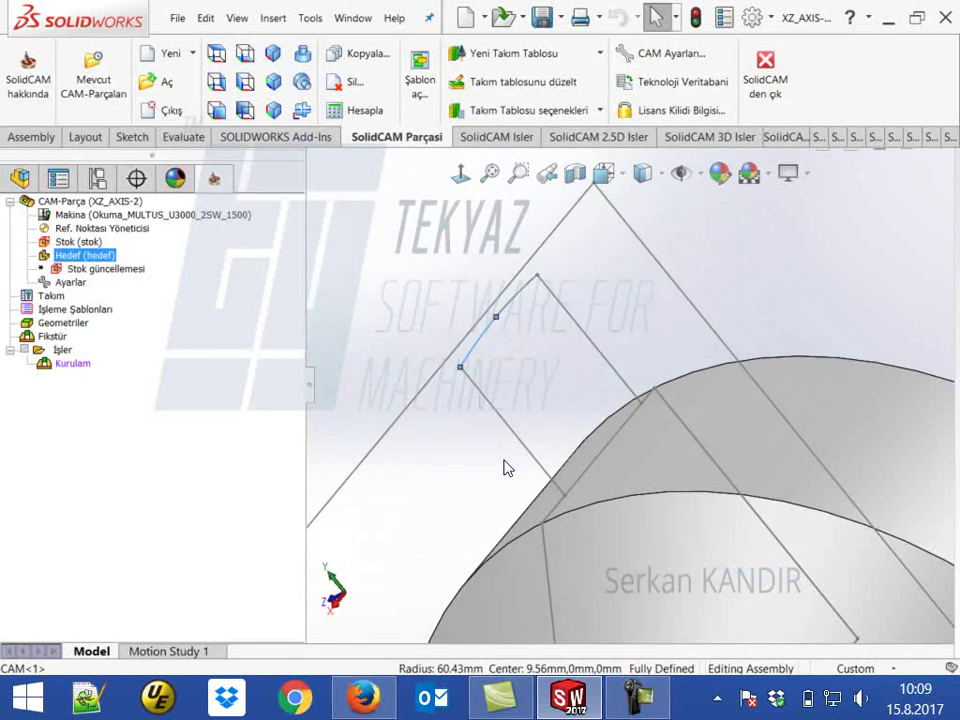
{"action": "scroll", "coordinate": [508, 467], "scroll_direction": "up", "scroll_amount": 5}
{"action": "key", "text": "ctrl+7"}
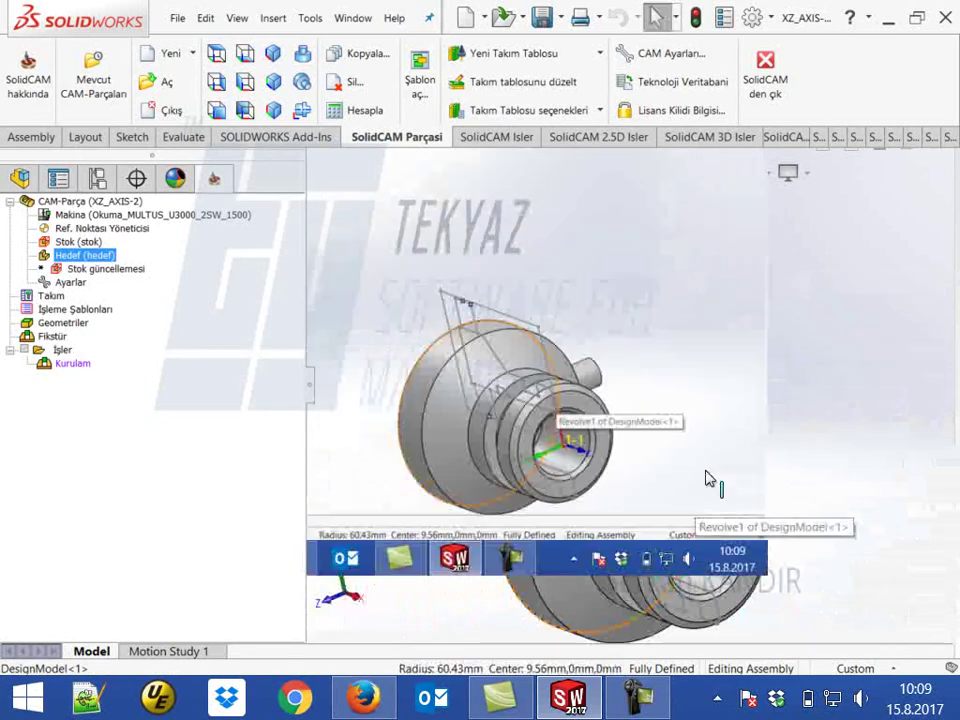
Delete Boss-Extrude1 and its absorbed sketch from DesignModel, dismiss the rebuild messages and return to the CAM tree.
{"action": "left_click", "coordinate": [34, 184]}
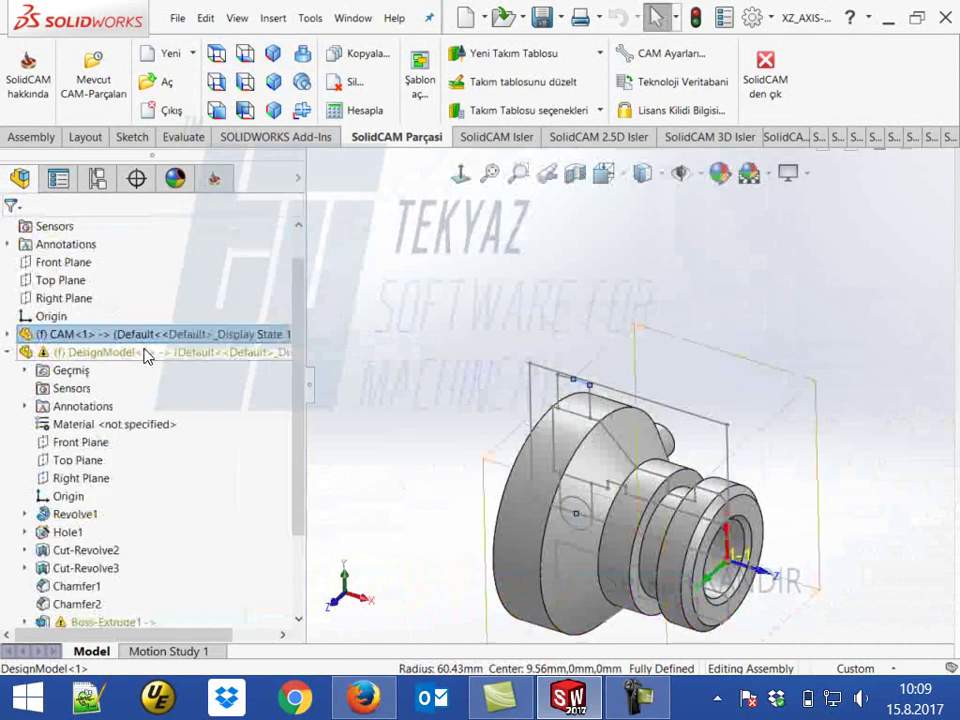
{"action": "scroll", "coordinate": [120, 540], "scroll_direction": "down", "scroll_amount": 3}
{"action": "right_click", "coordinate": [80, 522]}
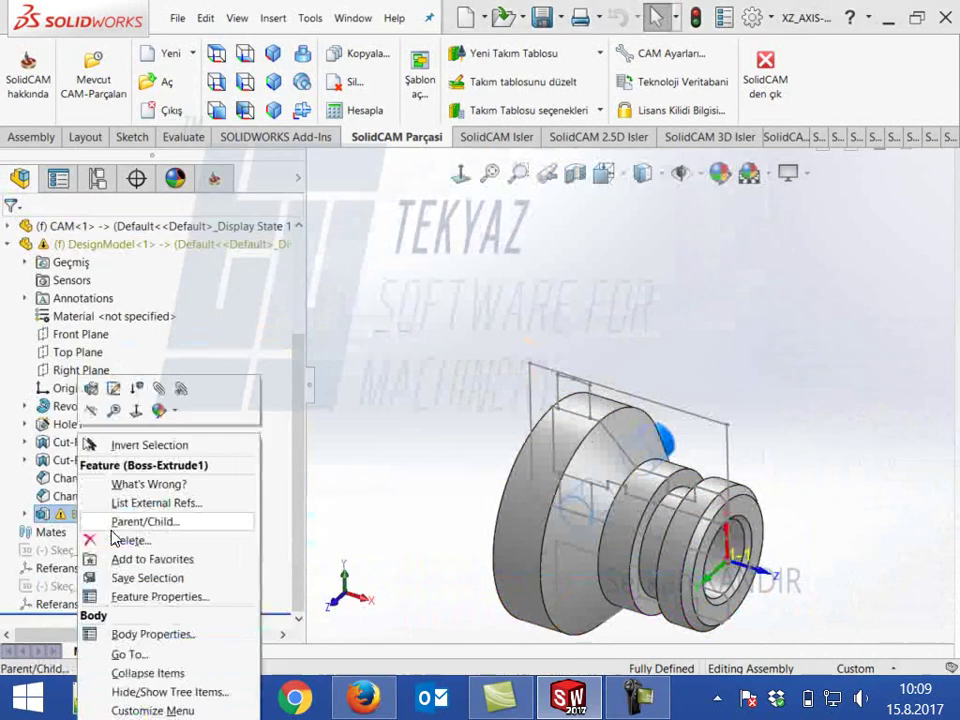
{"action": "left_click", "coordinate": [130, 538]}
{"action": "left_click", "coordinate": [450, 512]}
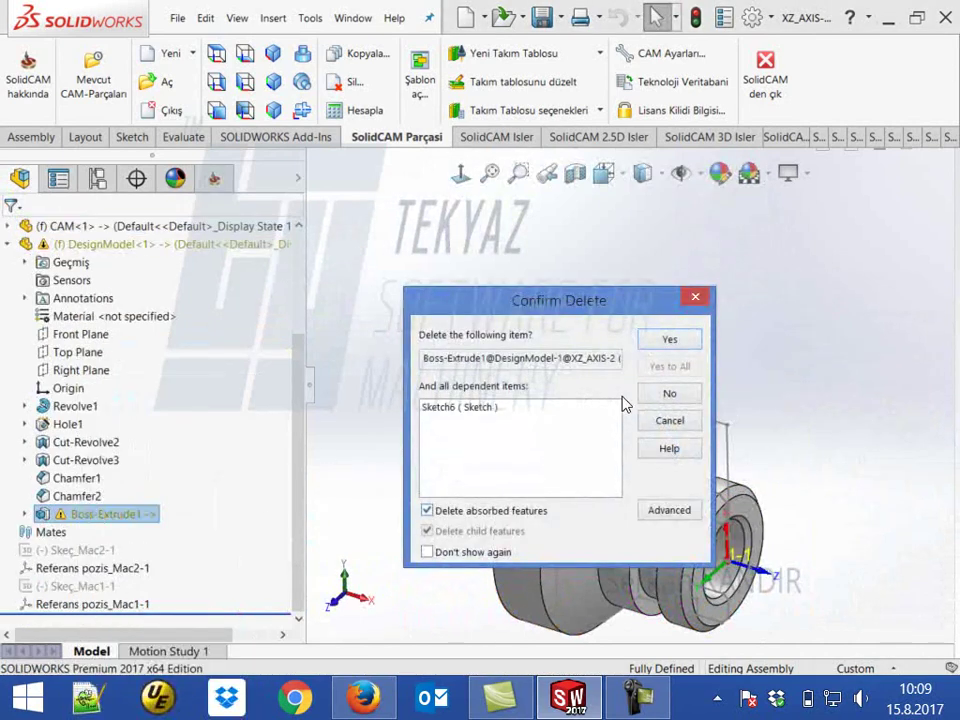
{"action": "left_click", "coordinate": [697, 346]}
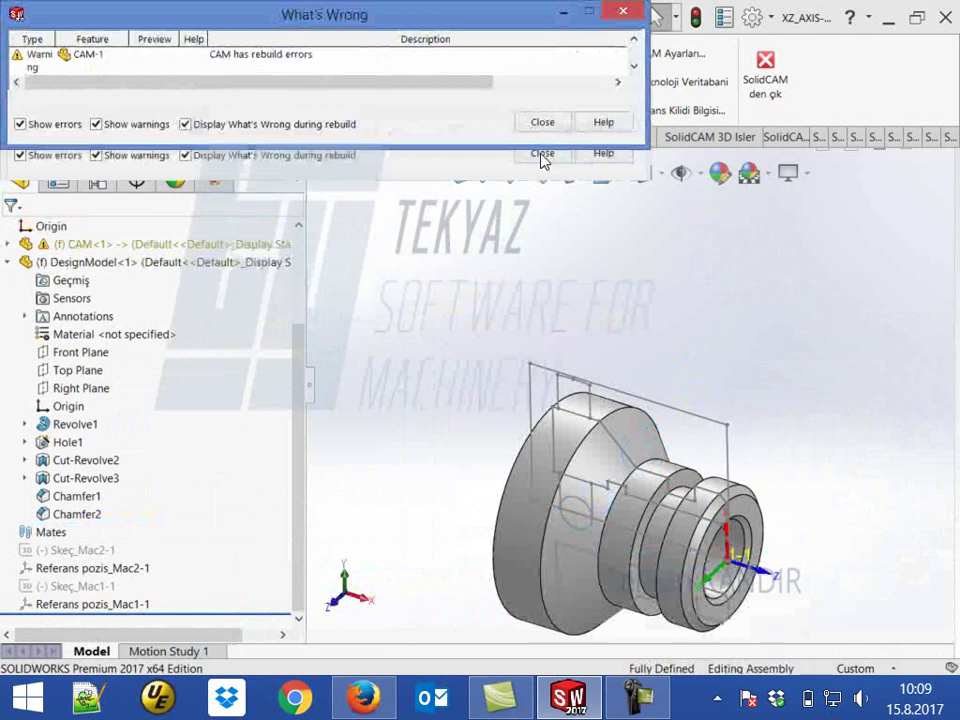
{"action": "left_click", "coordinate": [546, 155]}
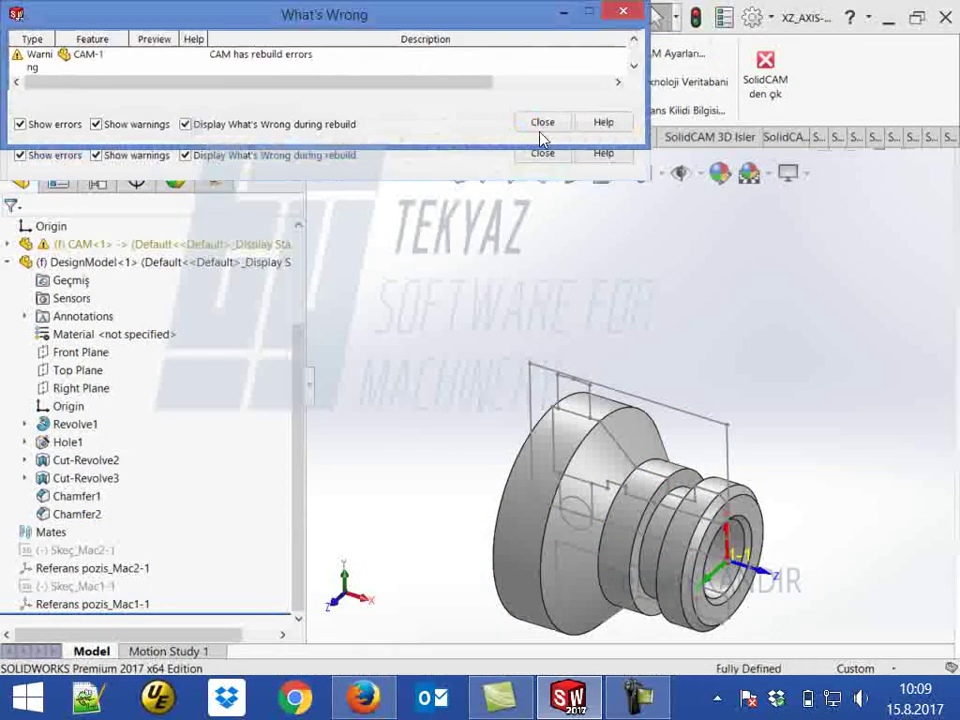
{"action": "left_click", "coordinate": [545, 153]}
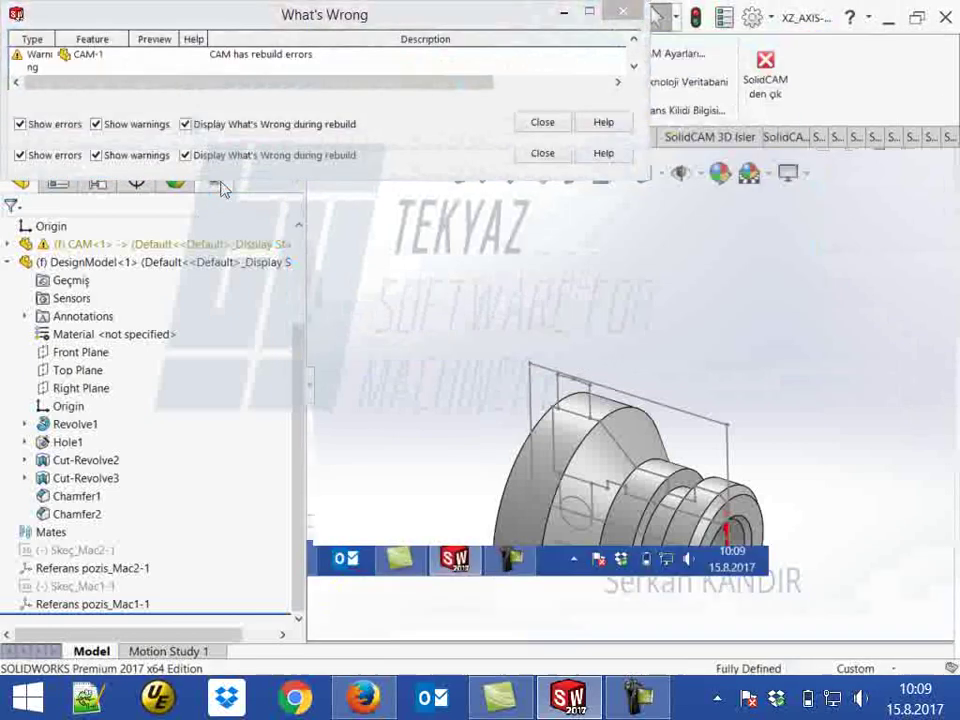
{"action": "left_click", "coordinate": [545, 153]}
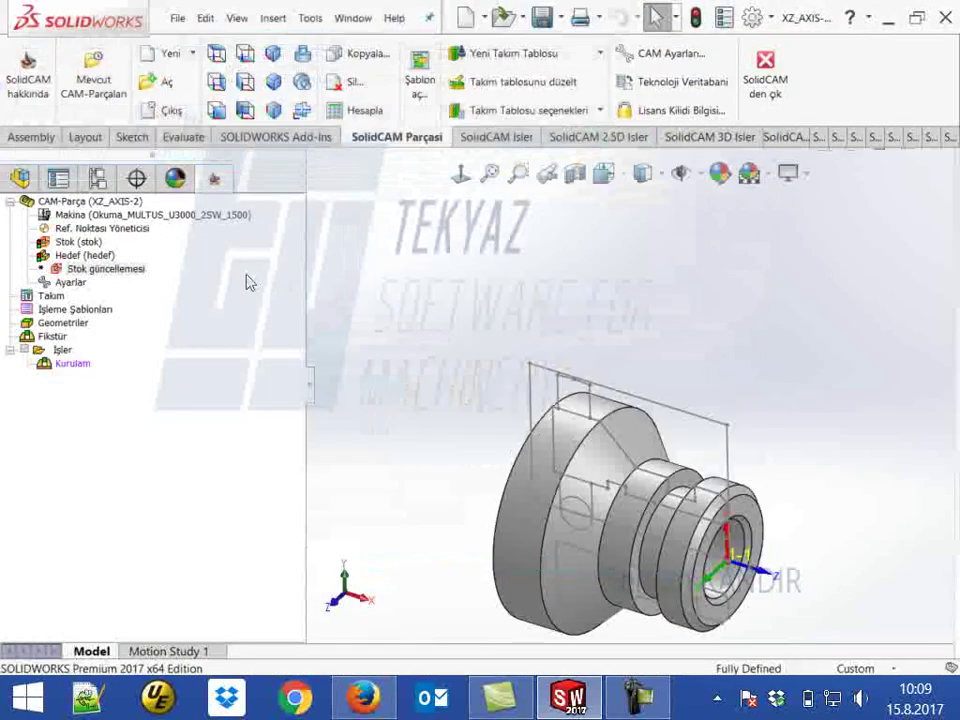
Resynchronize the Stok and Hedef models with the design model after the boss removal.
{"action": "right_click", "coordinate": [66, 245]}
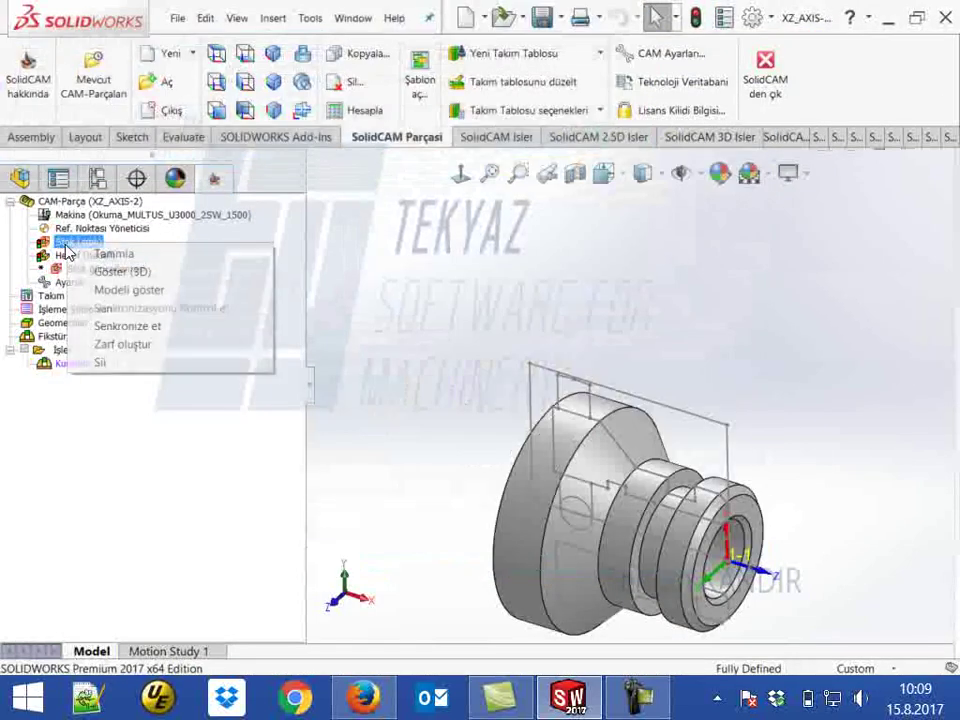
{"action": "left_click", "coordinate": [140, 325]}
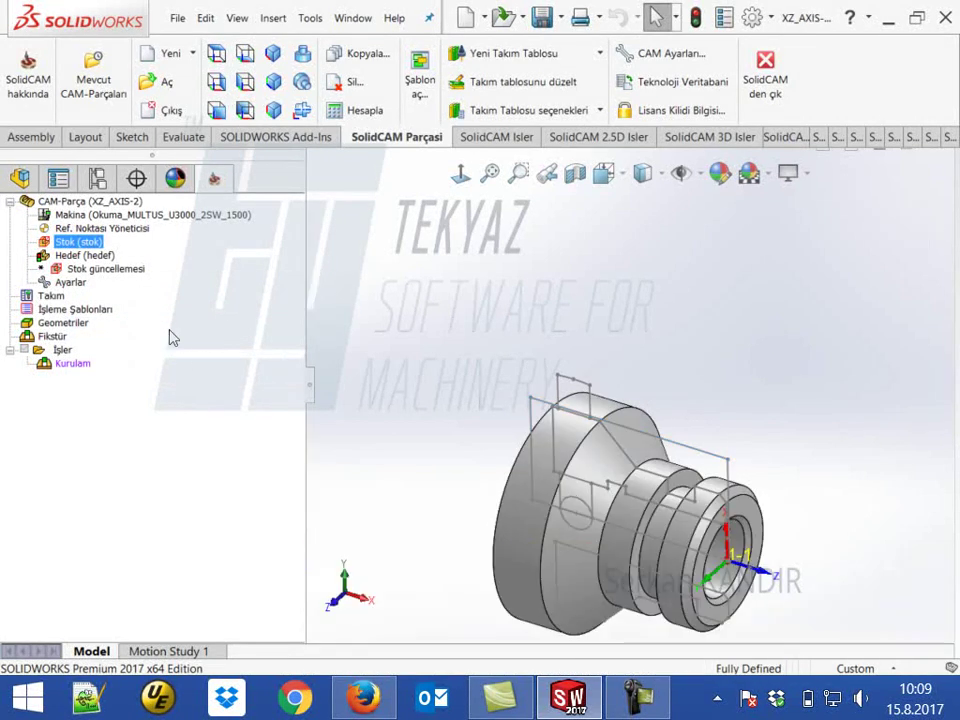
{"action": "right_click", "coordinate": [84, 256]}
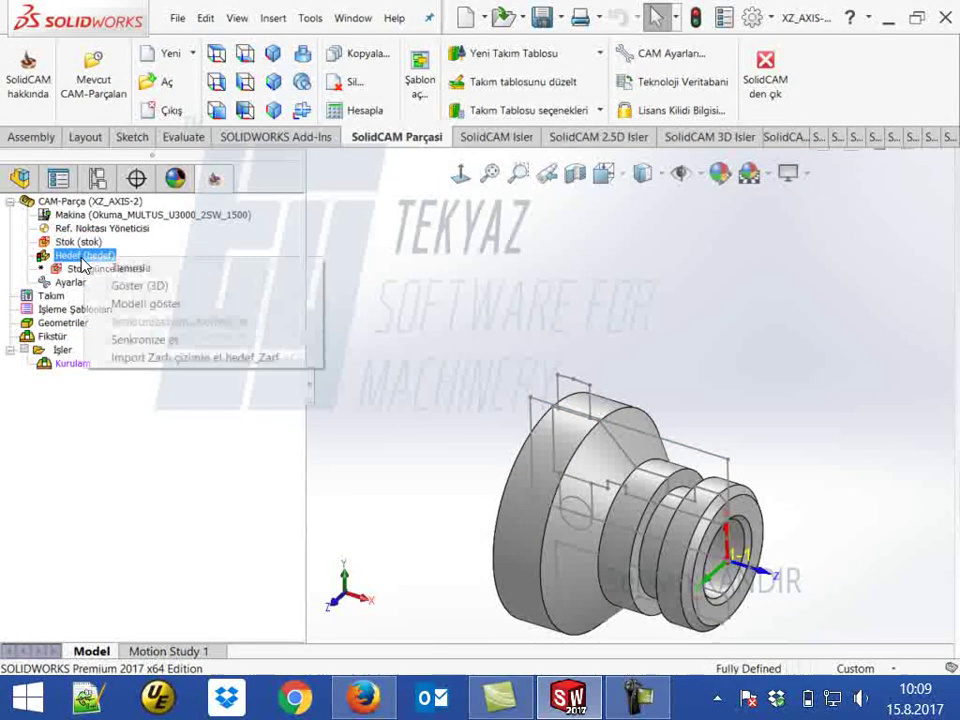
{"action": "left_click", "coordinate": [150, 339]}
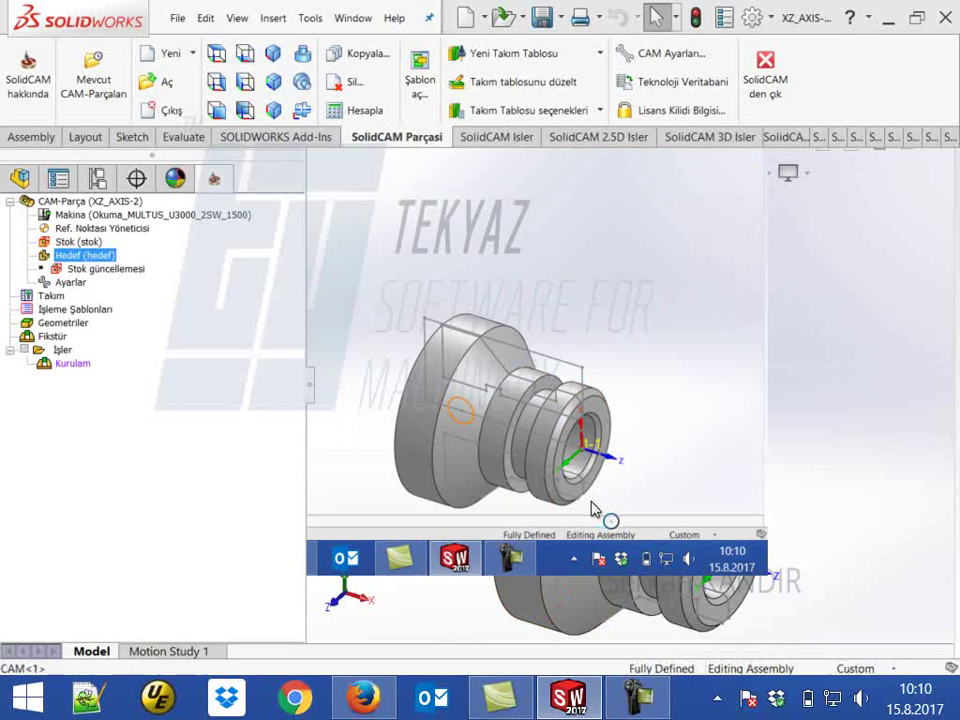
{"action": "left_click", "coordinate": [585, 510]}
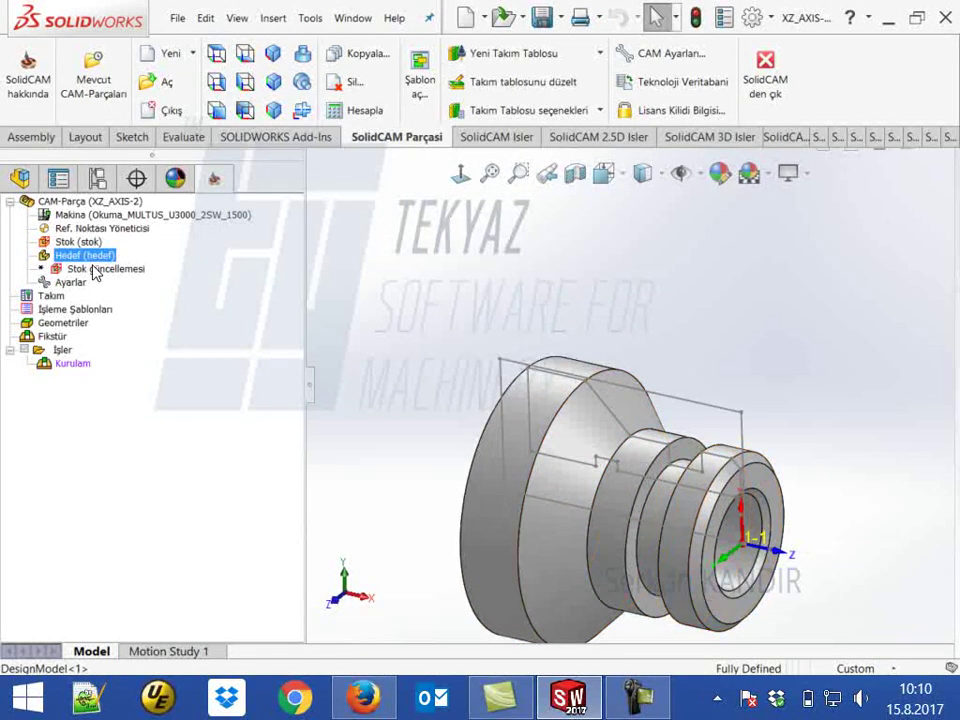
Try larger offsets on the Stok model's cylinder: 10 for Sağ (+Z), 50 for Sol (-Z) and 5 for Dış.
{"action": "double_click", "coordinate": [71, 243]}
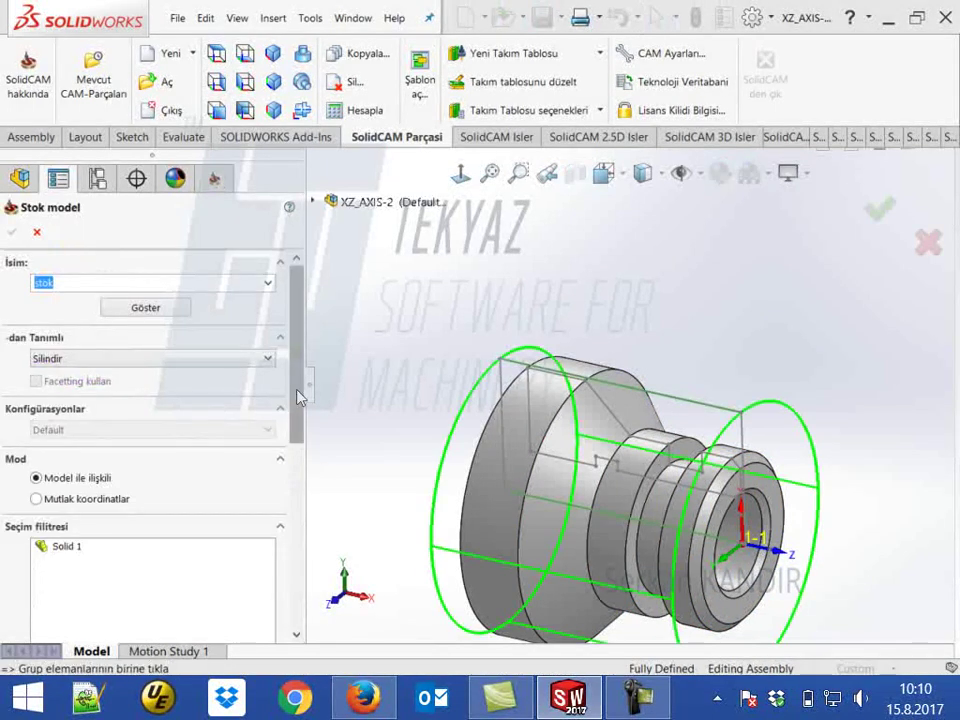
{"action": "middle_click_drag", "start_coordinate": [531, 488], "coordinate": [838, 387]}
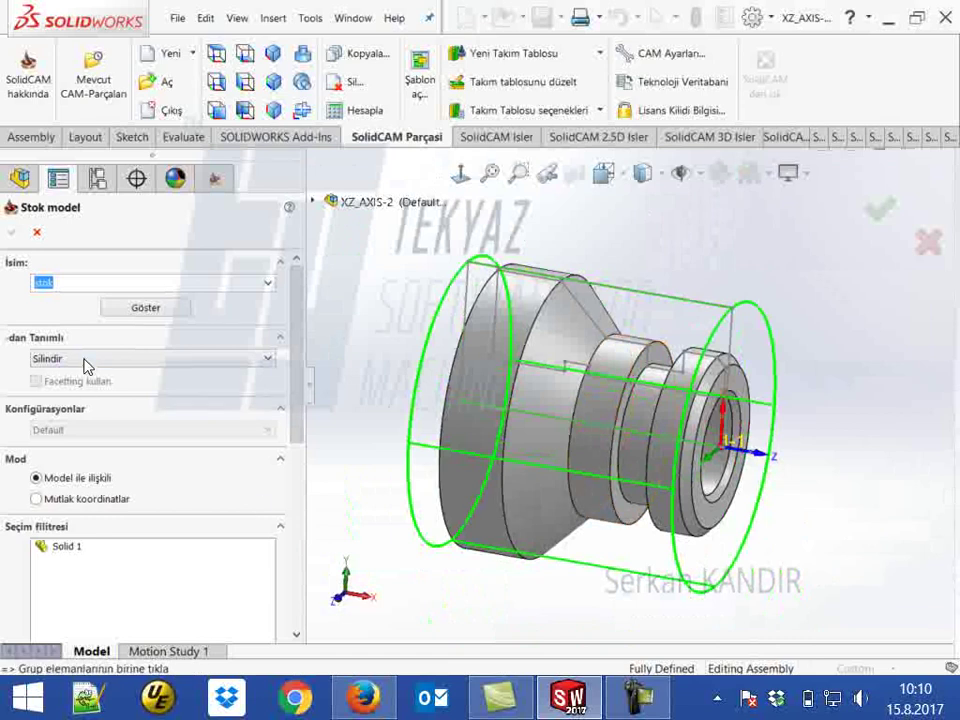
{"action": "left_click_drag", "start_coordinate": [301, 377], "coordinate": [302, 499]}
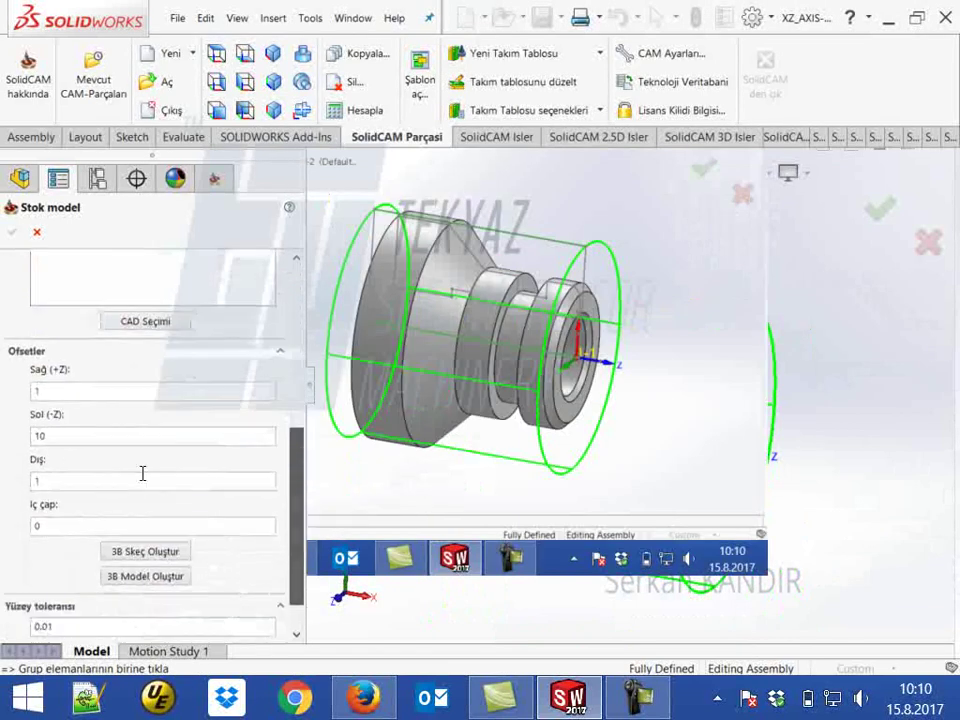
{"action": "left_click", "coordinate": [100, 391]}
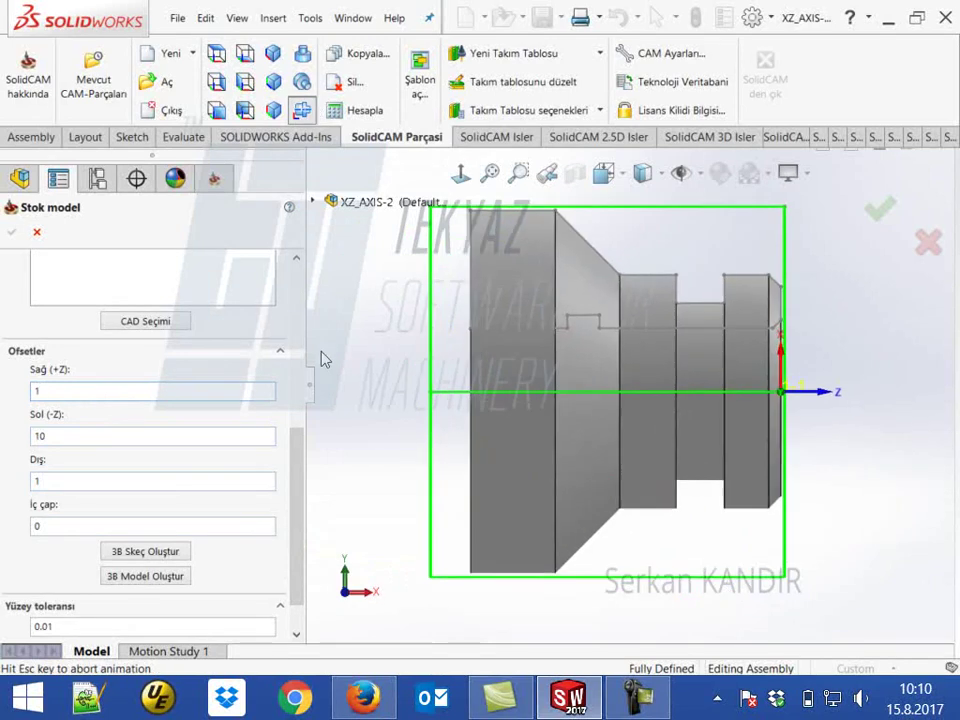
{"action": "type", "text": "1"}
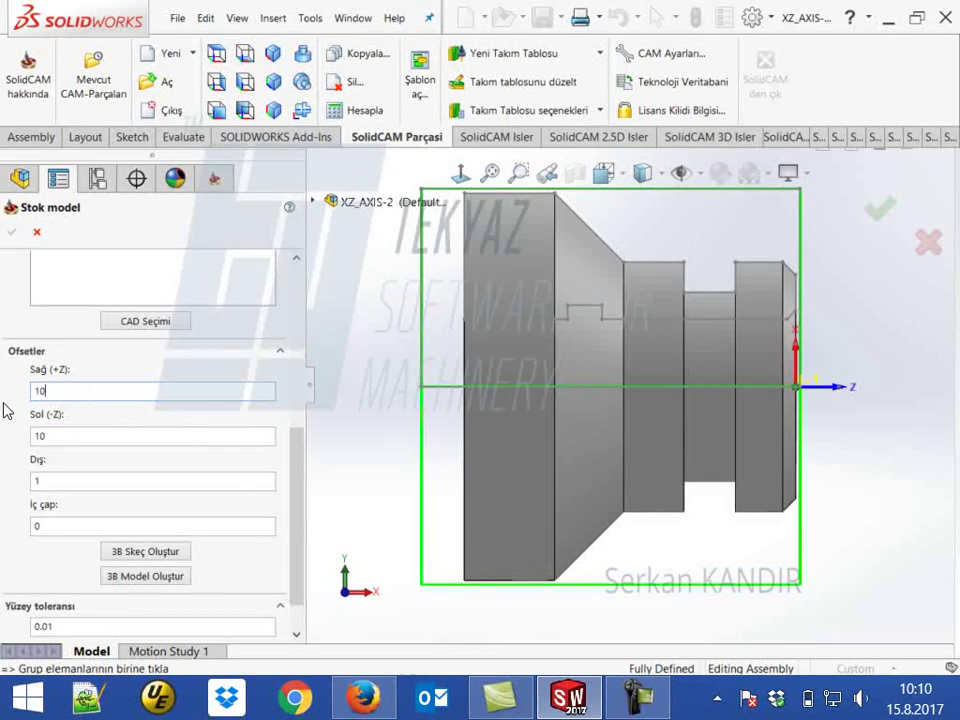
{"action": "left_click", "coordinate": [83, 444]}
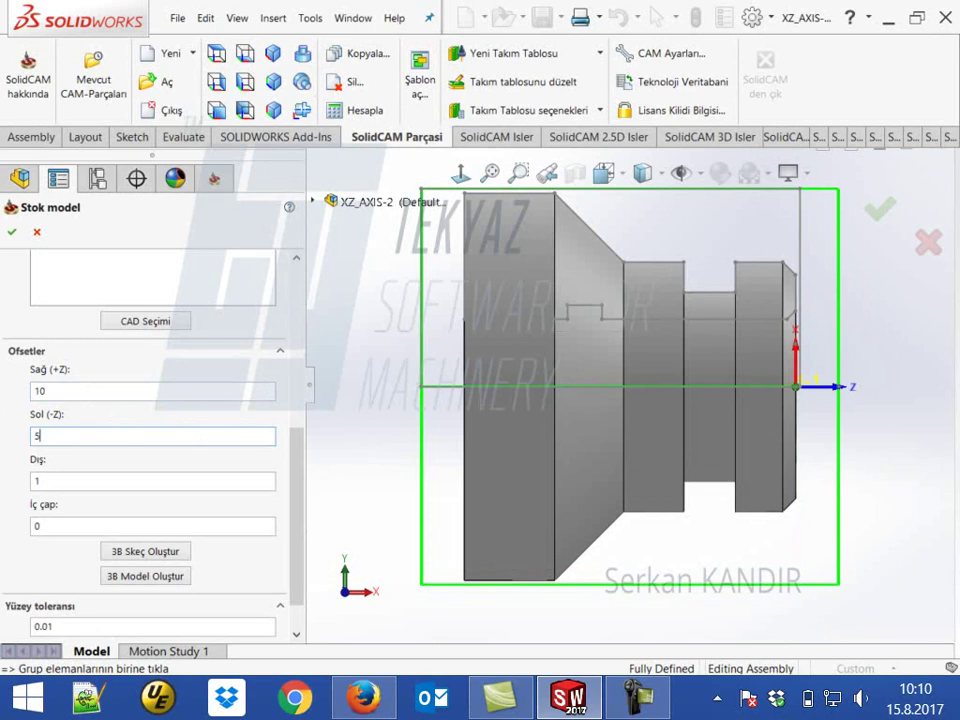
{"action": "key", "text": "Return"}
{"action": "left_click", "coordinate": [127, 487]}
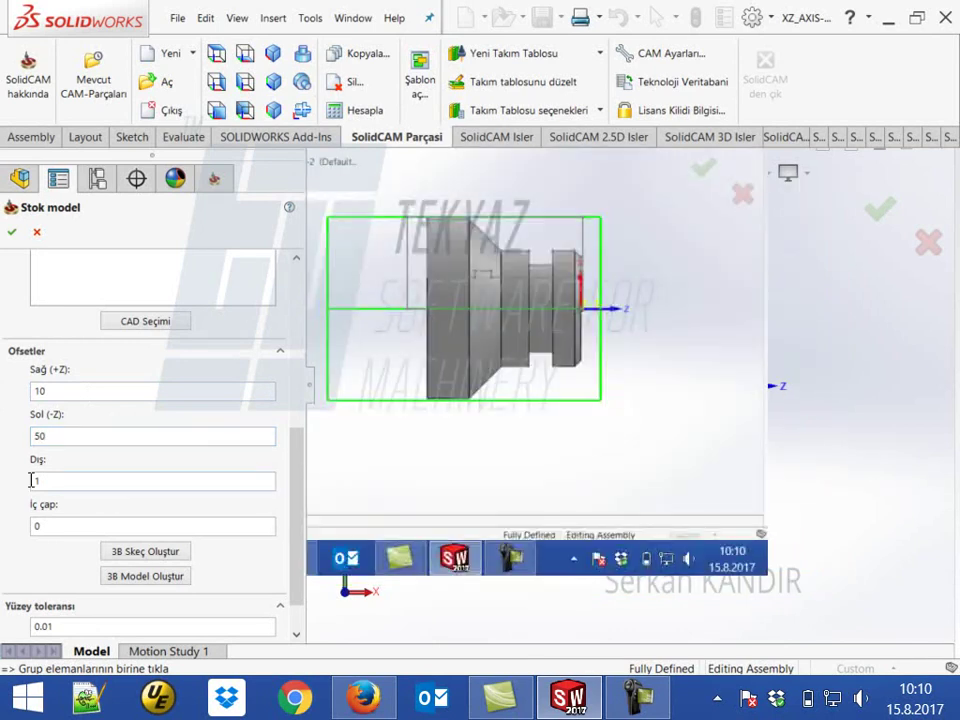
{"action": "type", "text": "5"}
{"action": "key", "text": "Return"}
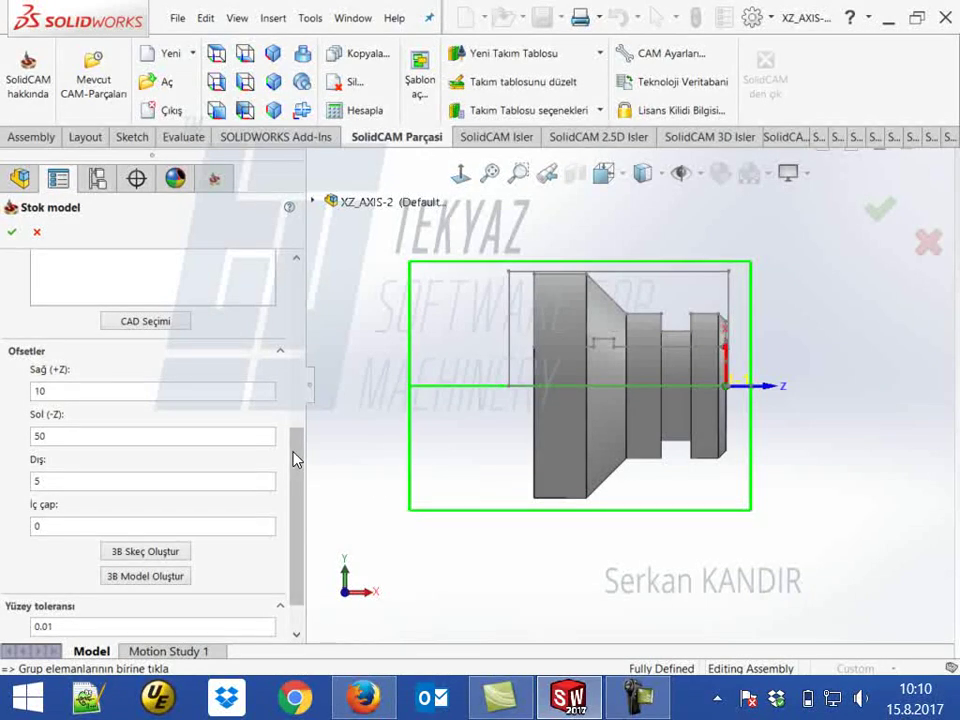
Try absolute coordinates (Mutlak koordinatlar) for the stock cylinder, review the available stock definition types, and cancel the stock edit.
{"action": "left_click_drag", "start_coordinate": [298, 467], "coordinate": [302, 362]}
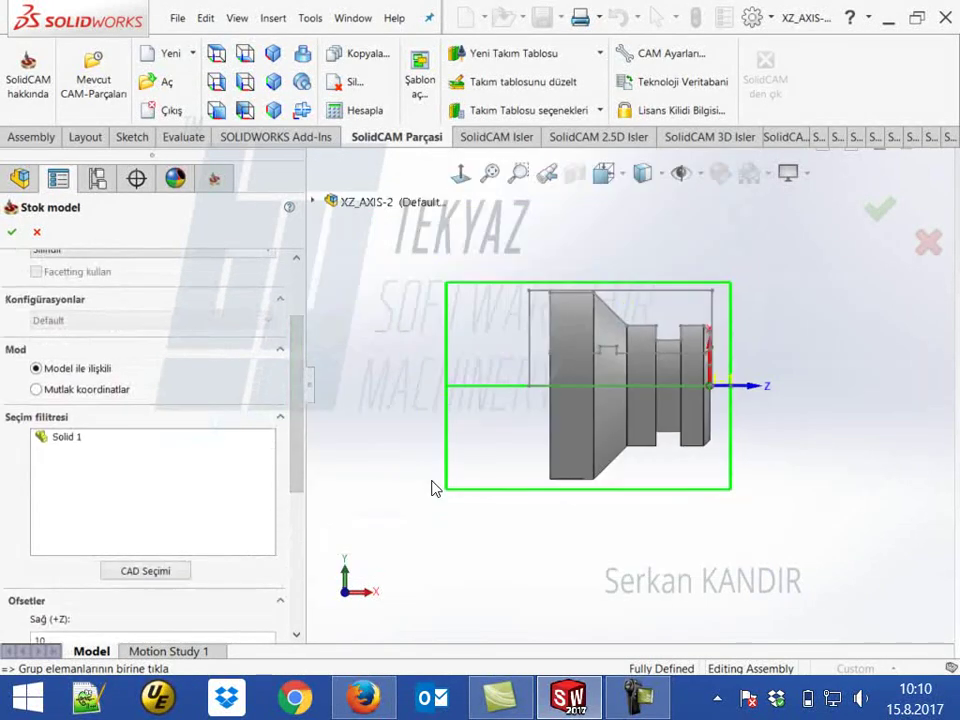
{"action": "left_click", "coordinate": [96, 391]}
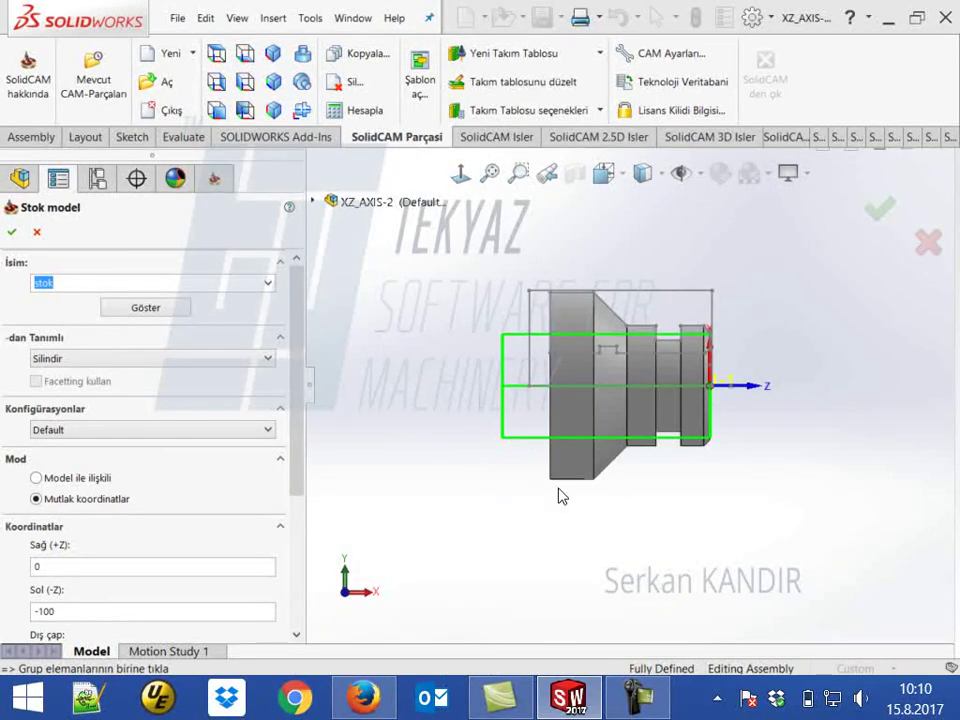
{"action": "left_click", "coordinate": [225, 373]}
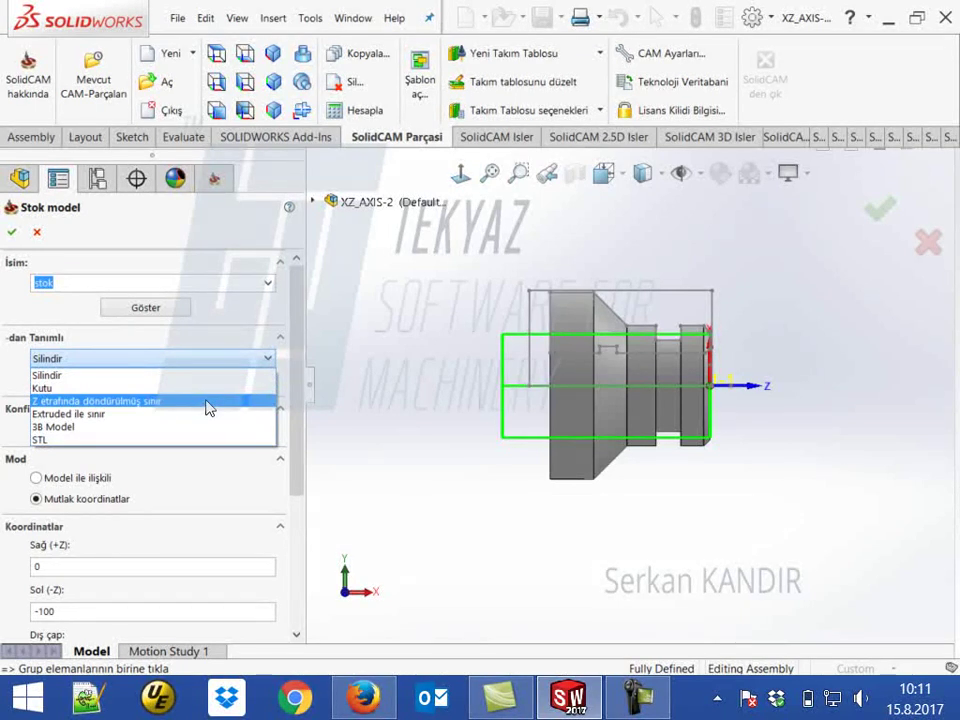
{"action": "left_click", "coordinate": [372, 368]}
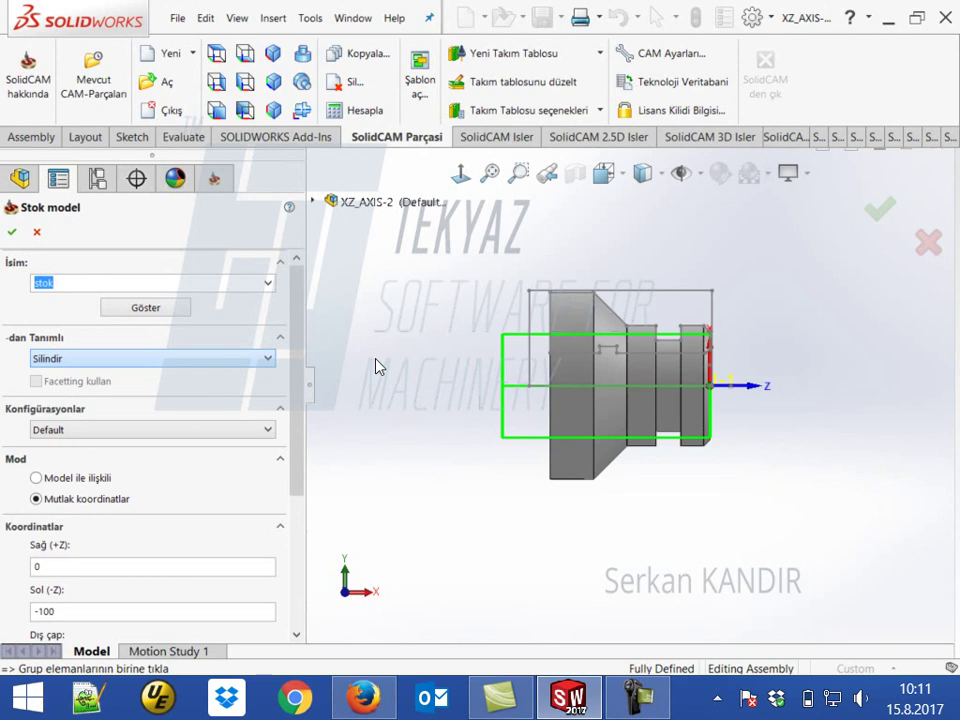
{"action": "left_click", "coordinate": [185, 367]}
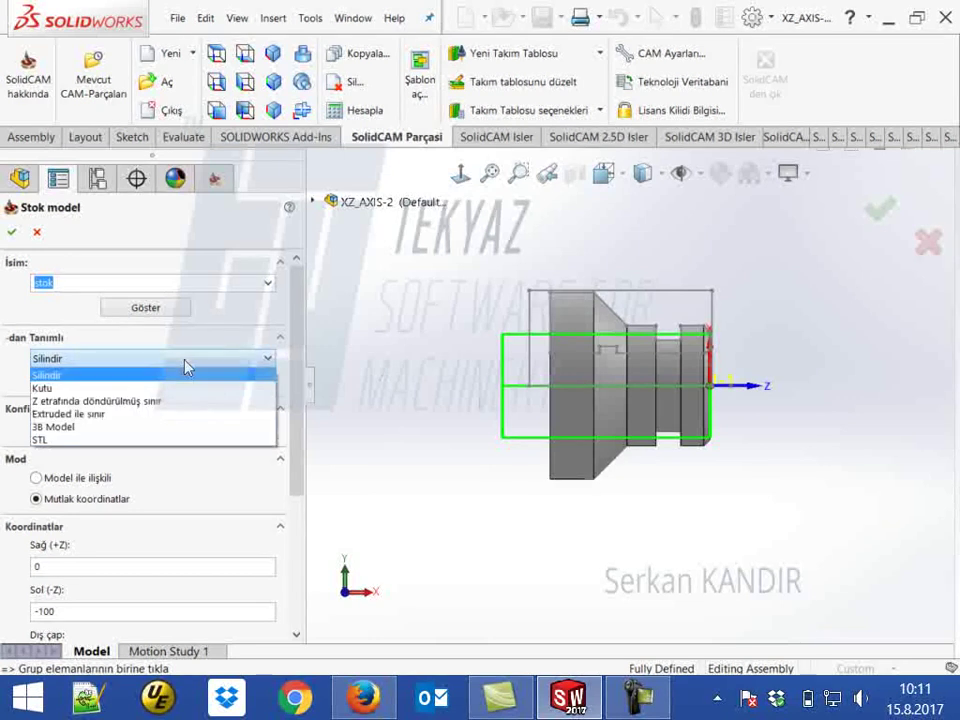
{"action": "left_click", "coordinate": [328, 296]}
{"action": "left_click", "coordinate": [38, 233]}
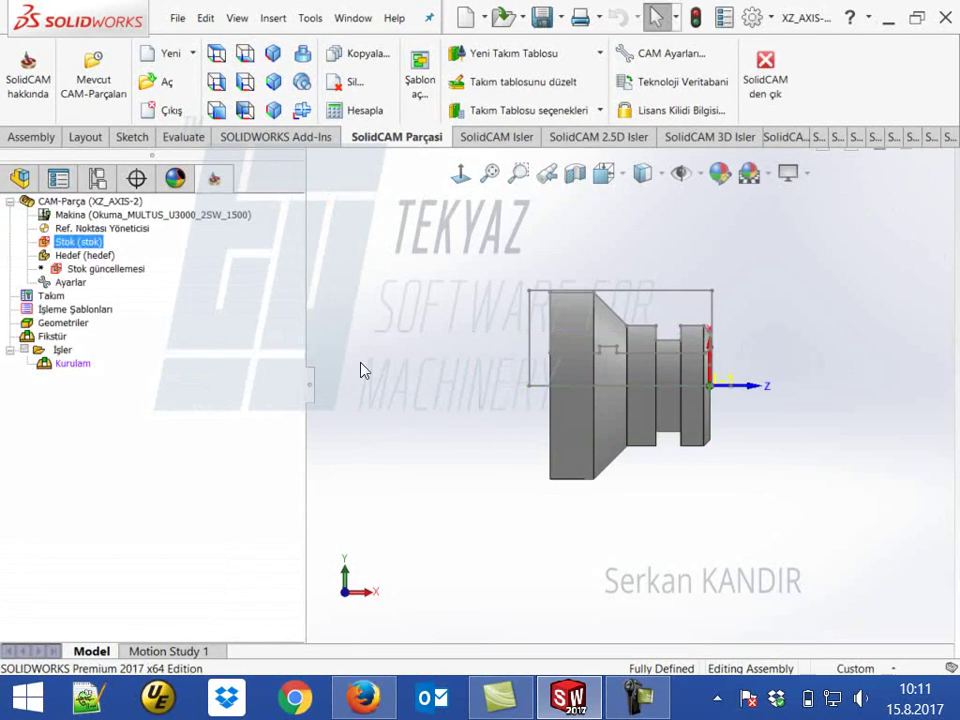
Start a sketch on DesignModel's Front Plane with a vertical line from the front-face centre to above the part's largest diameter.
{"action": "left_click", "coordinate": [20, 178]}
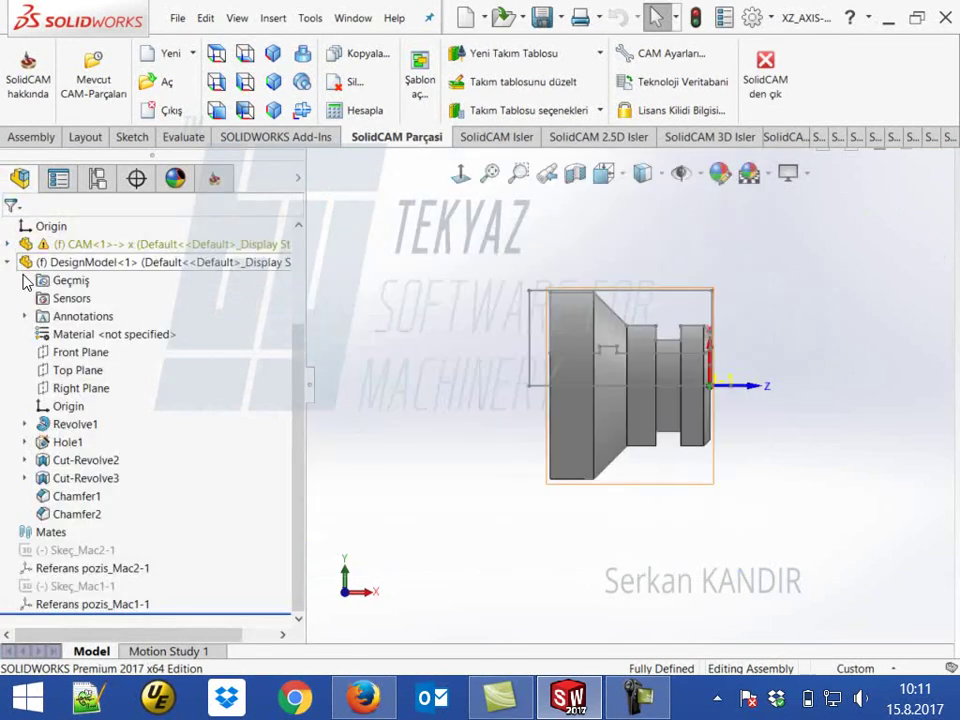
{"action": "left_click", "coordinate": [60, 354]}
{"action": "left_click", "coordinate": [133, 137]}
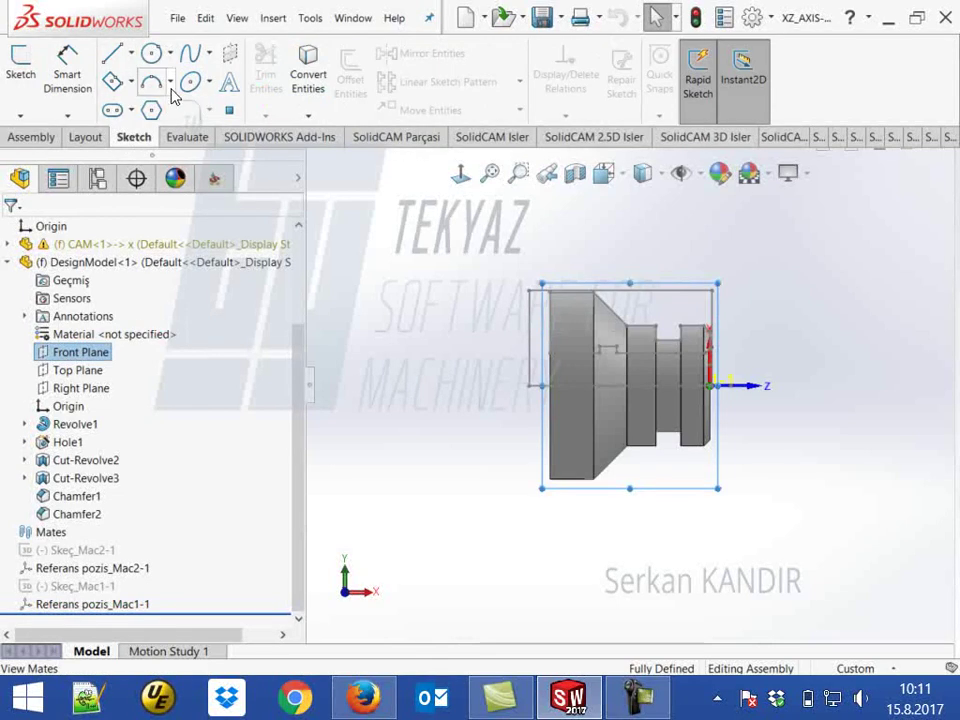
{"action": "left_click", "coordinate": [116, 58]}
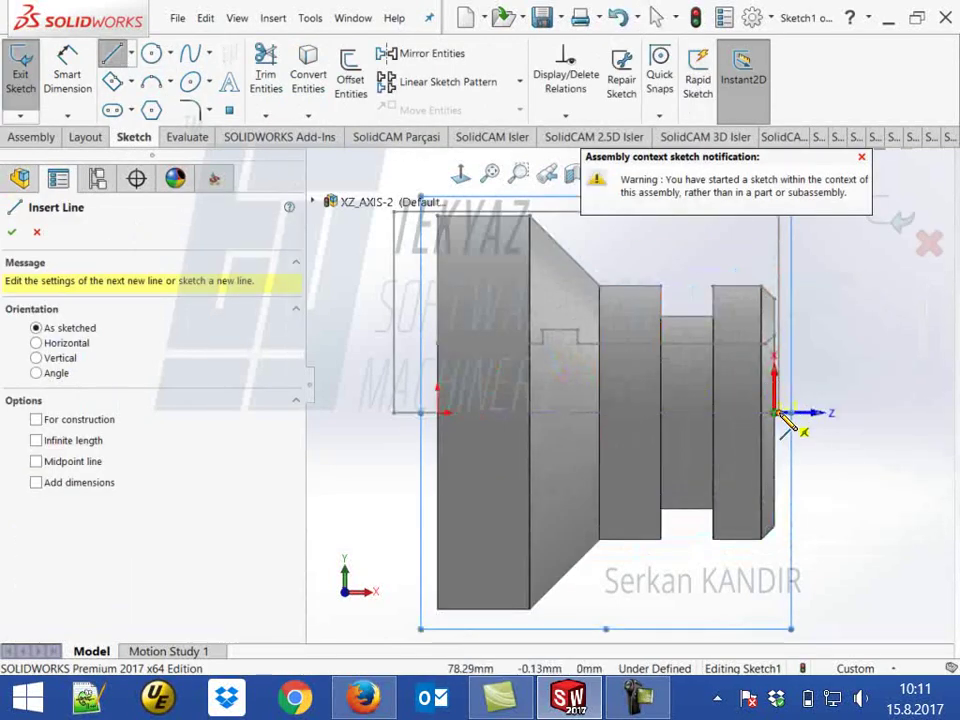
{"action": "left_click", "coordinate": [777, 412]}
{"action": "scroll", "coordinate": [789, 266], "scroll_direction": "up", "scroll_amount": 3}
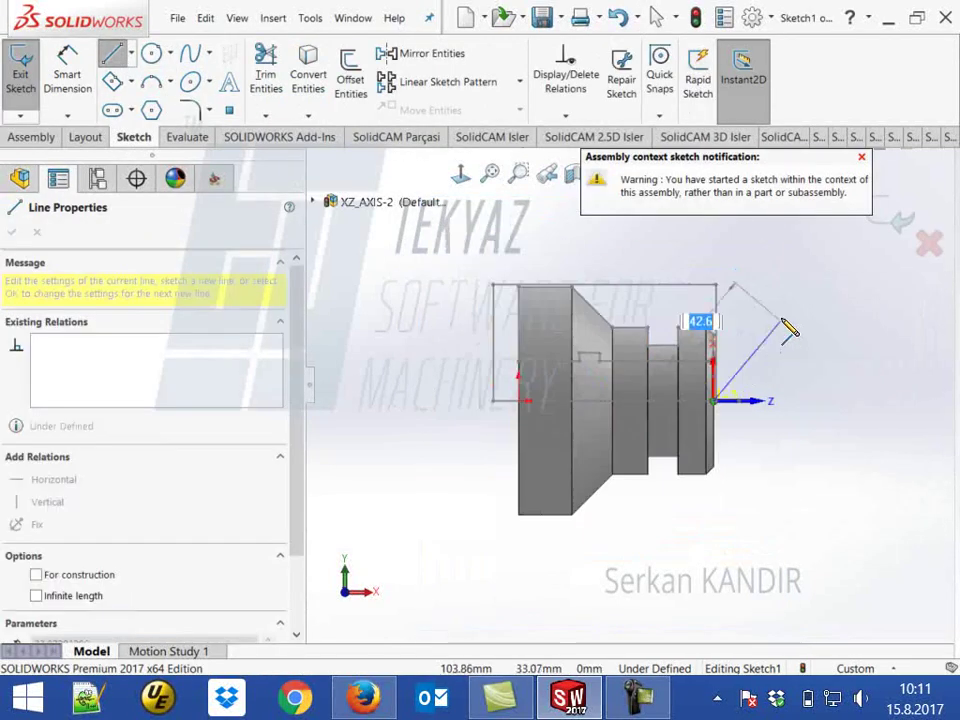
{"action": "left_click", "coordinate": [688, 287]}
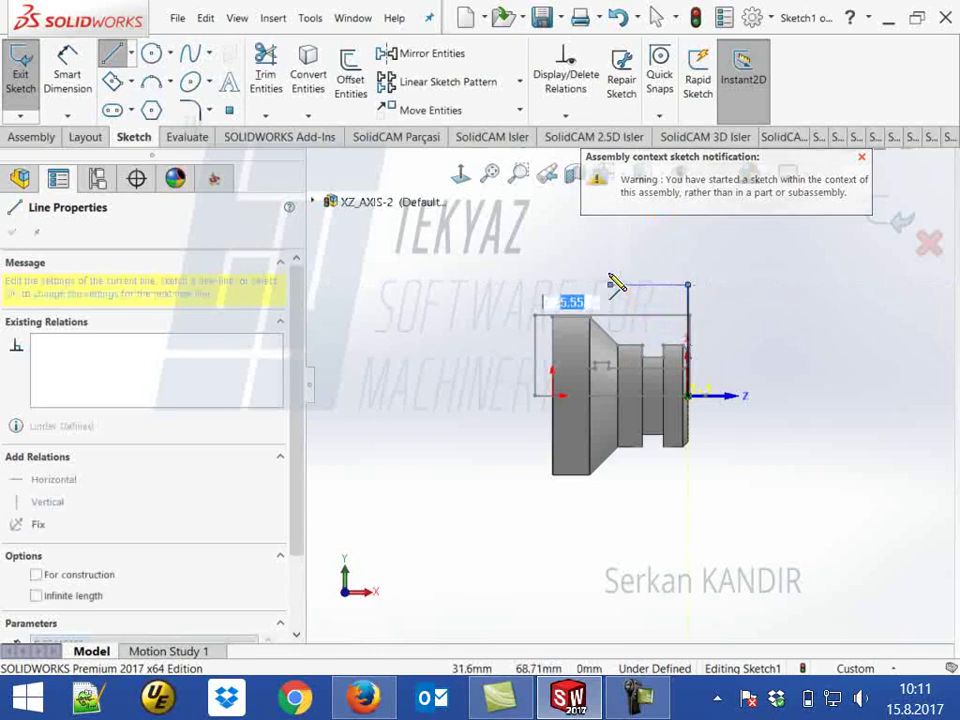
Continue the lines into a closed stepped half-profile around the part, with a sloped shoulder and a rear edge about 79 mm long.
{"action": "left_click", "coordinate": [610, 285]}
{"action": "left_click", "coordinate": [597, 270]}
{"action": "left_click", "coordinate": [584, 258]}
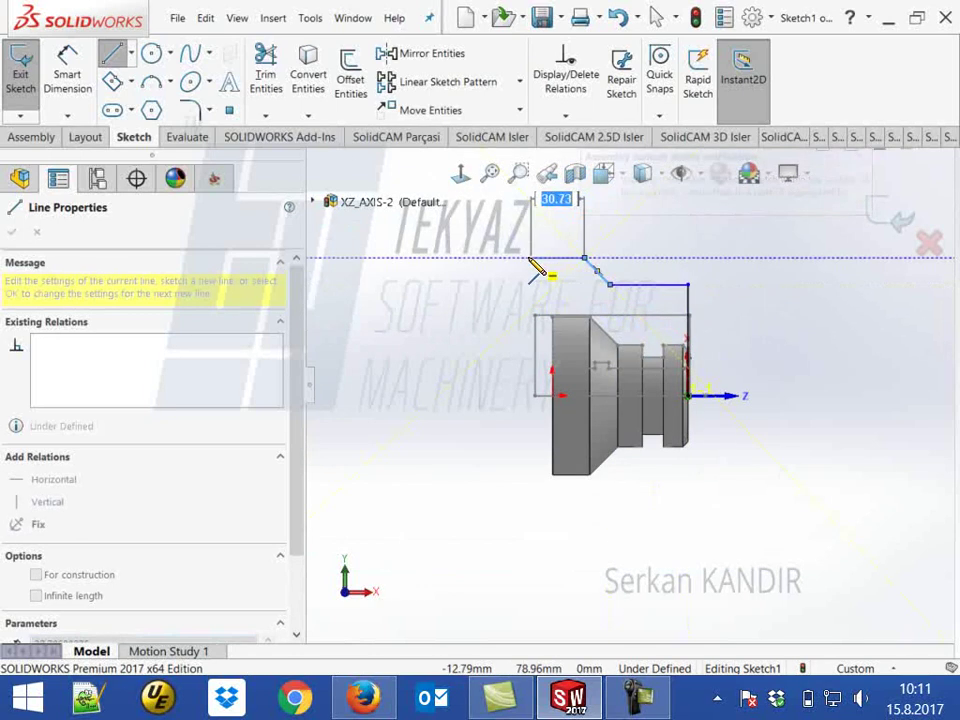
{"action": "left_click", "coordinate": [472, 258]}
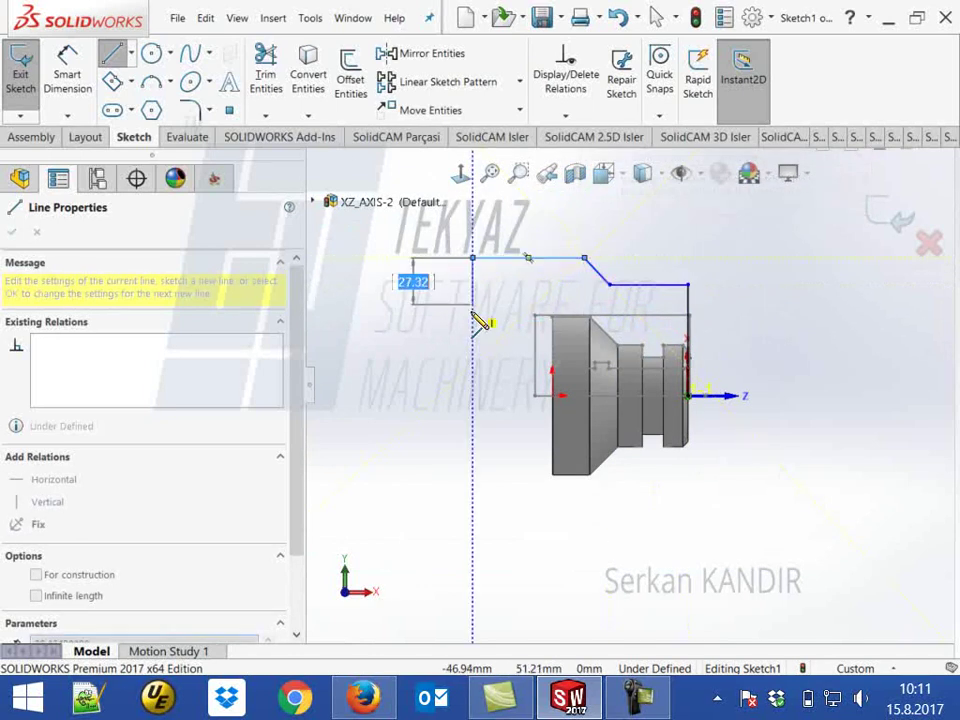
{"action": "left_click", "coordinate": [467, 396]}
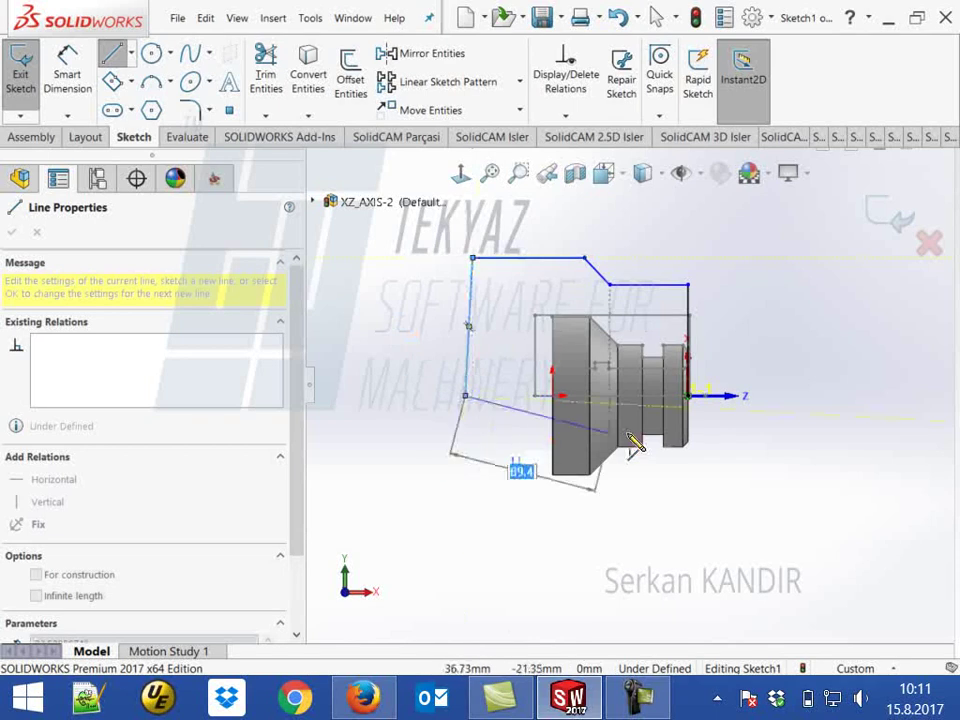
{"action": "left_click", "coordinate": [688, 396]}
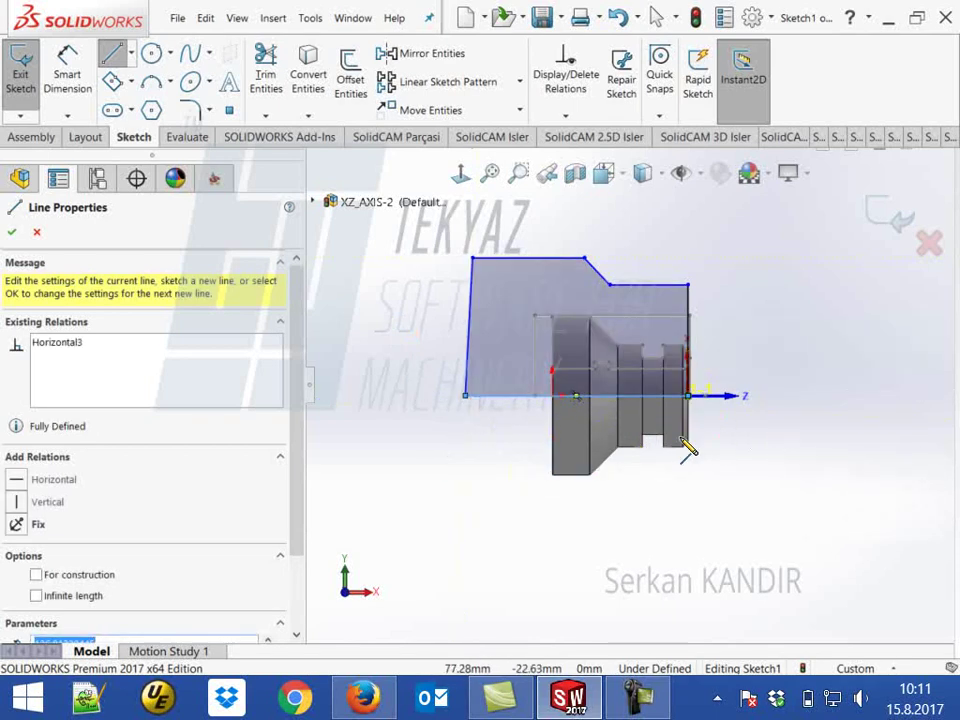
{"action": "key", "text": "Escape"}
Make the profile's slanted rear edge vertical, exit the sketch and dismiss the rebuild message.
{"action": "left_click", "coordinate": [469, 360]}
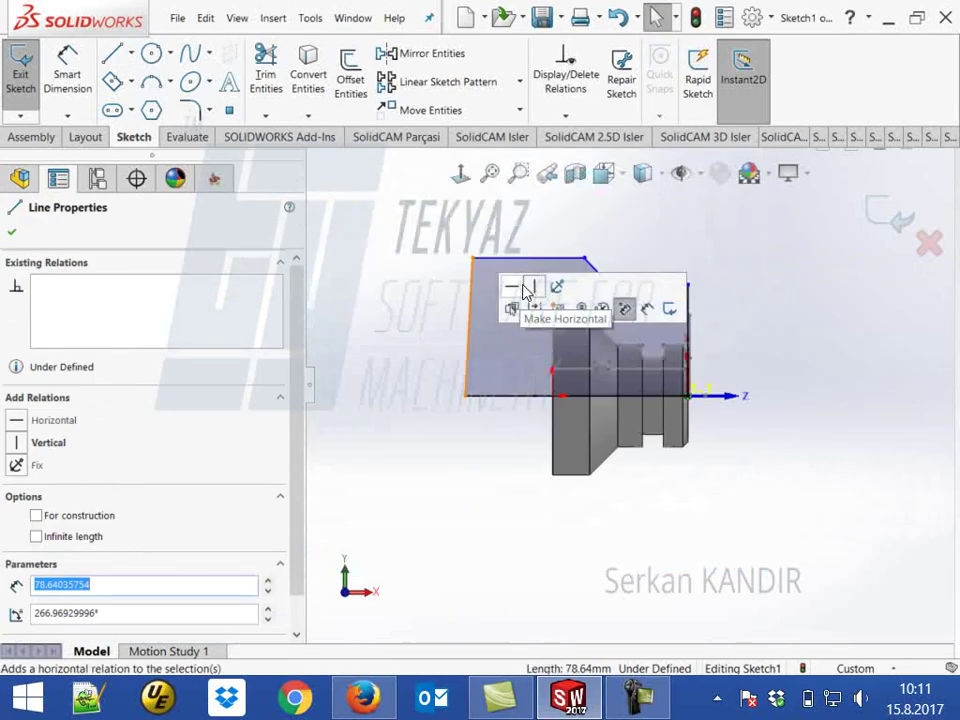
{"action": "left_click", "coordinate": [531, 287]}
{"action": "left_click", "coordinate": [880, 213]}
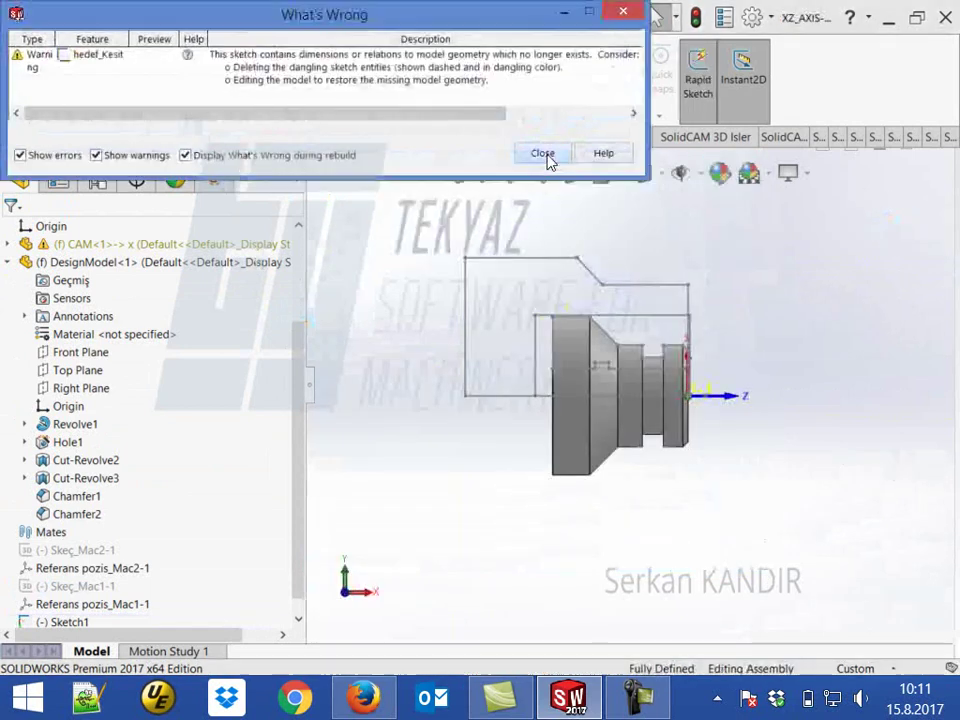
{"action": "left_click", "coordinate": [549, 153]}
Redefine the Stok model as a boundary revolved around Z (Z etrafında döndürülmüş sınır), using the sketched stepped profile as its chain.
{"action": "left_click", "coordinate": [213, 178]}
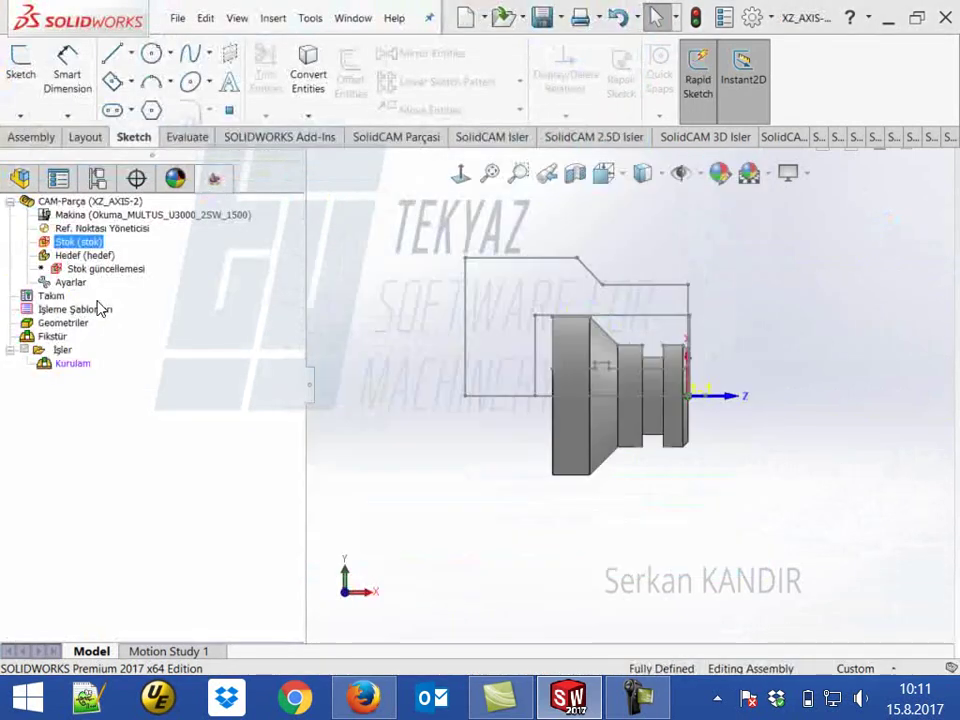
{"action": "double_click", "coordinate": [88, 240]}
{"action": "left_click", "coordinate": [88, 360]}
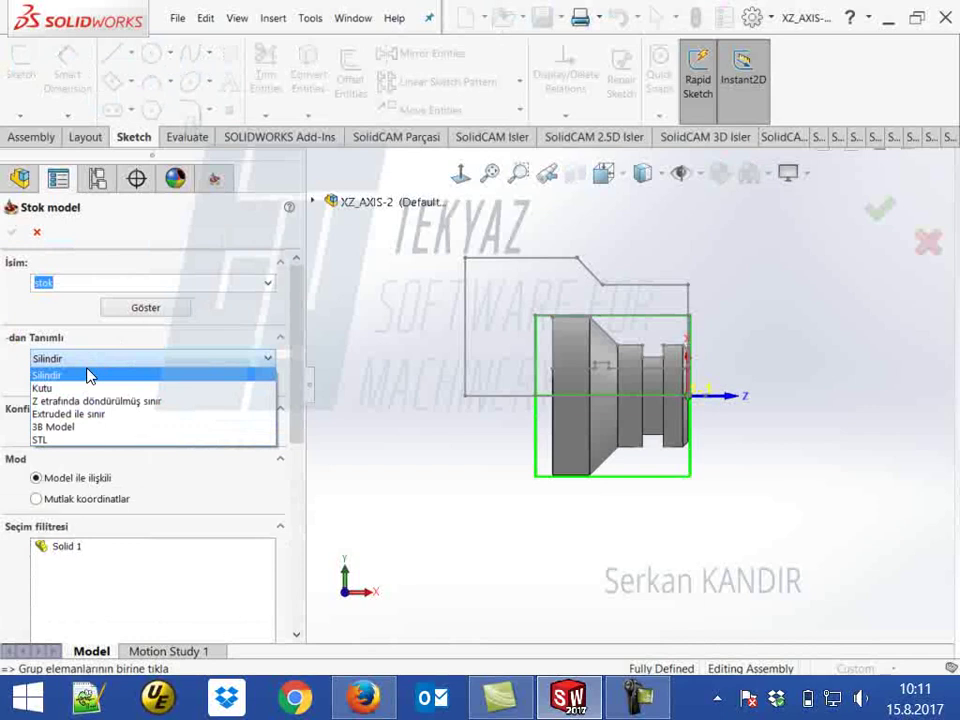
{"action": "left_click", "coordinate": [153, 402]}
{"action": "left_click", "coordinate": [664, 285]}
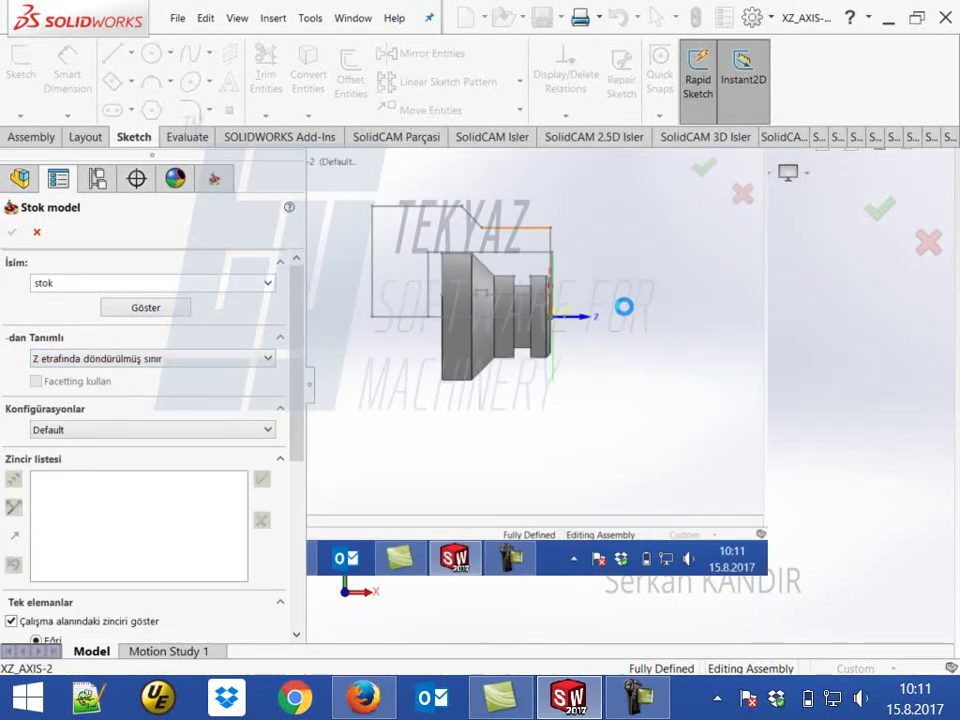
{"action": "left_click", "coordinate": [274, 191]}
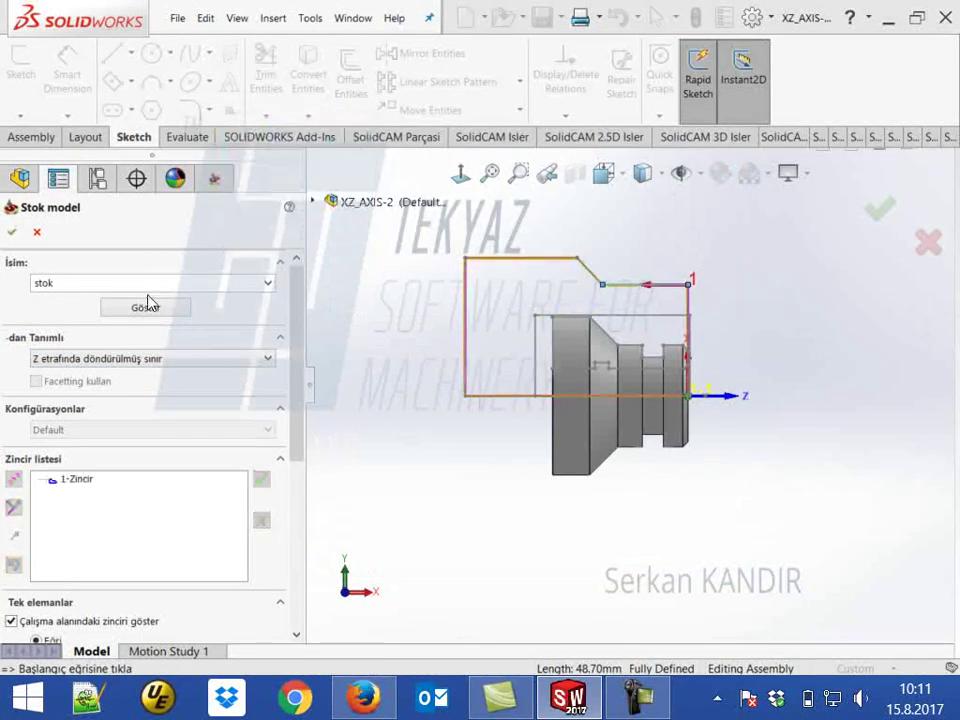
Preview the revolved stock model beside its profile, close the preview and accept the stock definition.
{"action": "left_click", "coordinate": [148, 304]}
{"action": "left_click_drag", "start_coordinate": [429, 414], "coordinate": [510, 350]}
{"action": "left_click_drag", "start_coordinate": [493, 131], "coordinate": [315, 126]}
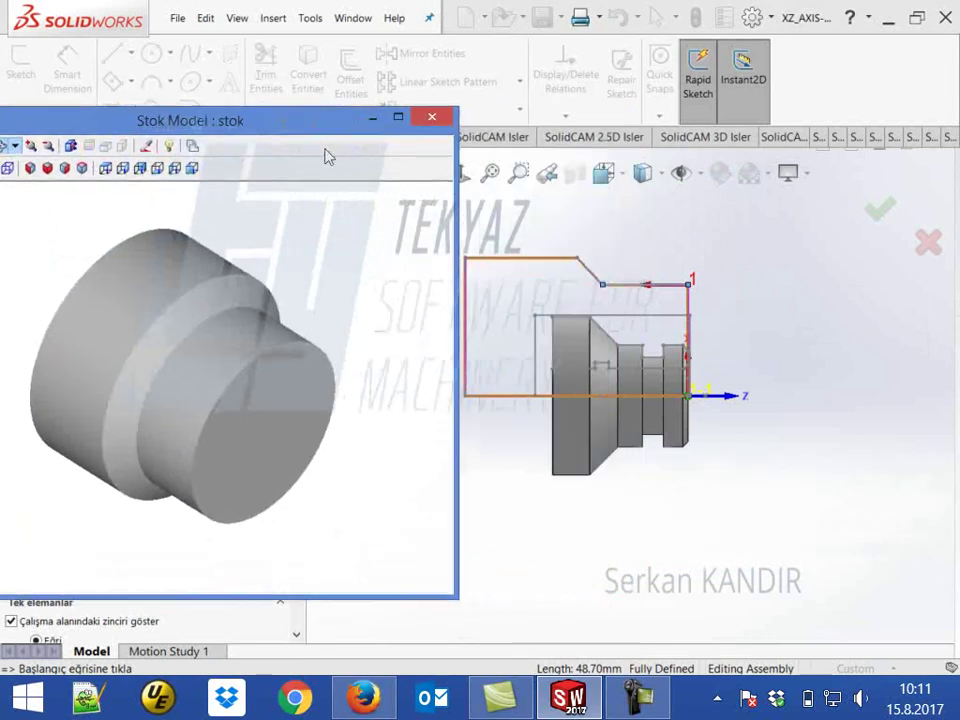
{"action": "scroll", "coordinate": [827, 439], "scroll_direction": "up", "scroll_amount": 5}
{"action": "scroll", "coordinate": [784, 413], "scroll_direction": "down", "scroll_amount": 3}
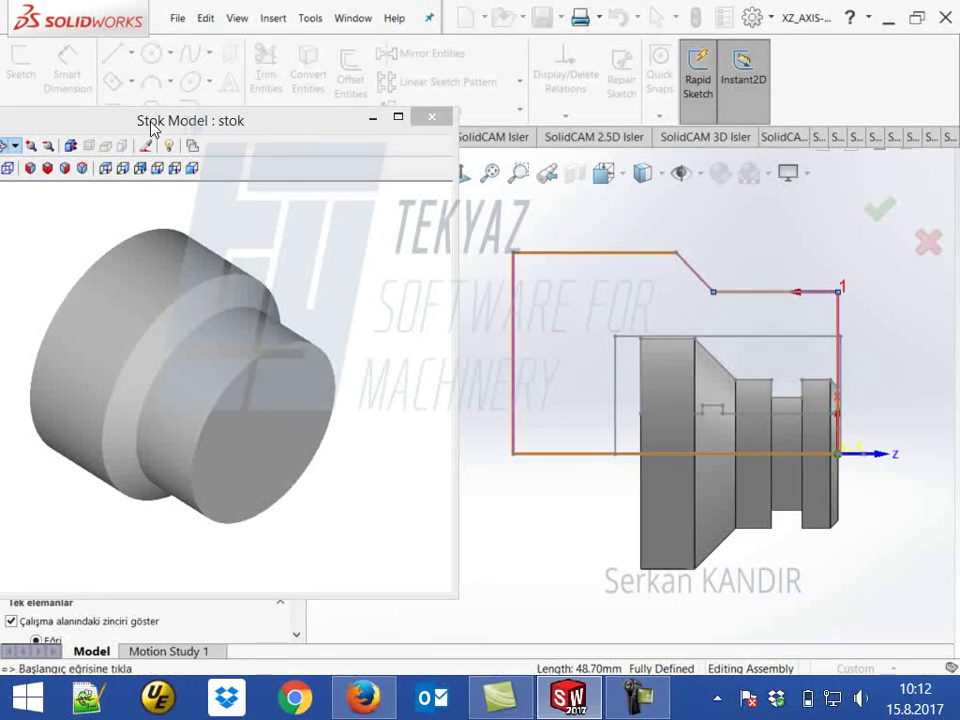
{"action": "left_click_drag", "start_coordinate": [150, 125], "coordinate": [343, 90]}
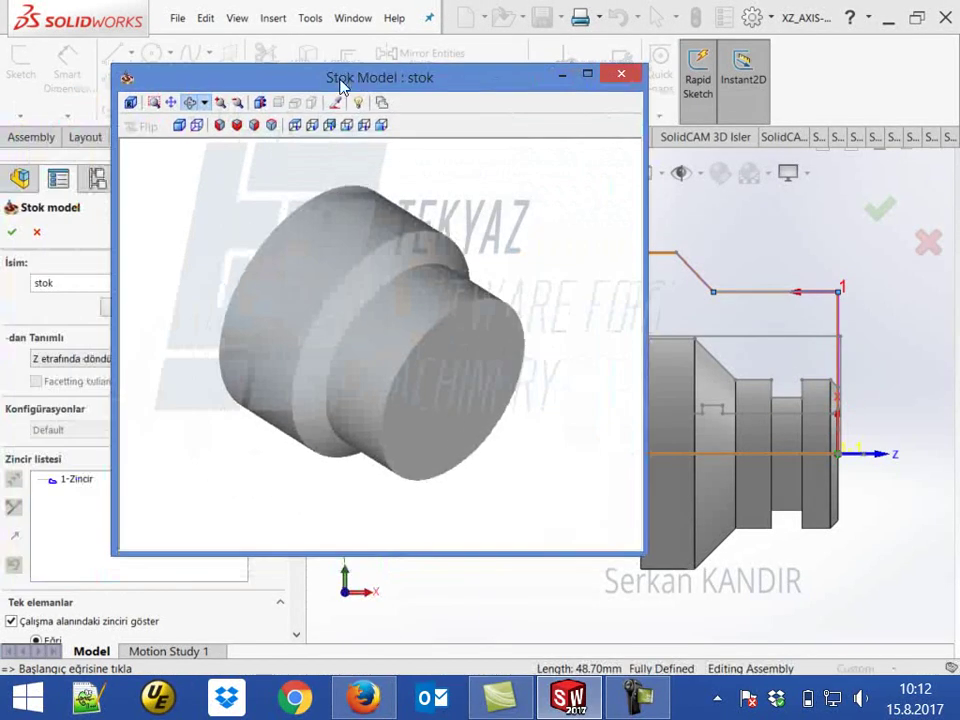
{"action": "left_click", "coordinate": [620, 76]}
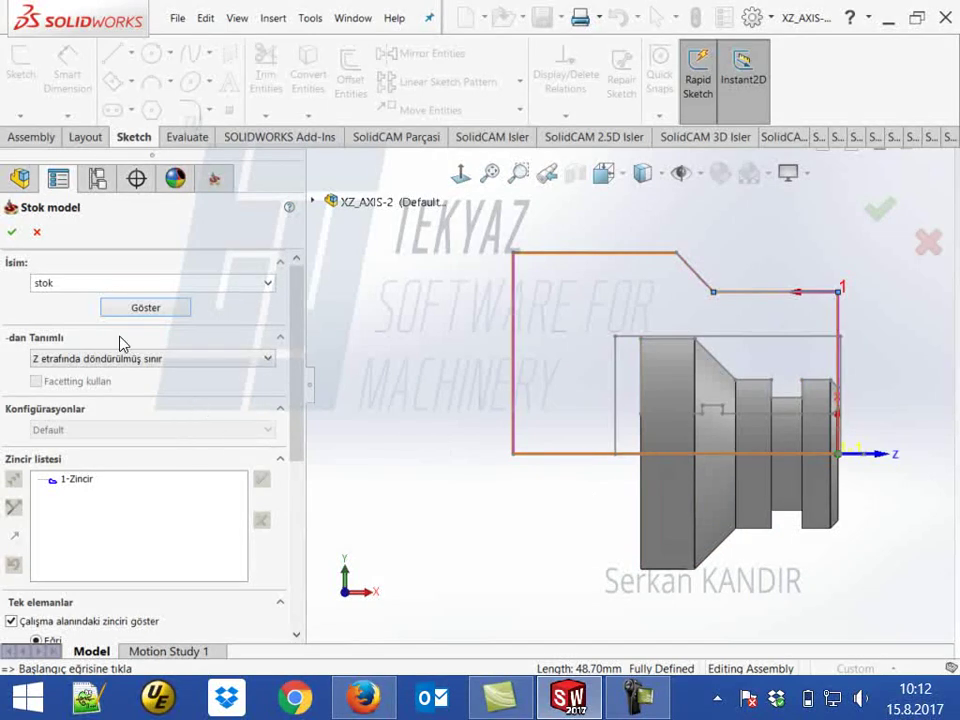
{"action": "left_click", "coordinate": [12, 231]}
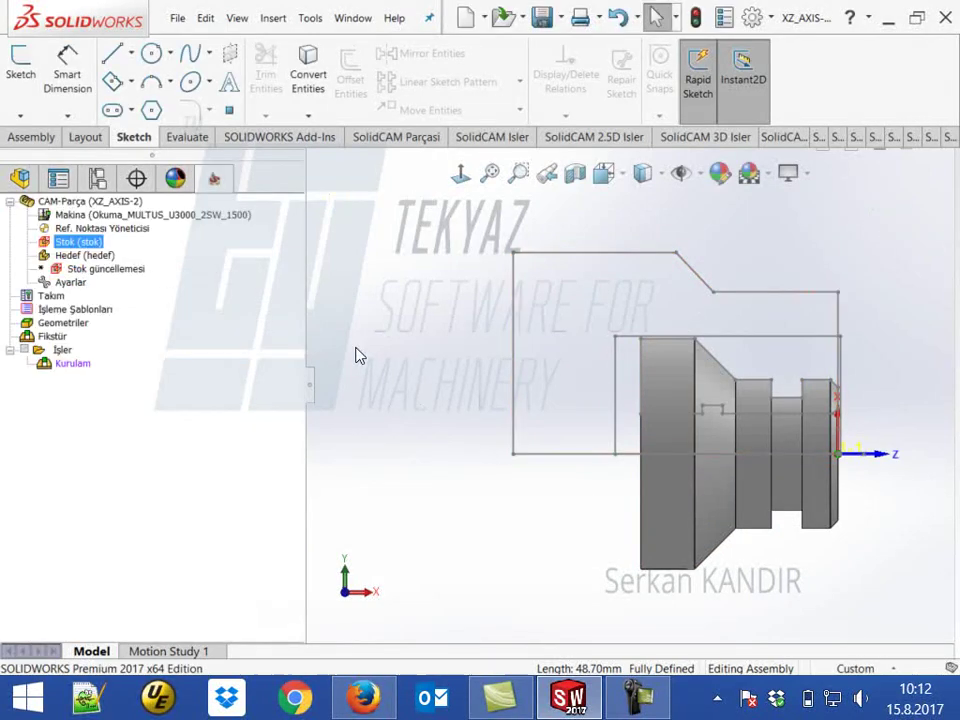
Delete the sketch containing the stepped stock profile and dismiss the rebuild message.
{"action": "right_click", "coordinate": [628, 258]}
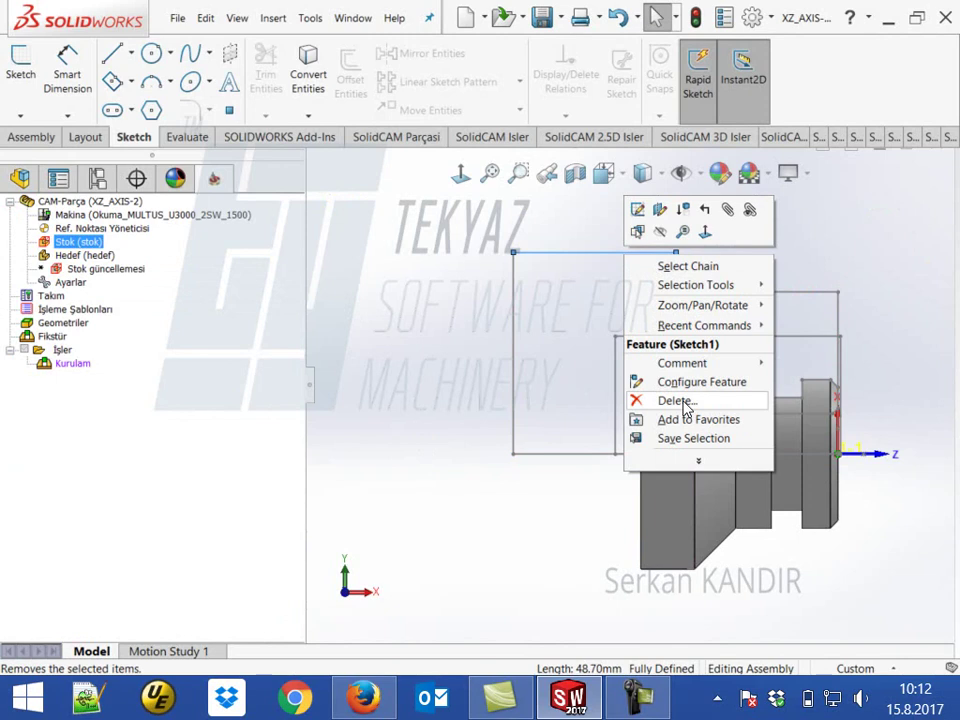
{"action": "left_click", "coordinate": [675, 401]}
{"action": "left_click", "coordinate": [669, 343]}
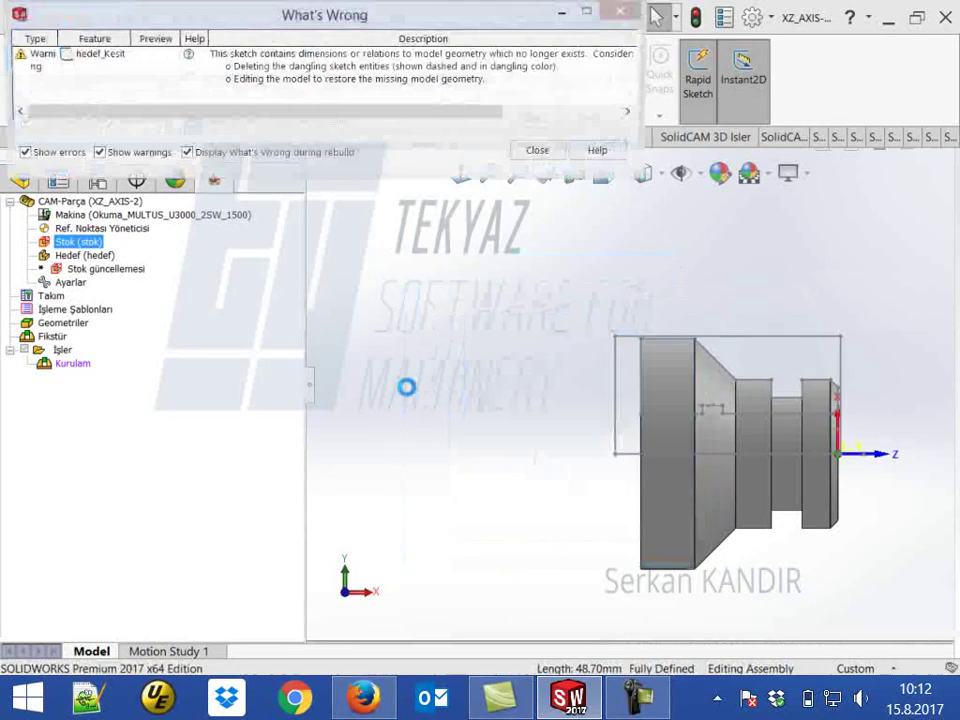
{"action": "left_click", "coordinate": [549, 147]}
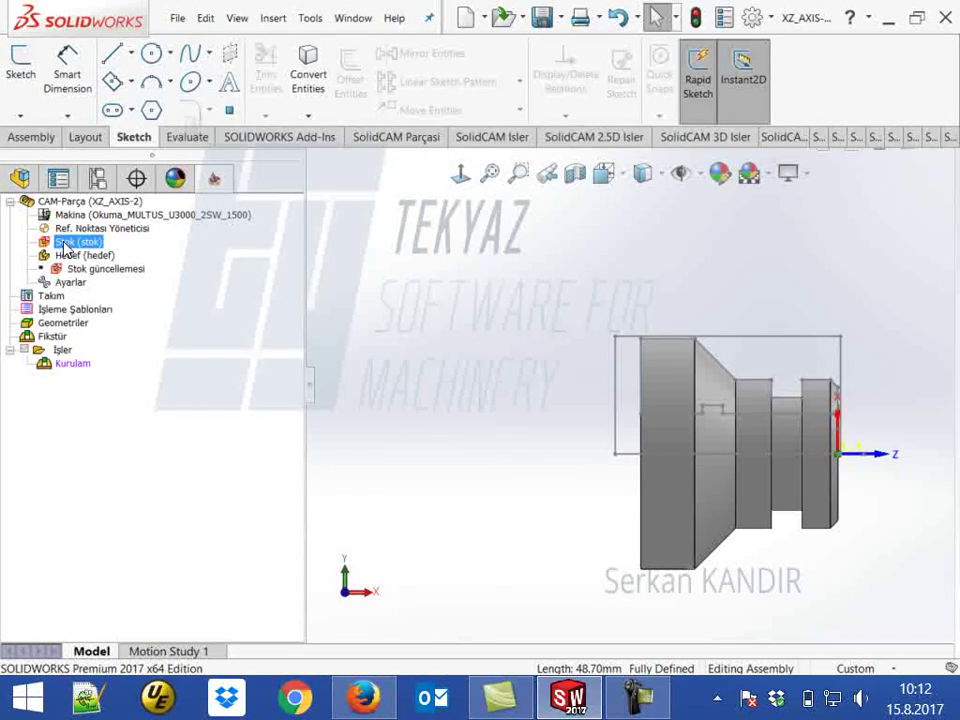
Edit the DesignModel part within the assembly and start a line sketch on its Front Plane.
{"action": "left_click", "coordinate": [22, 177]}
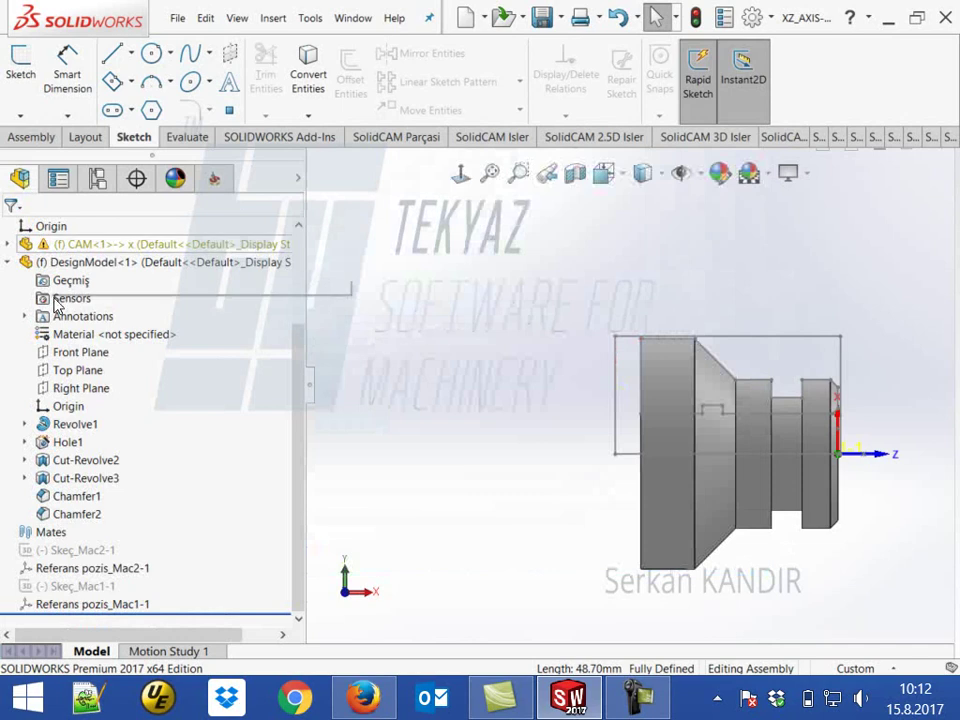
{"action": "left_click", "coordinate": [668, 385]}
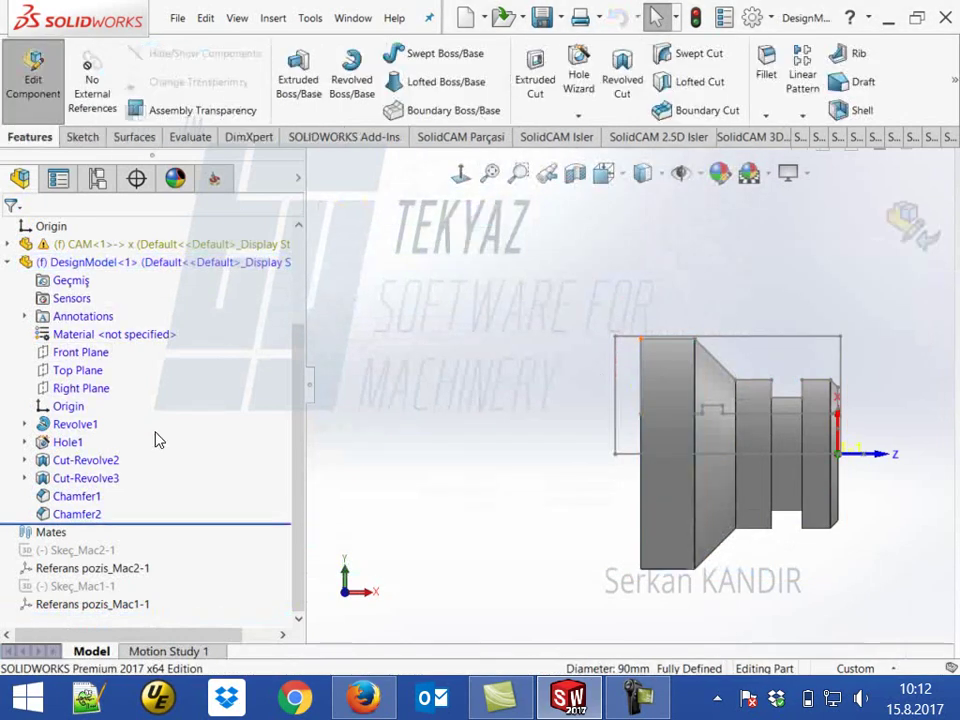
{"action": "left_click", "coordinate": [98, 356]}
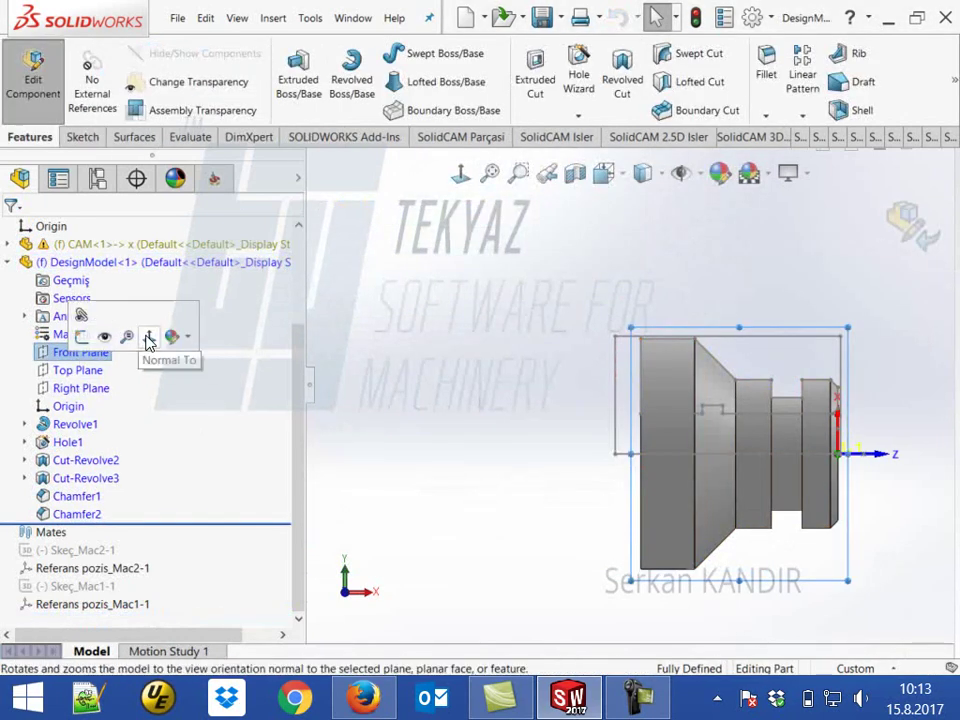
{"action": "left_click", "coordinate": [130, 336]}
{"action": "left_click", "coordinate": [95, 137]}
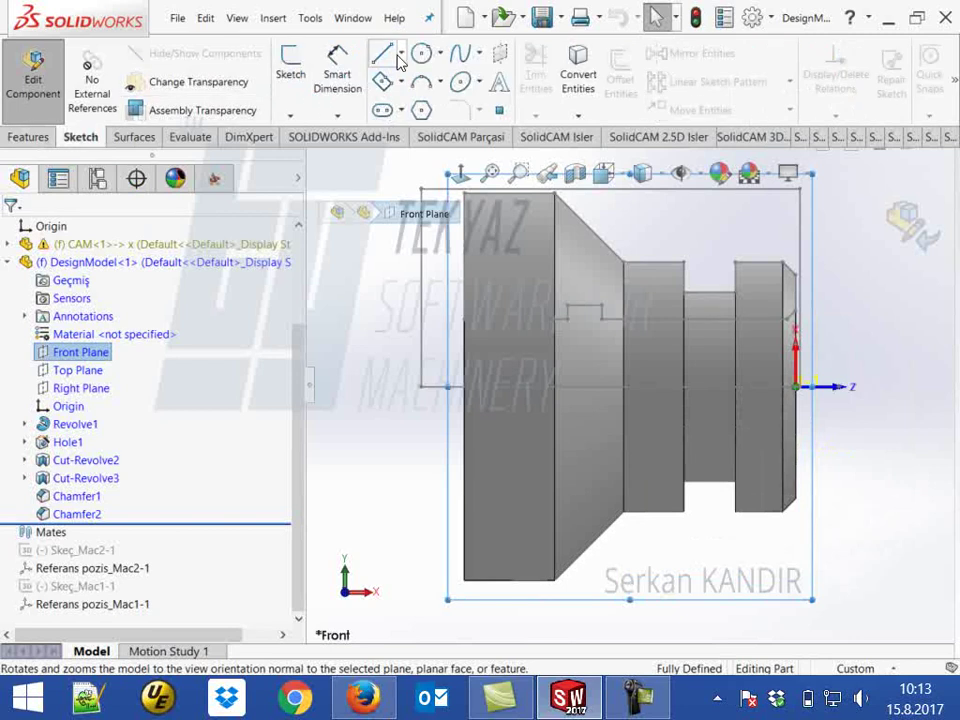
{"action": "left_click", "coordinate": [382, 53]}
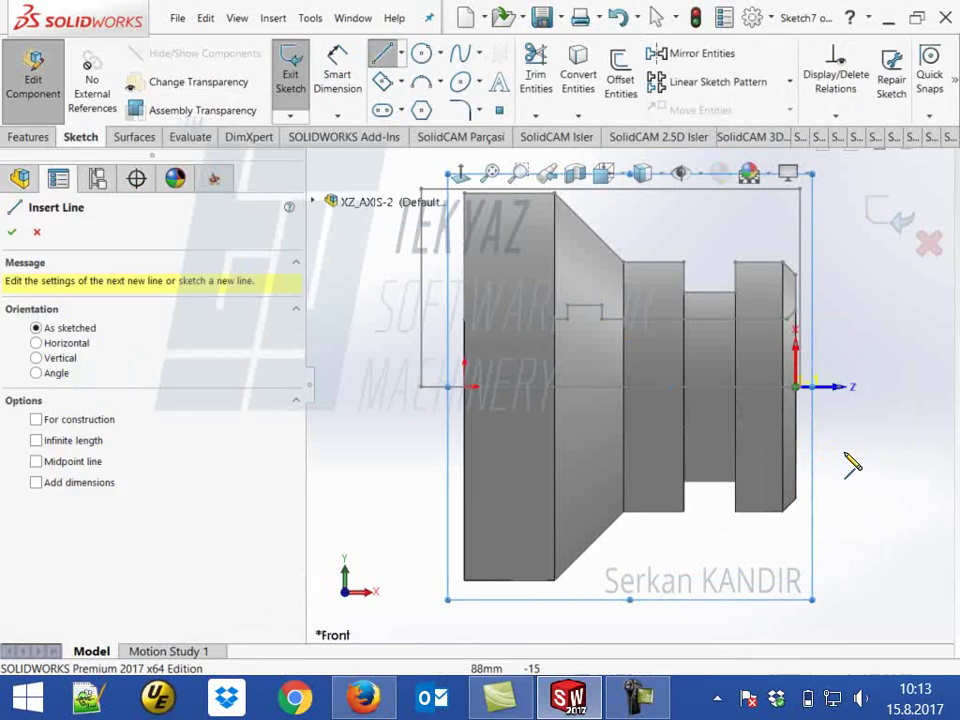
Draw a closed stepped half-profile around the part, with a front edge about 39 mm high, a sloped shoulder and a baseline about 104 mm long.
{"action": "left_click", "coordinate": [806, 396]}
{"action": "scroll", "coordinate": [801, 330], "scroll_direction": "up", "scroll_amount": 3}
{"action": "scroll", "coordinate": [624, 326], "scroll_direction": "down", "scroll_amount": 2}
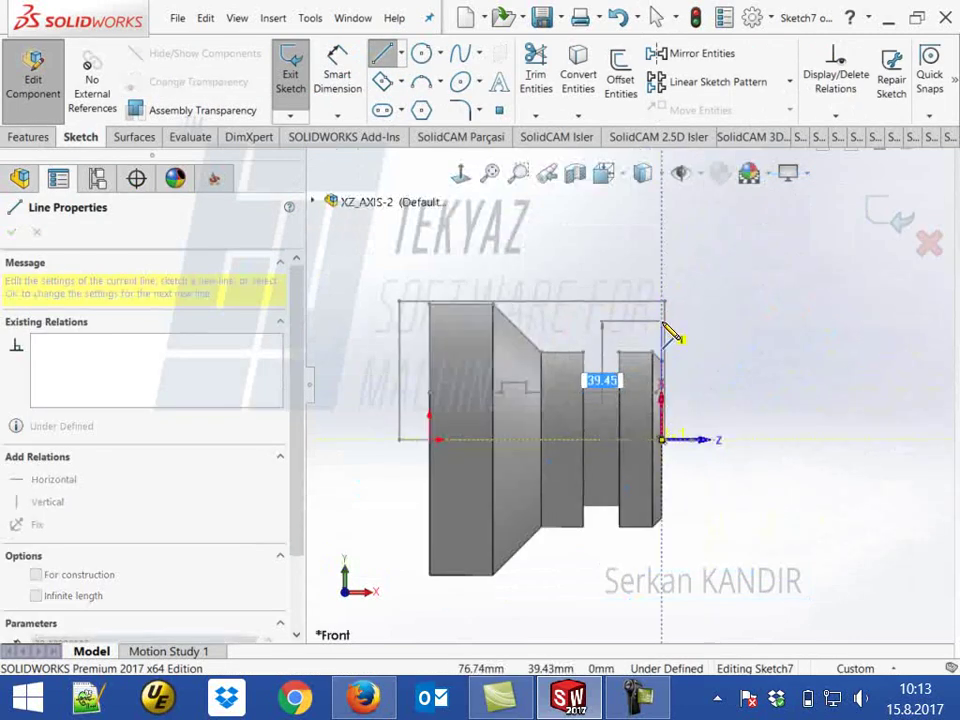
{"action": "left_click", "coordinate": [665, 323]}
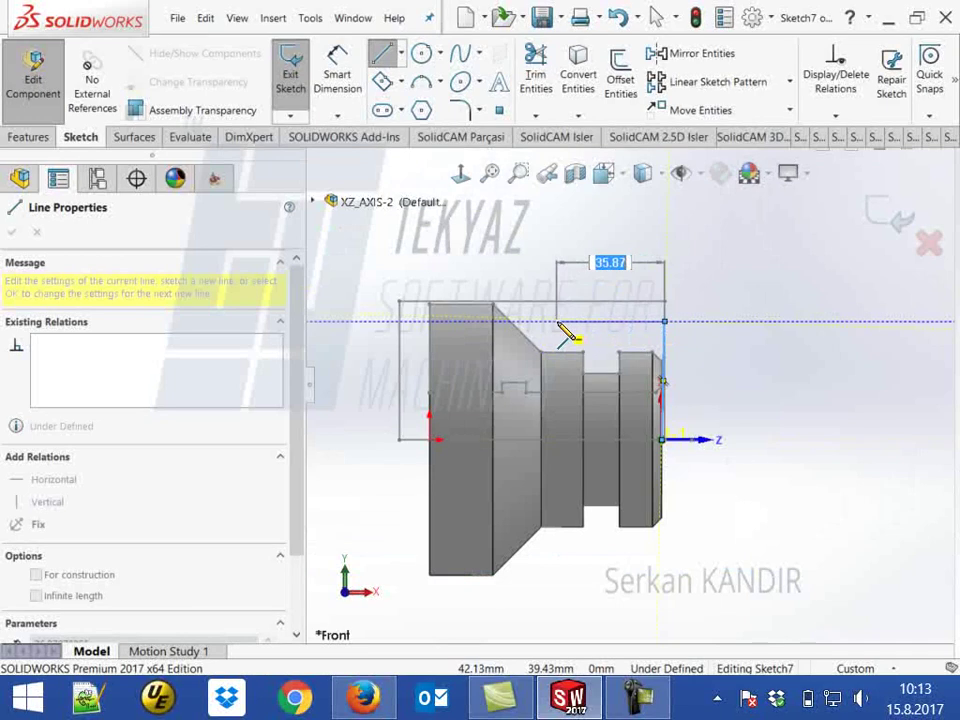
{"action": "left_click", "coordinate": [557, 321]}
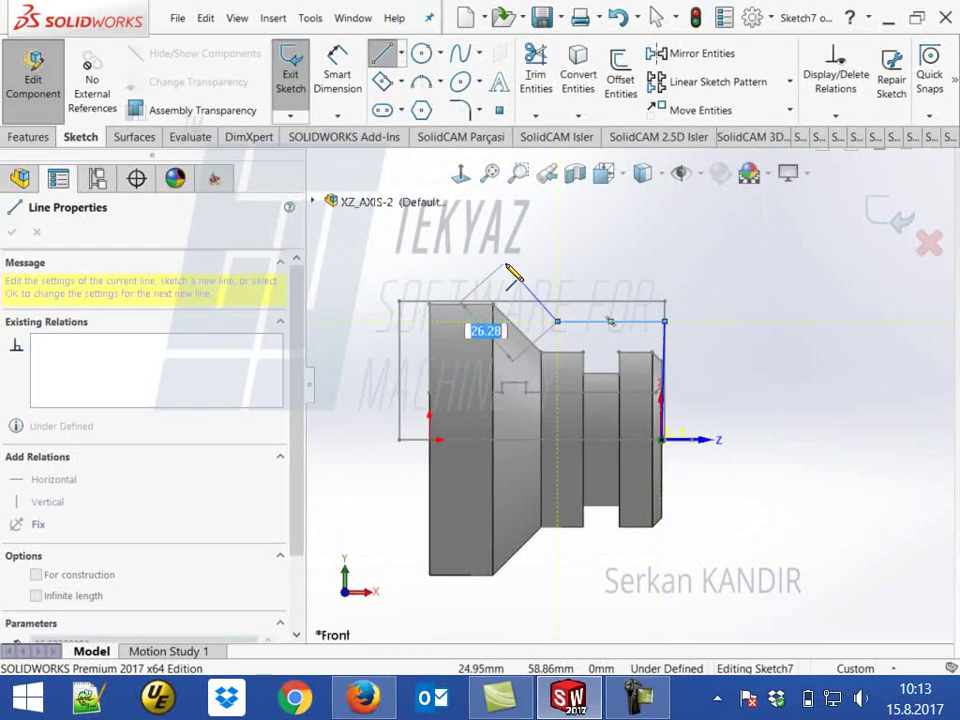
{"action": "left_click", "coordinate": [502, 260]}
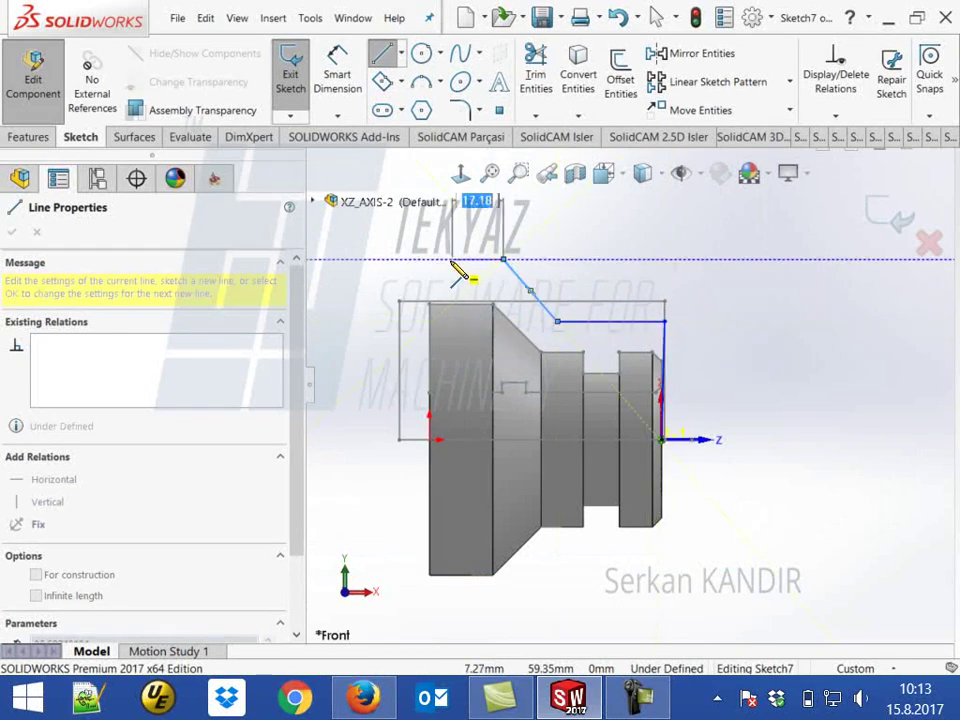
{"action": "left_click", "coordinate": [350, 260]}
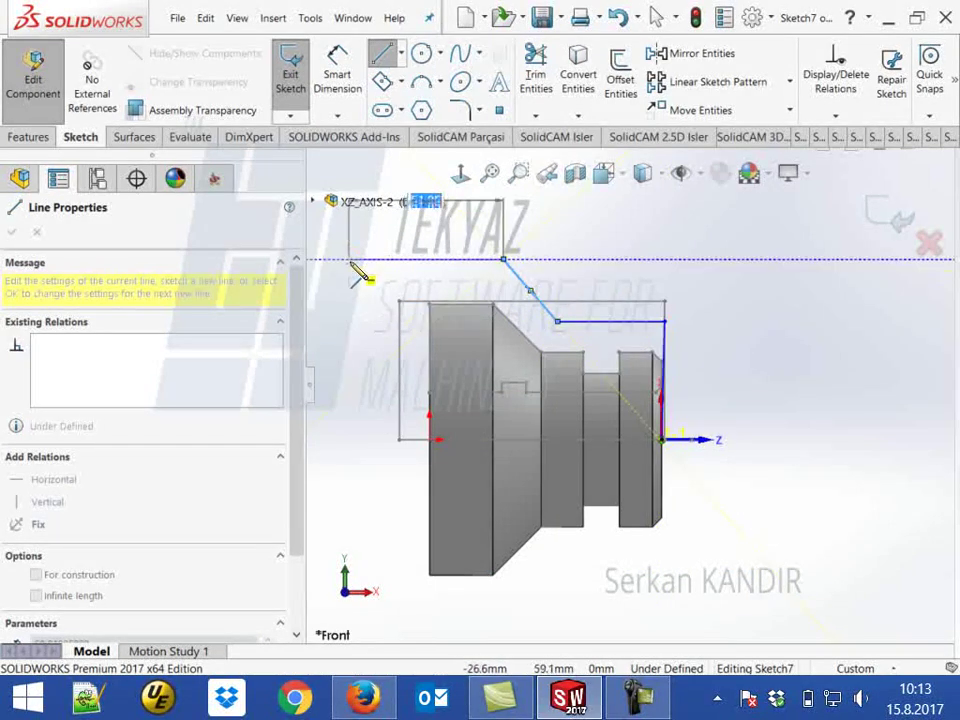
{"action": "left_click", "coordinate": [351, 447]}
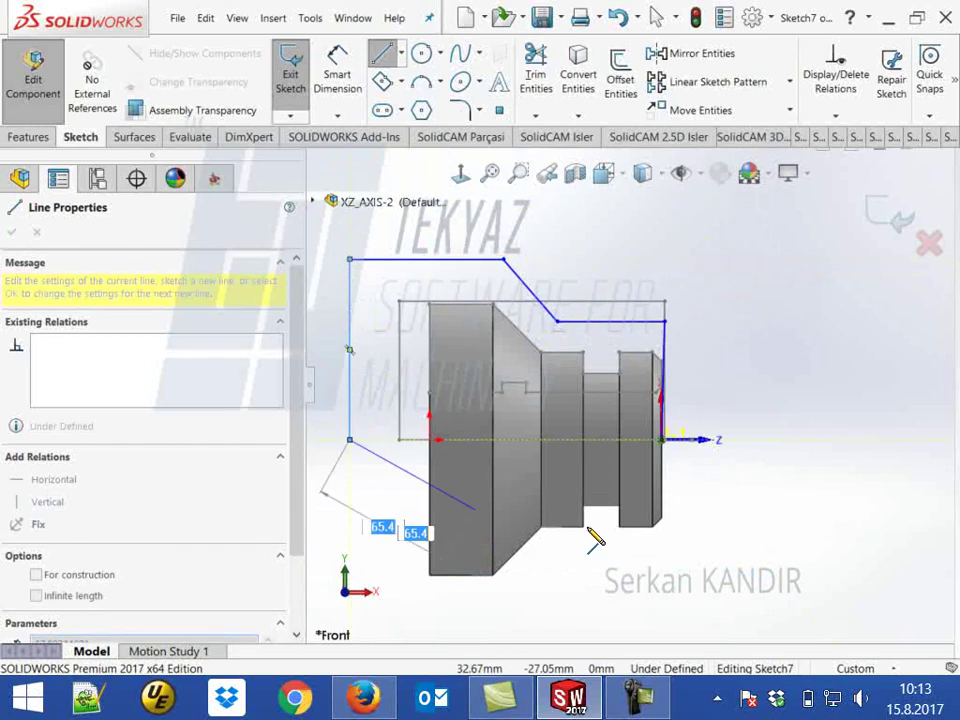
{"action": "left_click", "coordinate": [684, 453]}
{"action": "key", "text": "Escape"}
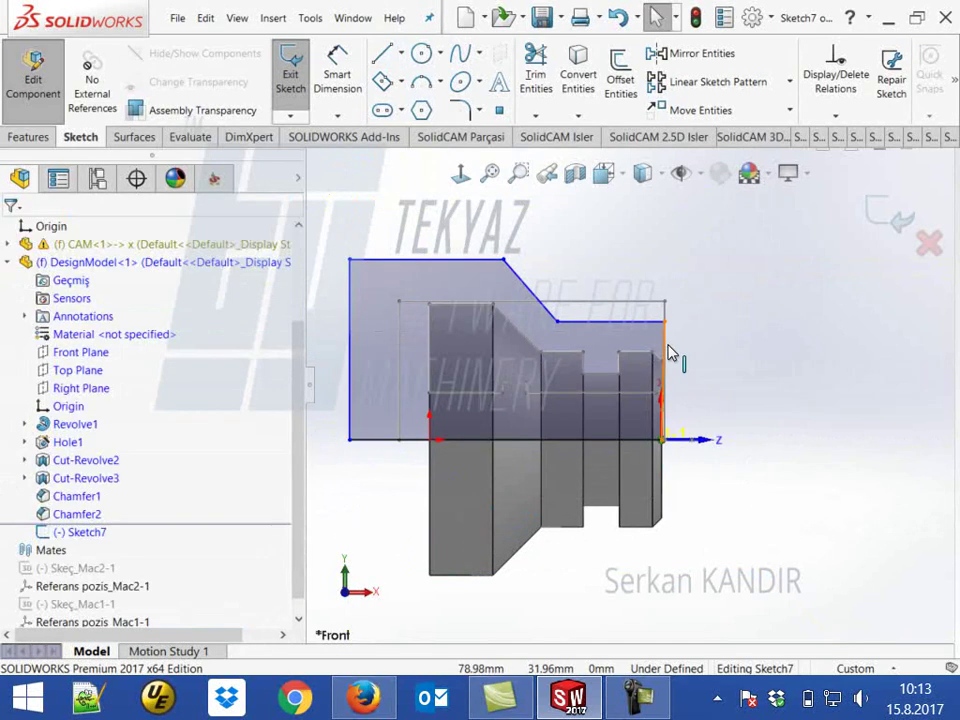
Try to make the profile's front edge vertical and undo the added relation.
{"action": "left_click", "coordinate": [665, 348]}
{"action": "left_click", "coordinate": [734, 278]}
{"action": "key", "text": "Escape"}
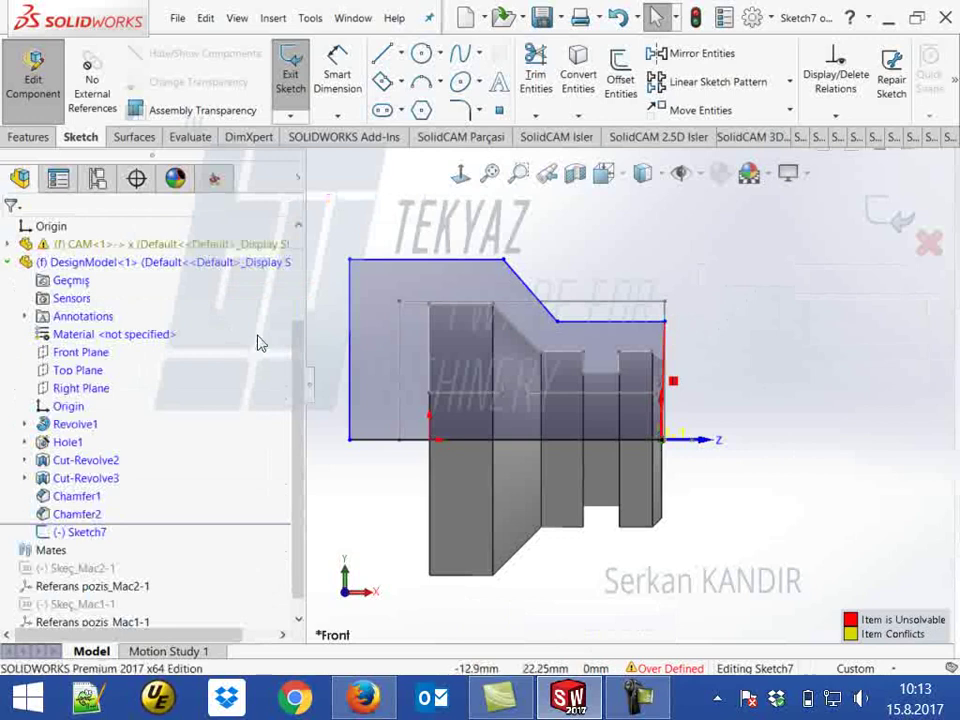
{"action": "key", "text": "ctrl+z"}
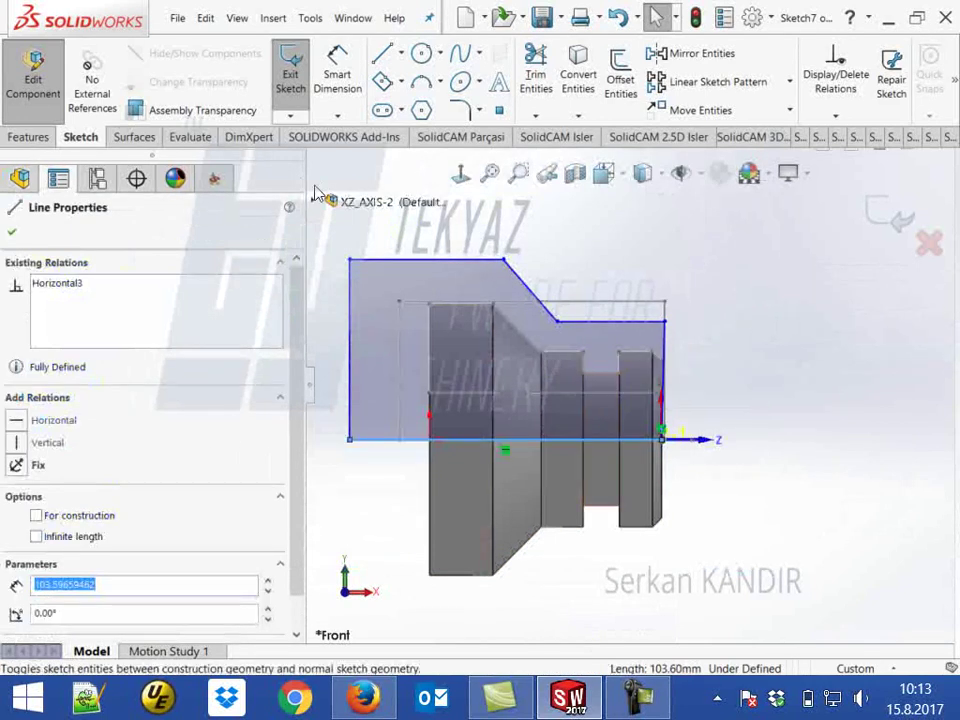
Revolve the profile 360° about its baseline, converted to construction geometry, as an unmerged body, and finish editing the part.
{"action": "key", "text": "Escape"}
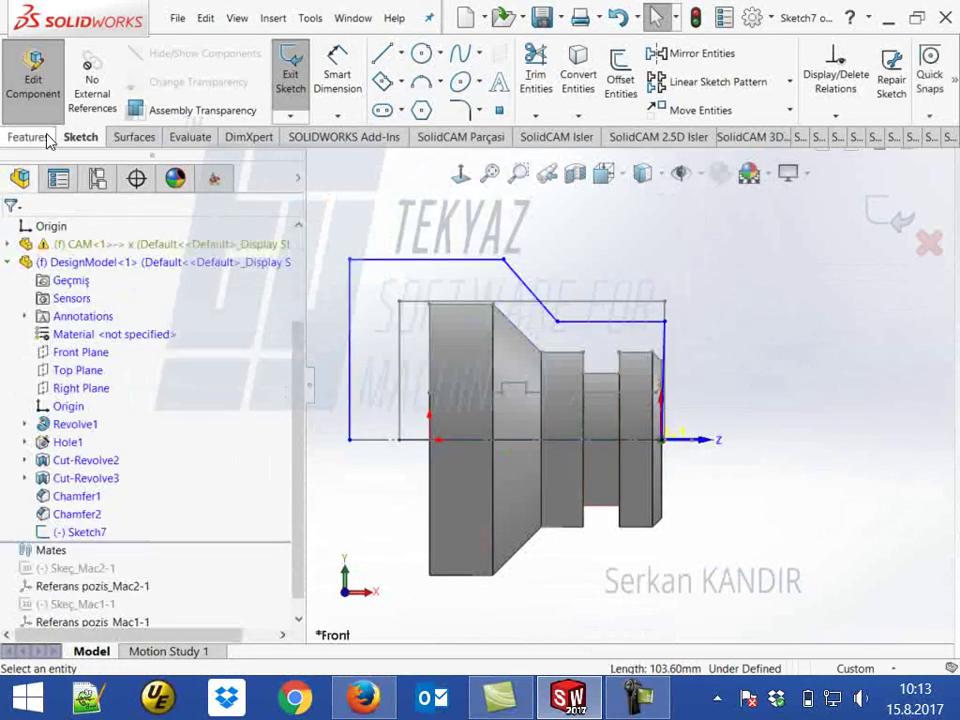
{"action": "left_click", "coordinate": [30, 137]}
{"action": "left_click", "coordinate": [352, 72]}
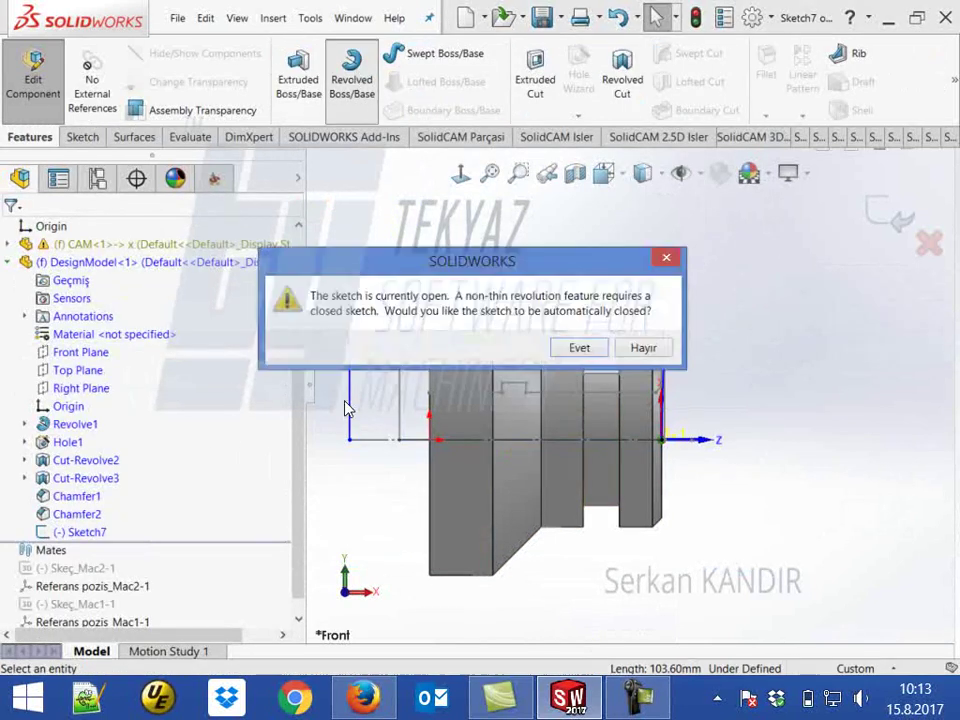
{"action": "left_click", "coordinate": [580, 347]}
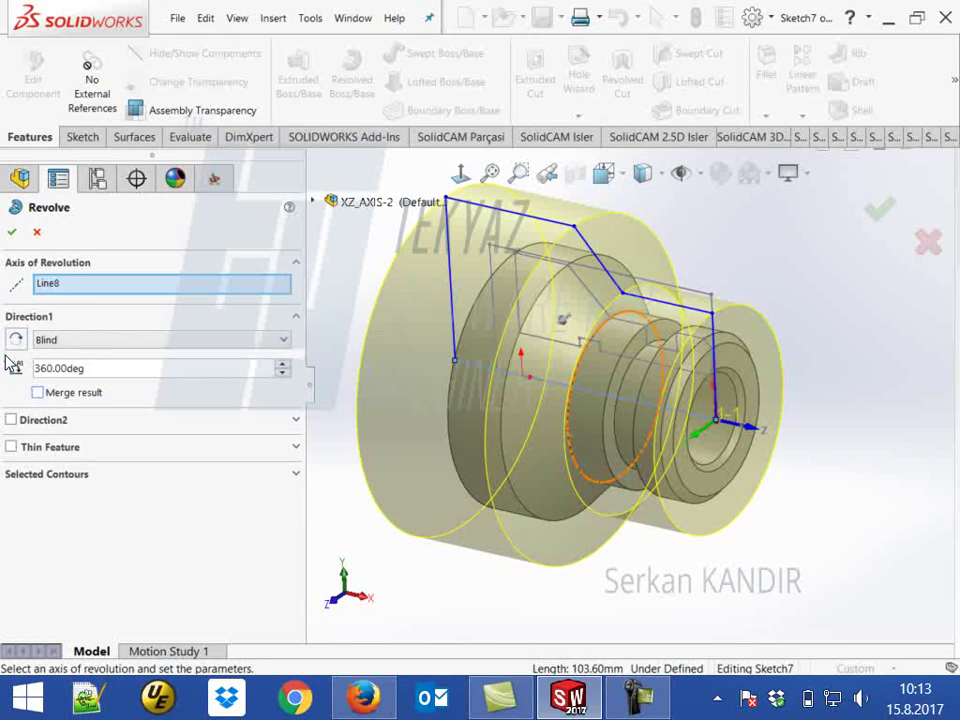
{"action": "left_click", "coordinate": [12, 232]}
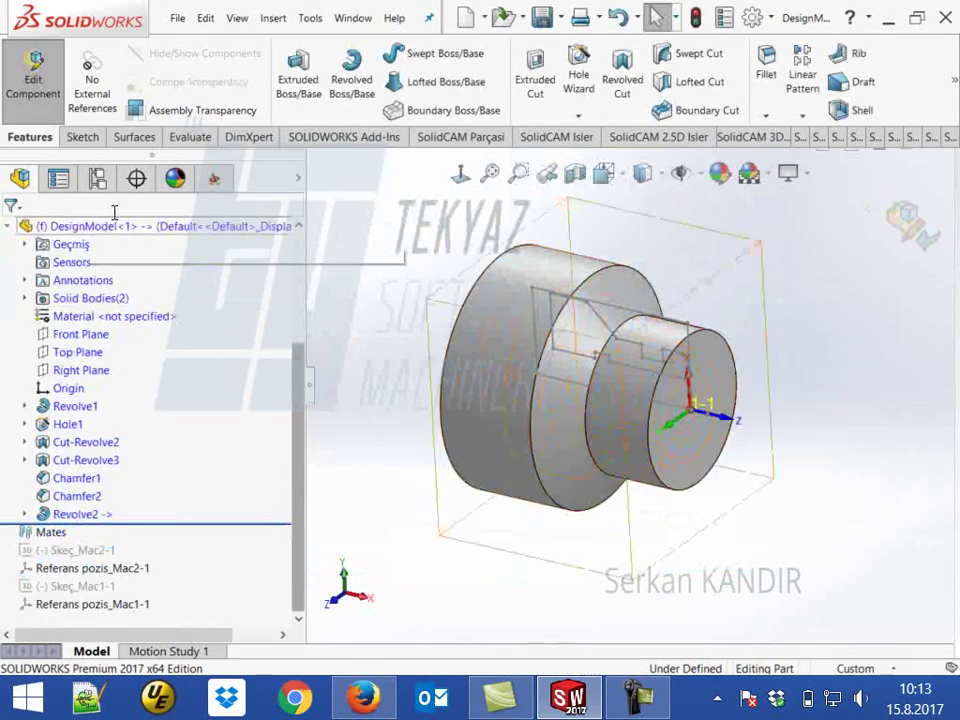
{"action": "left_click", "coordinate": [33, 78]}
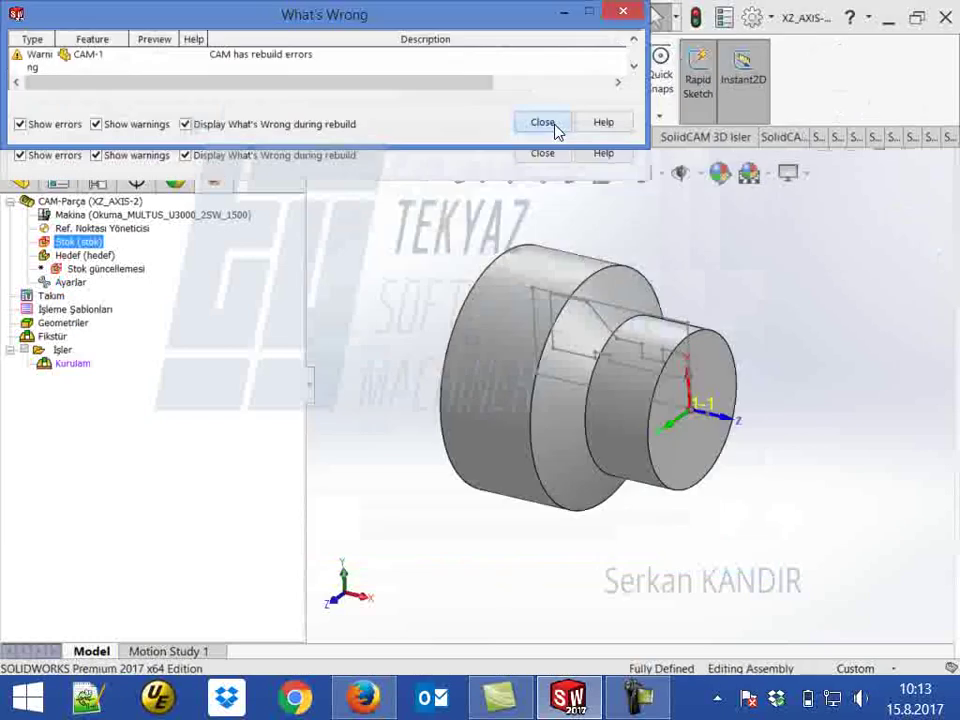
{"action": "left_click", "coordinate": [549, 150]}
Redefine the Stok model as a 3D model (3B Model), using the new revolved solid as the stock body.
{"action": "double_click", "coordinate": [55, 248]}
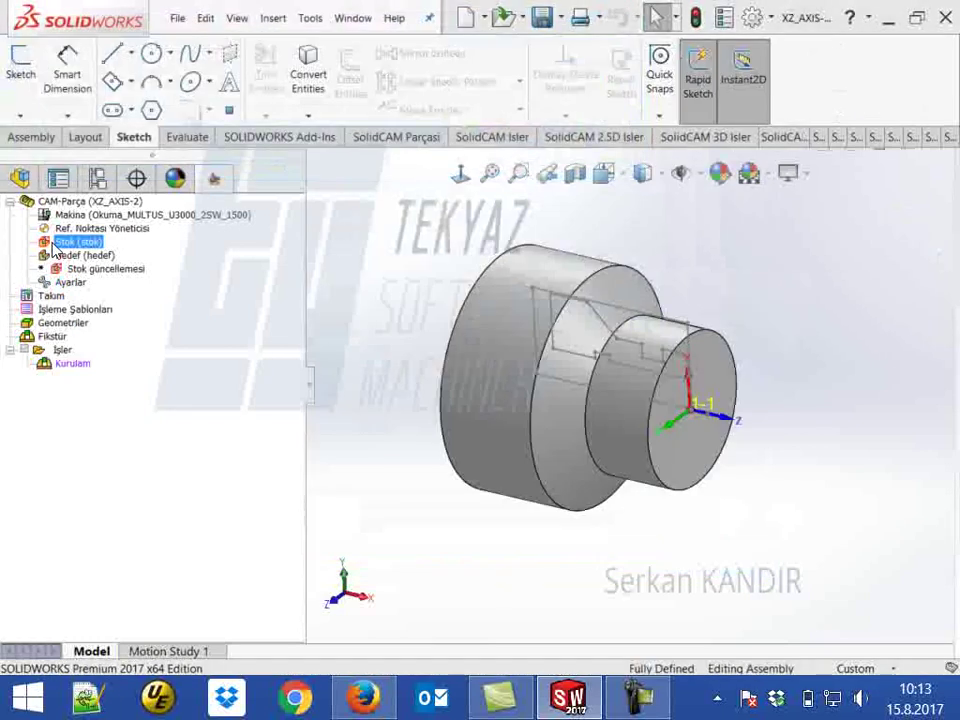
{"action": "left_click", "coordinate": [126, 358]}
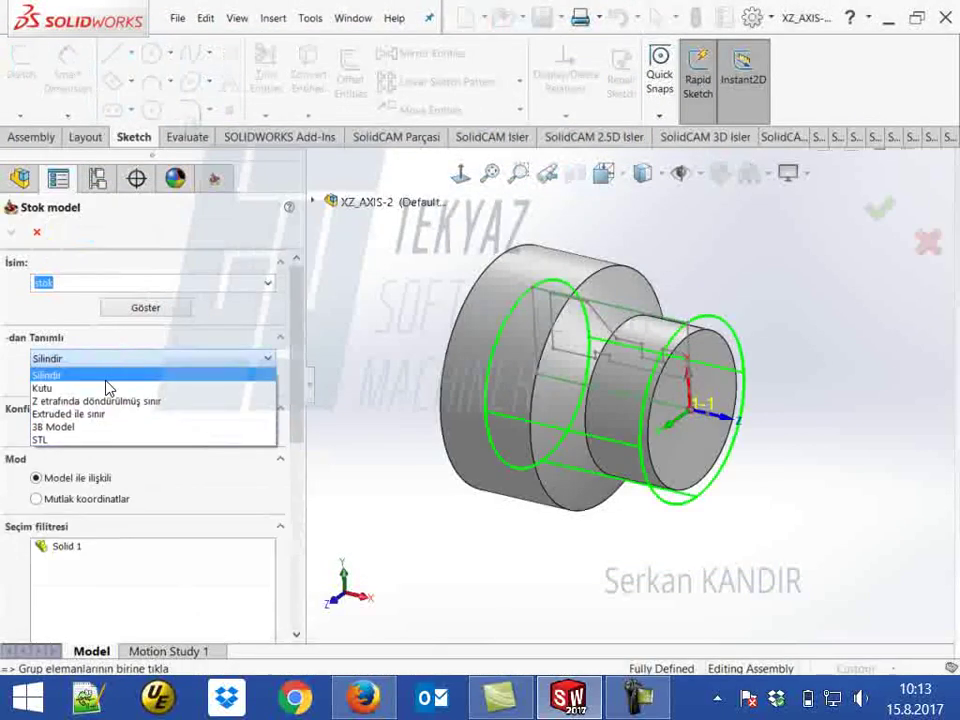
{"action": "left_click", "coordinate": [97, 430]}
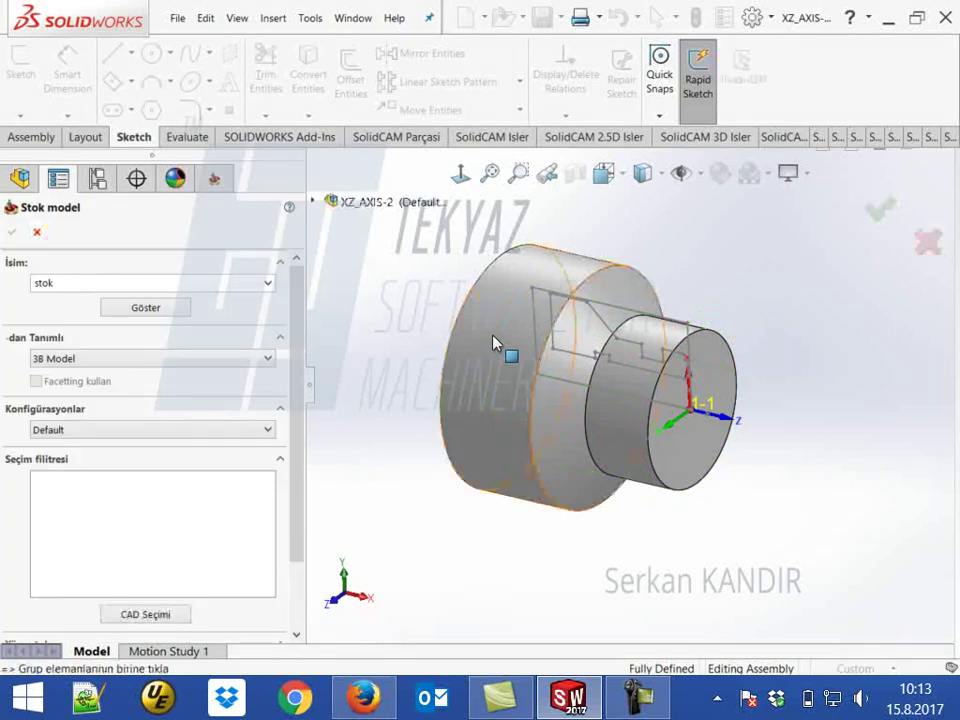
{"action": "left_click", "coordinate": [492, 340]}
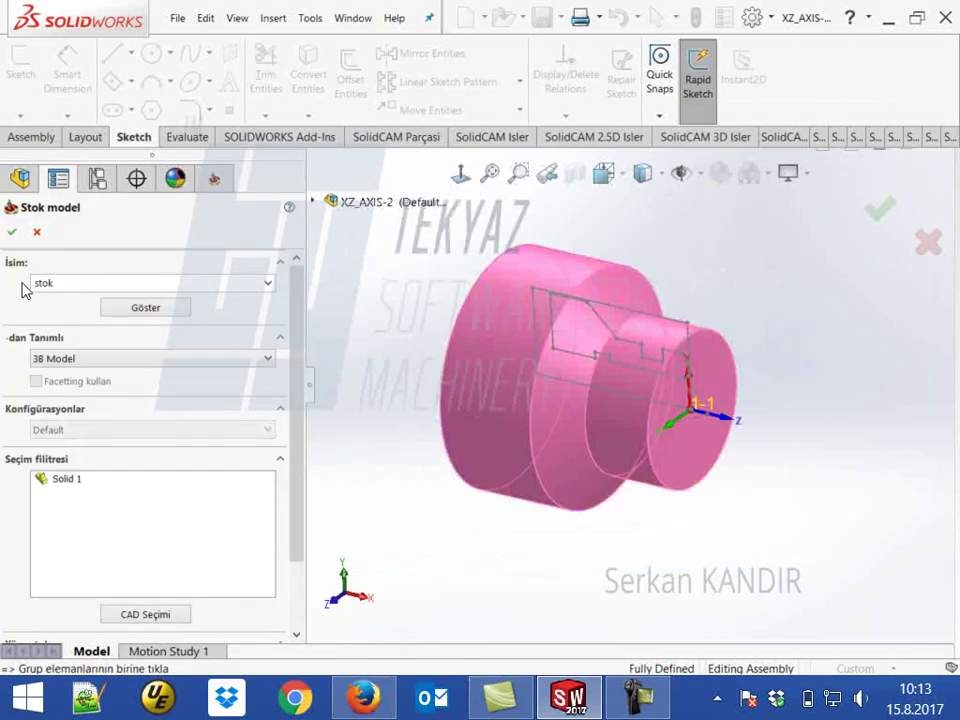
{"action": "left_click", "coordinate": [12, 233]}
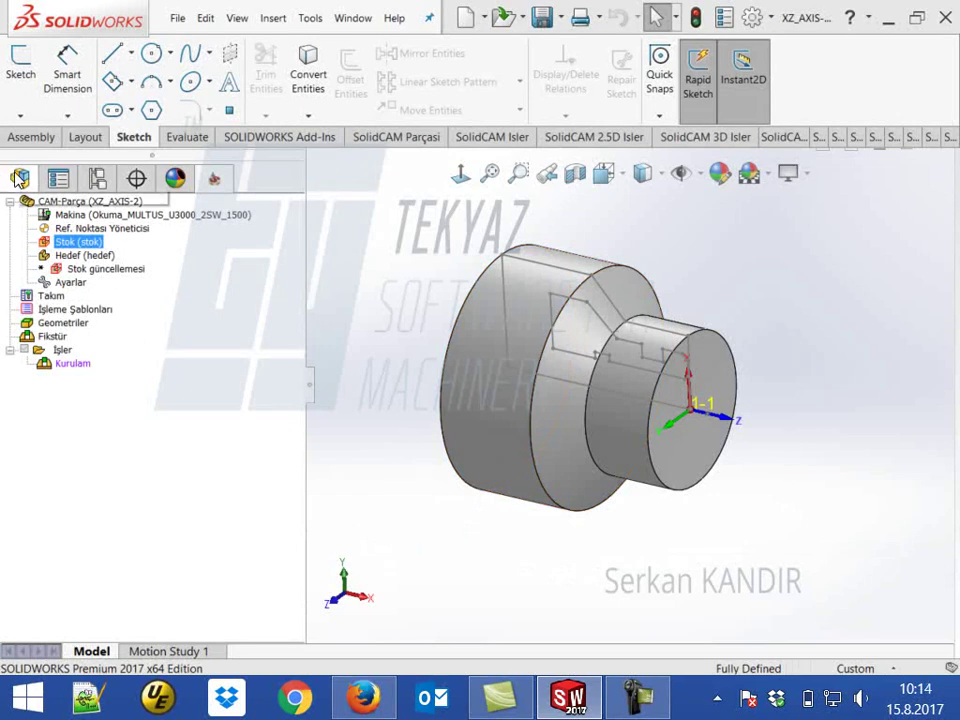
Hide the revolved stock body Revolve2 among the DesignModel's solid bodies.
{"action": "left_click", "coordinate": [58, 178]}
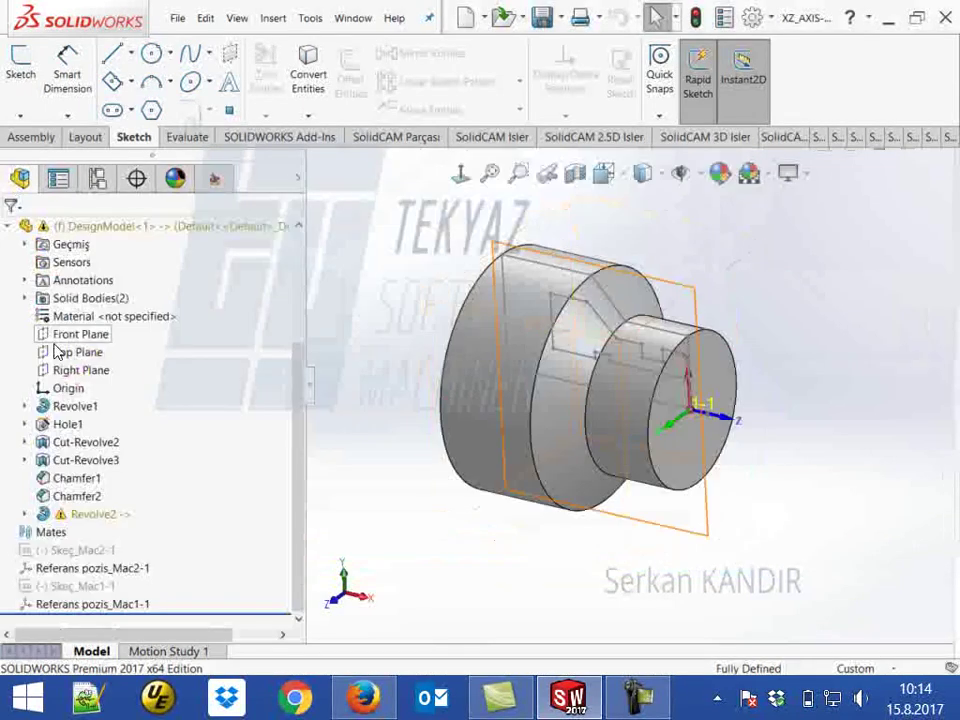
{"action": "left_click", "coordinate": [27, 299]}
{"action": "left_click", "coordinate": [79, 334]}
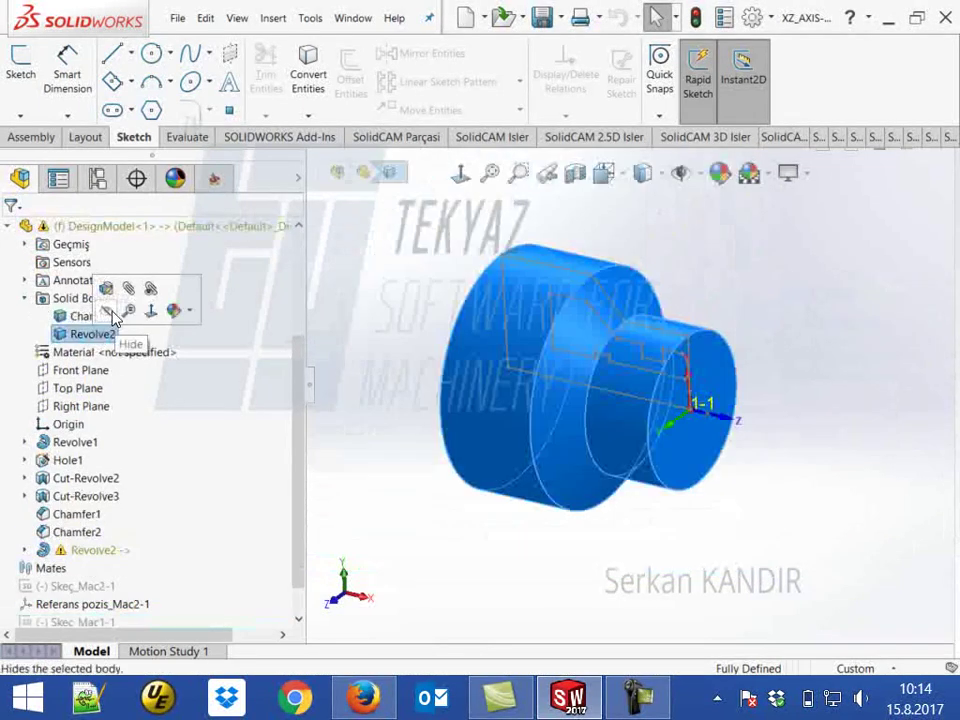
{"action": "left_click", "coordinate": [120, 314]}
{"action": "middle_click_drag", "start_coordinate": [399, 327], "coordinate": [546, 516]}
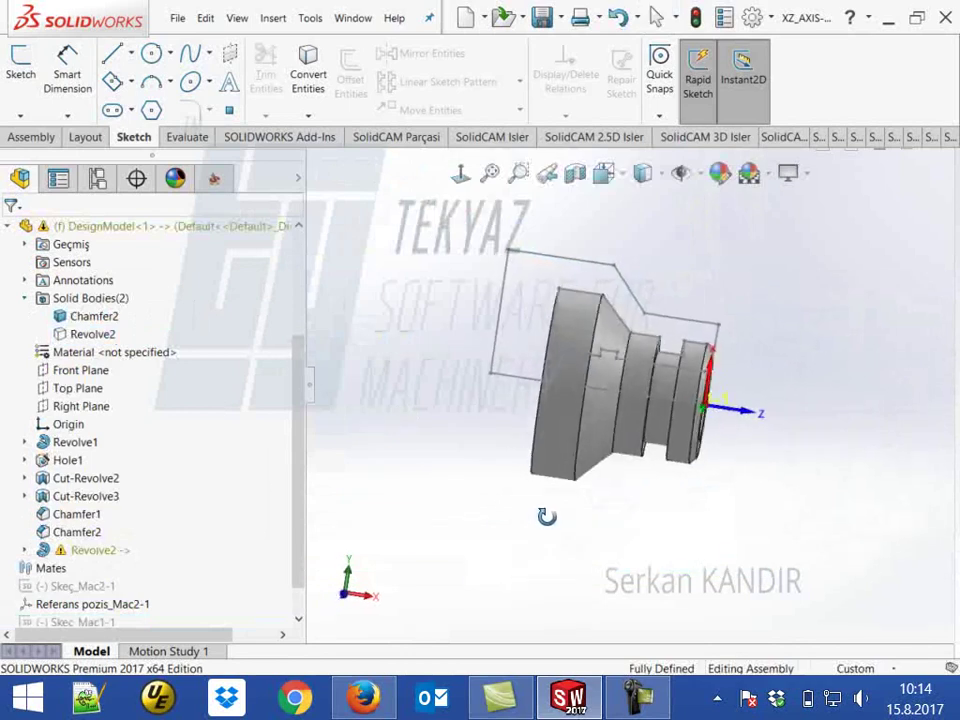
Reopen the Stok model definition, examine its definition types and the stock outline around the part, and cancel without changes.
{"action": "left_click", "coordinate": [215, 180]}
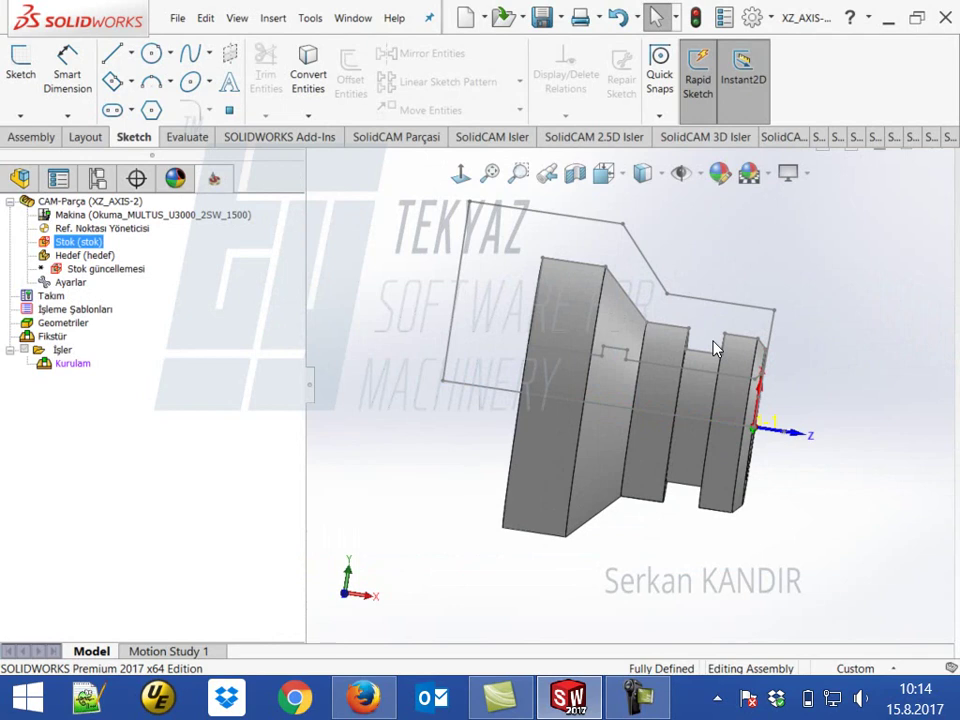
{"action": "double_click", "coordinate": [89, 242]}
{"action": "left_click", "coordinate": [129, 360]}
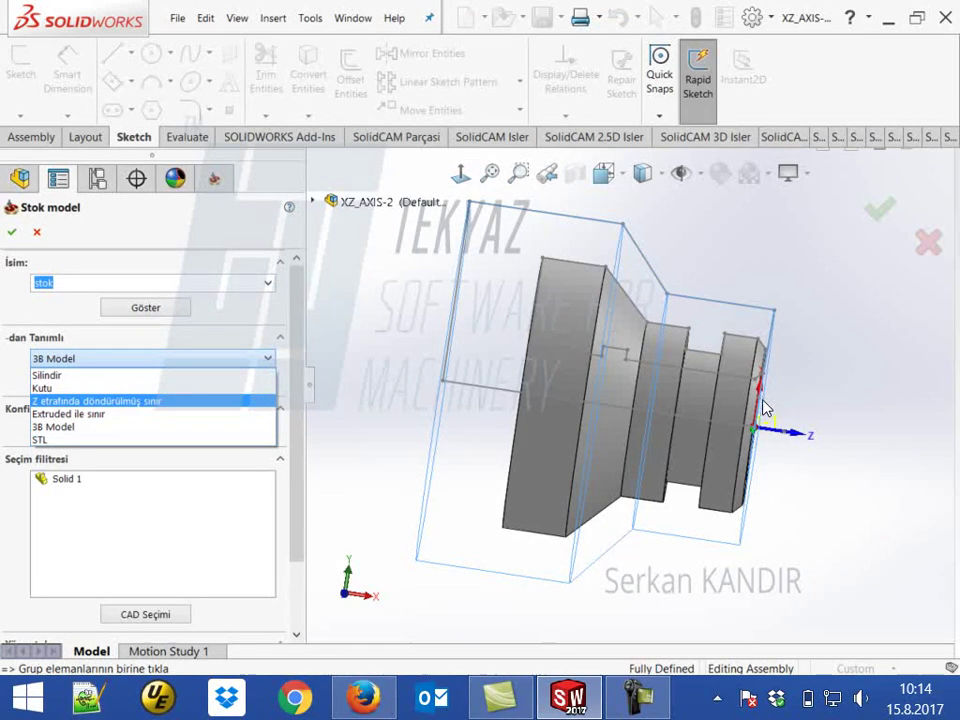
{"action": "left_click", "coordinate": [400, 327]}
{"action": "middle_click_drag", "start_coordinate": [400, 327], "coordinate": [396, 399]}
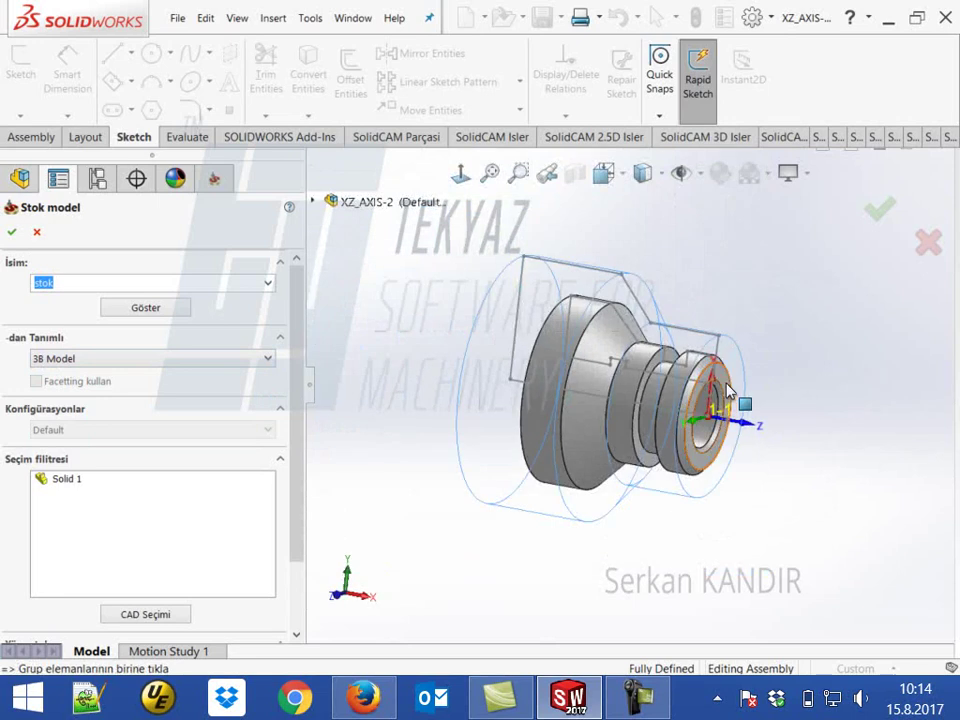
{"action": "middle_click_drag", "start_coordinate": [750, 392], "coordinate": [793, 372]}
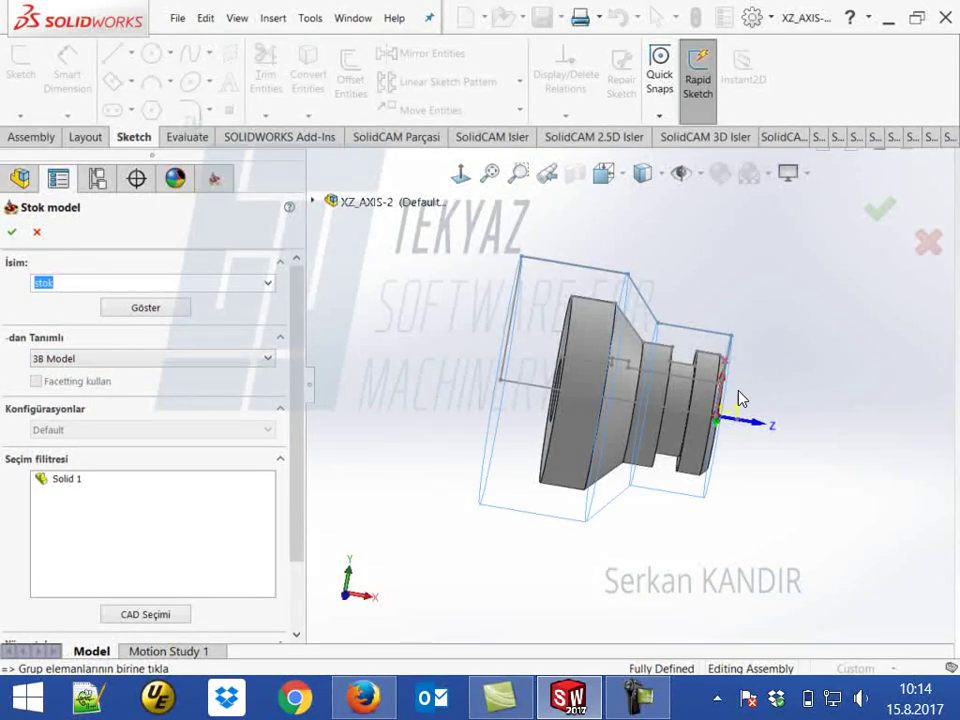
{"action": "left_click", "coordinate": [37, 232]}
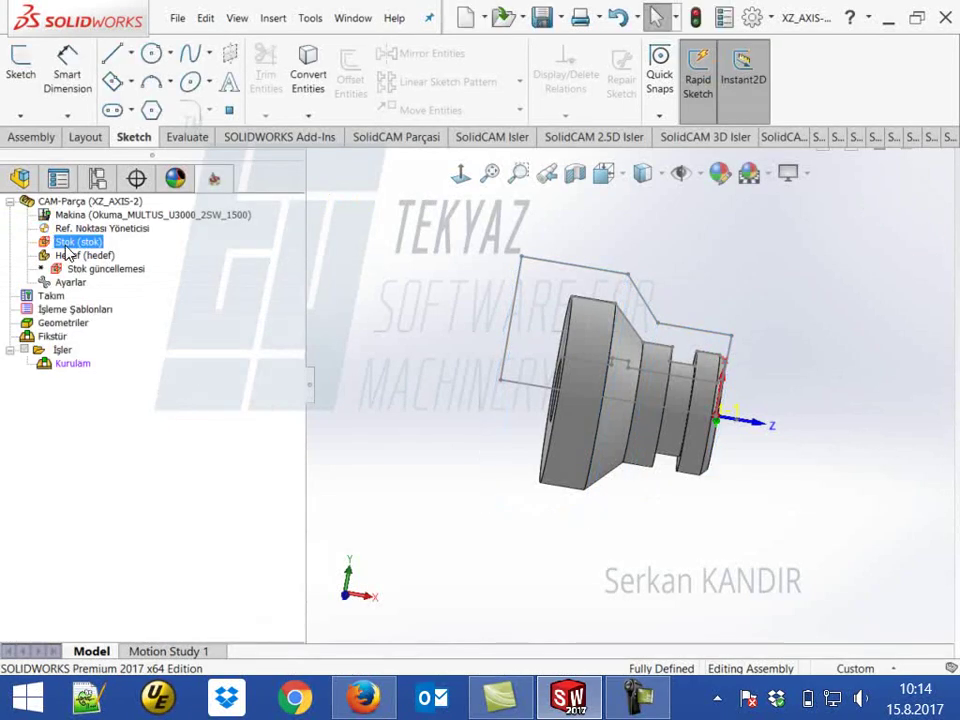
Try to redefine the Stok model as a cylinder (Silindir) around the part.
{"action": "double_click", "coordinate": [66, 246]}
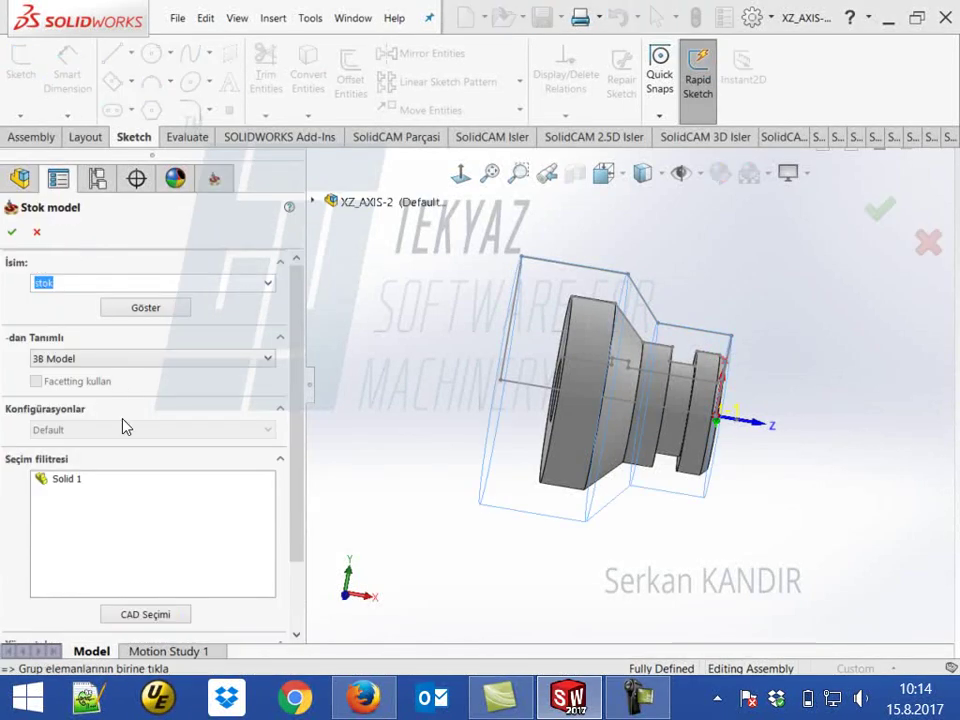
{"action": "left_click", "coordinate": [117, 361]}
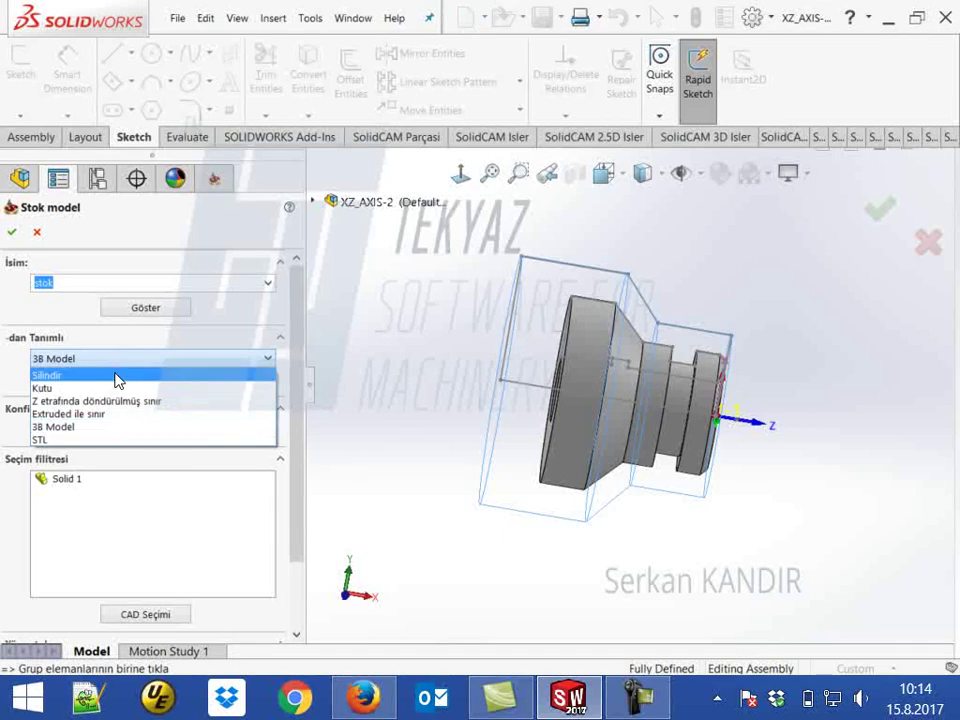
{"action": "left_click", "coordinate": [117, 378]}
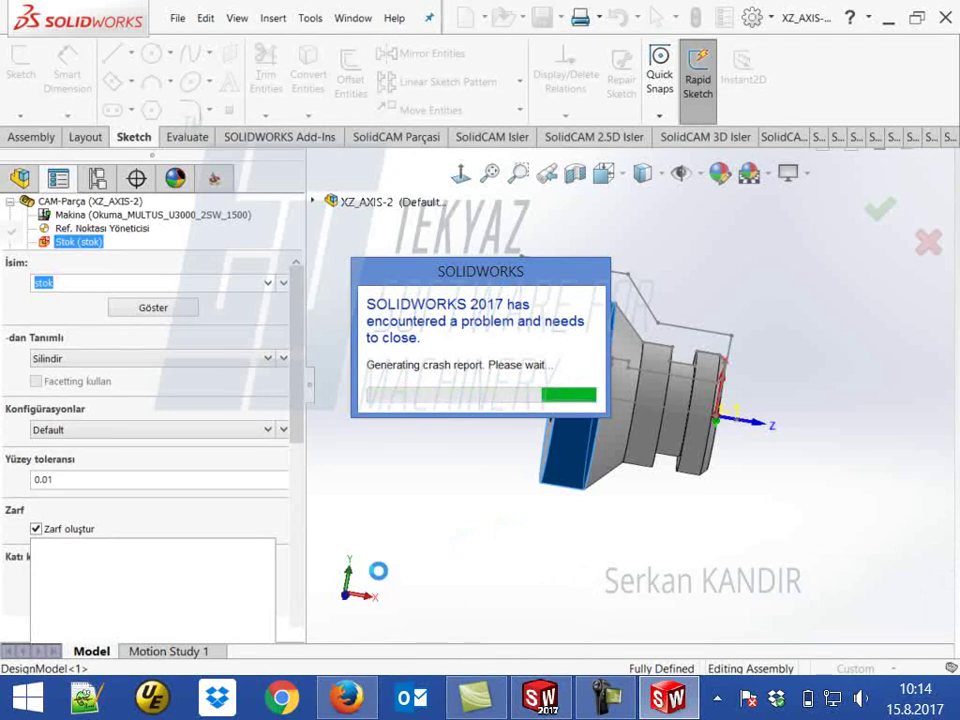
Close the crashed SOLIDWORKS session and dismiss the sldExitApp error report.
{"action": "right_click", "coordinate": [683, 708]}
{"action": "left_click", "coordinate": [499, 422]}
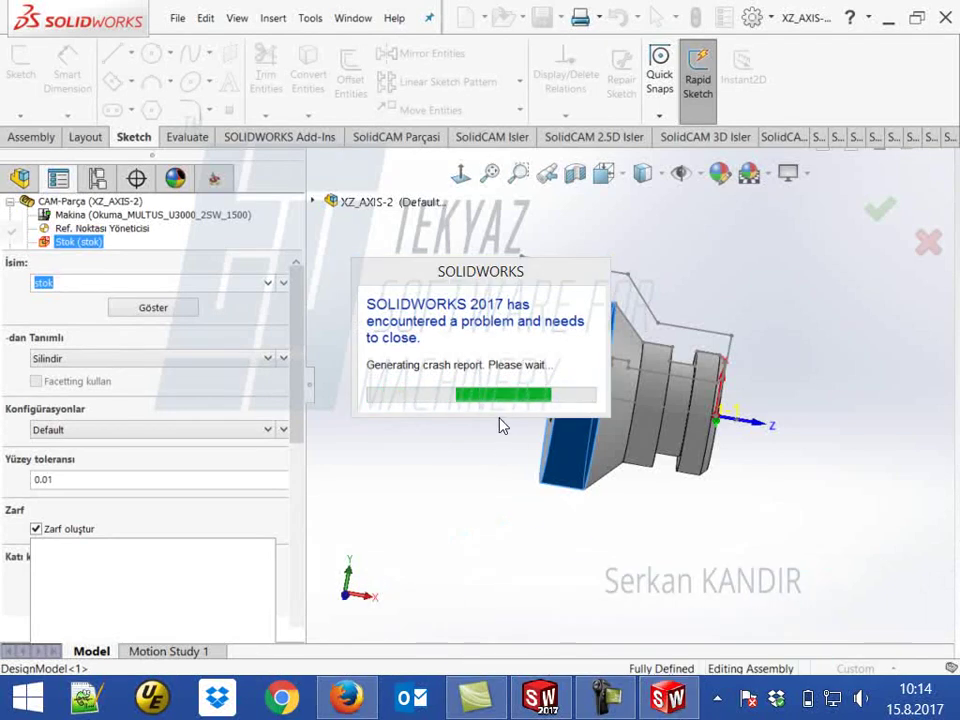
{"action": "right_click", "coordinate": [678, 710]}
{"action": "left_click", "coordinate": [760, 640]}
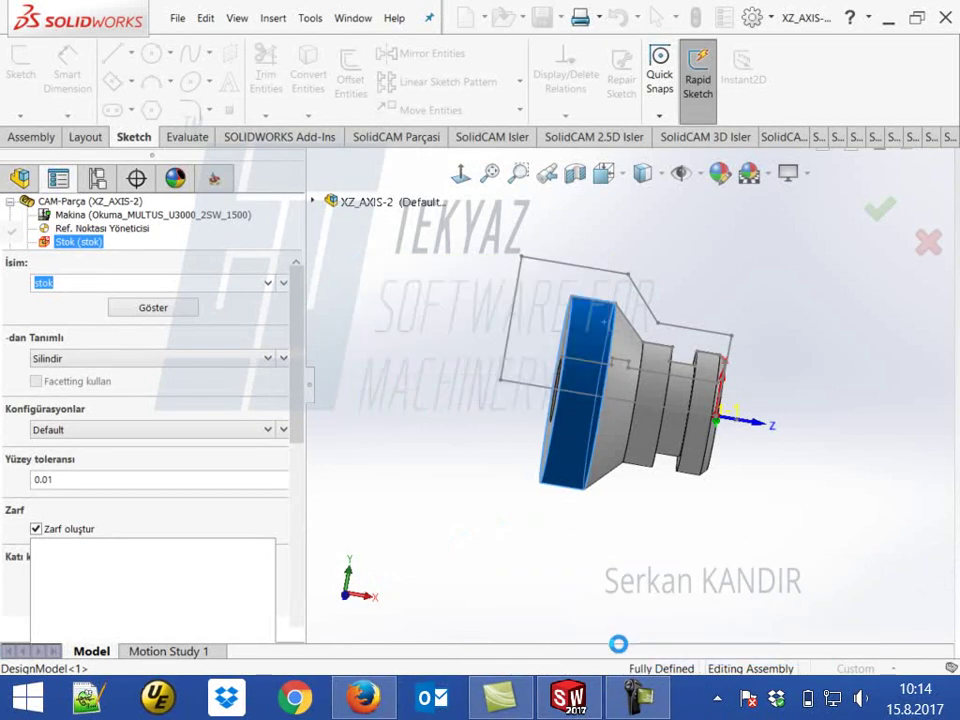
{"action": "right_click", "coordinate": [566, 700]}
{"action": "left_click", "coordinate": [544, 641]}
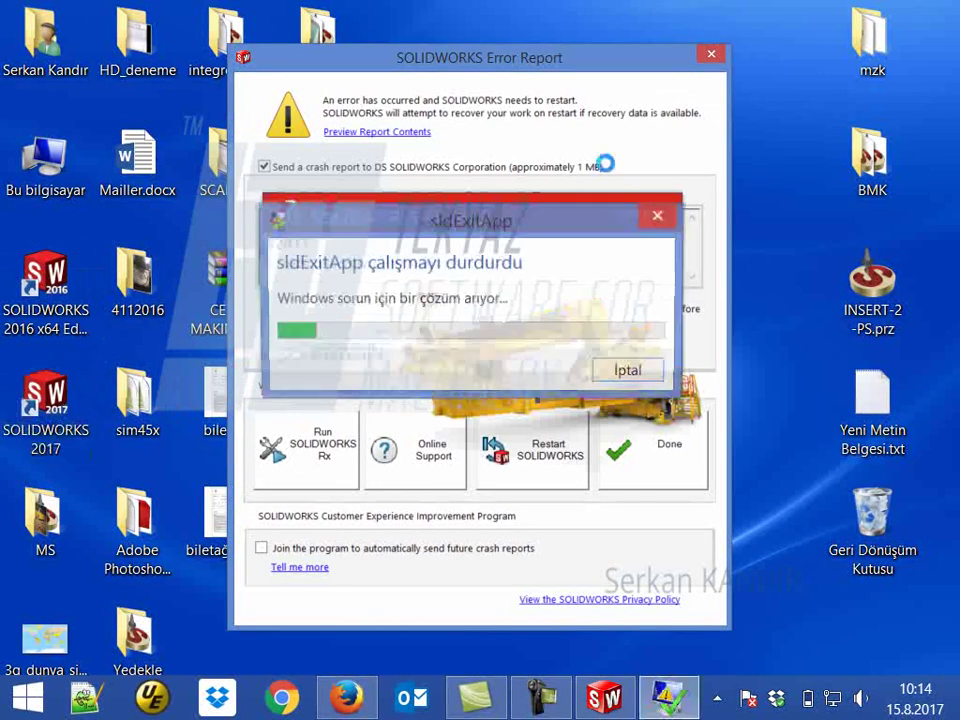
{"action": "left_click", "coordinate": [631, 371]}
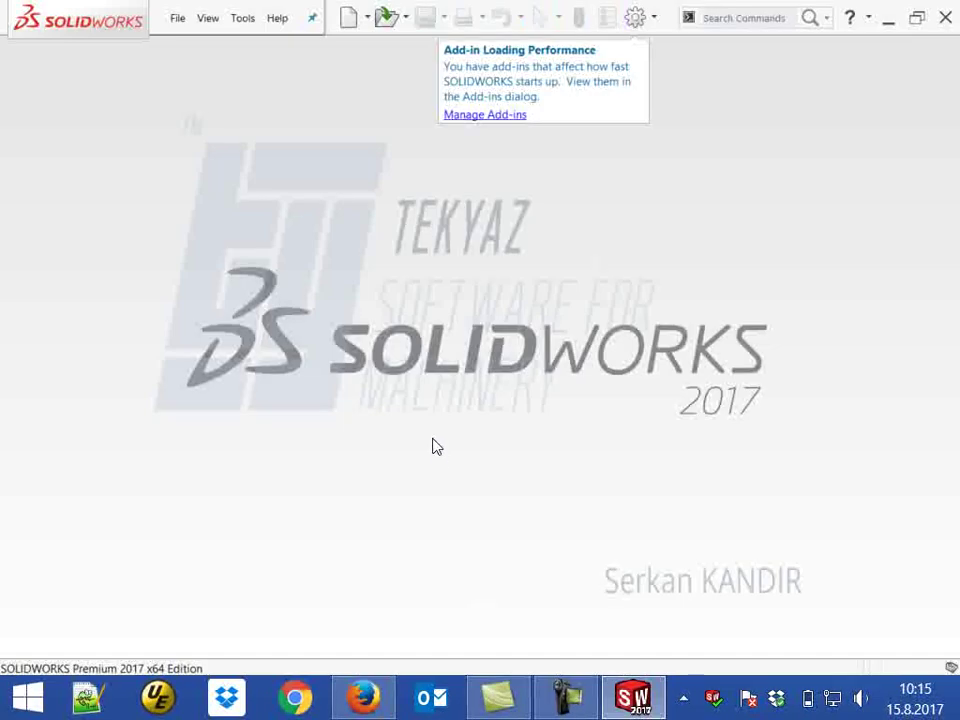
Reopen the recent CAM part XZ_AXIS-2.prz in SolidCAM, continuing with the CAM Temp folder version.
{"action": "left_click", "coordinate": [240, 17]}
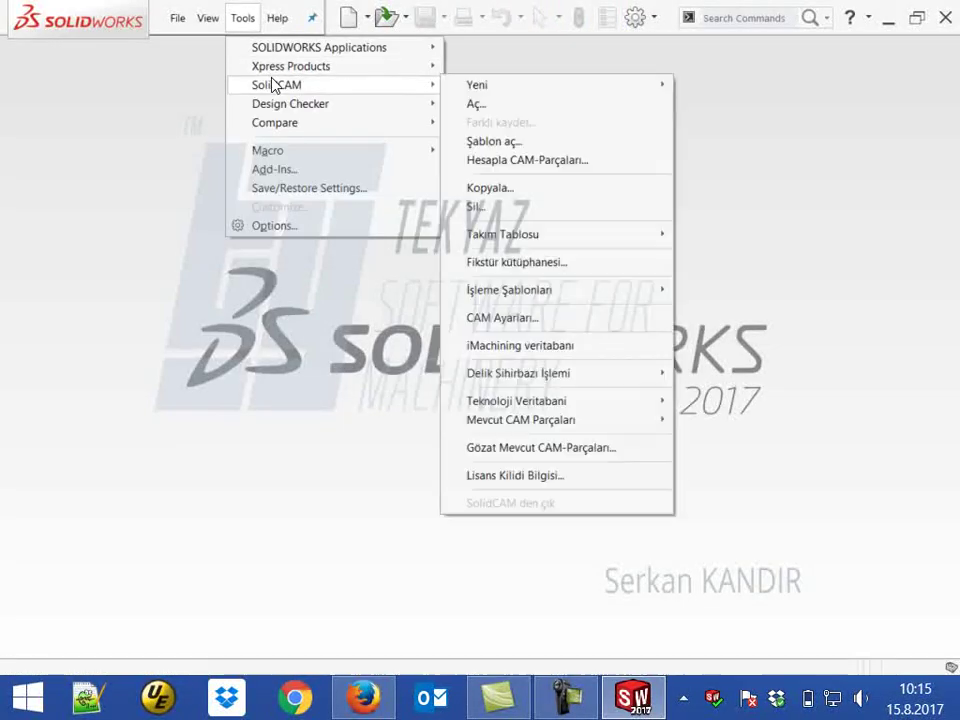
{"action": "mouse_move", "coordinate": [268, 32]}
{"action": "mouse_move", "coordinate": [242, 17]}
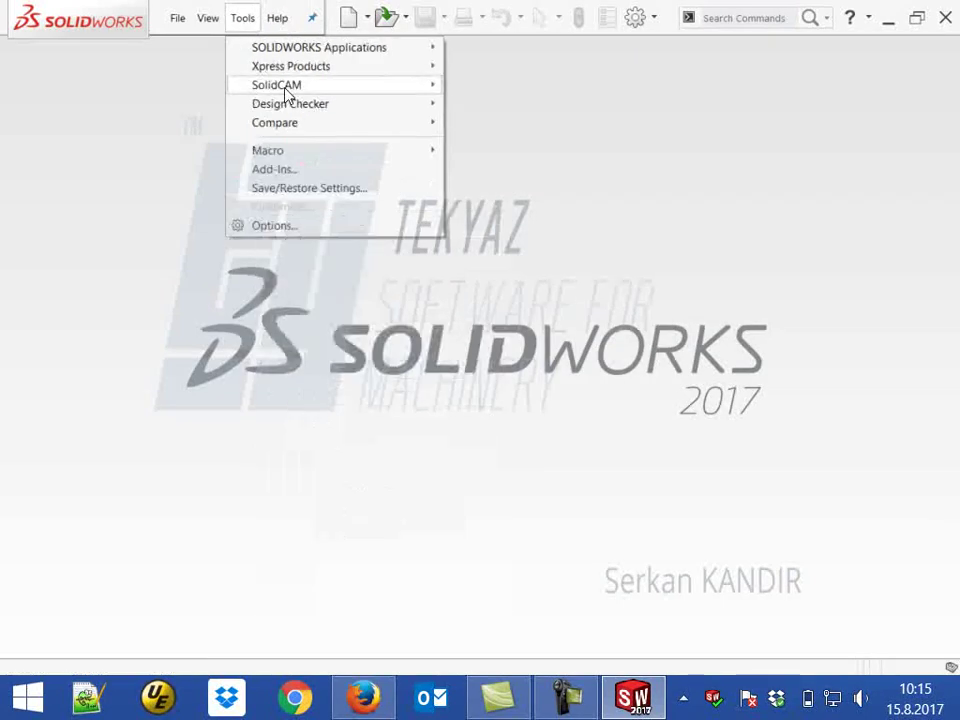
{"action": "mouse_move", "coordinate": [285, 87]}
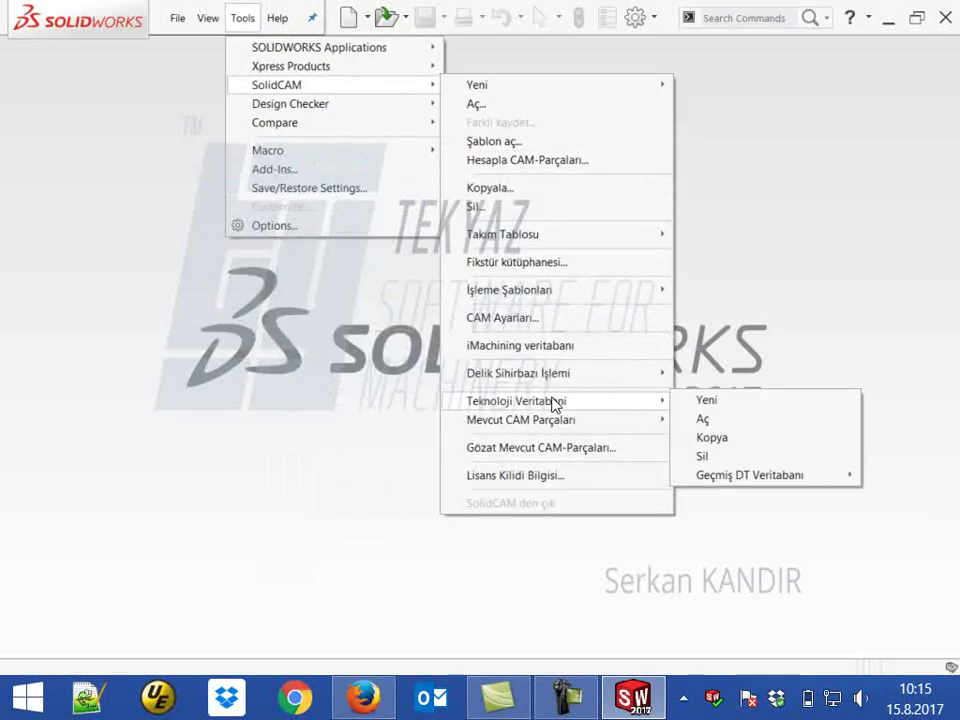
{"action": "mouse_move", "coordinate": [548, 432]}
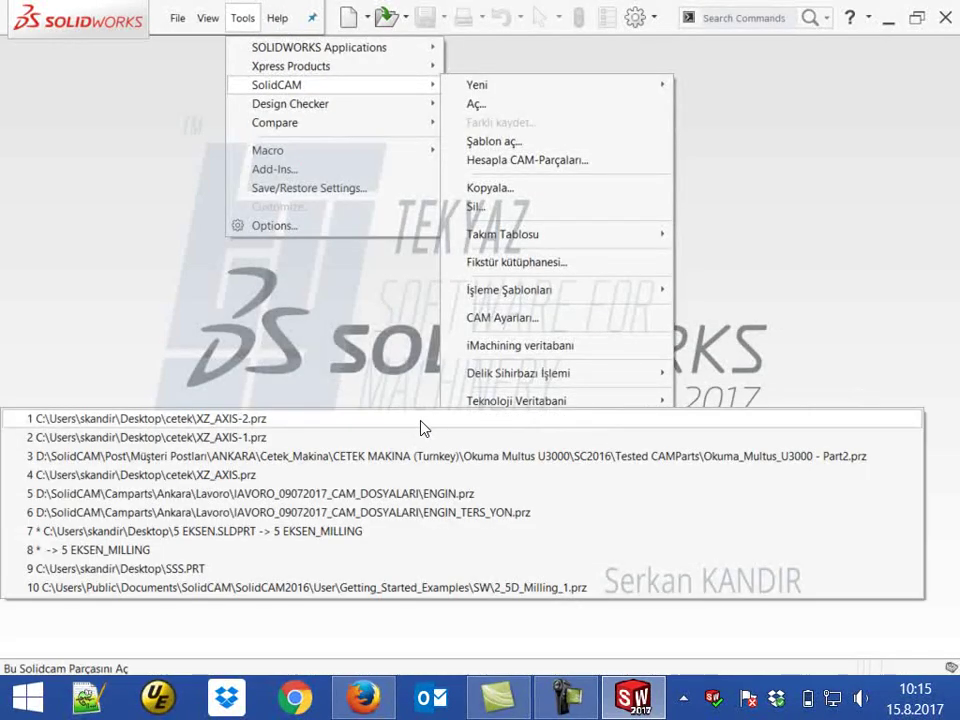
{"action": "left_click", "coordinate": [253, 421]}
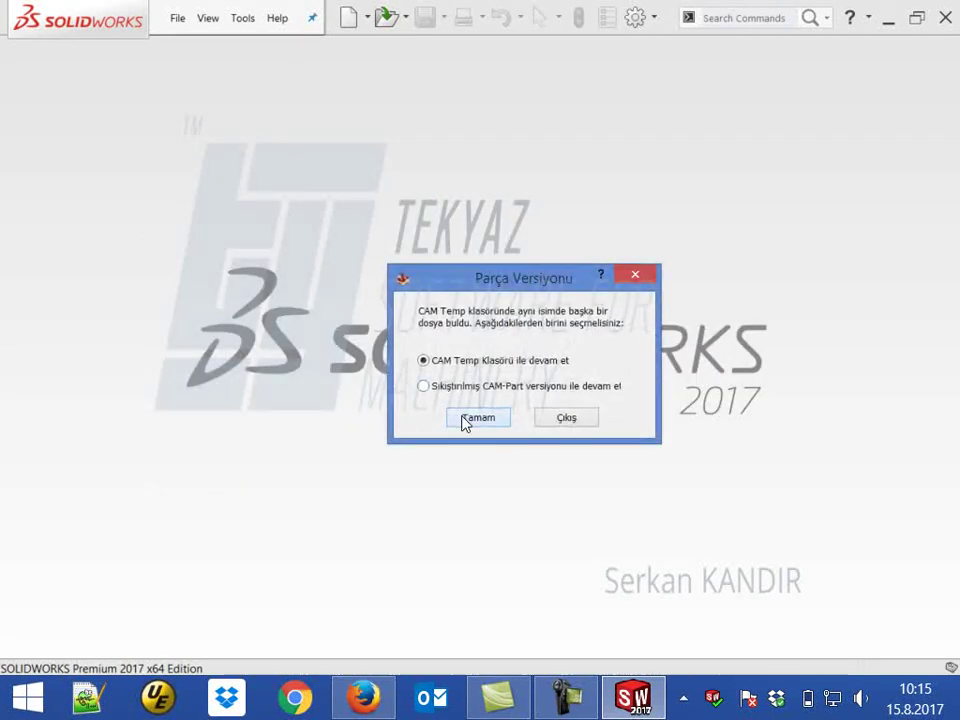
{"action": "left_click", "coordinate": [463, 418]}
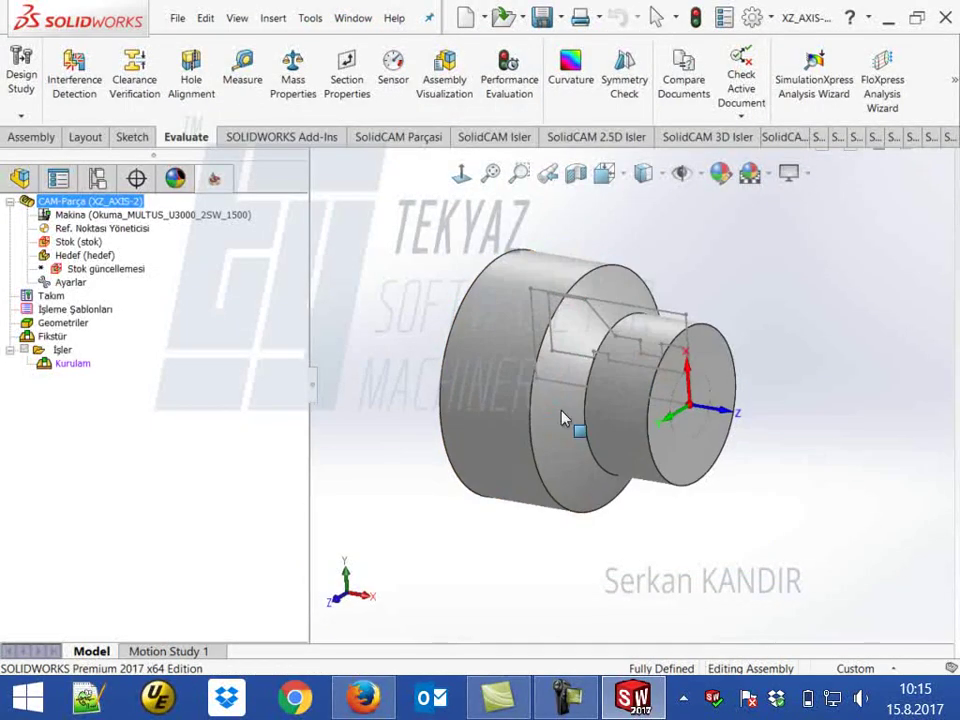
Hide the revolved stock body among the DesignModel's solid bodies and return to the CAM tree.
{"action": "scroll", "coordinate": [600, 356], "scroll_direction": "down", "scroll_amount": 2}
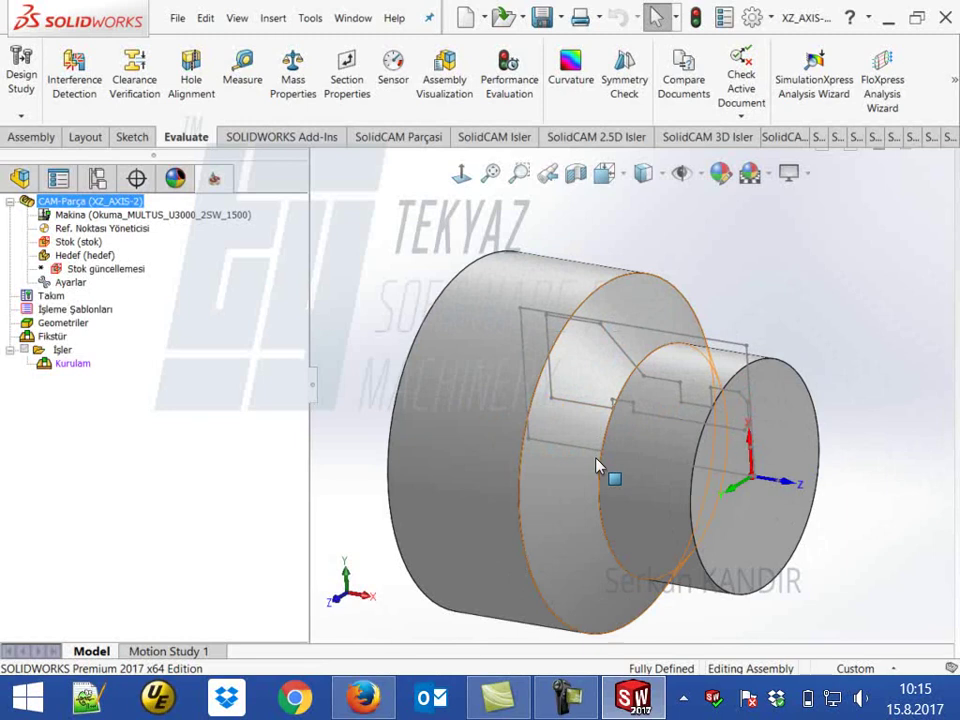
{"action": "scroll", "coordinate": [596, 465], "scroll_direction": "up", "scroll_amount": 3}
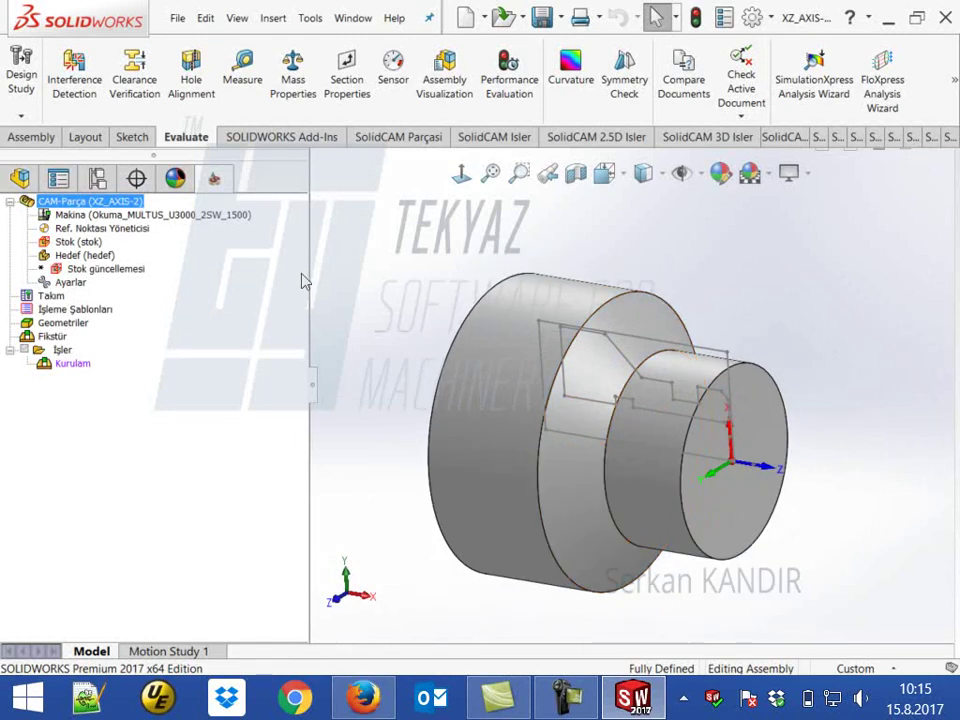
{"action": "left_click_drag", "start_coordinate": [309, 276], "coordinate": [280, 280]}
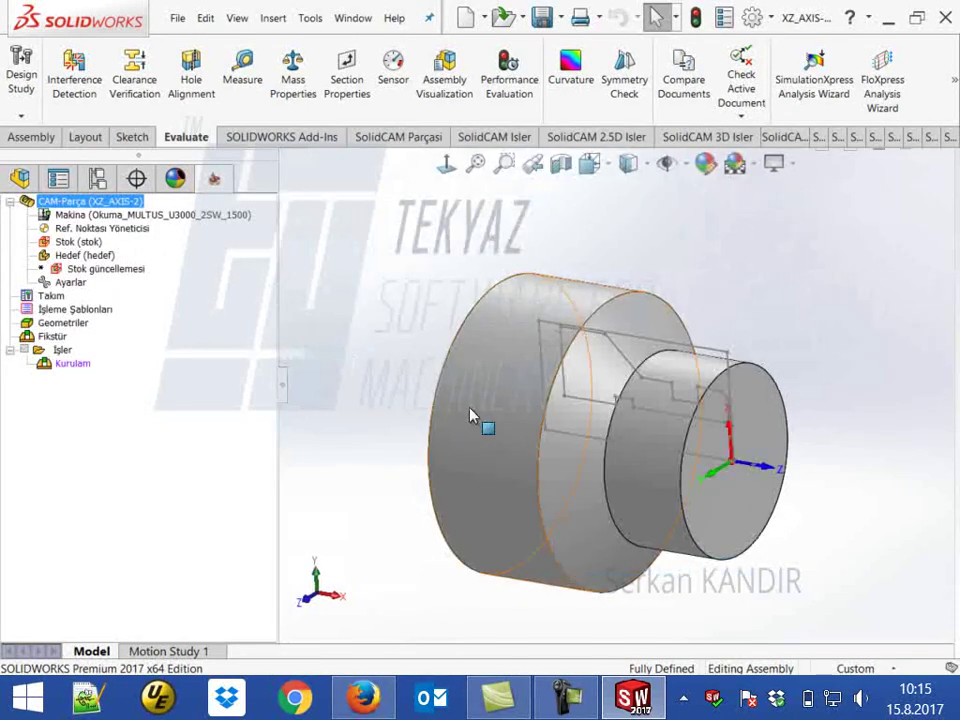
{"action": "middle_click_drag", "start_coordinate": [472, 416], "coordinate": [434, 331]}
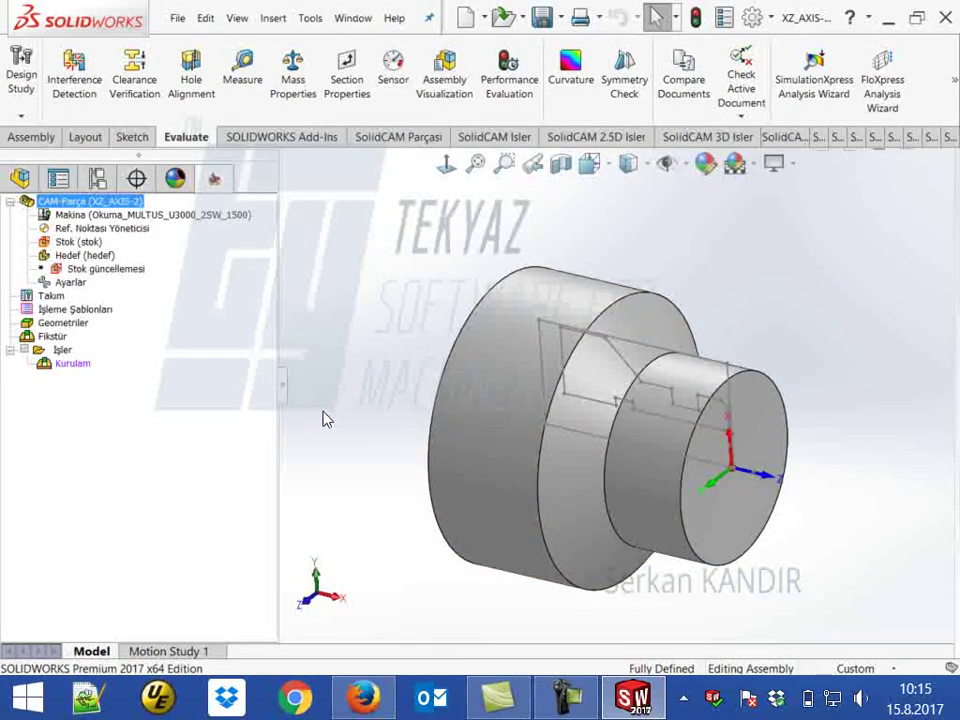
{"action": "left_click", "coordinate": [20, 178]}
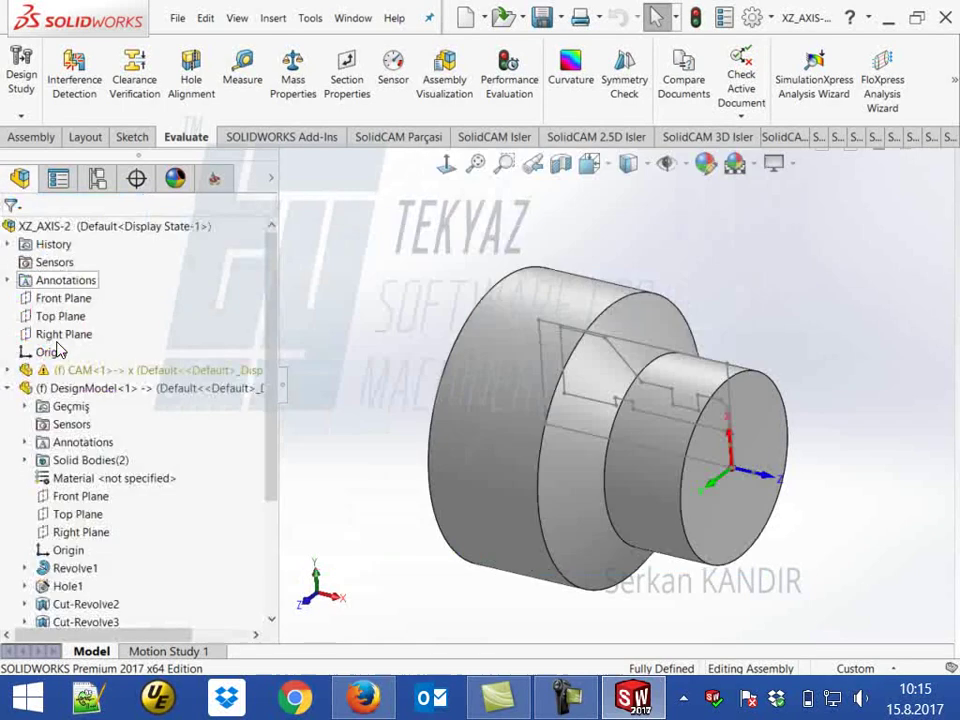
{"action": "left_click", "coordinate": [27, 461]}
{"action": "left_click", "coordinate": [93, 496]}
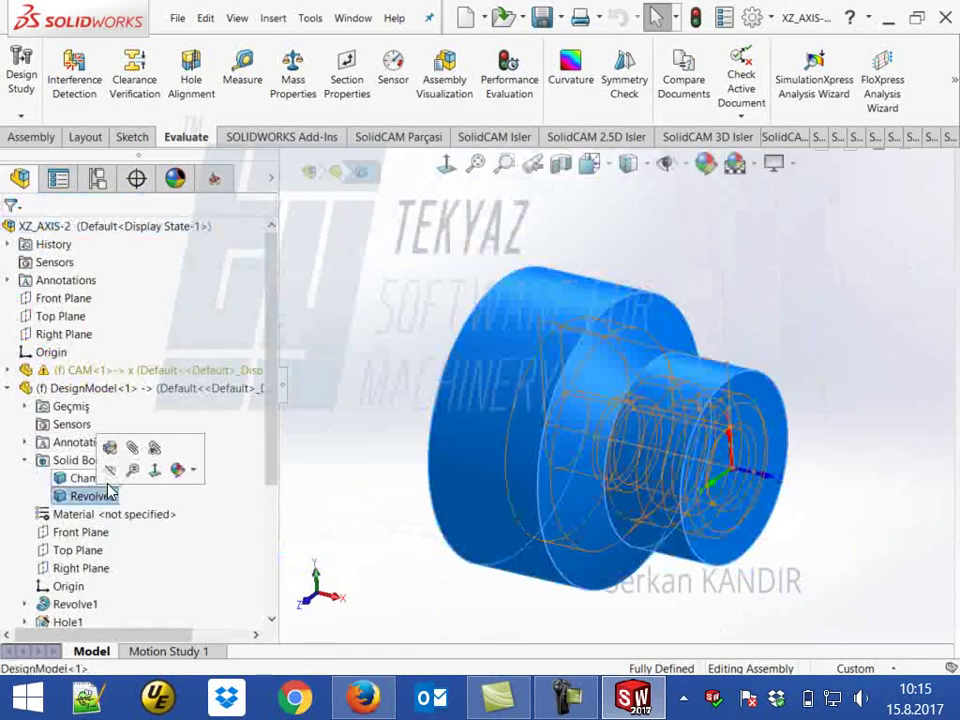
{"action": "left_click", "coordinate": [109, 446]}
{"action": "left_click", "coordinate": [213, 180]}
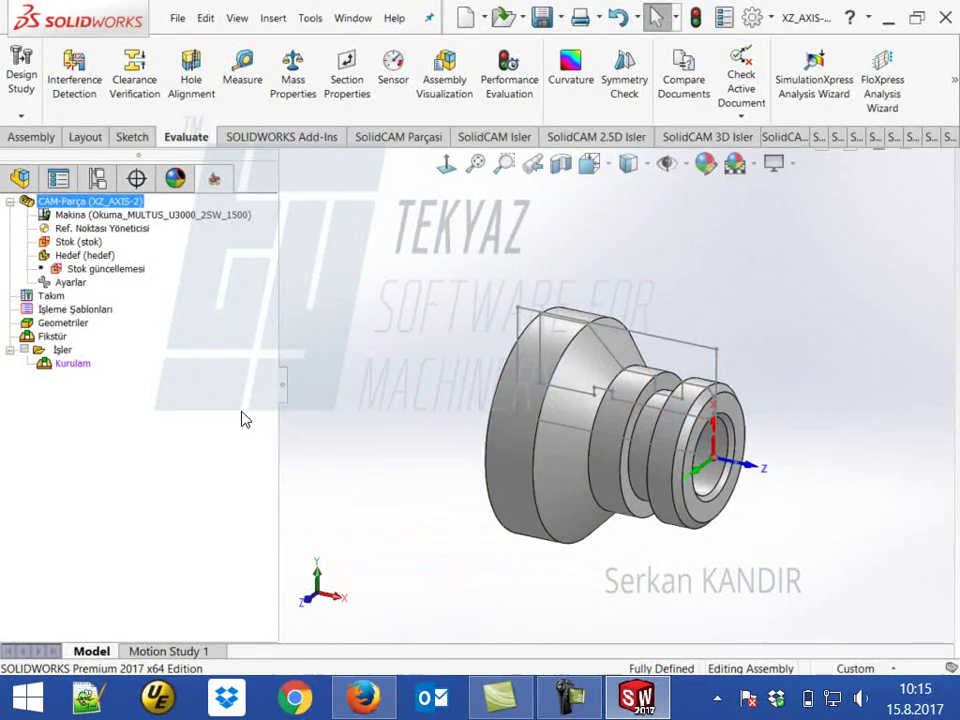
Redefine the Stok model as a cylinder (Silindir) relative to the model, using the turned part body.
{"action": "double_click", "coordinate": [70, 242]}
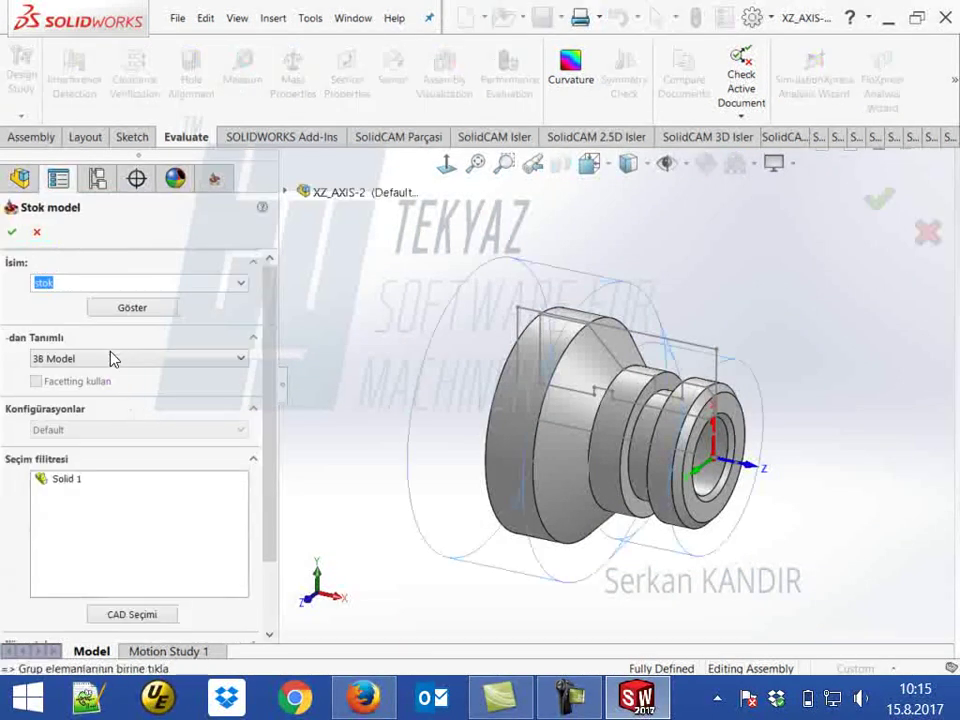
{"action": "left_click", "coordinate": [113, 360]}
{"action": "key", "text": "Escape"}
{"action": "key", "text": "Escape"}
{"action": "left_click", "coordinate": [497, 403]}
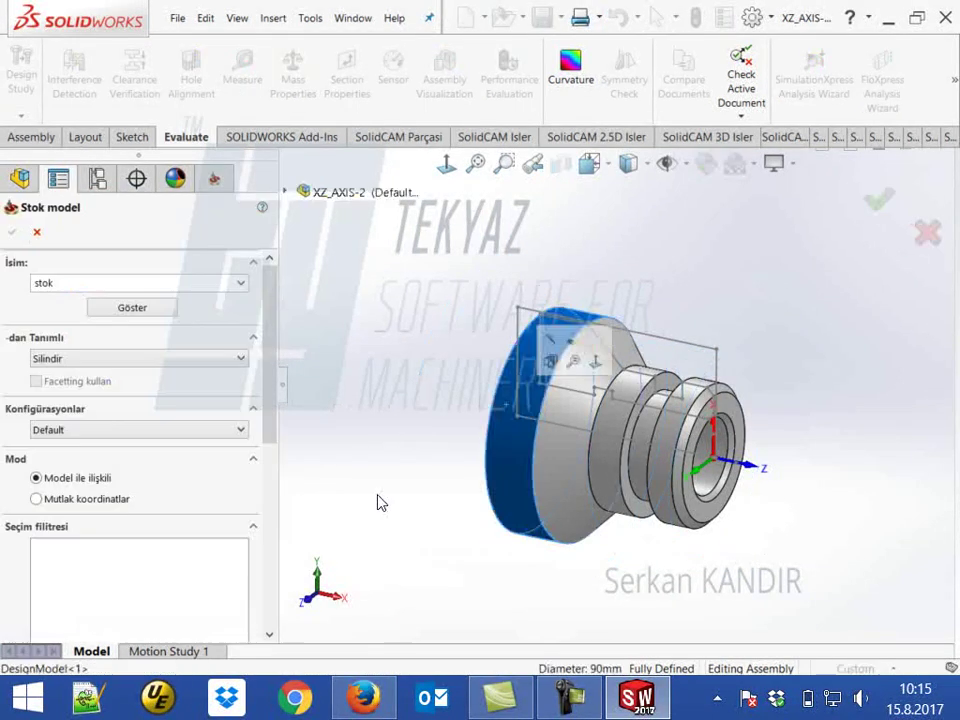
Set the cylinder stock's offsets to 0 right (+Z), 50 left (-Z) and 0 outside, and accept the stock definition.
{"action": "left_click_drag", "start_coordinate": [268, 407], "coordinate": [266, 542]}
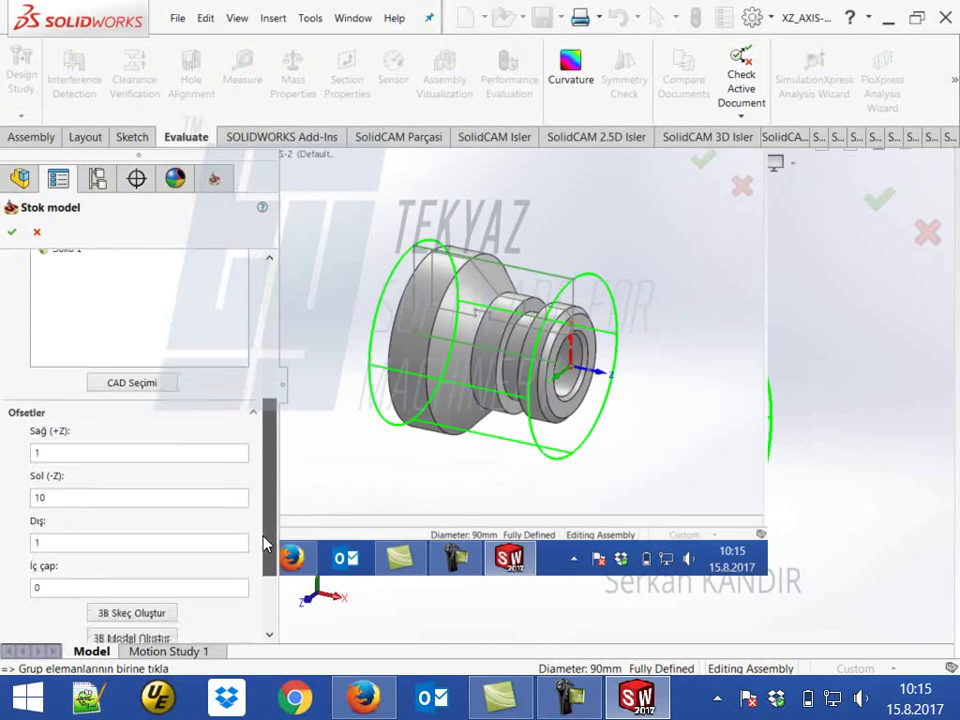
{"action": "double_click", "coordinate": [65, 385]}
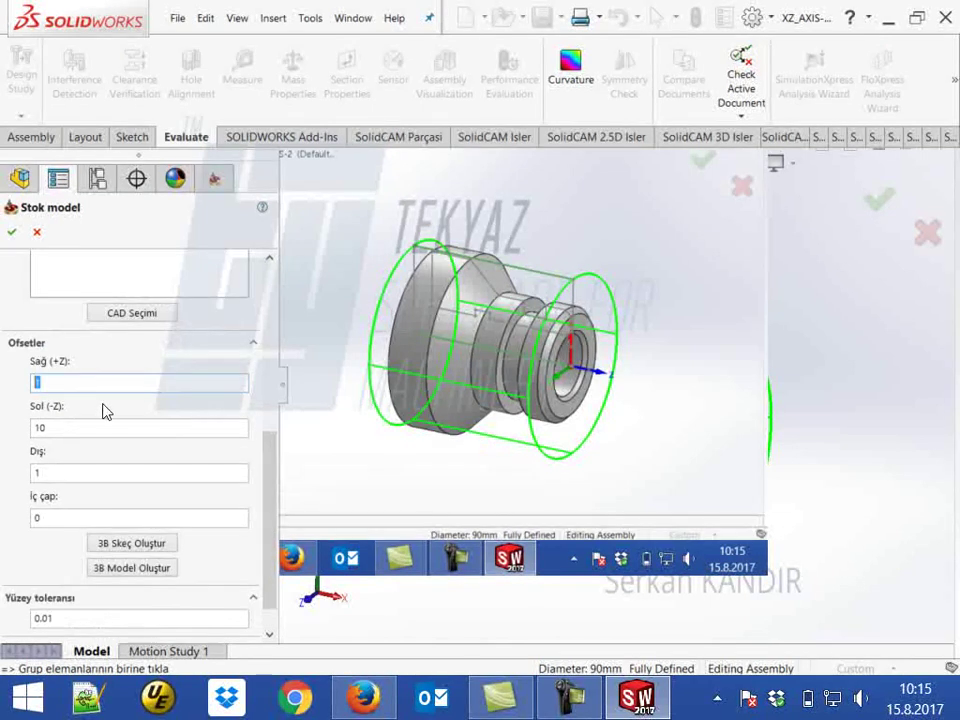
{"action": "type", "text": "0"}
{"action": "key", "text": "Tab"}
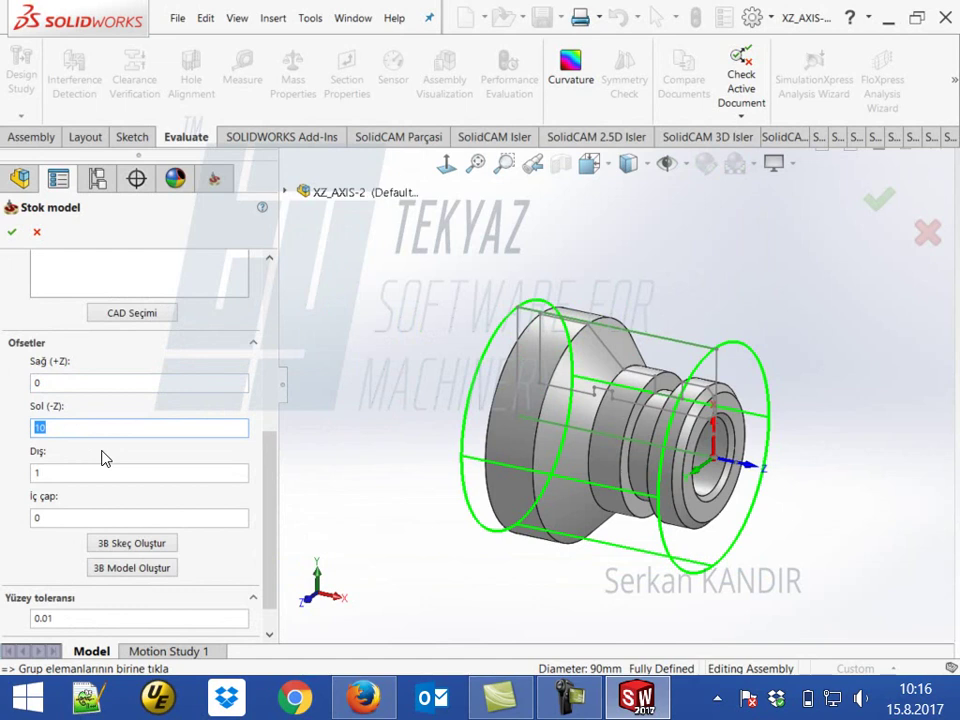
{"action": "type", "text": "50"}
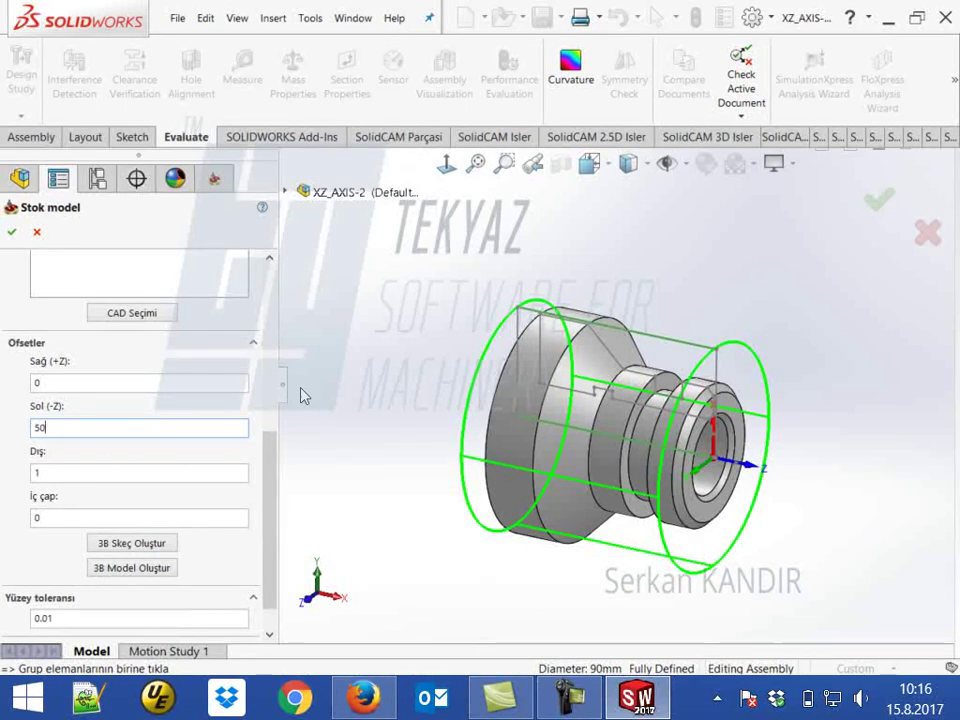
{"action": "key", "text": "Tab"}
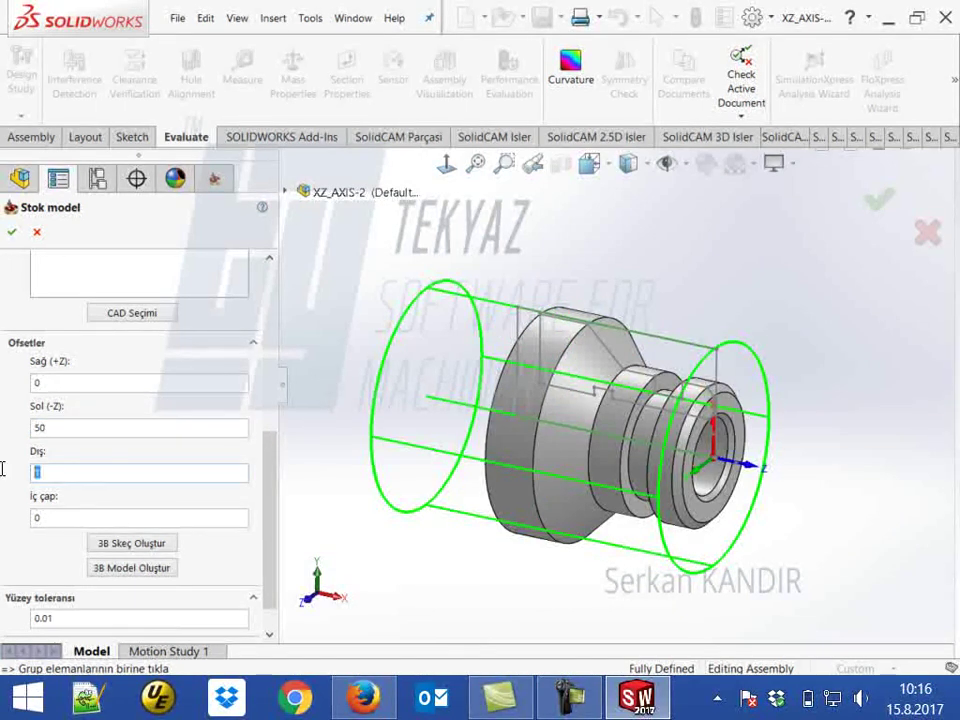
{"action": "type", "text": "0"}
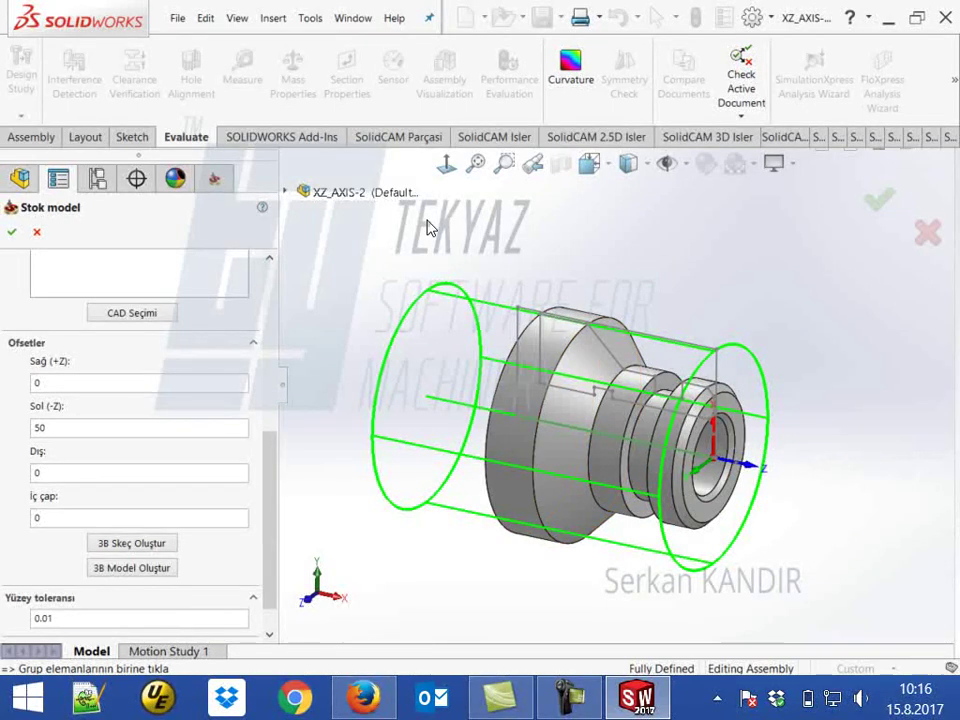
{"action": "middle_click_drag", "start_coordinate": [430, 260], "coordinate": [400, 250]}
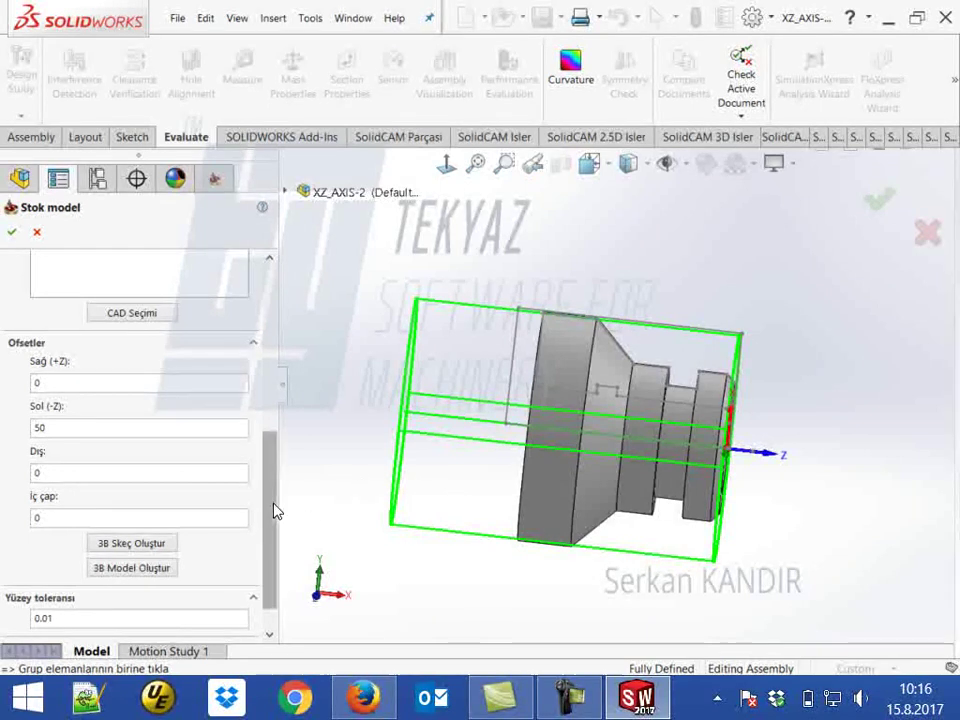
{"action": "left_click_drag", "start_coordinate": [274, 510], "coordinate": [274, 530]}
{"action": "middle_click_drag", "start_coordinate": [360, 540], "coordinate": [520, 380]}
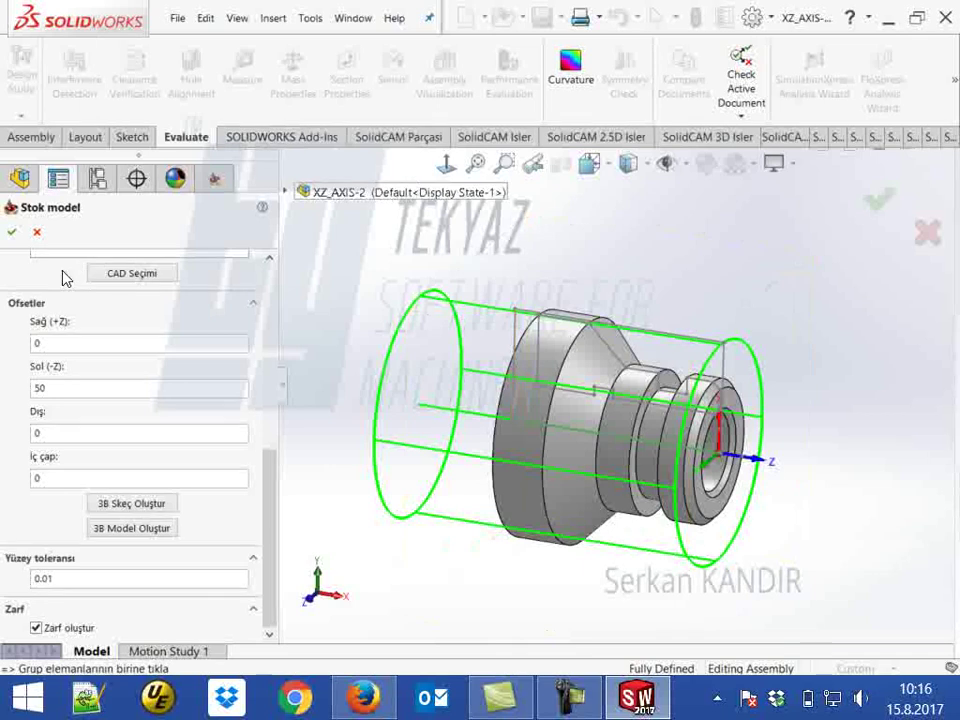
{"action": "left_click", "coordinate": [13, 236]}
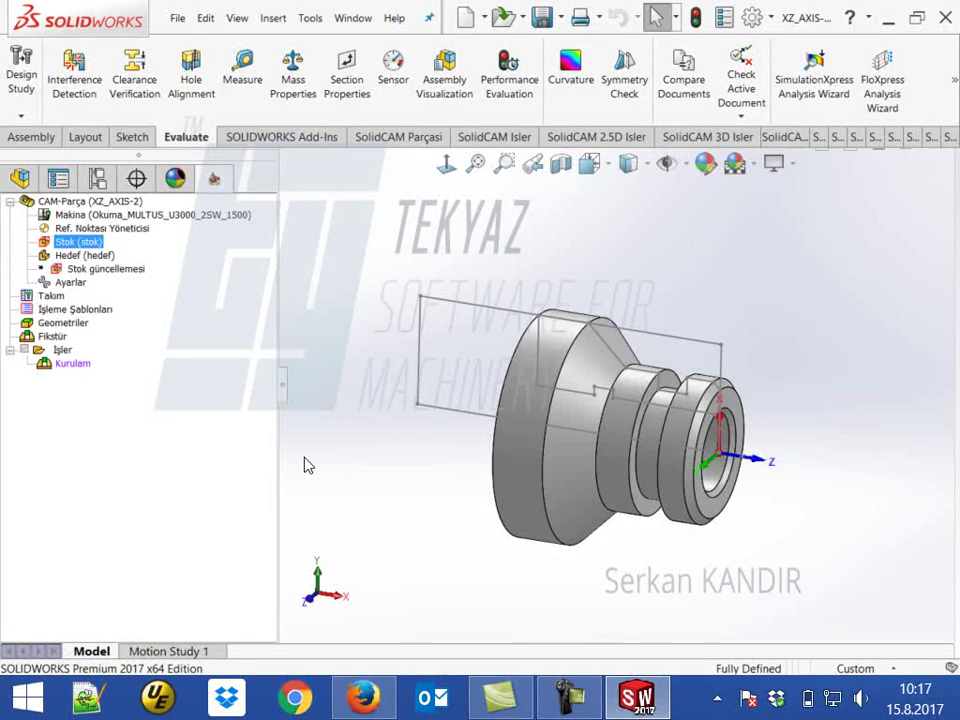
Open the Kurulam machine setup, examine the Main Spindle and Back Spindle settings, and close it without changes.
{"action": "left_click", "coordinate": [55, 366]}
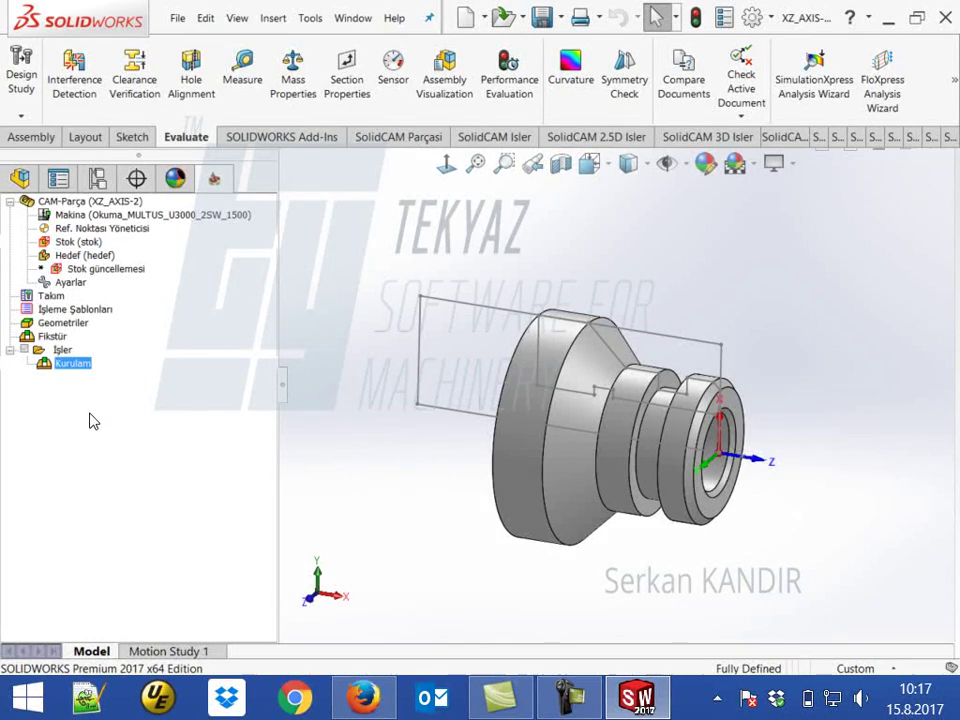
{"action": "double_click", "coordinate": [66, 366]}
{"action": "left_click_drag", "start_coordinate": [660, 110], "coordinate": [537, 44]}
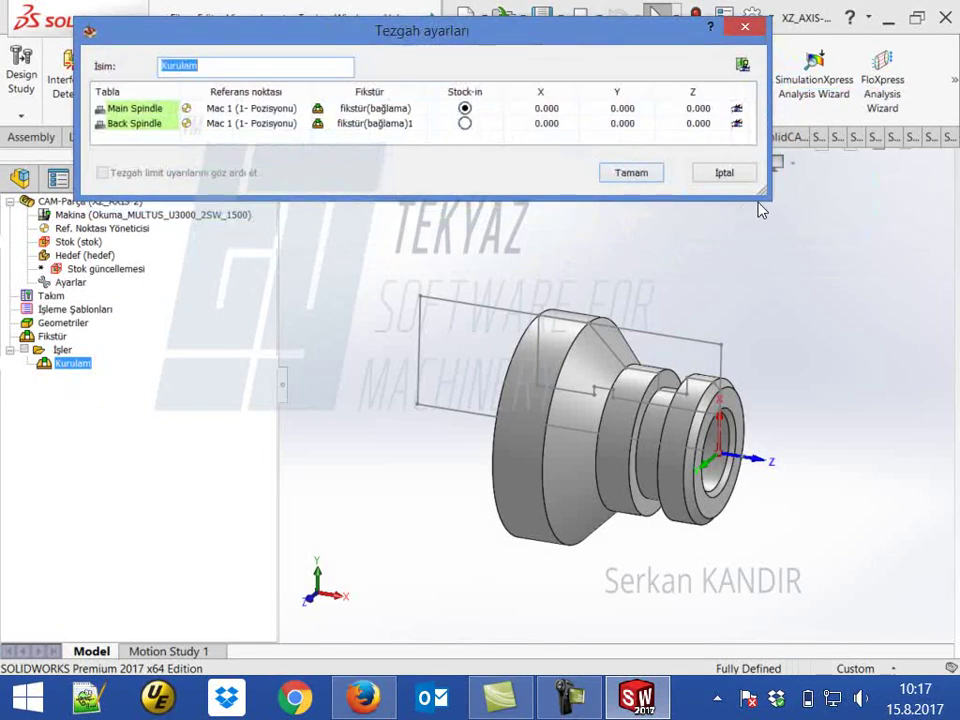
{"action": "left_click_drag", "start_coordinate": [762, 198], "coordinate": [849, 198]}
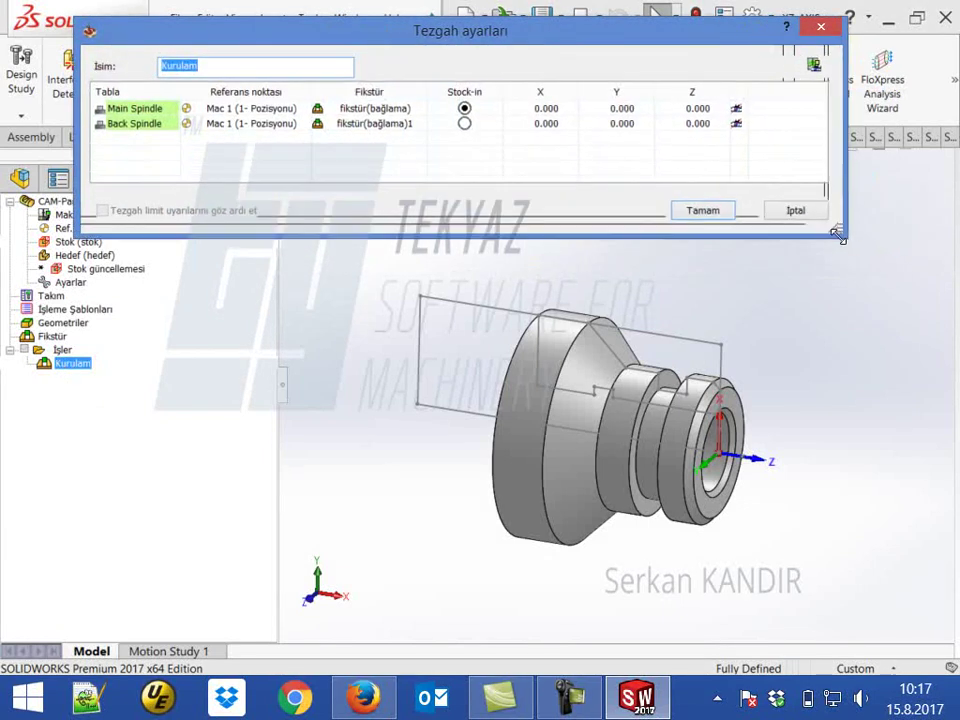
{"action": "left_click", "coordinate": [814, 26]}
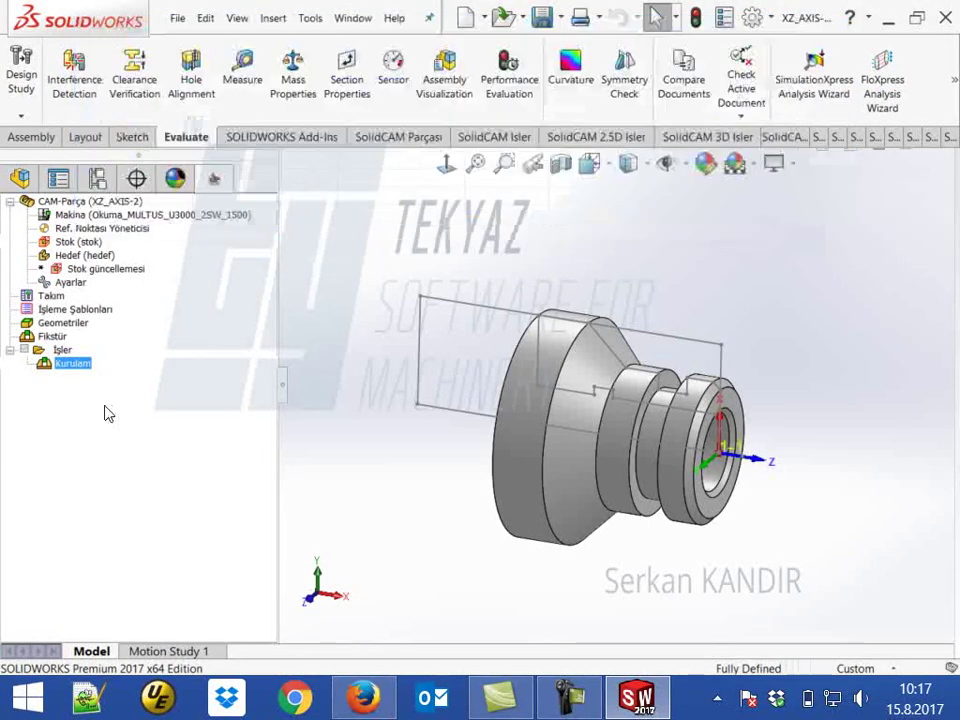
Open the settings for an additional machine setup from the İşler operations and cancel them.
{"action": "right_click", "coordinate": [59, 352]}
{"action": "mouse_move", "coordinate": [183, 633]}
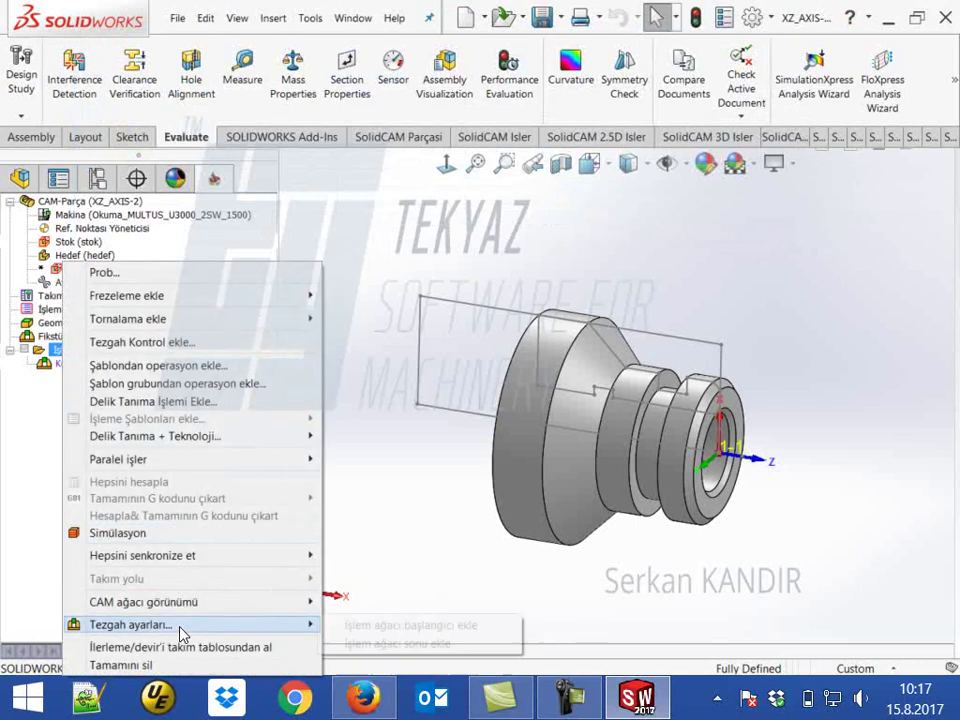
{"action": "left_click", "coordinate": [437, 628]}
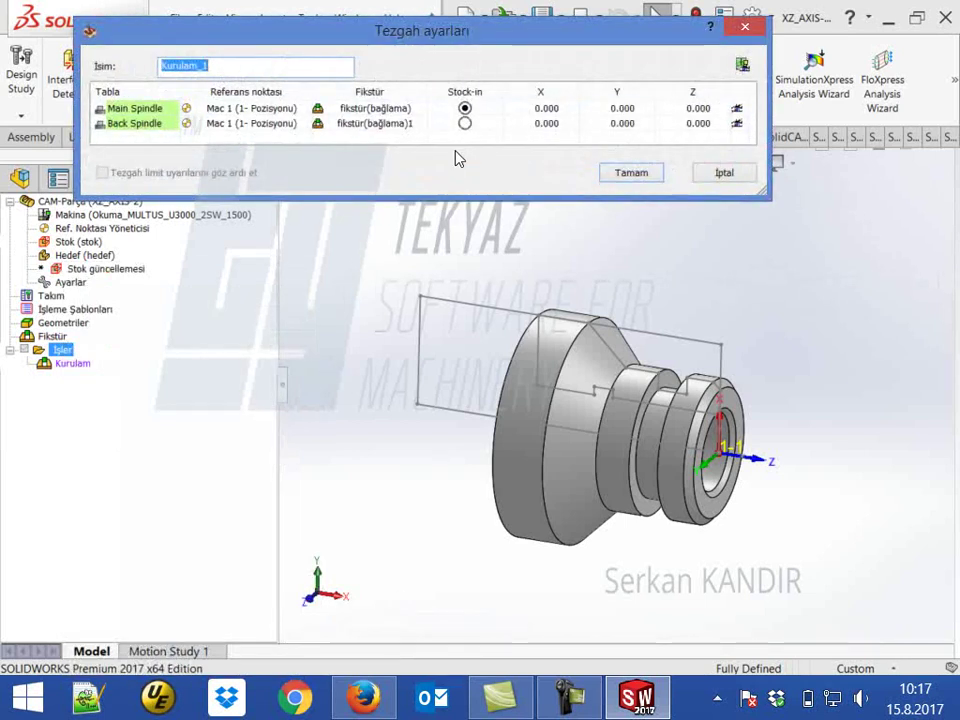
{"action": "left_click", "coordinate": [724, 174]}
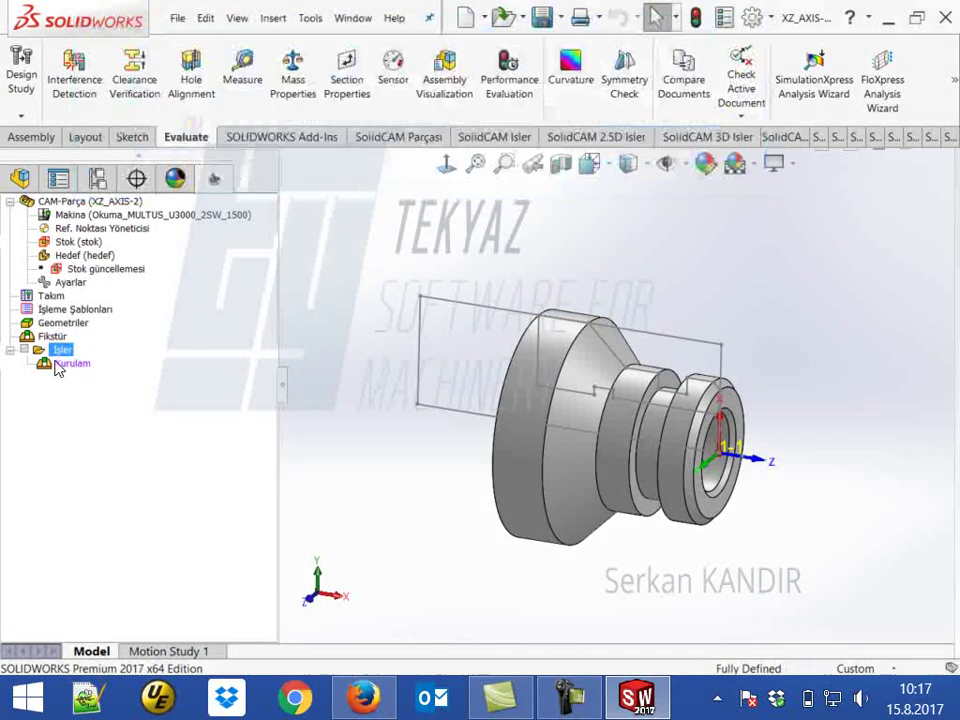
{"action": "right_click", "coordinate": [57, 369]}
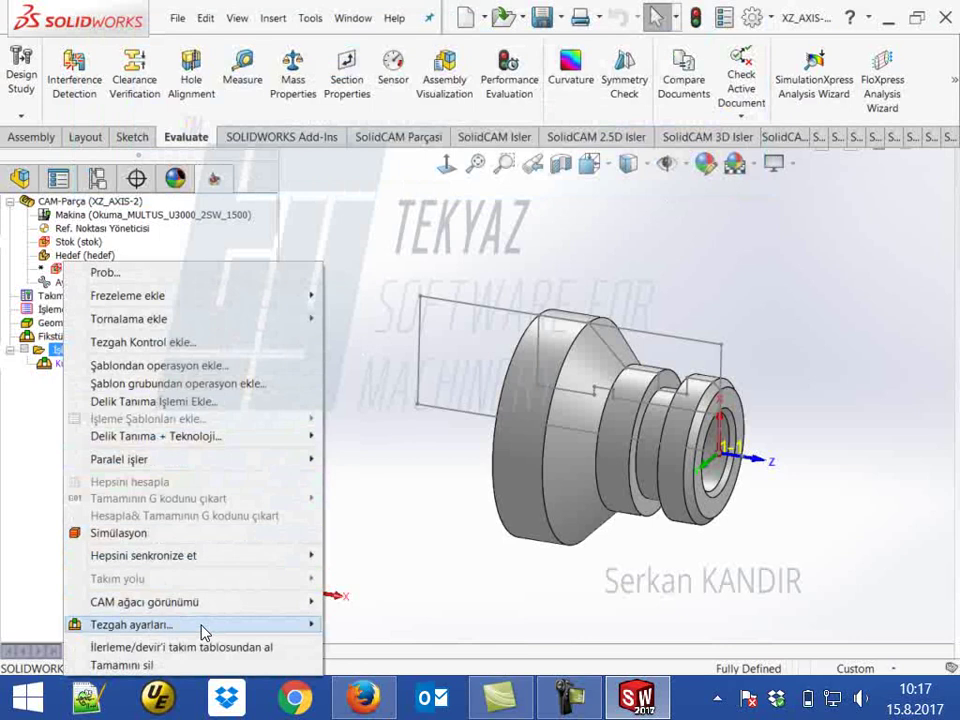
{"action": "mouse_move", "coordinate": [203, 632]}
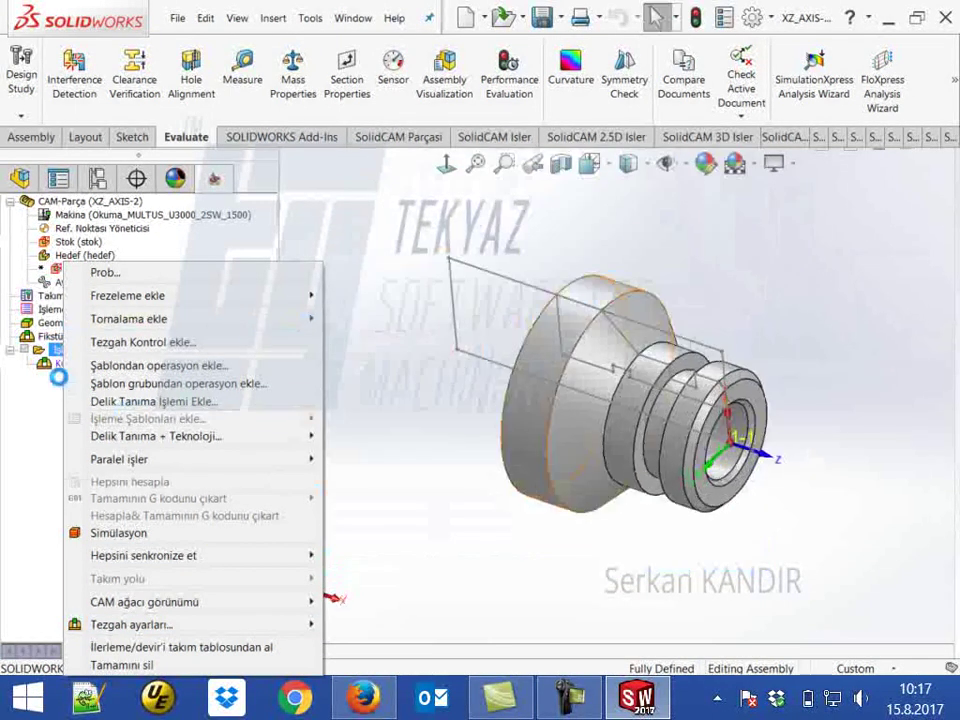
Reopen the Kurulam machine setup, enlarge its window and open the Main Spindle's fixture fikstür(bağlama) for editing.
{"action": "left_click", "coordinate": [45, 282]}
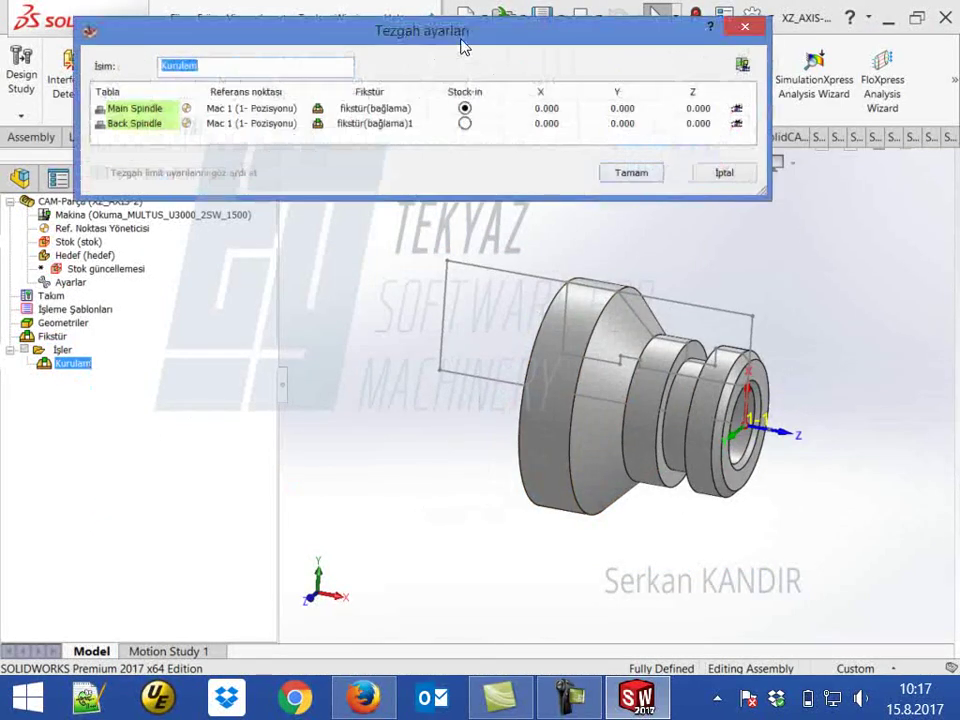
{"action": "left_click_drag", "start_coordinate": [482, 46], "coordinate": [435, 150]}
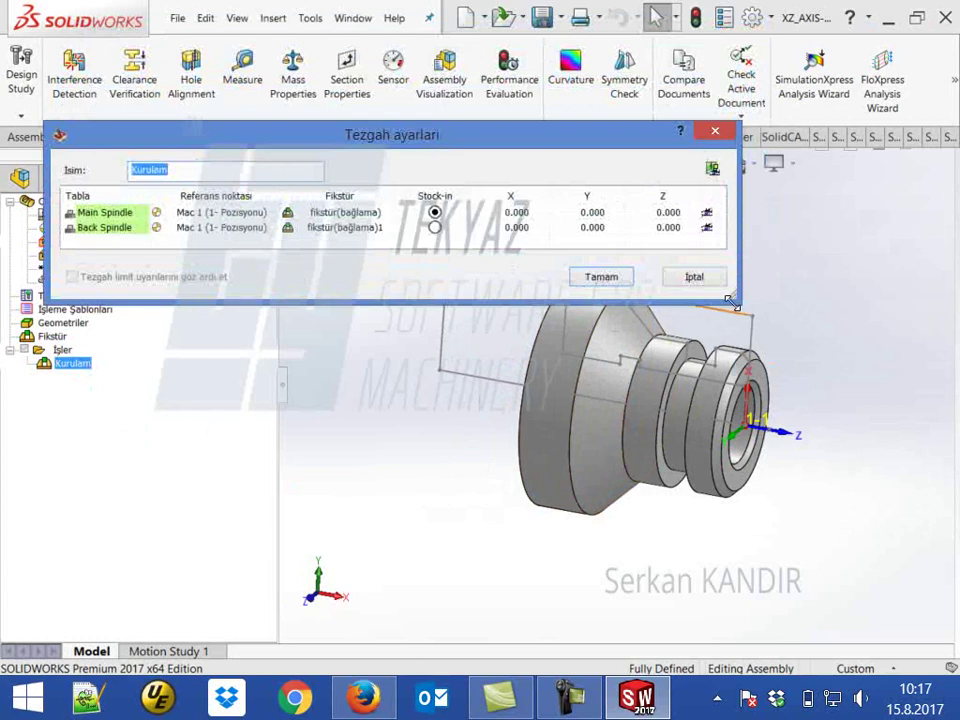
{"action": "left_click_drag", "start_coordinate": [733, 300], "coordinate": [833, 345]}
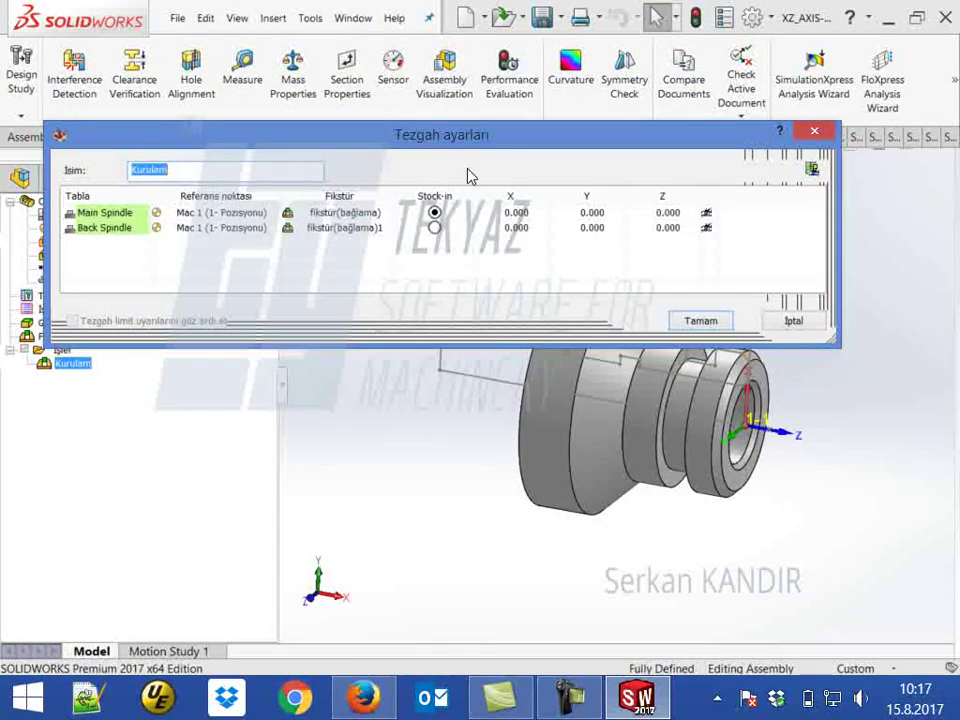
{"action": "left_click_drag", "start_coordinate": [468, 145], "coordinate": [467, 129]}
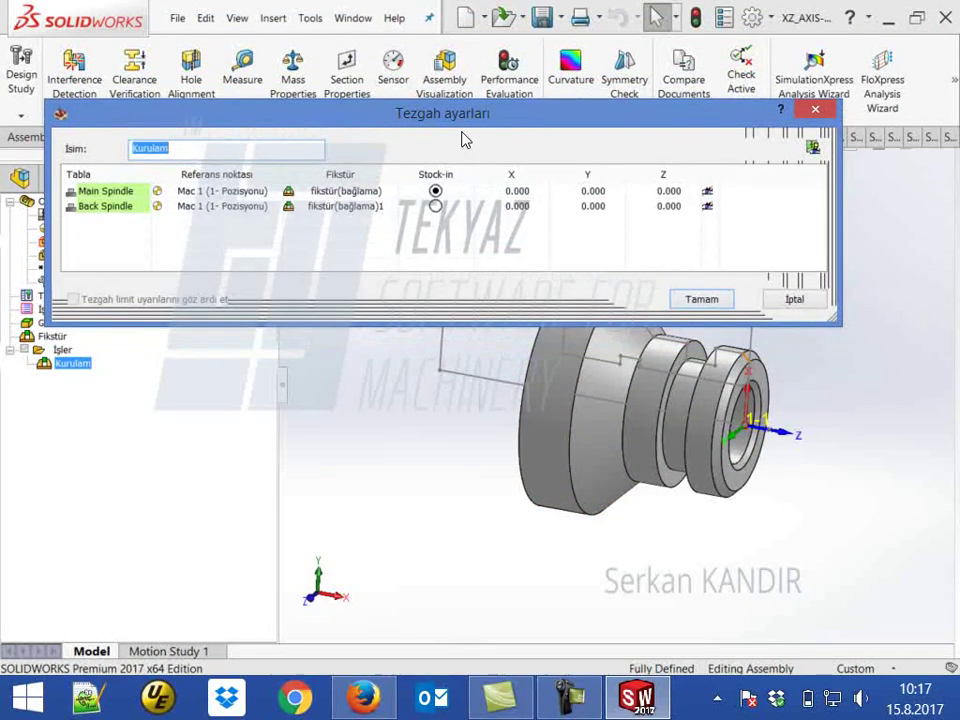
{"action": "left_click", "coordinate": [267, 208]}
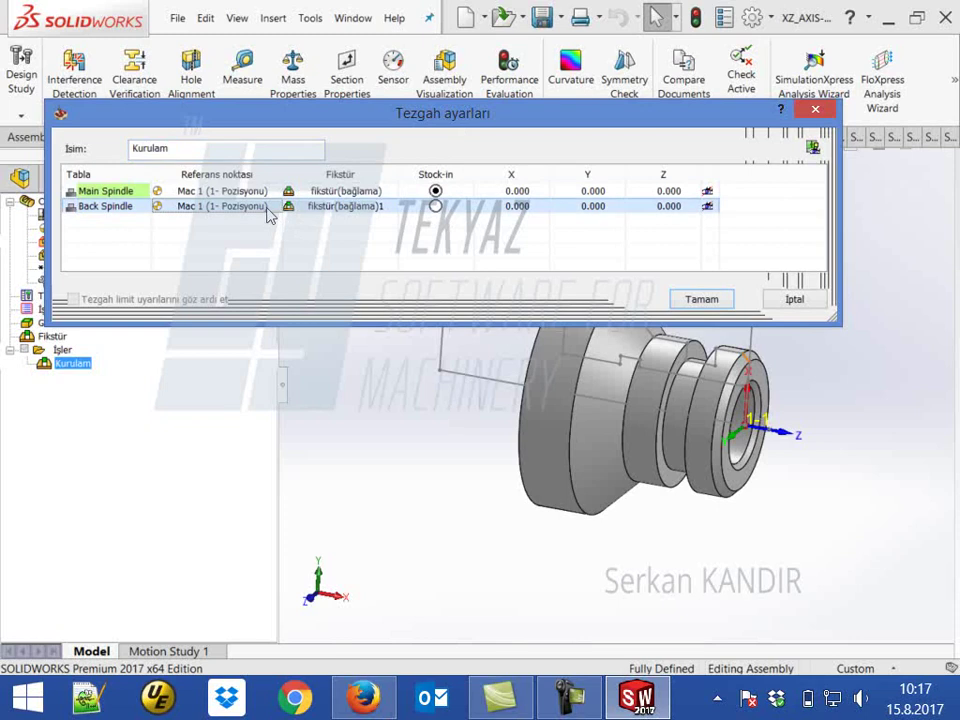
{"action": "left_click_drag", "start_coordinate": [558, 125], "coordinate": [570, 63]}
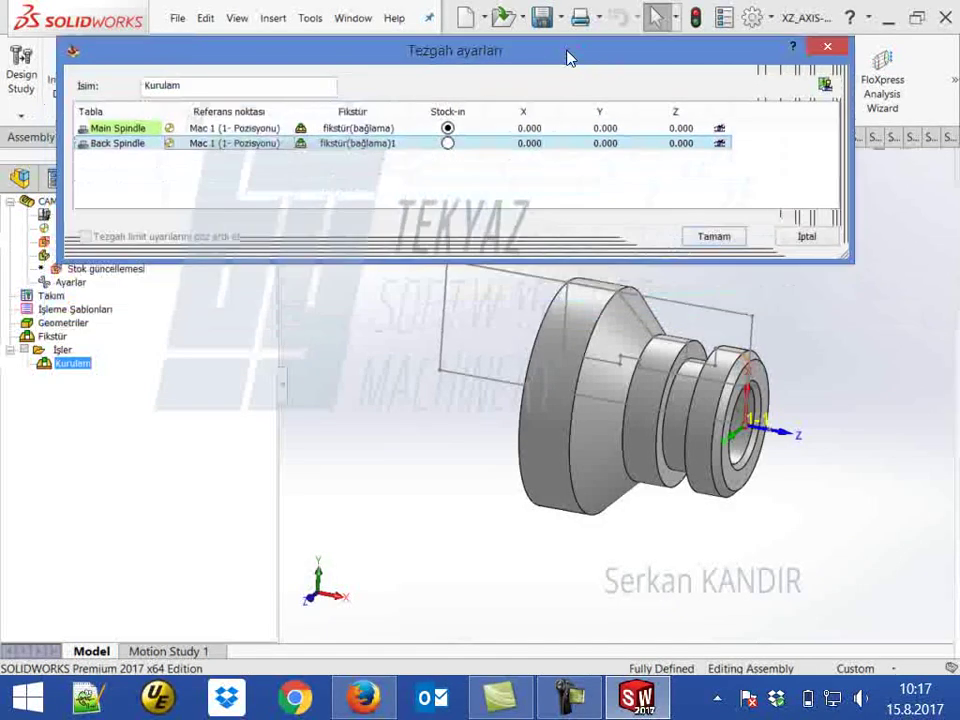
{"action": "left_click", "coordinate": [362, 130]}
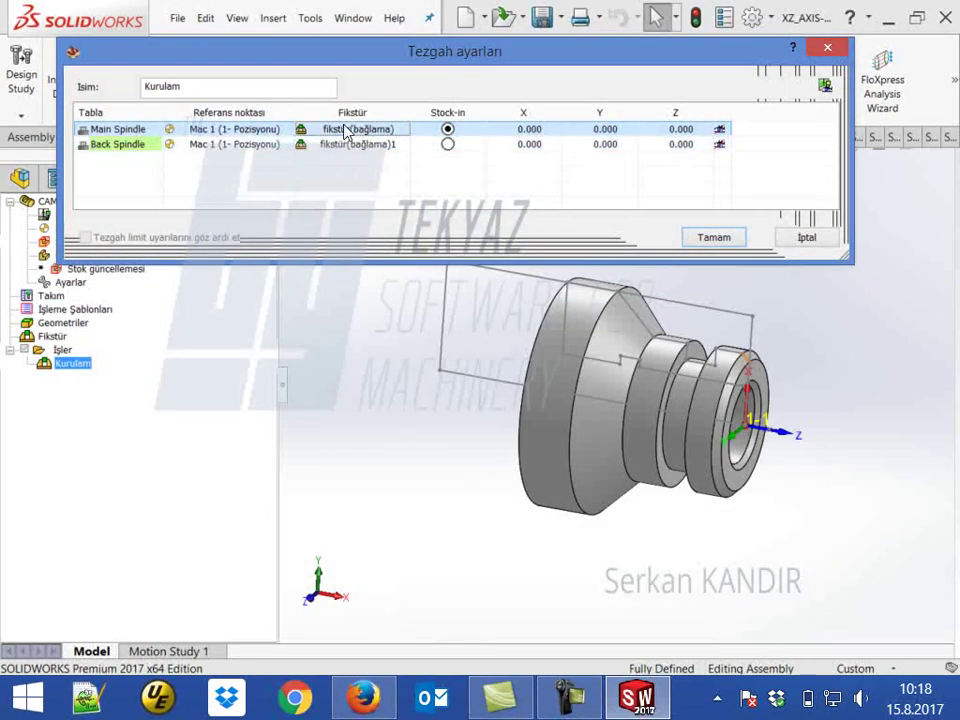
{"action": "left_click", "coordinate": [345, 130]}
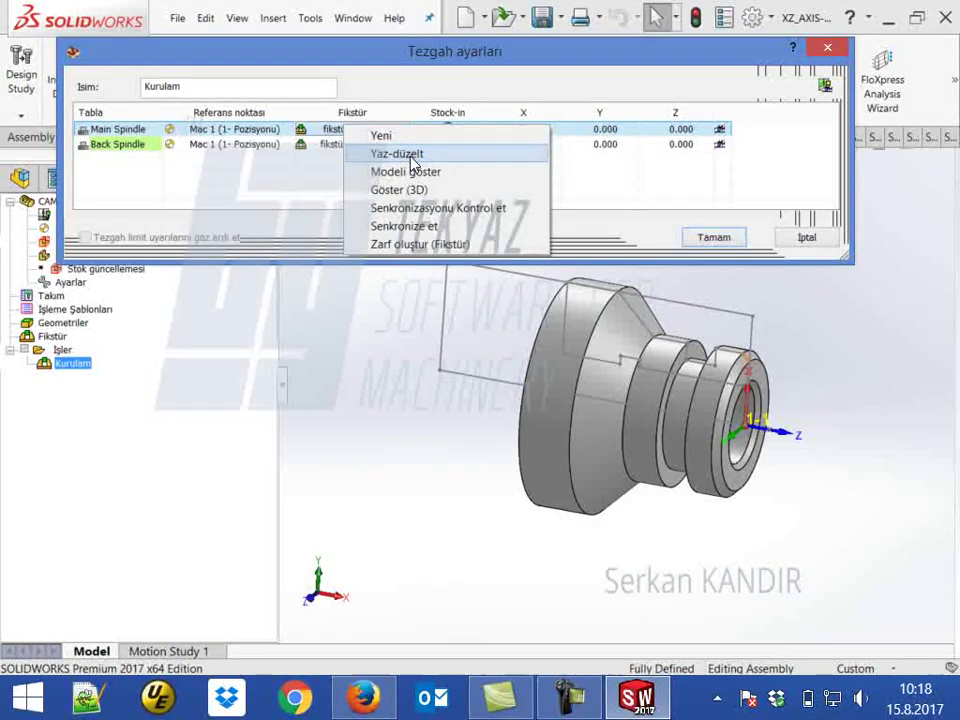
{"action": "left_click", "coordinate": [412, 163]}
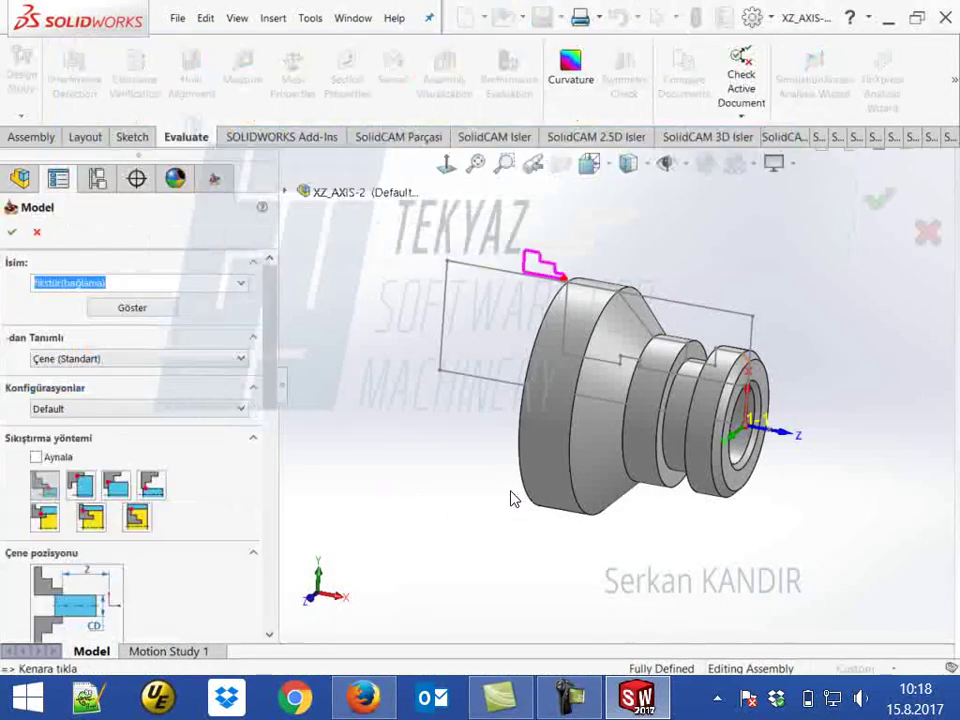
Examine the fixture's jaw outline on the model, its available definition types and its clamping and position settings.
{"action": "mouse_move", "coordinate": [474, 534]}
{"action": "middle_mouse_down"}
{"action": "mouse_move", "coordinate": [499, 501]}
{"action": "mouse_move", "coordinate": [499, 512]}
{"action": "mouse_move", "coordinate": [480, 520]}
{"action": "middle_mouse_up"}
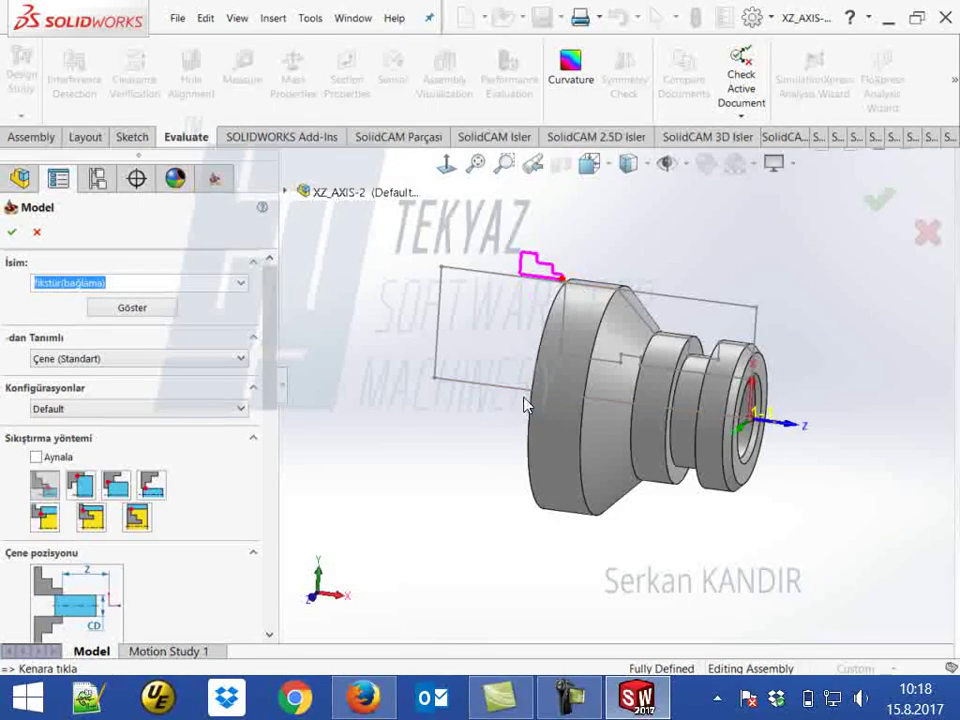
{"action": "middle_click_drag", "start_coordinate": [527, 405], "coordinate": [355, 582]}
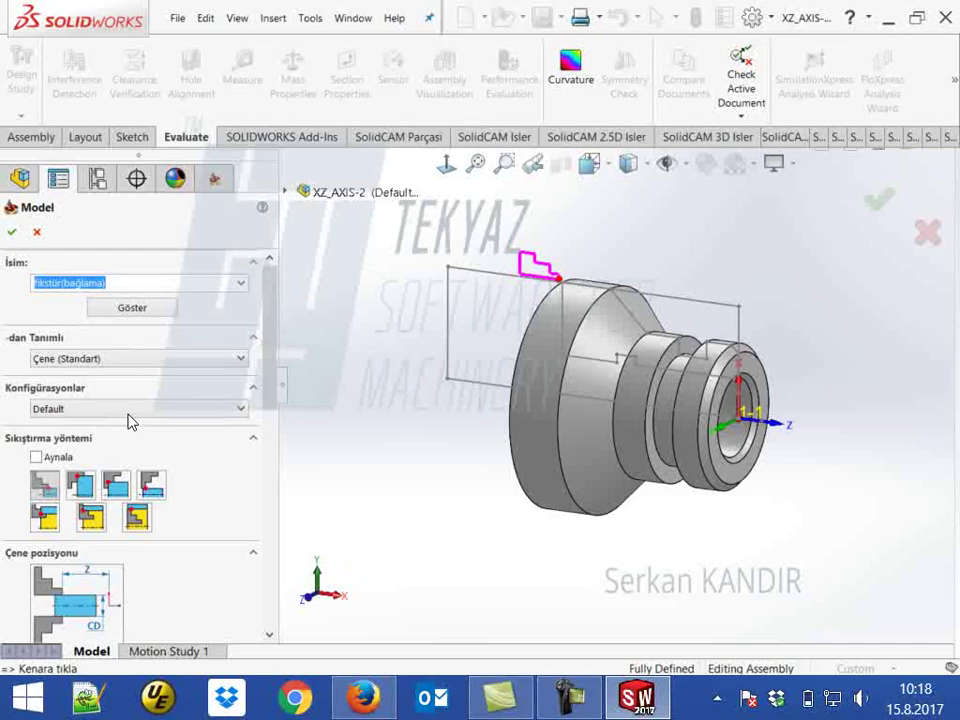
{"action": "left_click", "coordinate": [148, 362]}
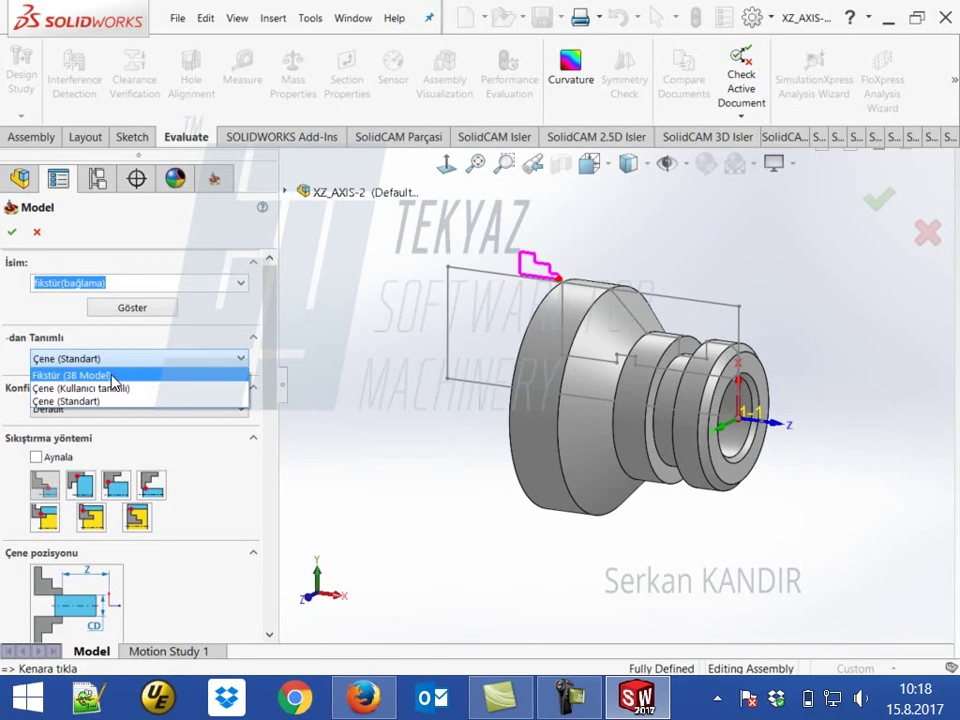
{"action": "left_click", "coordinate": [420, 418]}
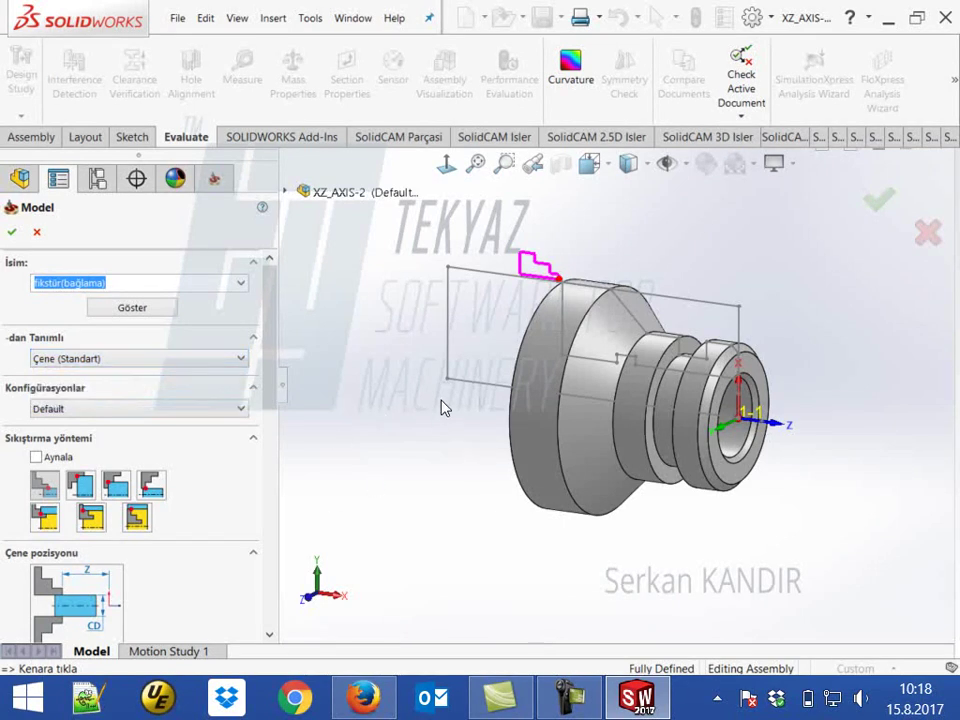
{"action": "scroll", "coordinate": [444, 408], "scroll_direction": "up", "scroll_amount": 3}
{"action": "scroll", "coordinate": [268, 345], "scroll_direction": "down", "scroll_amount": 1}
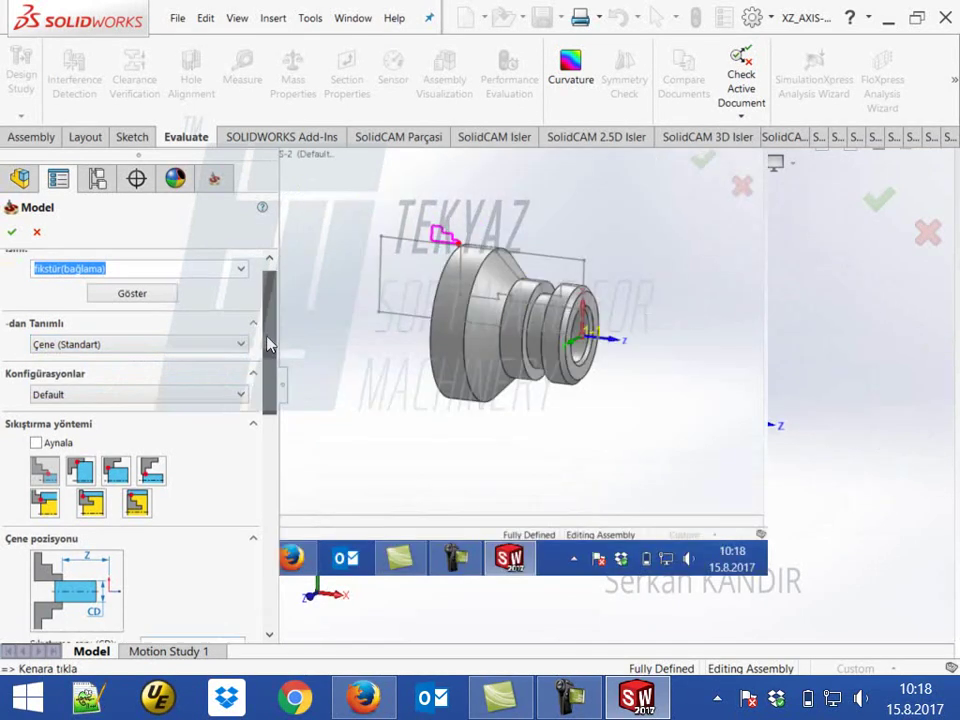
{"action": "left_click_drag", "start_coordinate": [268, 345], "coordinate": [276, 384]}
{"action": "middle_click_drag", "start_coordinate": [445, 418], "coordinate": [410, 410], "text": "ctrl"}
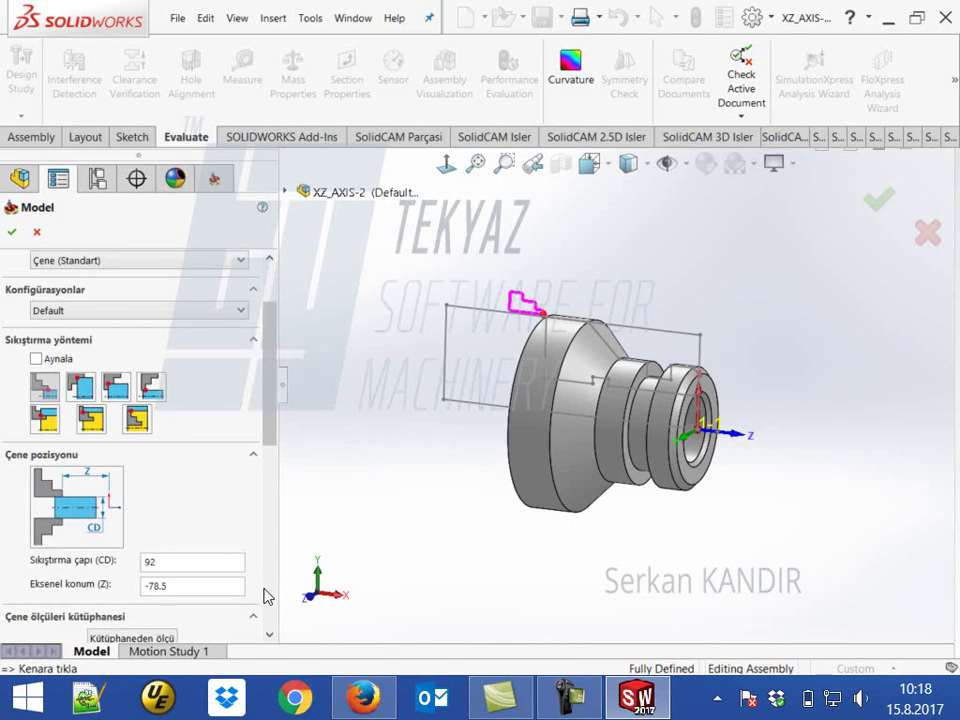
Try several other jaw clamping methods and return to the first one, clamping the outer diameter with stepped jaws.
{"action": "left_click", "coordinate": [70, 388]}
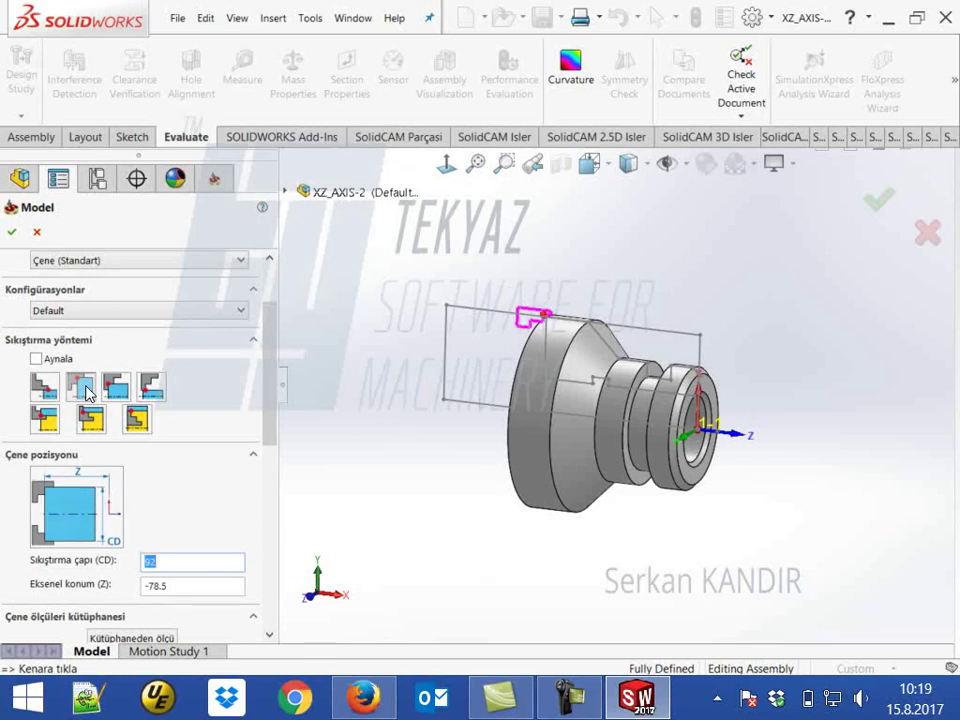
{"action": "left_click", "coordinate": [57, 392]}
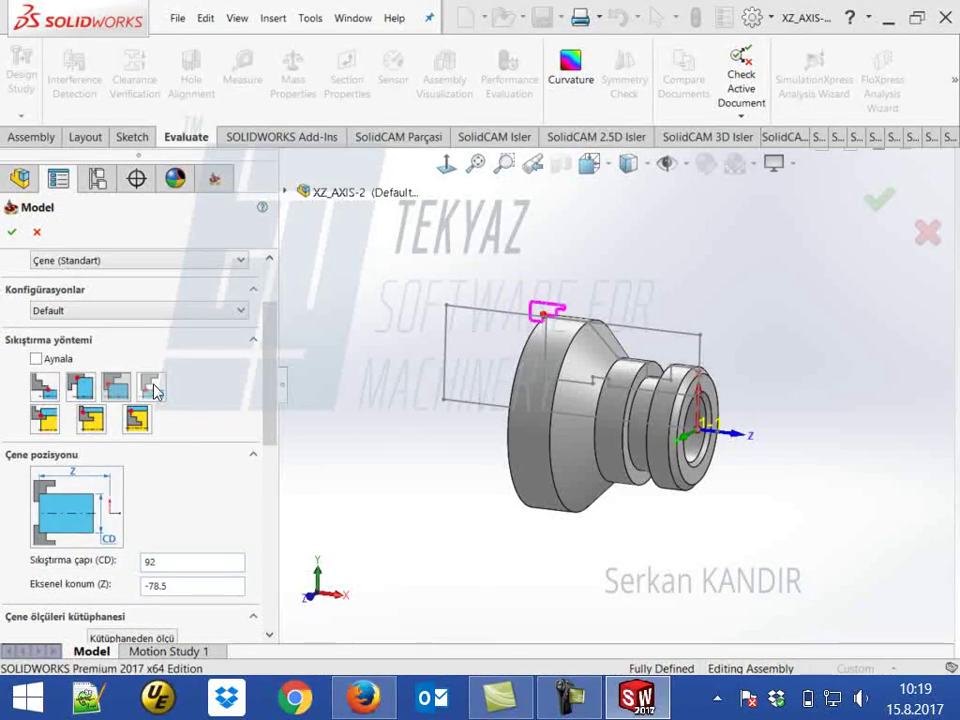
{"action": "left_click", "coordinate": [95, 420]}
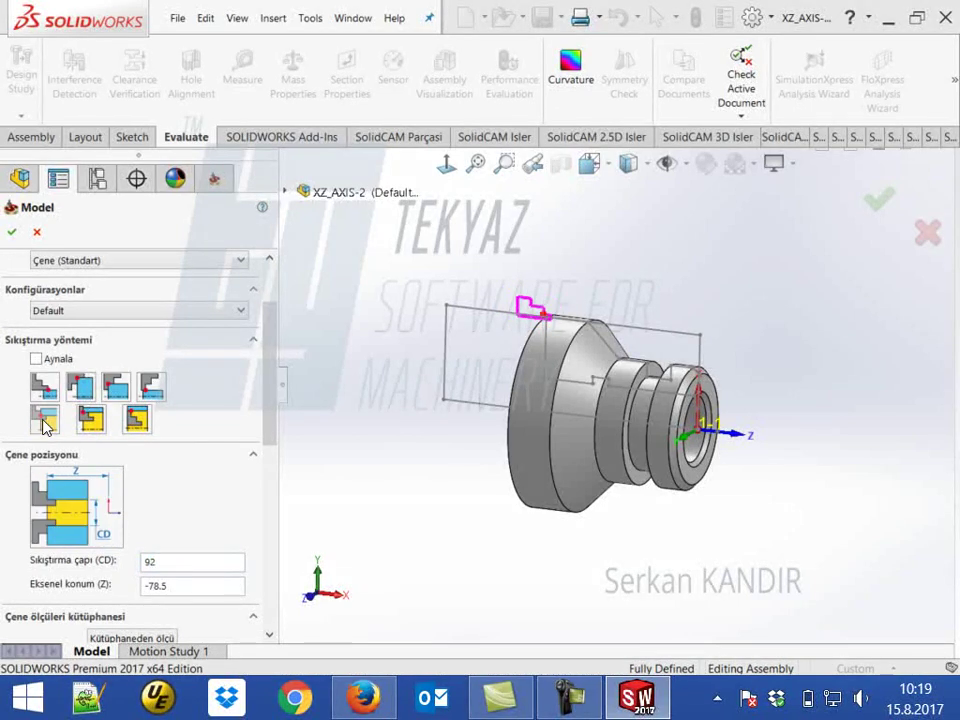
{"action": "left_click", "coordinate": [137, 420]}
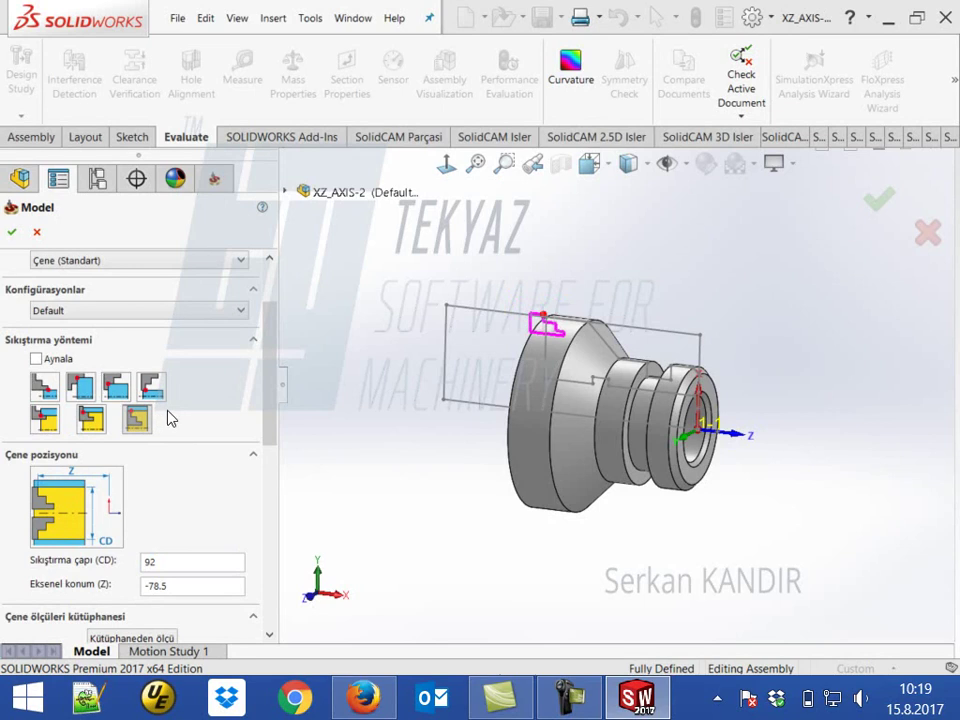
{"action": "left_click", "coordinate": [47, 395]}
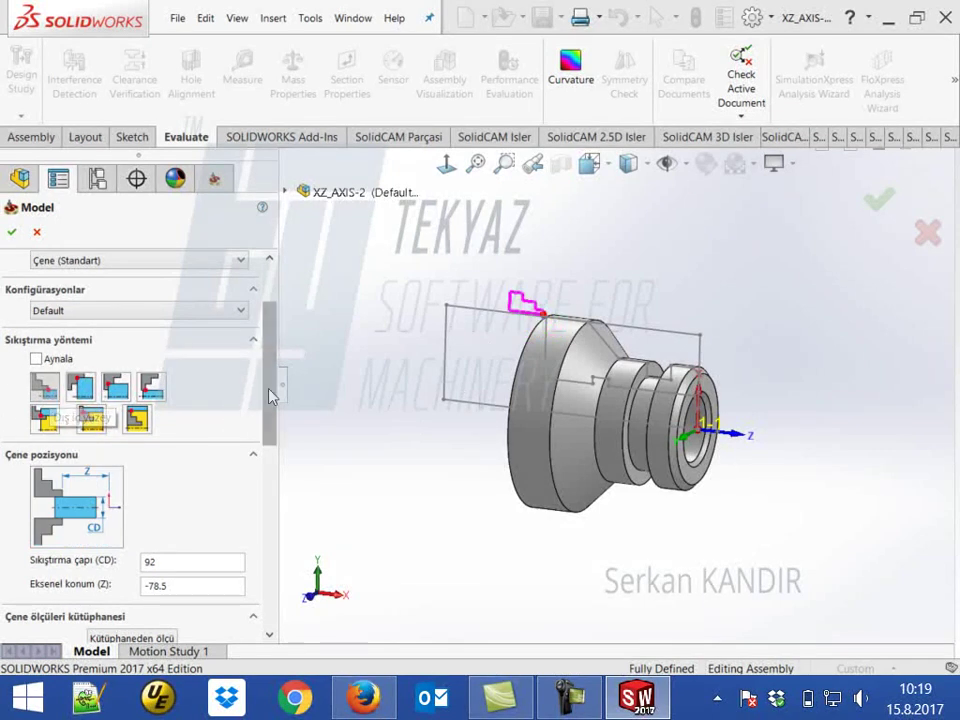
Set the jaw's axial position (Z) to -115, and re-pick it on the sketch's upper horizontal line at -115.09.
{"action": "left_click_drag", "start_coordinate": [268, 395], "coordinate": [281, 474]}
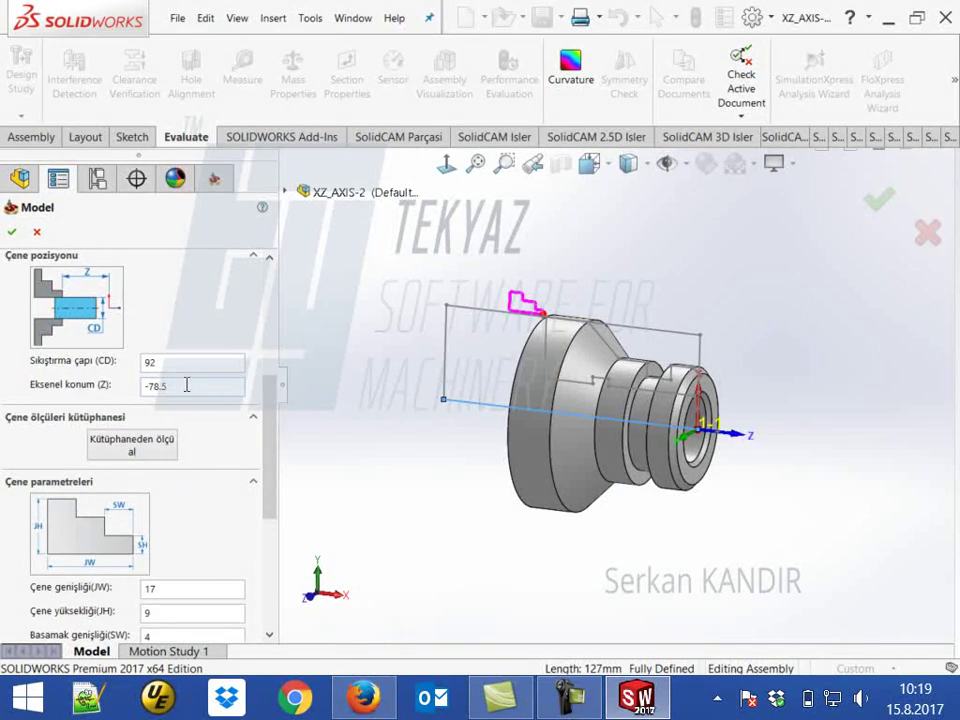
{"action": "left_click_drag", "start_coordinate": [197, 388], "coordinate": [111, 390]}
{"action": "type", "text": "-"}
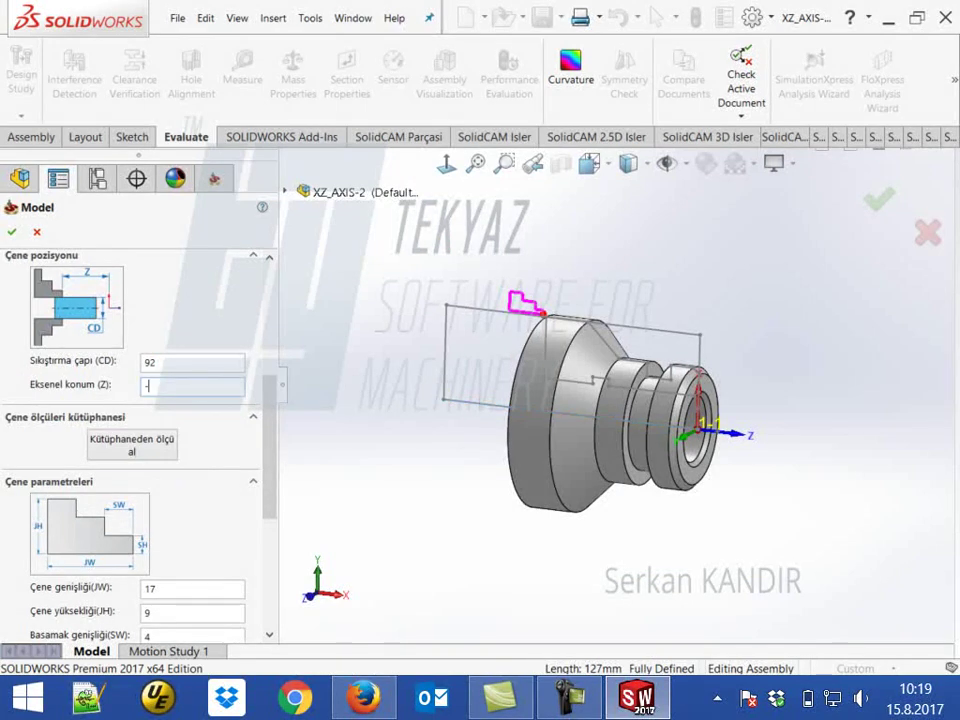
{"action": "type", "text": "115"}
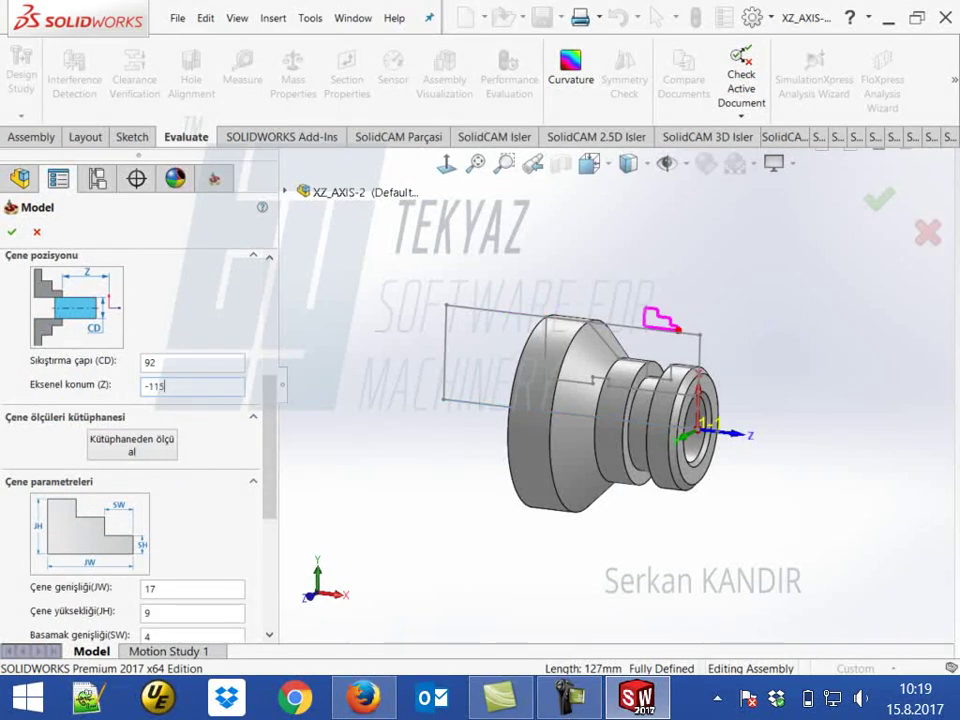
{"action": "middle_click_drag", "start_coordinate": [467, 312], "coordinate": [480, 298]}
{"action": "scroll", "coordinate": [508, 379], "scroll_direction": "down", "scroll_amount": 2}
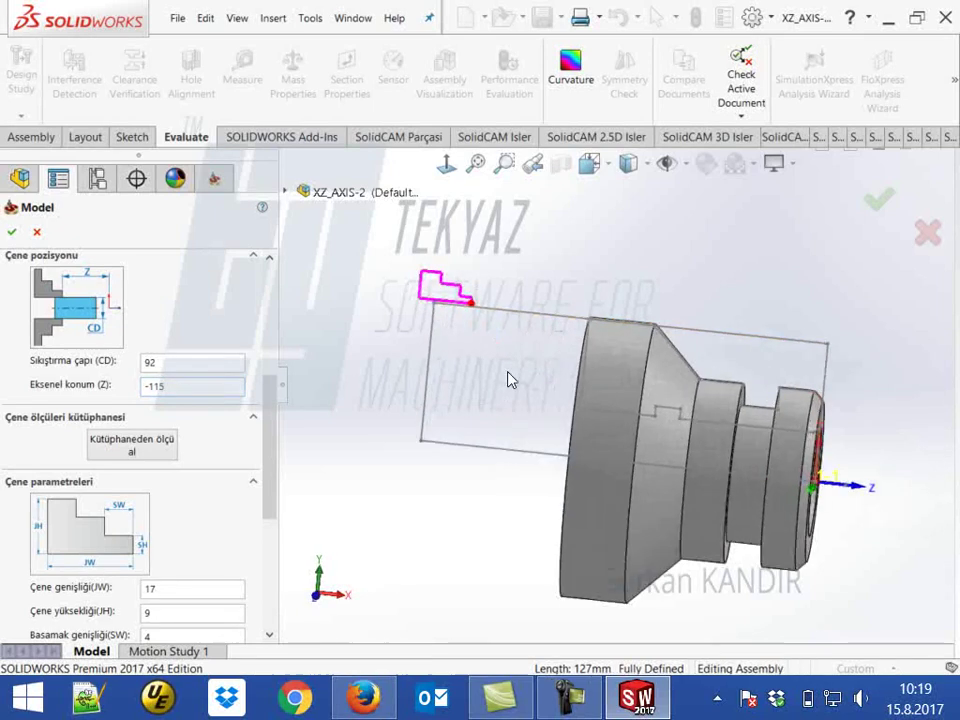
{"action": "middle_click_drag", "start_coordinate": [508, 379], "coordinate": [493, 357]}
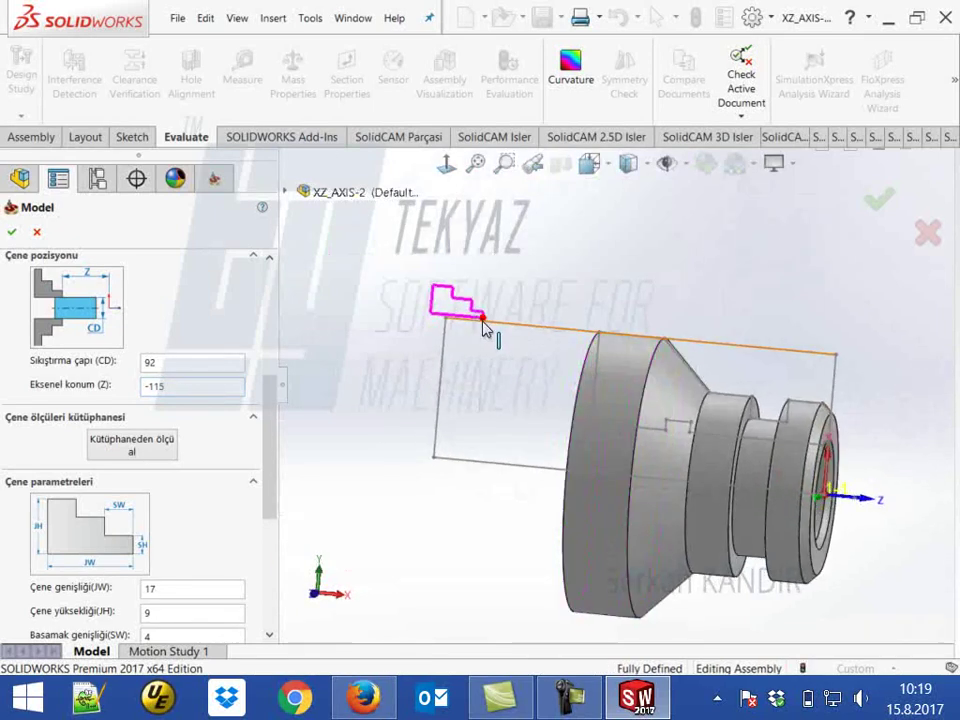
{"action": "left_click", "coordinate": [489, 330]}
Check the length of the sketch's rear vertical line and set the clamping diameter (CD) to 90.
{"action": "left_click", "coordinate": [191, 363]}
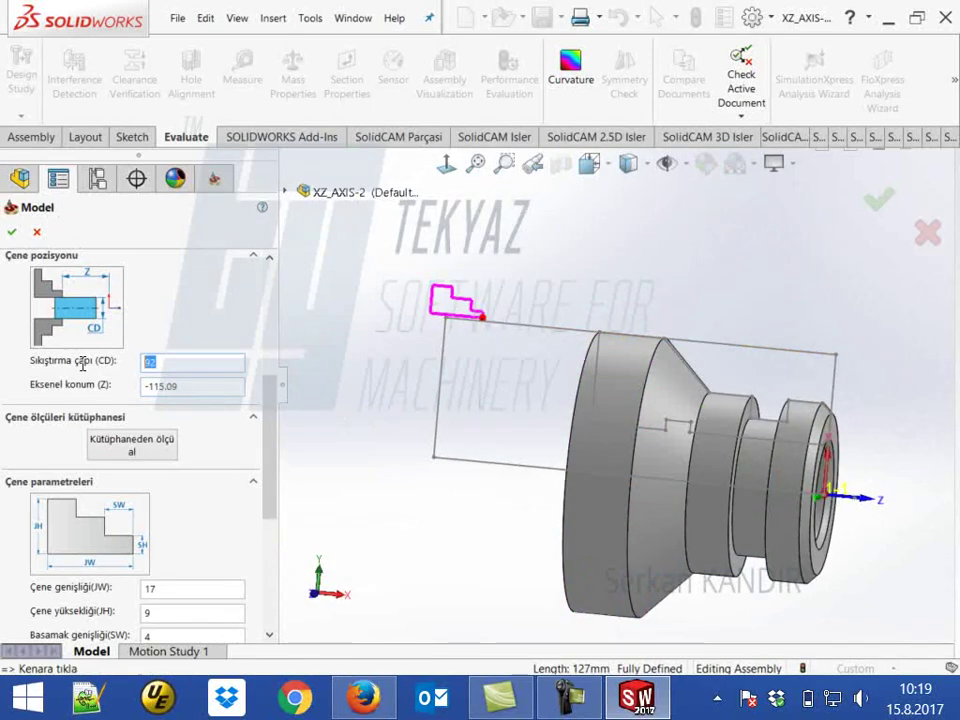
{"action": "left_click", "coordinate": [439, 437]}
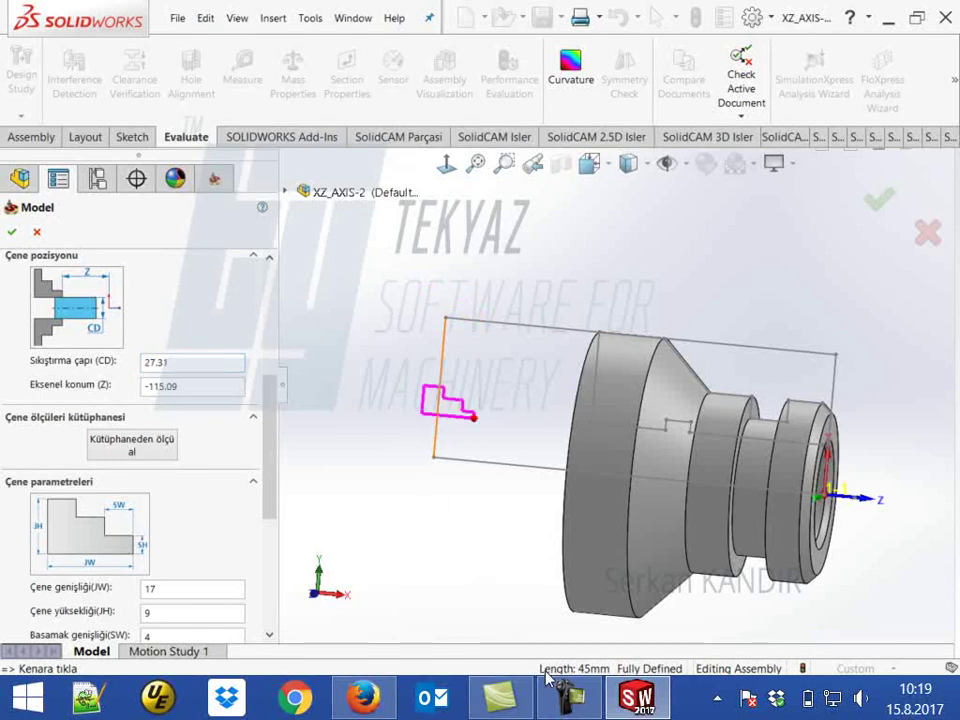
{"action": "double_click", "coordinate": [189, 362]}
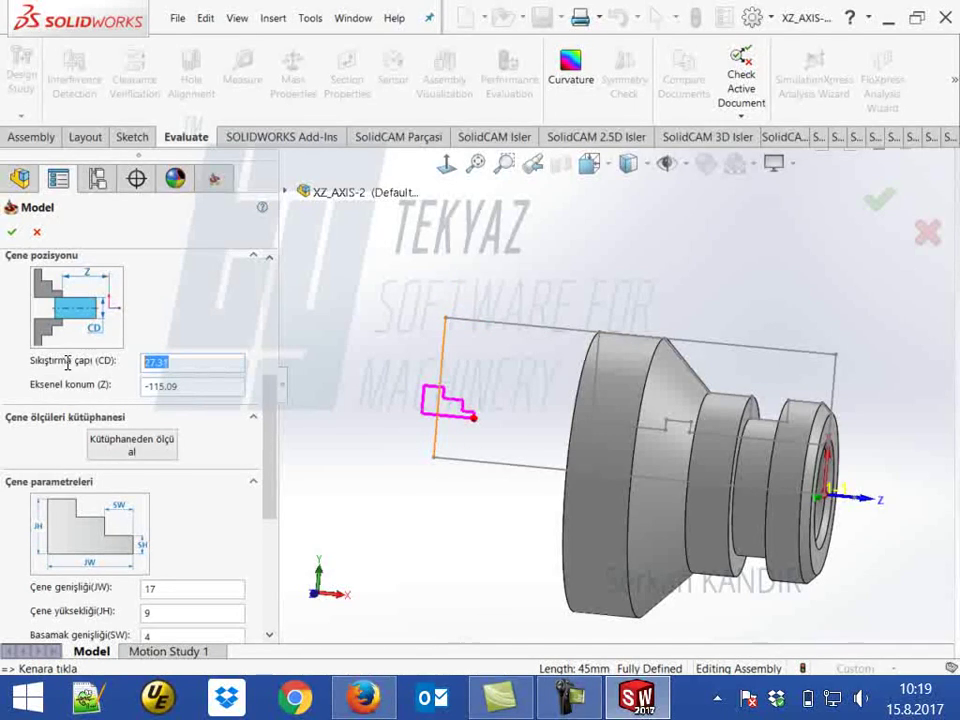
{"action": "type", "text": "45"}
{"action": "key", "text": "Return"}
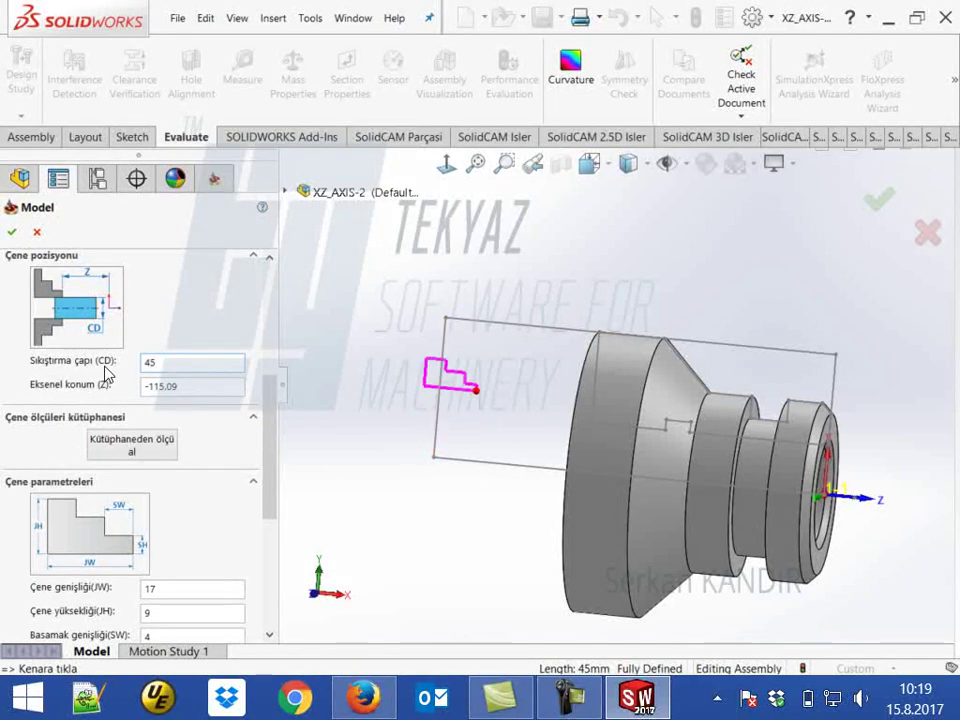
{"action": "type", "text": "90"}
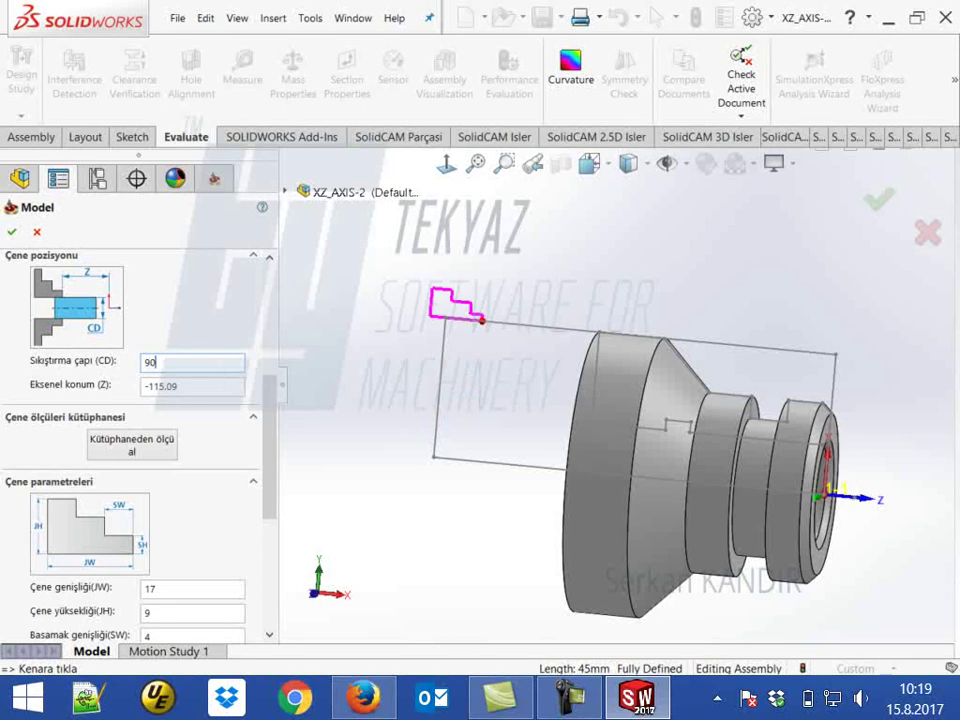
Set the jaw's axial position (Z) to -115.
{"action": "double_click", "coordinate": [198, 384]}
{"action": "type", "text": "-115"}
{"action": "left_click", "coordinate": [832, 505]}
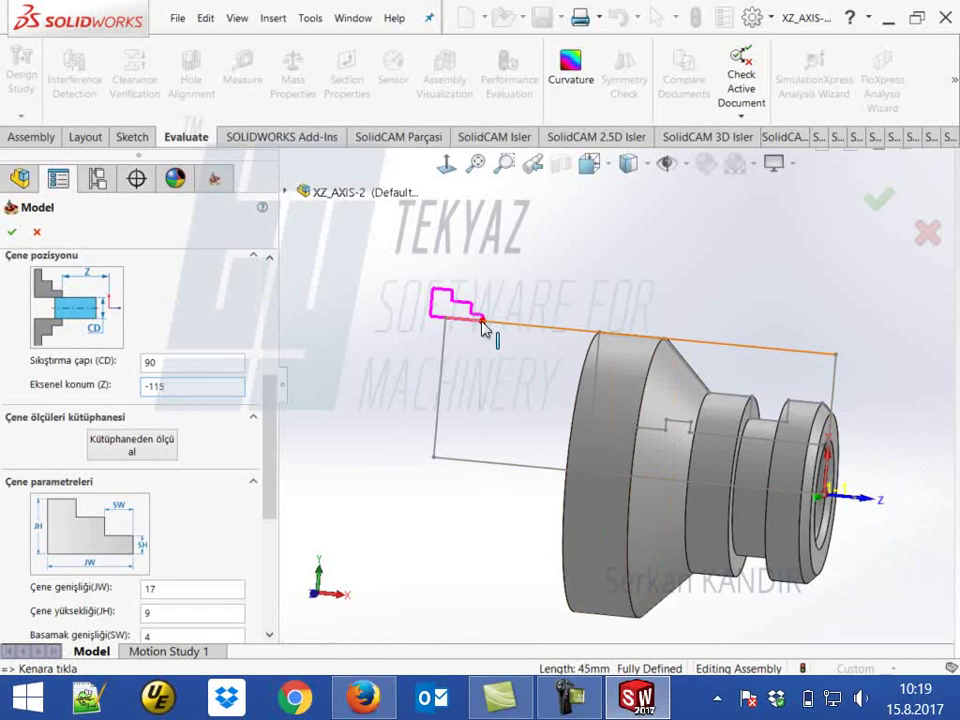
Set the jaw width (JW) to 100 and the jaw height (JH) to 80.
{"action": "left_click_drag", "start_coordinate": [274, 390], "coordinate": [276, 458]}
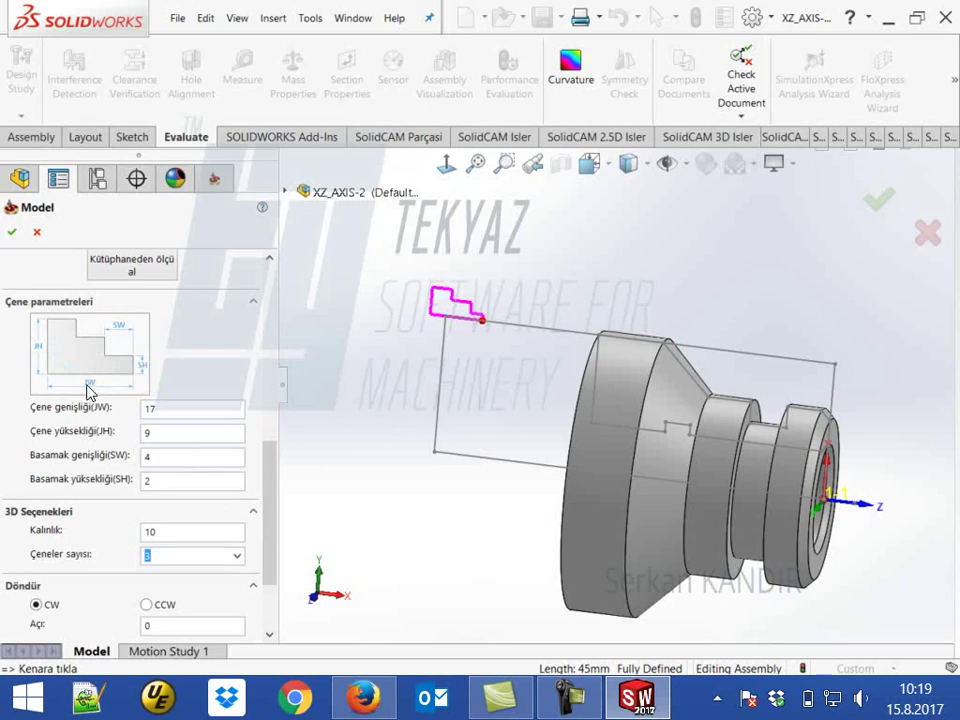
{"action": "double_click", "coordinate": [171, 406]}
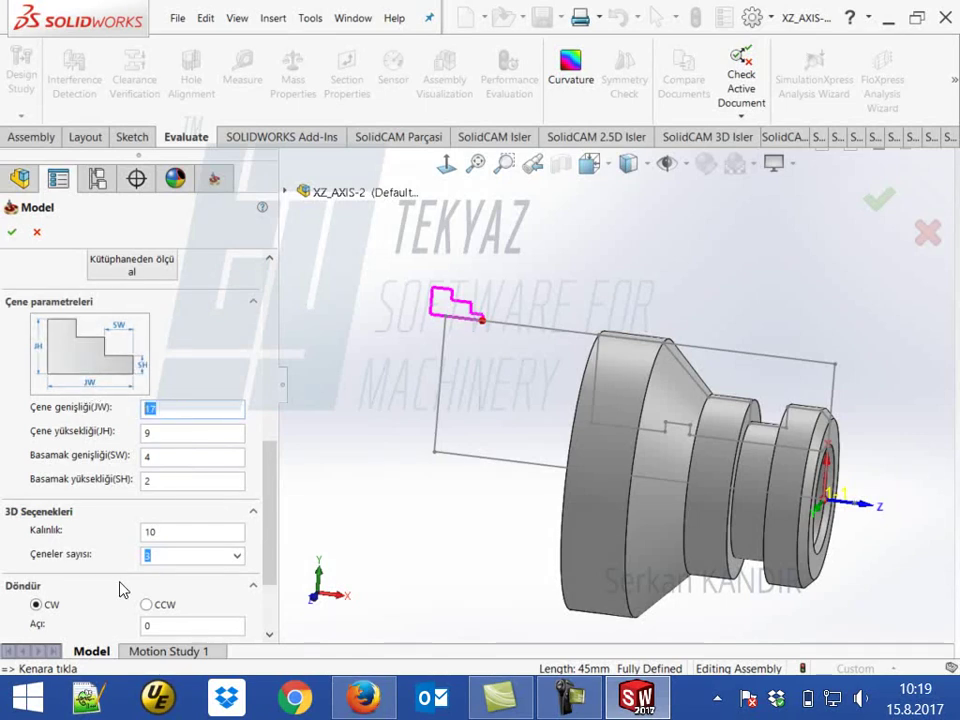
{"action": "type", "text": "100"}
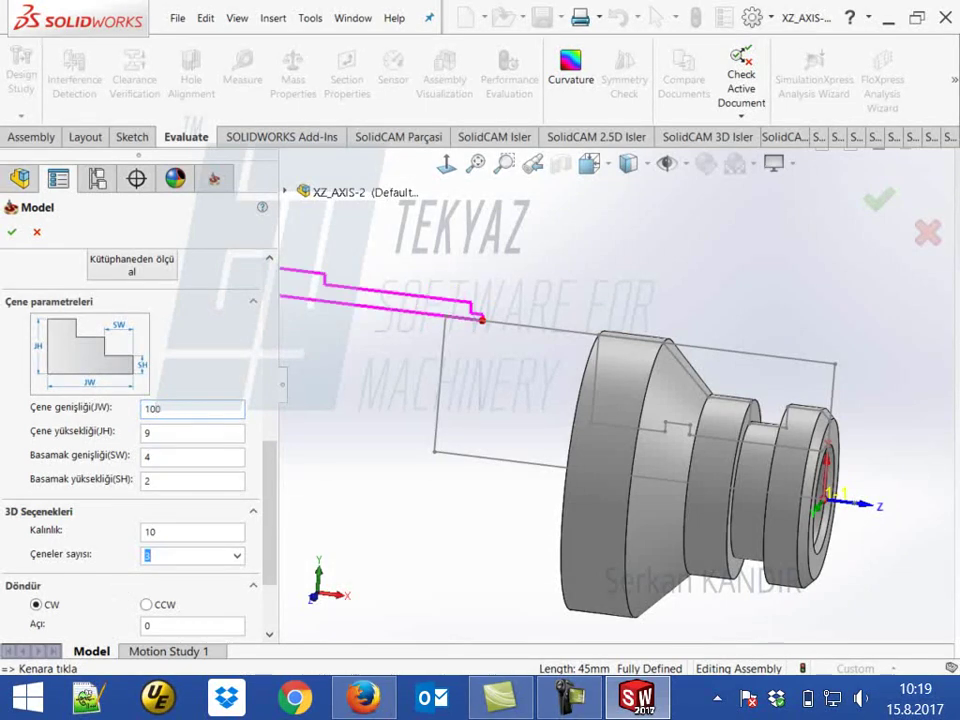
{"action": "scroll", "coordinate": [534, 497], "scroll_direction": "up", "scroll_amount": 3}
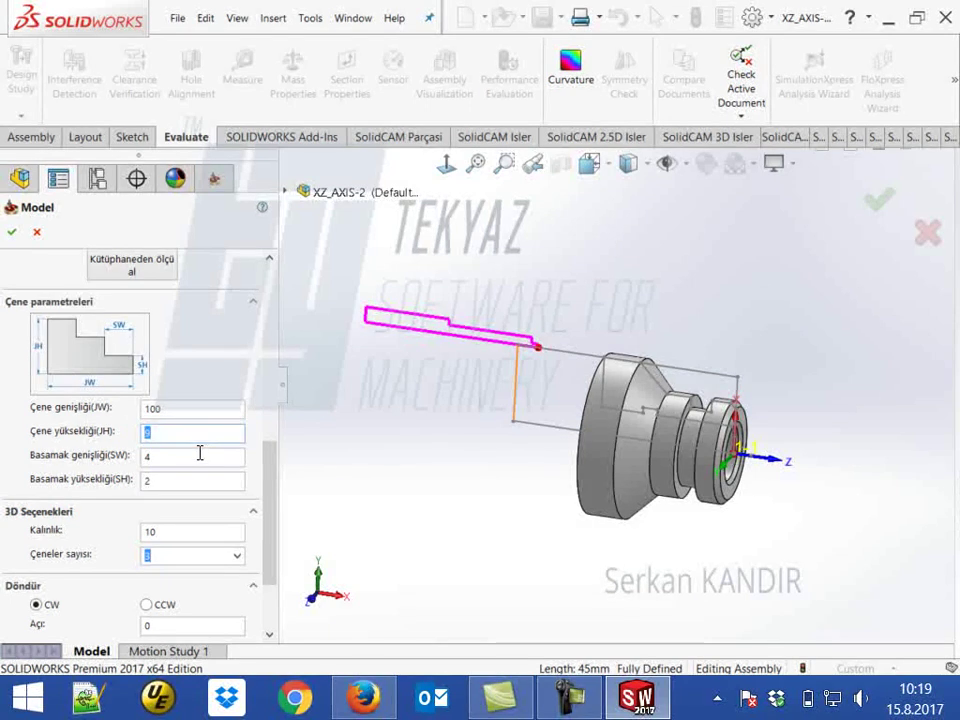
{"action": "type", "text": "80"}
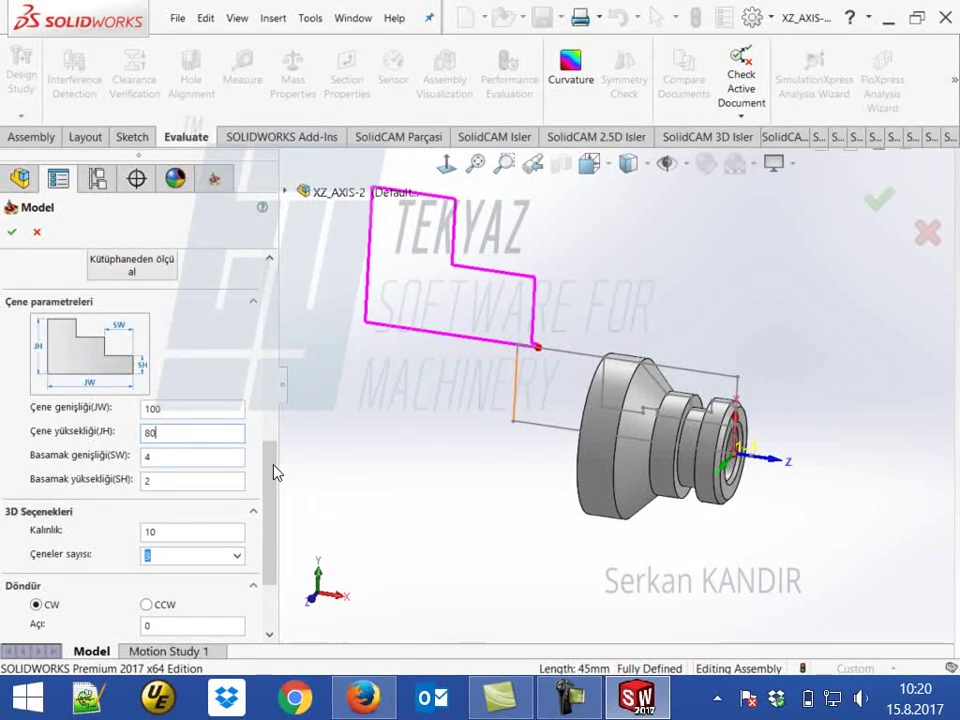
Set both the jaw's step width (SW) and its step height (SH) to 15.
{"action": "double_click", "coordinate": [163, 454]}
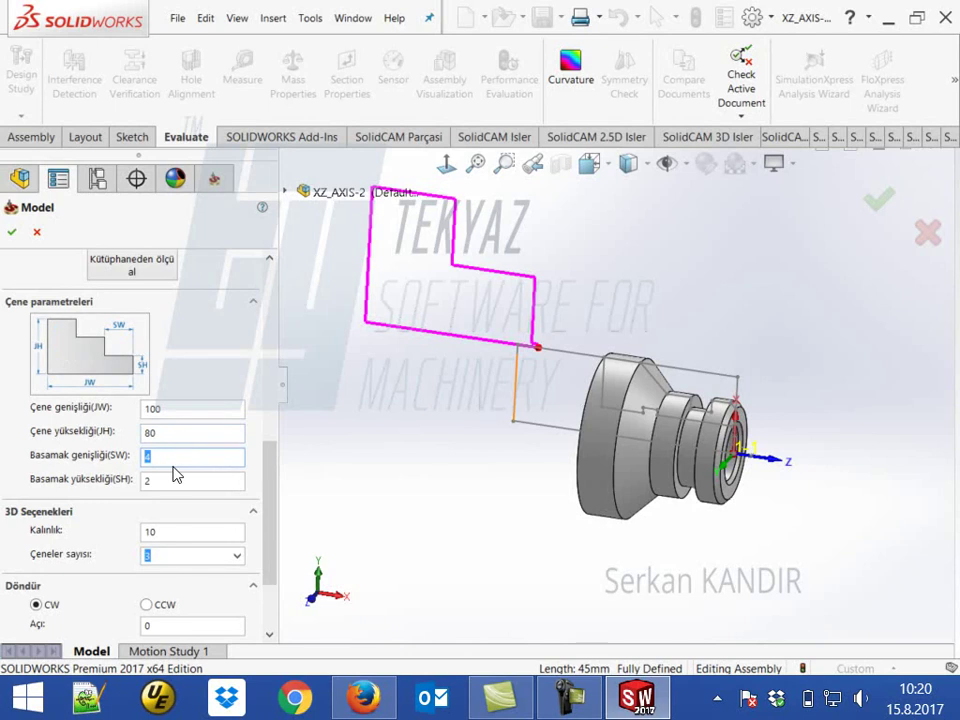
{"action": "type", "text": "10"}
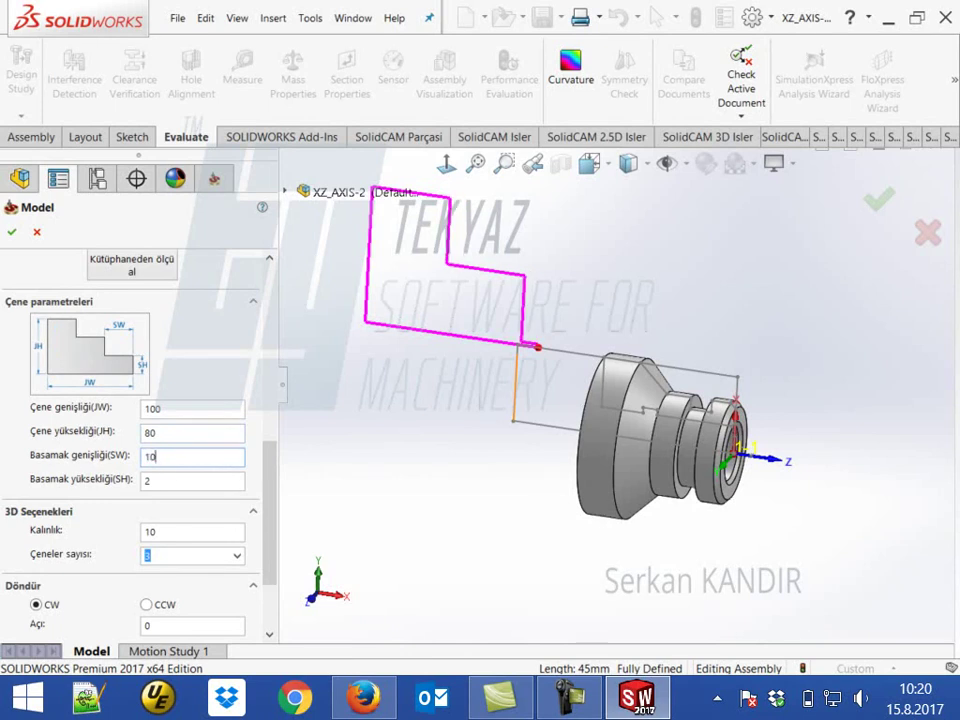
{"action": "double_click", "coordinate": [155, 479]}
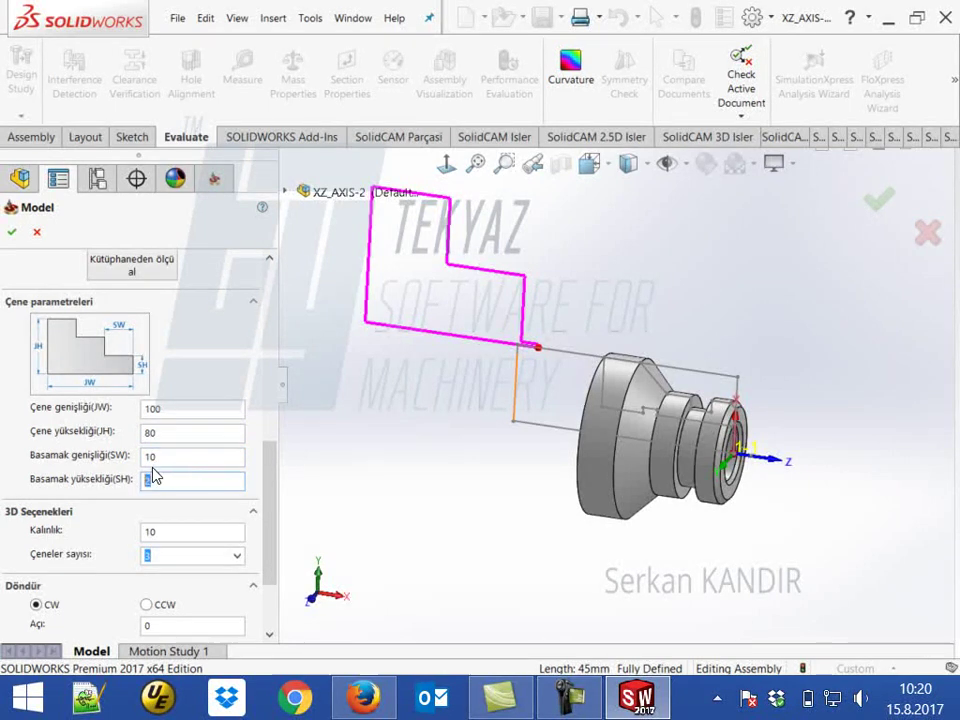
{"action": "key", "text": "shift+Tab"}
{"action": "type", "text": "15"}
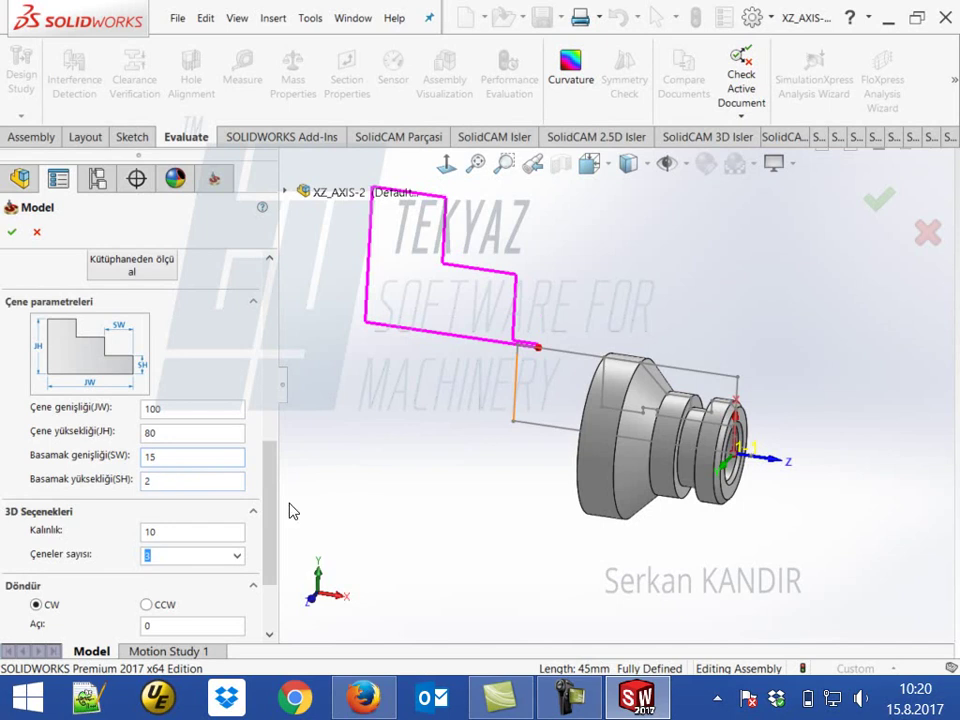
{"action": "double_click", "coordinate": [167, 480]}
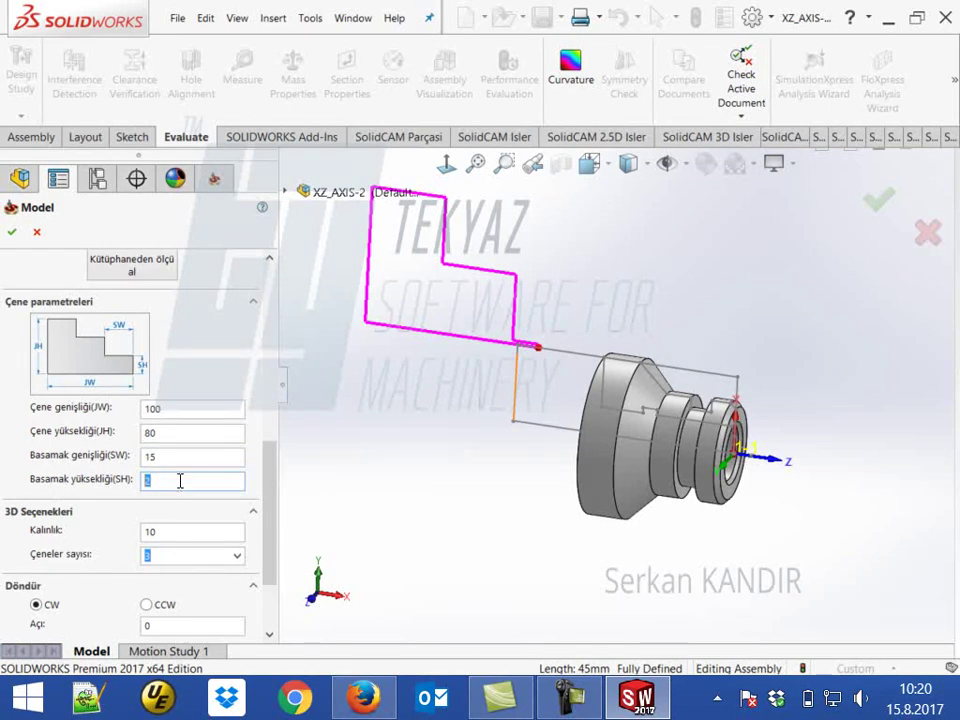
{"action": "type", "text": "15"}
Change the jaw's axial position (Z) to -110 and check its placement against the part.
{"action": "middle_click_drag", "start_coordinate": [767, 591], "coordinate": [758, 545]}
{"action": "left_click_drag", "start_coordinate": [274, 471], "coordinate": [274, 400]}
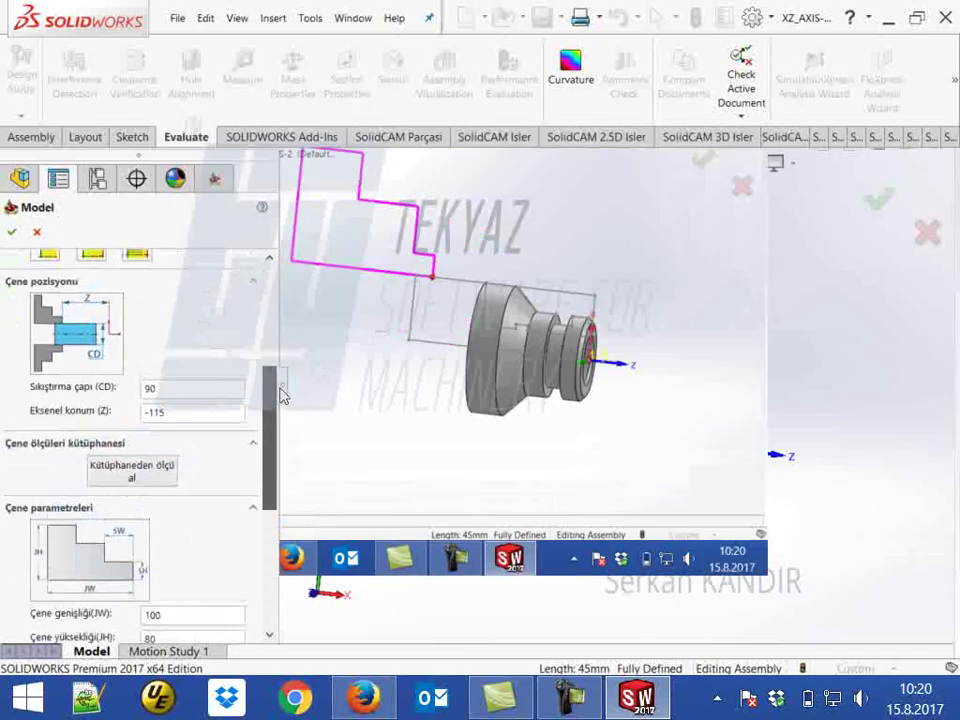
{"action": "left_click", "coordinate": [189, 402]}
{"action": "key", "text": "BackSpace"}
{"action": "type", "text": "0"}
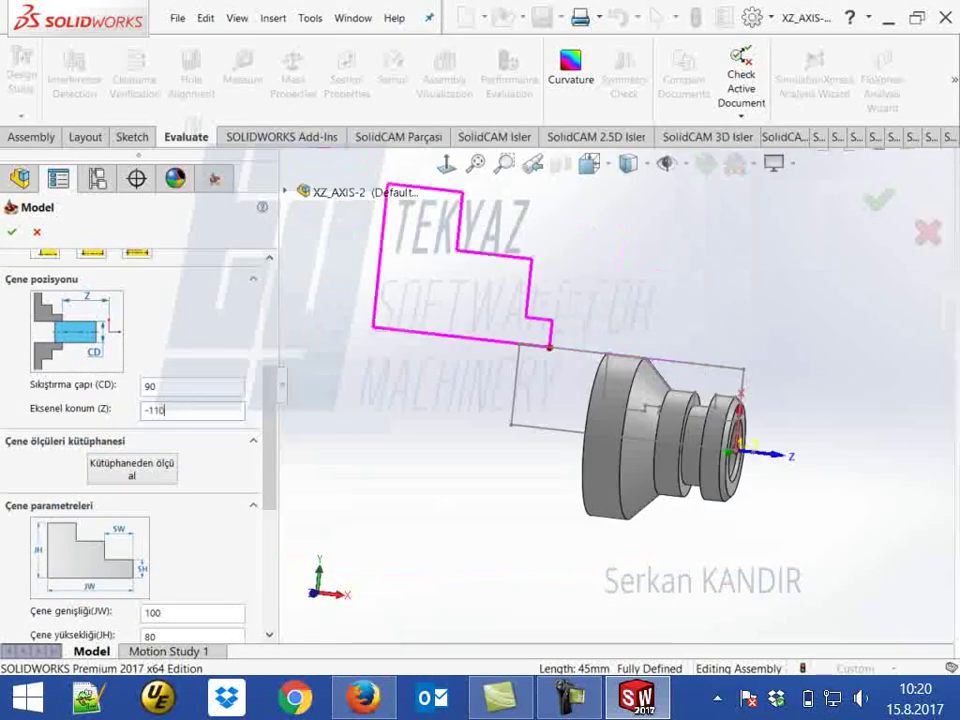
{"action": "mouse_move", "coordinate": [546, 480]}
{"action": "middle_mouse_down"}
{"action": "mouse_move", "coordinate": [568, 476]}
{"action": "mouse_move", "coordinate": [538, 502]}
{"action": "middle_mouse_up"}
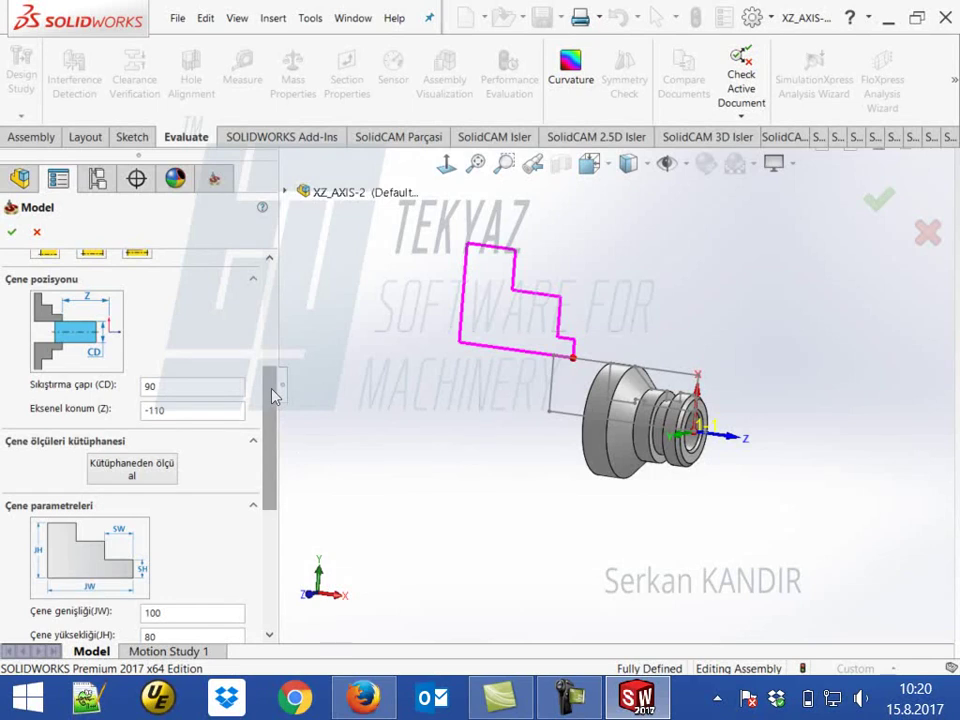
Set the jaw thickness (Kalınlık) to 15 in the 3D options and keep the number of jaws at 3.
{"action": "left_click_drag", "start_coordinate": [272, 394], "coordinate": [272, 522]}
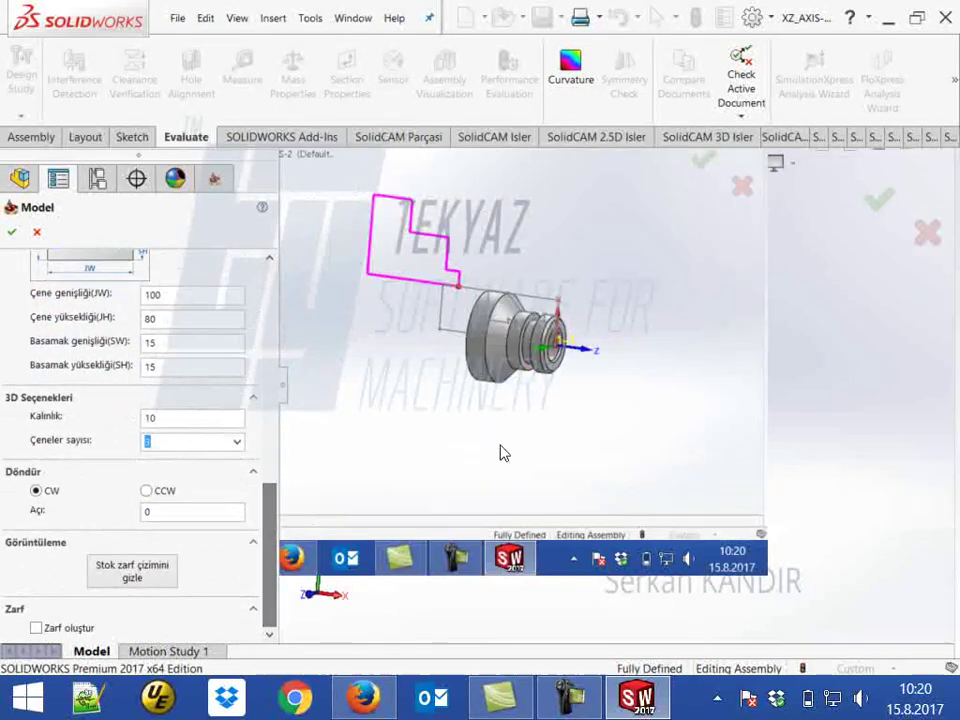
{"action": "mouse_move", "coordinate": [499, 452]}
{"action": "middle_mouse_down"}
{"action": "mouse_move", "coordinate": [531, 439]}
{"action": "mouse_move", "coordinate": [531, 452]}
{"action": "mouse_move", "coordinate": [486, 463]}
{"action": "mouse_move", "coordinate": [495, 468]}
{"action": "middle_mouse_up"}
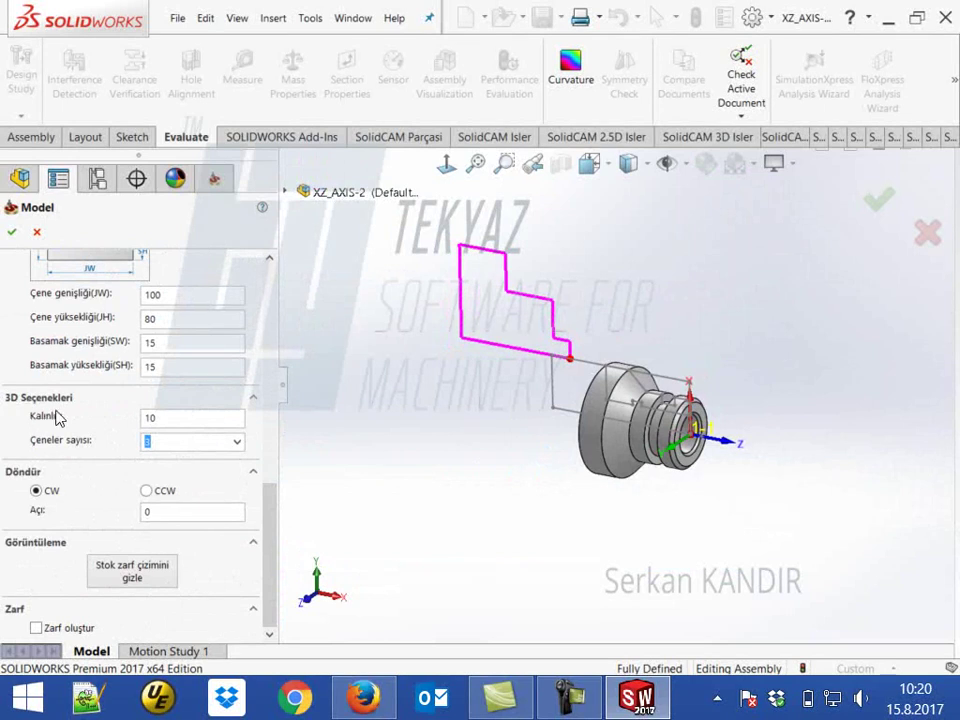
{"action": "double_click", "coordinate": [171, 418]}
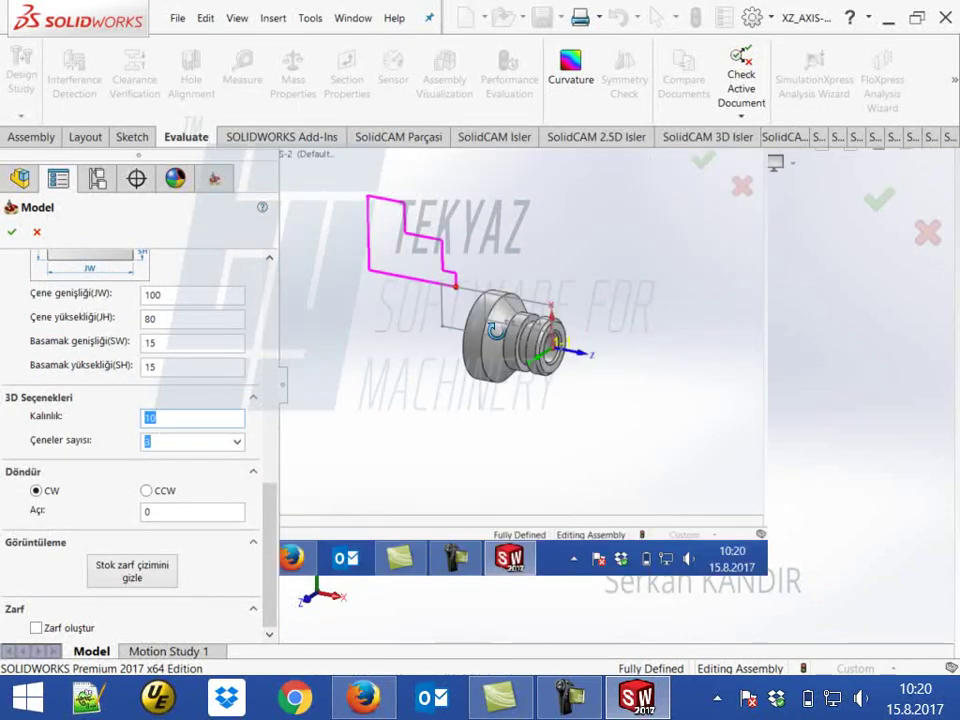
{"action": "middle_click_drag", "start_coordinate": [455, 372], "coordinate": [471, 407]}
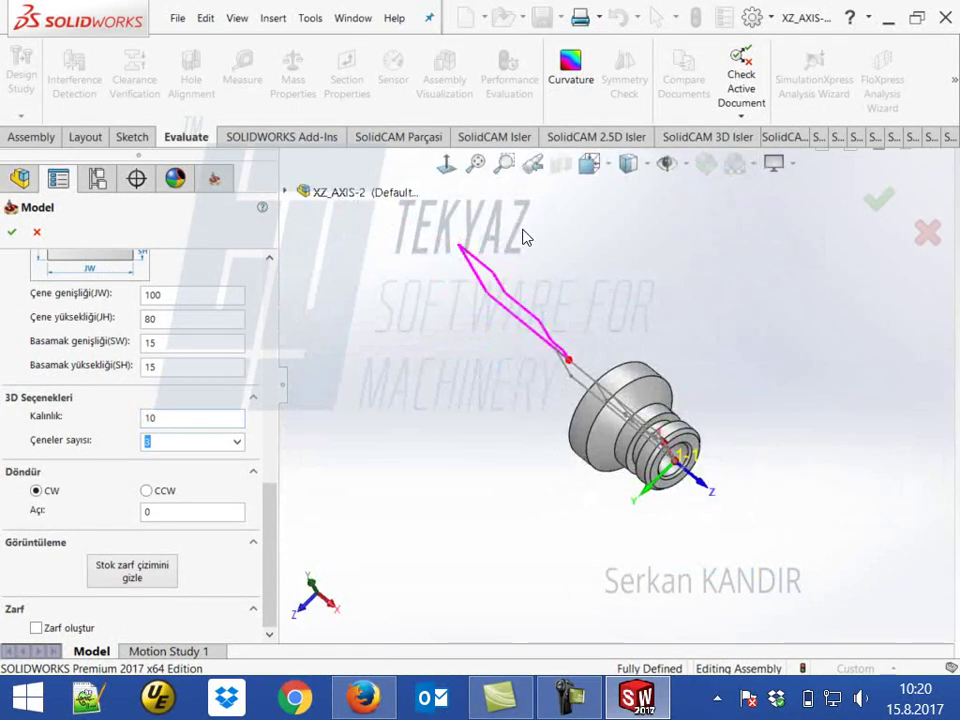
{"action": "left_click_drag", "start_coordinate": [163, 418], "coordinate": [96, 422]}
{"action": "type", "text": "15"}
{"action": "left_click", "coordinate": [237, 443]}
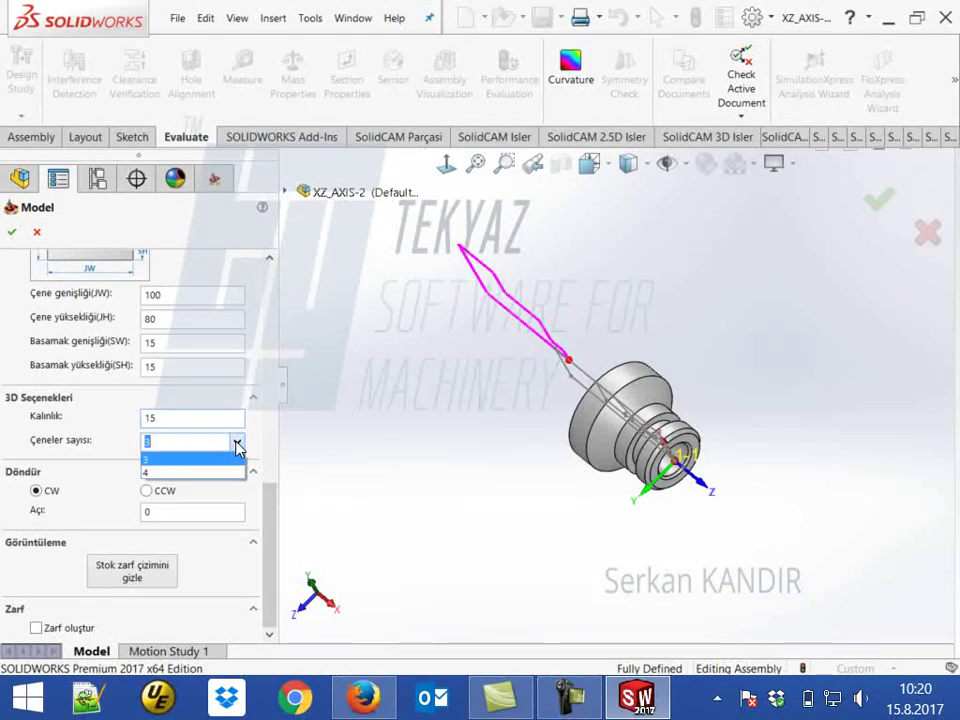
{"action": "left_click", "coordinate": [155, 462]}
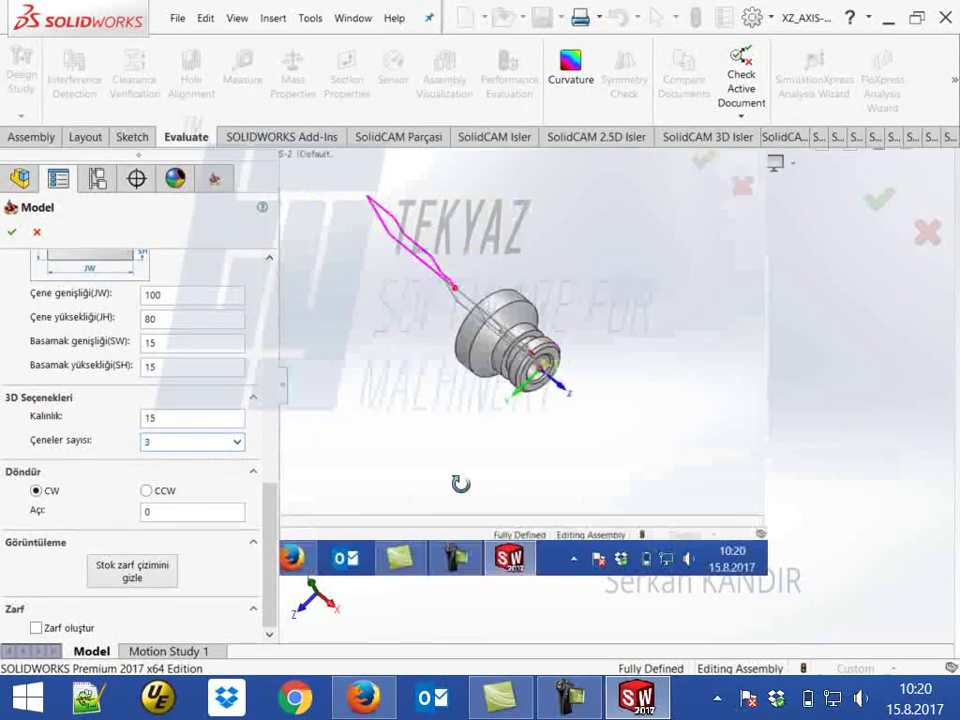
{"action": "mouse_move", "coordinate": [499, 398]}
{"action": "middle_mouse_down"}
{"action": "mouse_move", "coordinate": [482, 373]}
{"action": "mouse_move", "coordinate": [506, 373]}
{"action": "mouse_move", "coordinate": [486, 416]}
{"action": "mouse_move", "coordinate": [484, 398]}
{"action": "middle_mouse_up"}
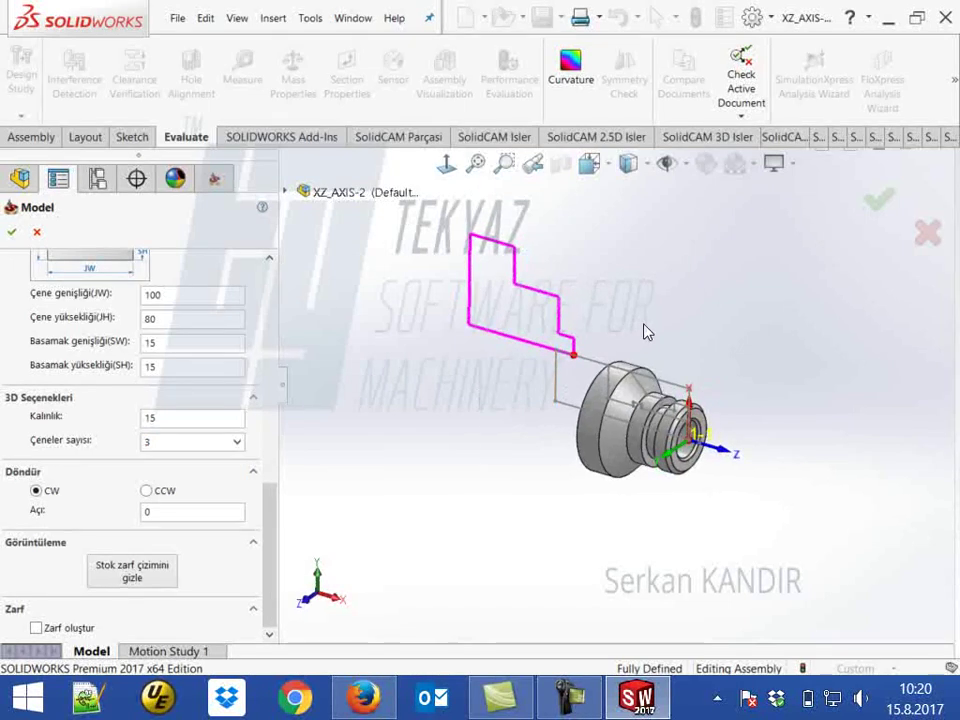
{"action": "scroll", "coordinate": [640, 325], "scroll_direction": "down", "scroll_amount": 3}
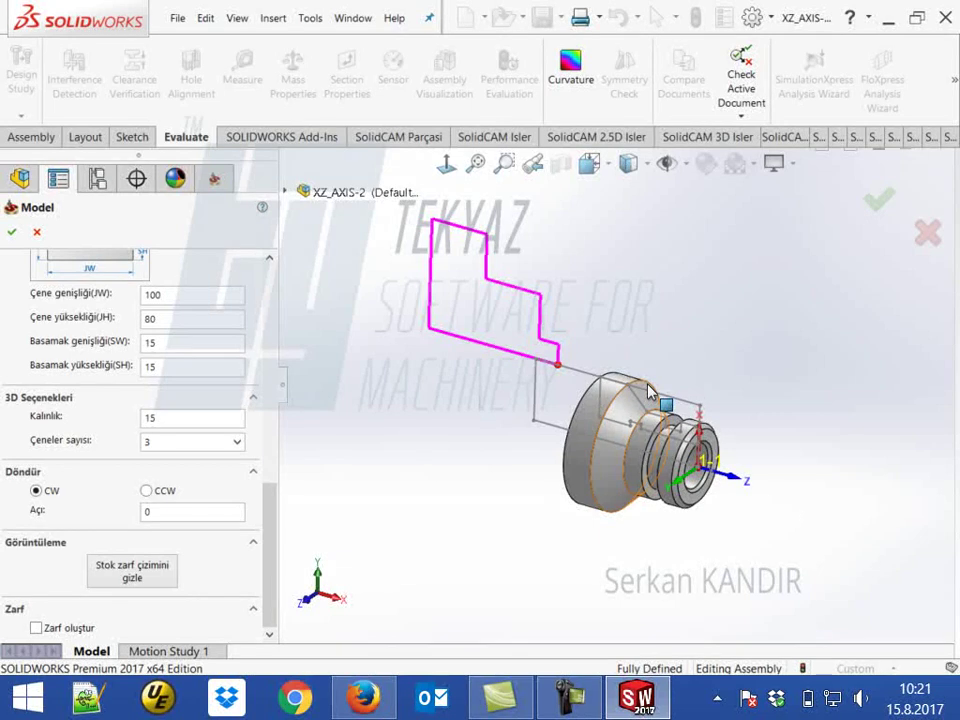
Review the main spindle jaw's position and dimensions in a view normal to its profile, and accept the fixture definition.
{"action": "middle_click_drag", "start_coordinate": [525, 512], "coordinate": [563, 478]}
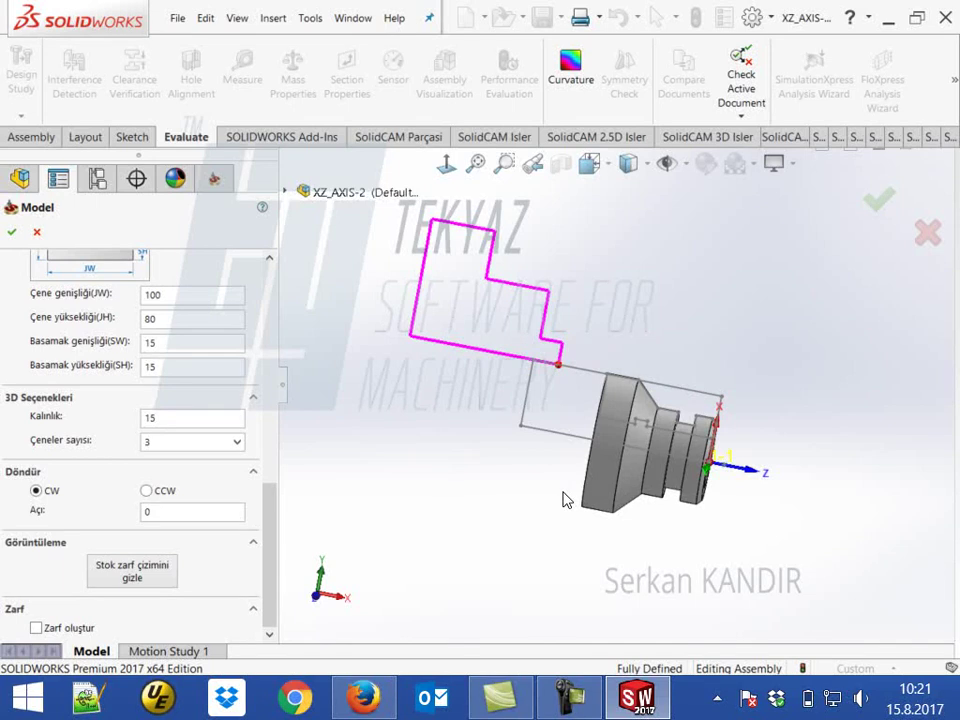
{"action": "left_click", "coordinate": [447, 164]}
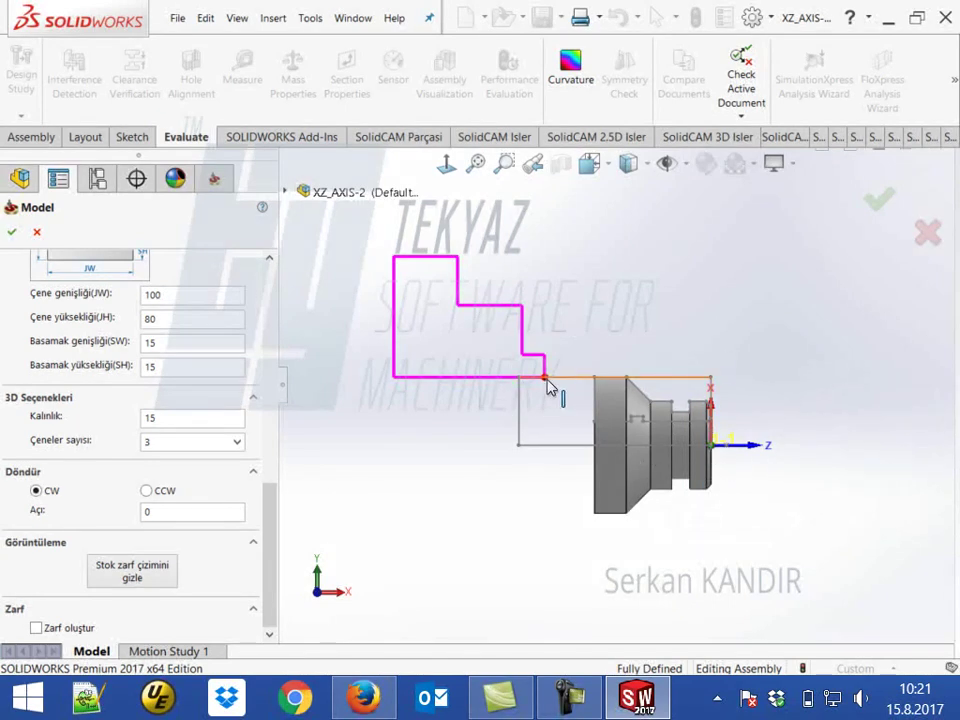
{"action": "left_click_drag", "start_coordinate": [278, 535], "coordinate": [274, 462]}
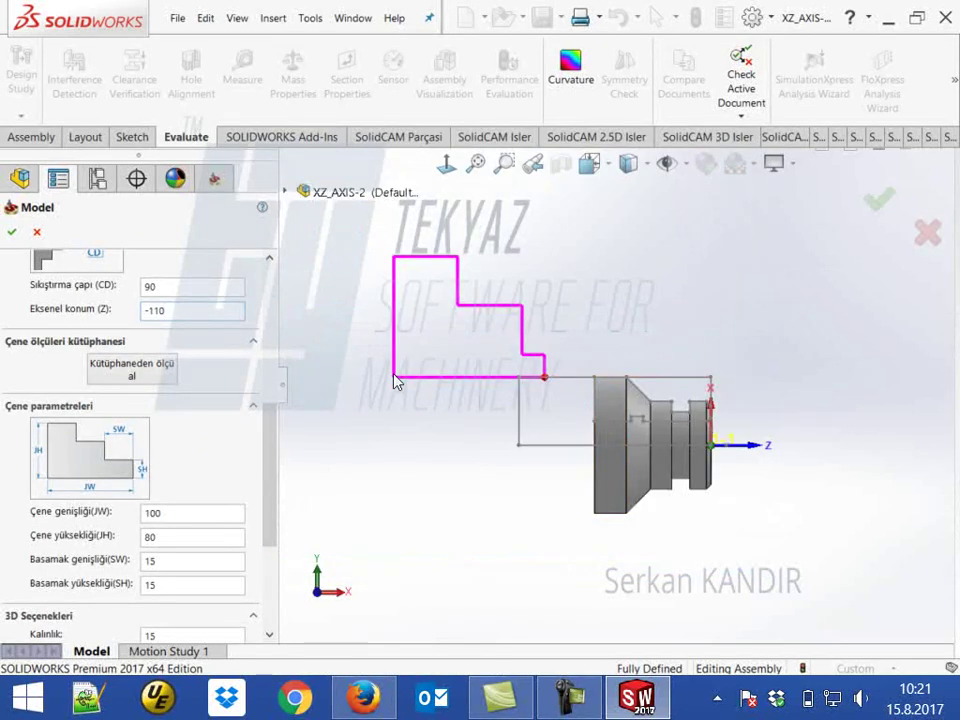
{"action": "left_click", "coordinate": [394, 459]}
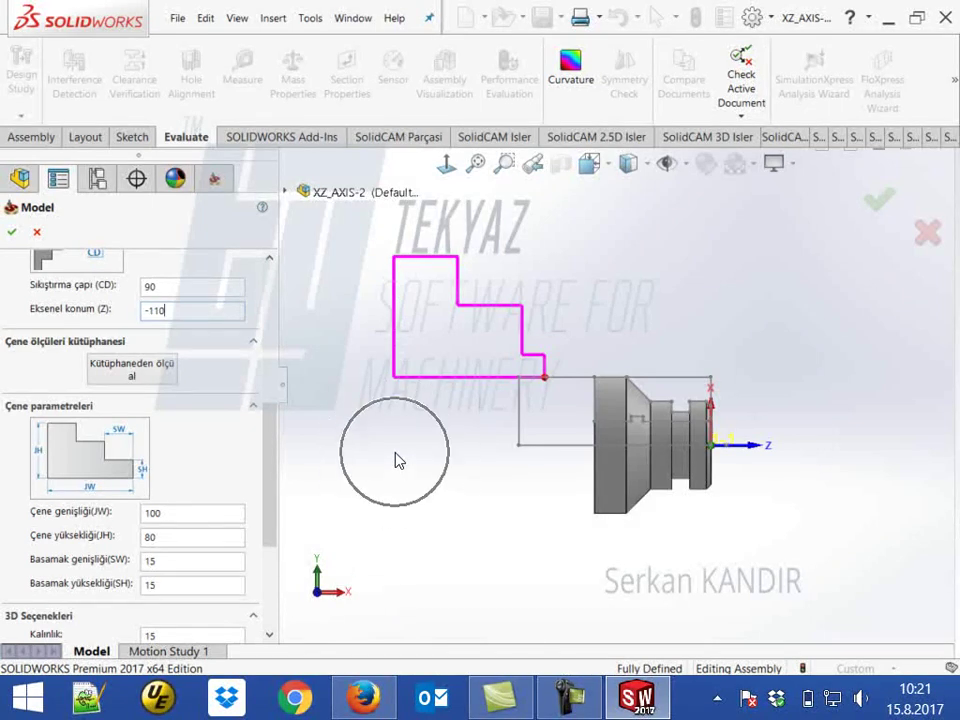
{"action": "double_click", "coordinate": [197, 512]}
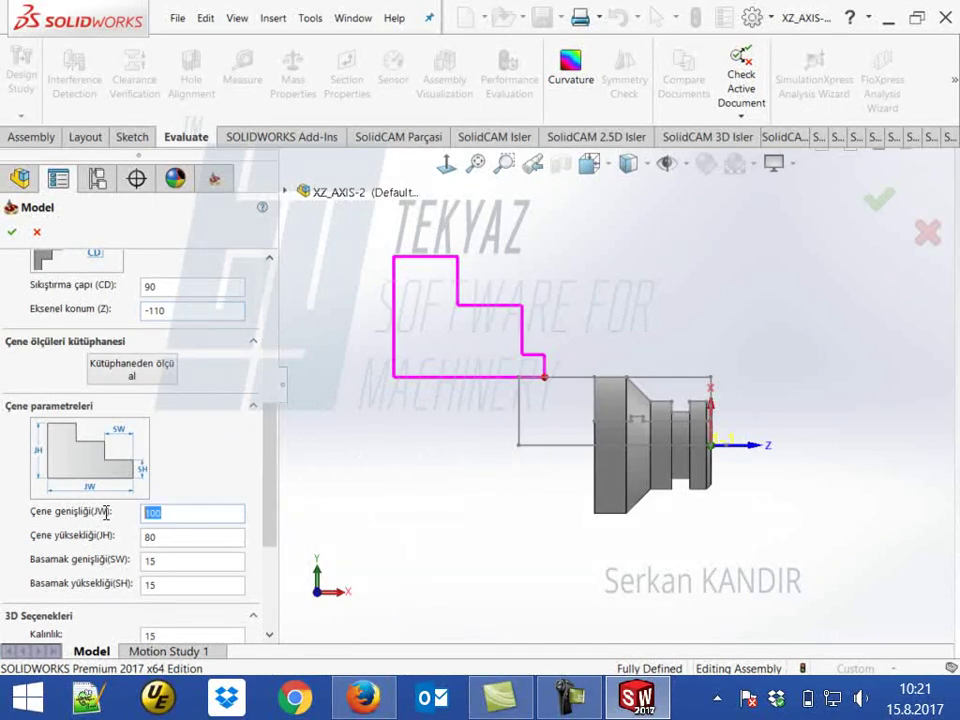
{"action": "left_click", "coordinate": [14, 234]}
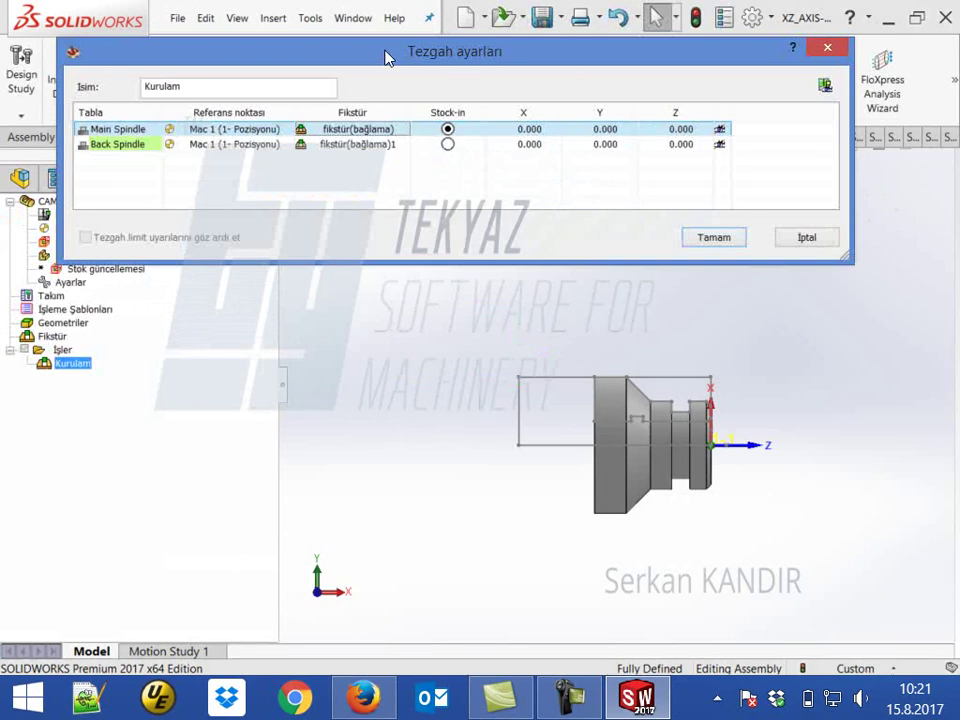
Set the Main Spindle's Z offset to 210 in the machine setup and preview its reference point on the model.
{"action": "left_click_drag", "start_coordinate": [387, 58], "coordinate": [370, 50]}
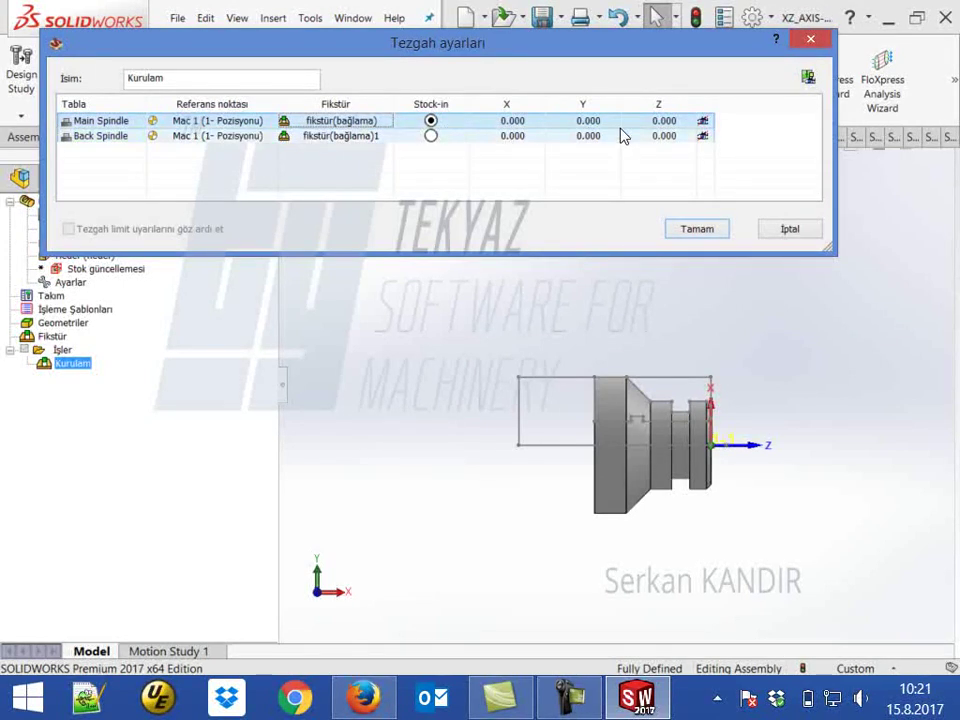
{"action": "left_click", "coordinate": [678, 121]}
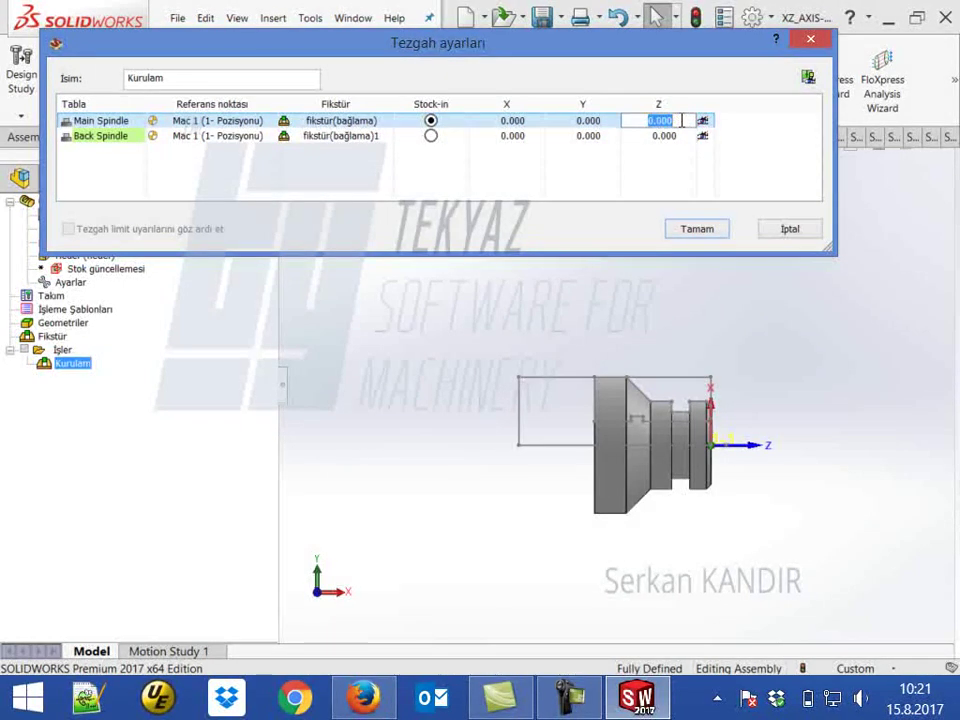
{"action": "type", "text": "1"}
{"action": "type", "text": "2510"}
{"action": "type", "text": "0"}
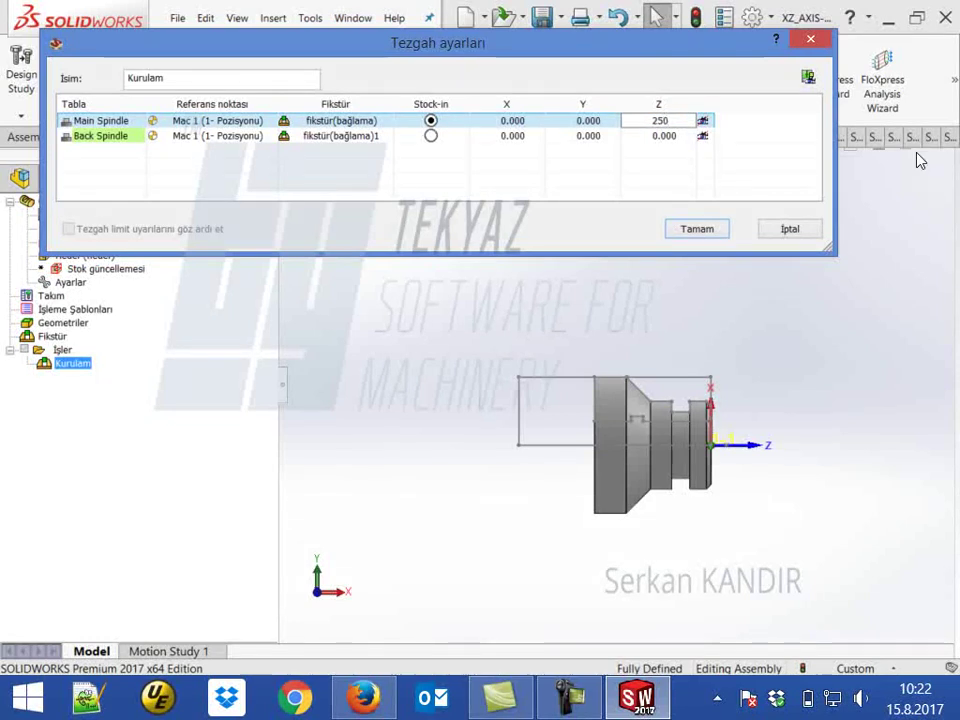
{"action": "left_click", "coordinate": [705, 122]}
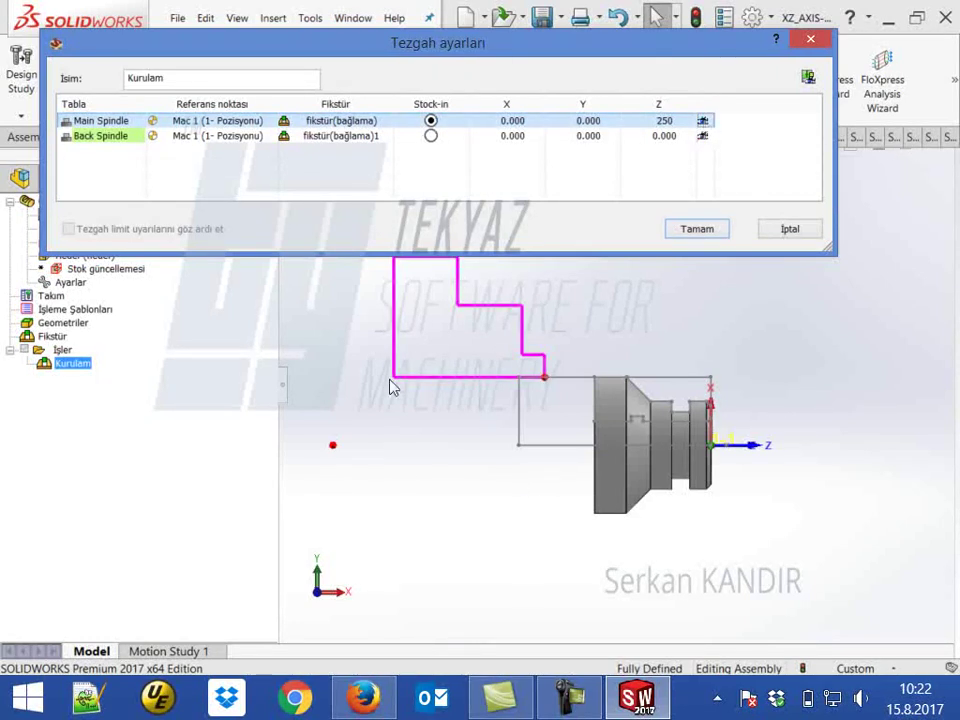
{"action": "left_click", "coordinate": [662, 120]}
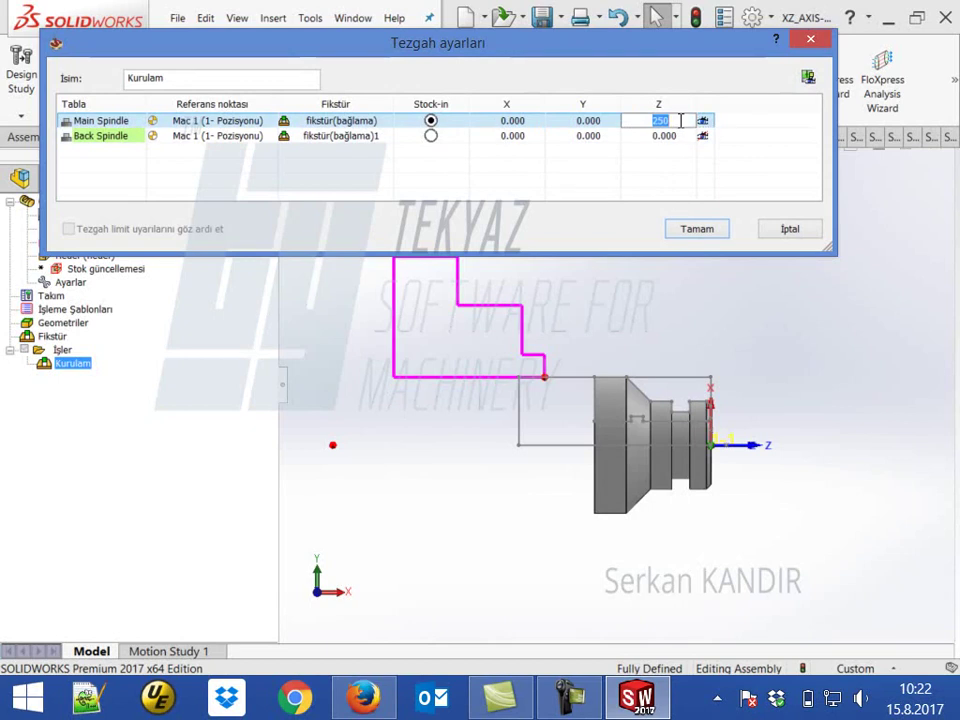
{"action": "type", "text": "210"}
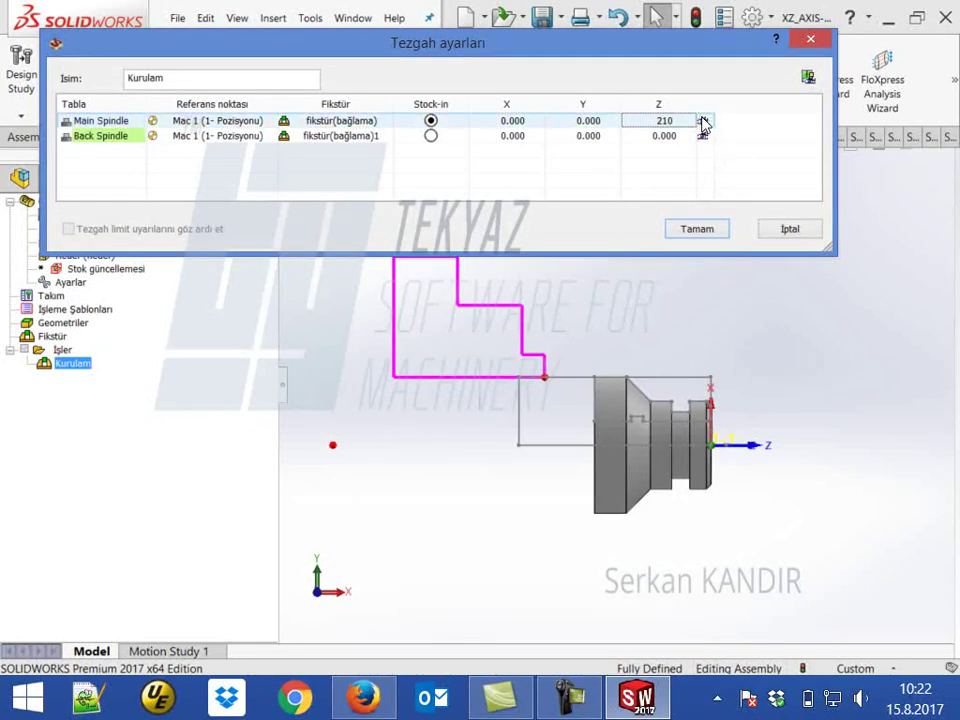
{"action": "left_click", "coordinate": [703, 121]}
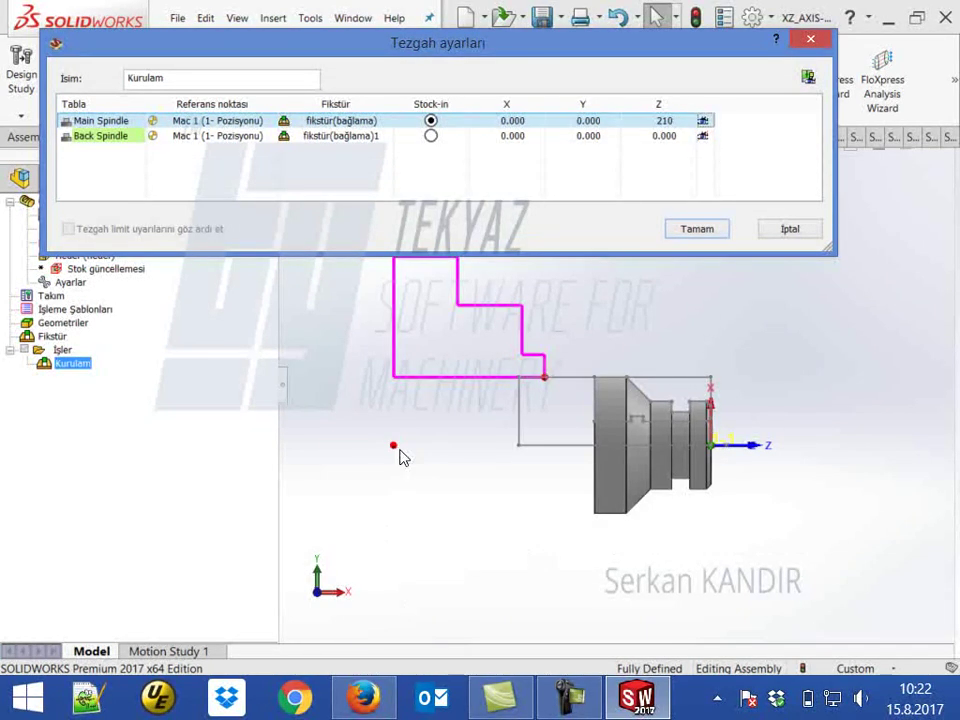
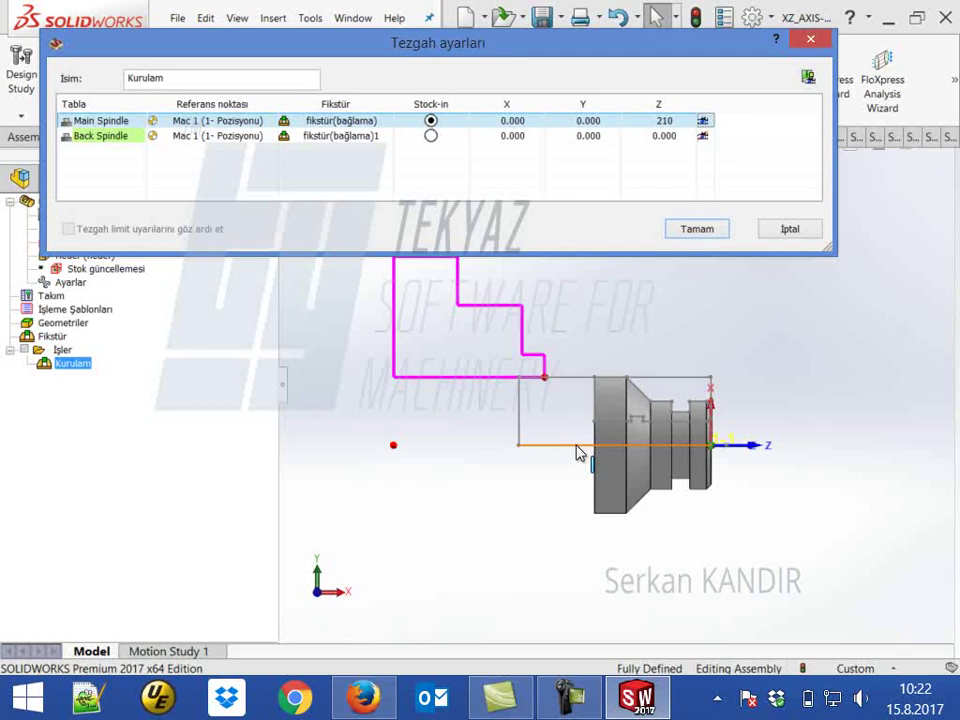
Set the Back Spindle's reference point to Mac 2 (1- Pozisyonu).
{"action": "left_click", "coordinate": [246, 139]}
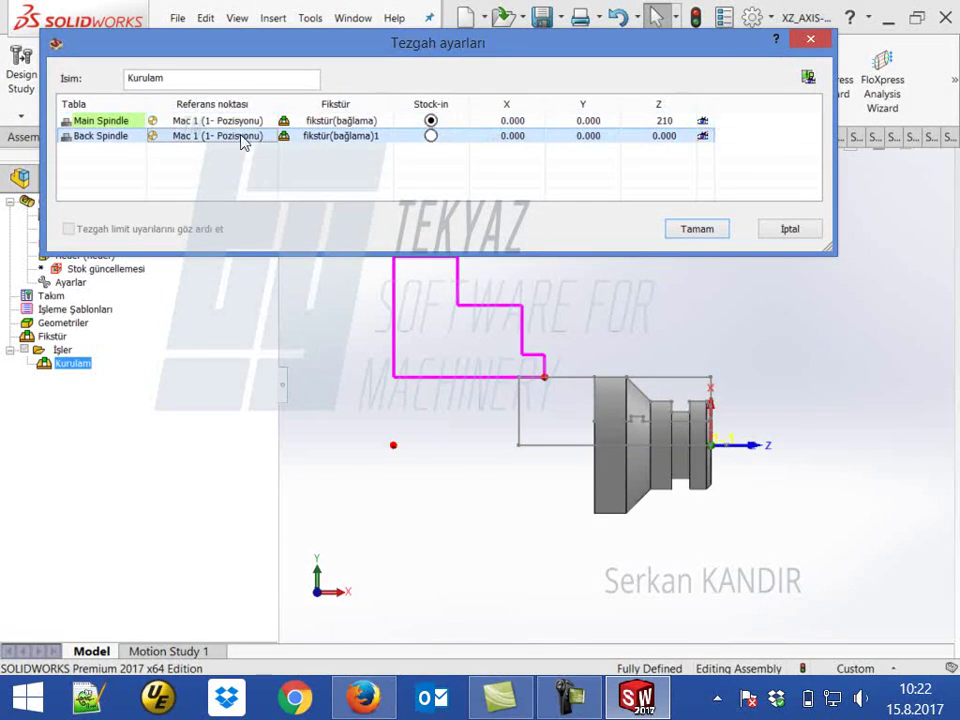
{"action": "left_click", "coordinate": [222, 141]}
{"action": "left_click", "coordinate": [270, 136]}
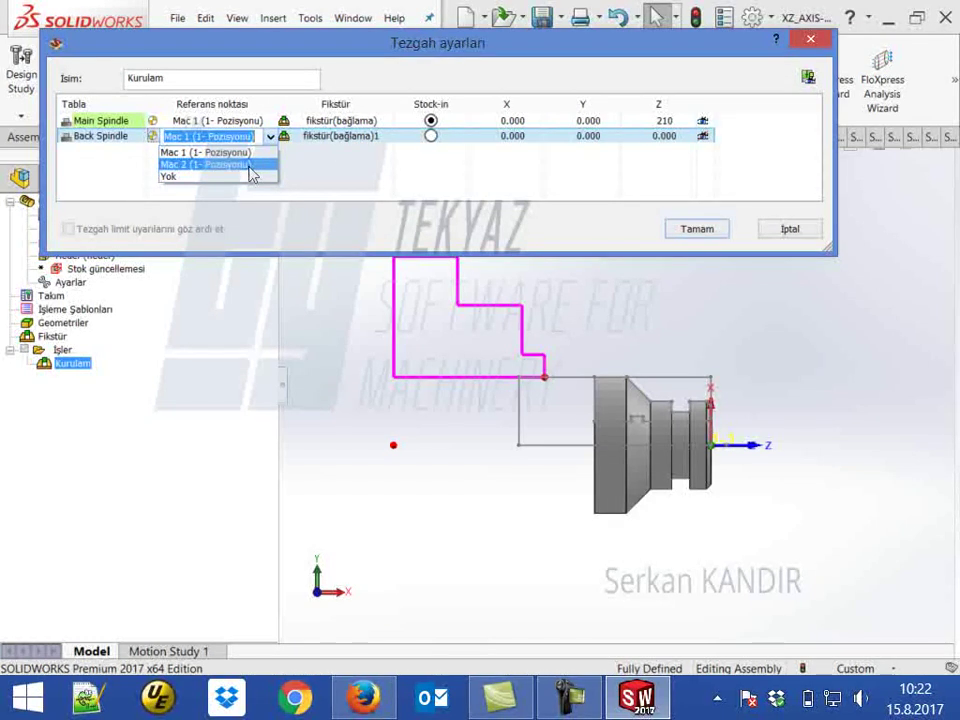
{"action": "left_click", "coordinate": [248, 166]}
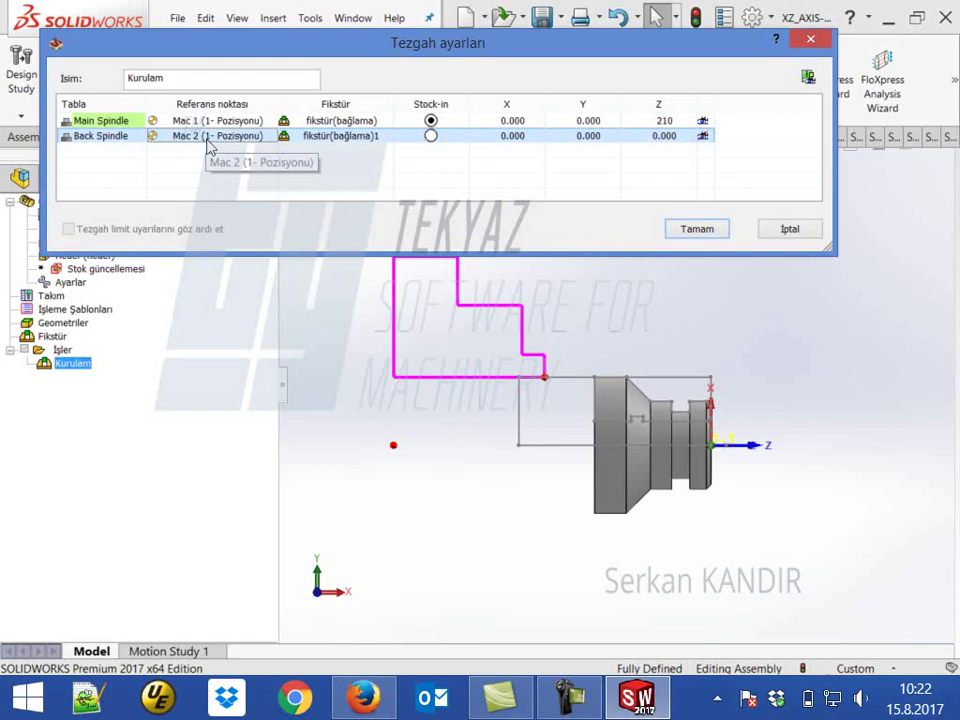
Edit the Back Spindle's fixture fikstür(bağlama)1 and place its jaw on the outer edge of the collar nearest the origin.
{"action": "right_click", "coordinate": [358, 140]}
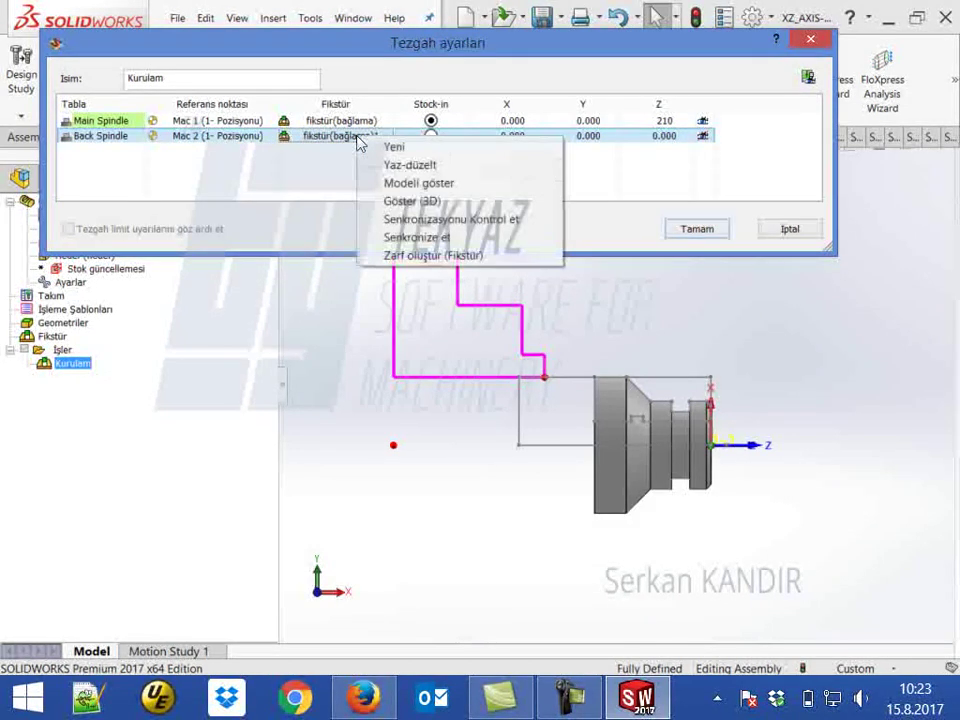
{"action": "left_click", "coordinate": [444, 168]}
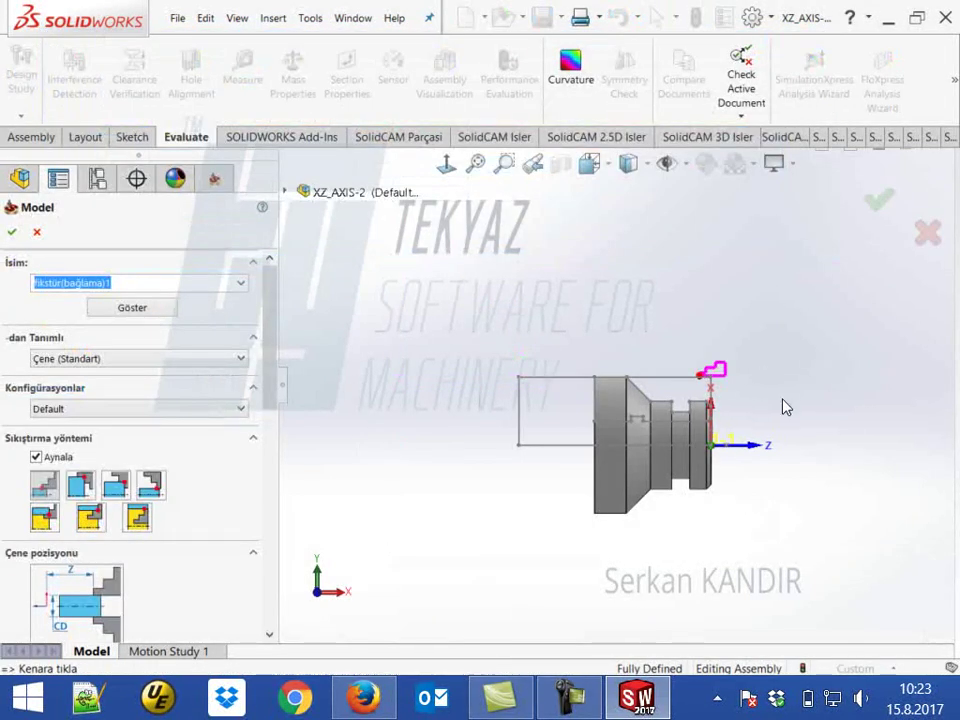
{"action": "scroll", "coordinate": [785, 407], "scroll_direction": "down", "scroll_amount": 8}
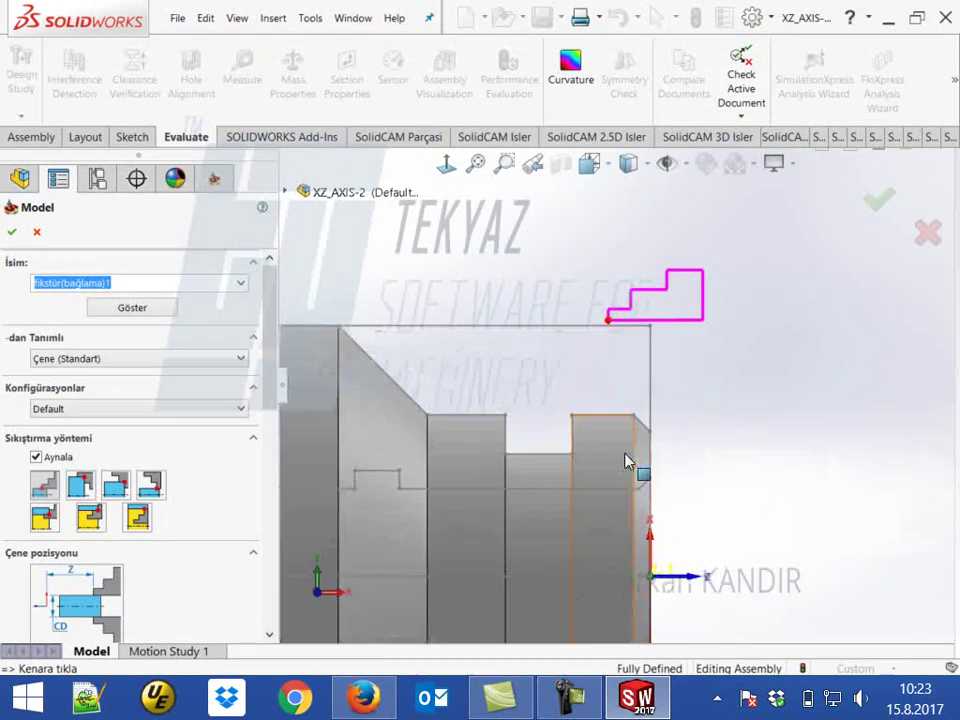
{"action": "scroll", "coordinate": [628, 461], "scroll_direction": "up", "scroll_amount": 3}
{"action": "scroll", "coordinate": [646, 457], "scroll_direction": "up", "scroll_amount": 3}
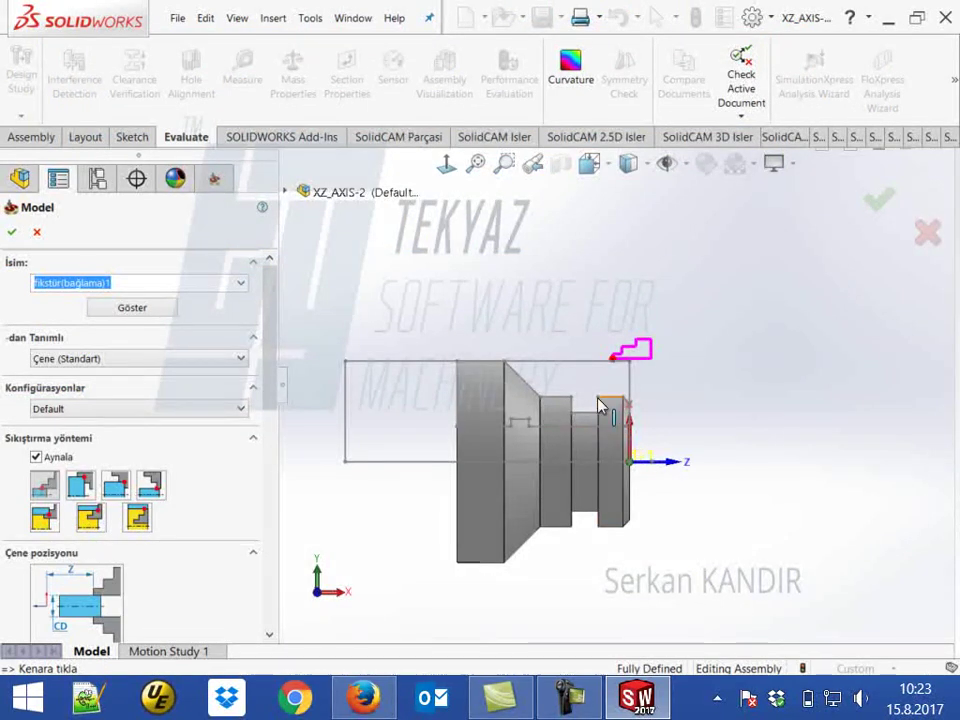
{"action": "scroll", "coordinate": [620, 440], "scroll_direction": "down", "scroll_amount": 2}
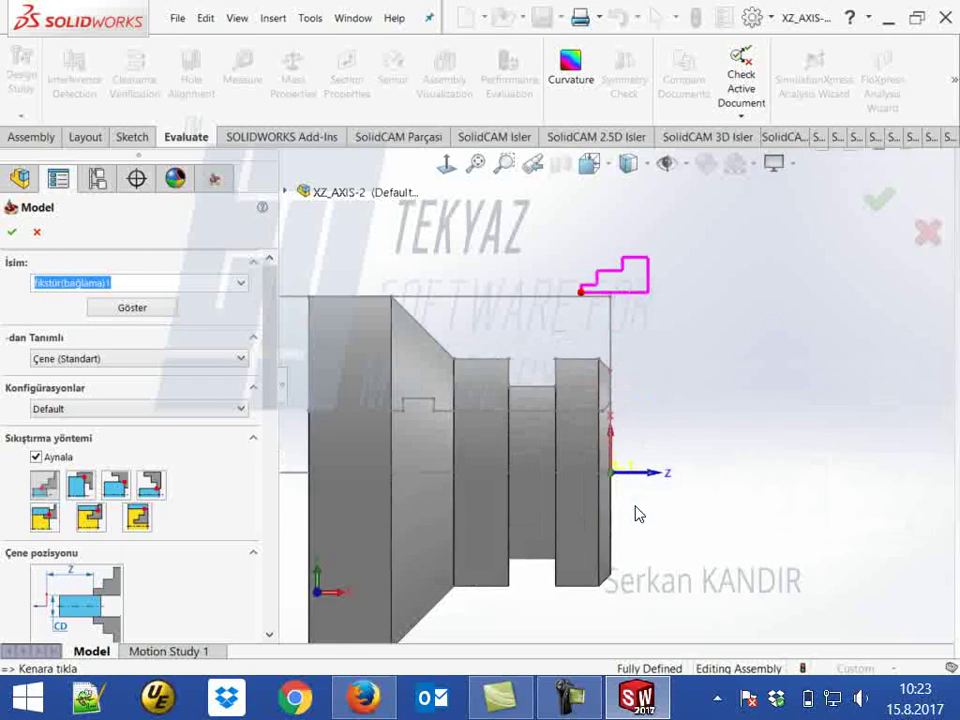
{"action": "scroll", "coordinate": [562, 330], "scroll_direction": "down", "scroll_amount": 2}
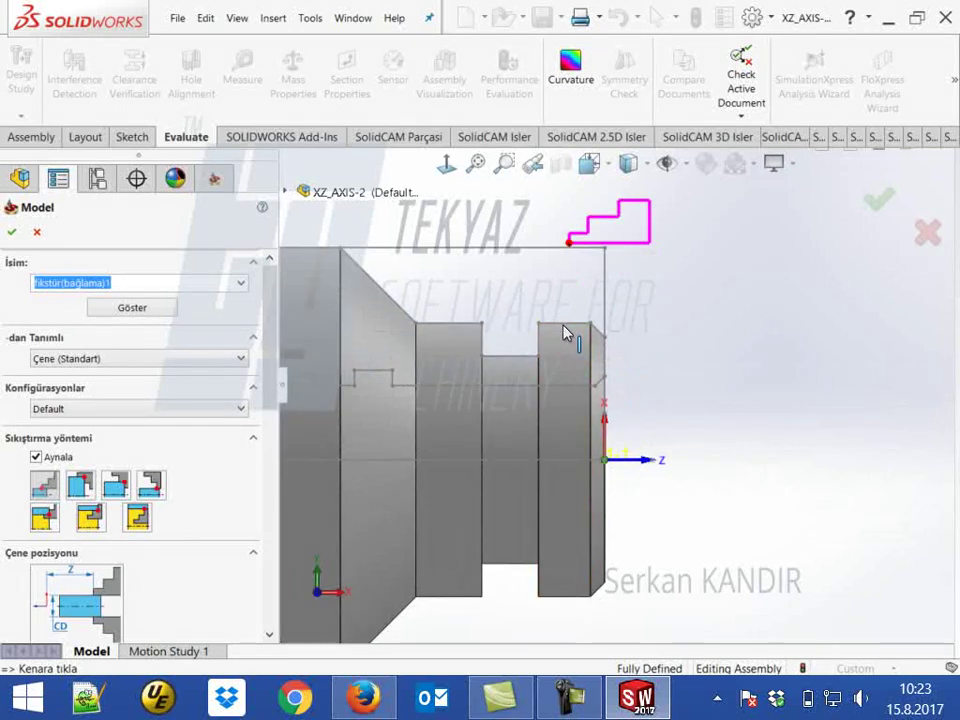
{"action": "left_click", "coordinate": [563, 331]}
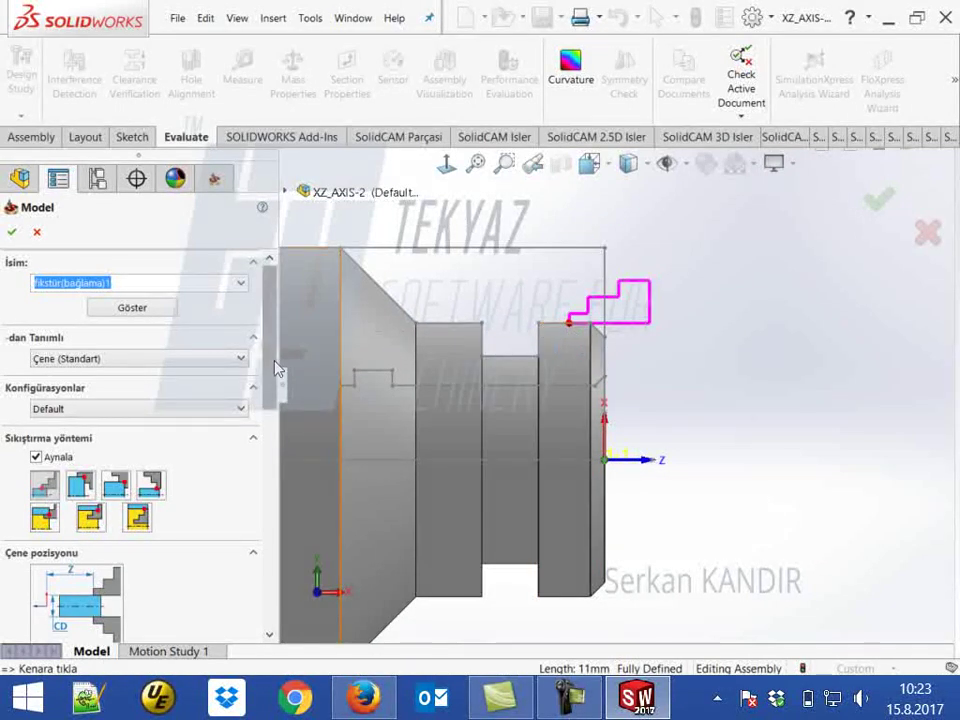
{"action": "left_click", "coordinate": [560, 329]}
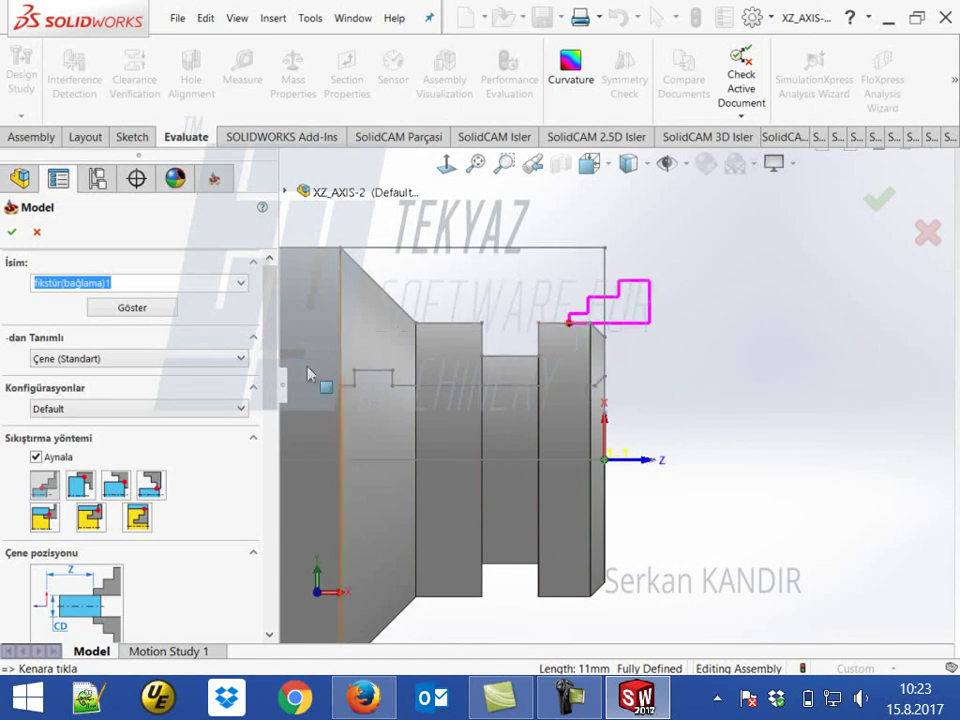
Set the back spindle jaw's axial position (Z) to -14.
{"action": "left_click_drag", "start_coordinate": [272, 317], "coordinate": [274, 390]}
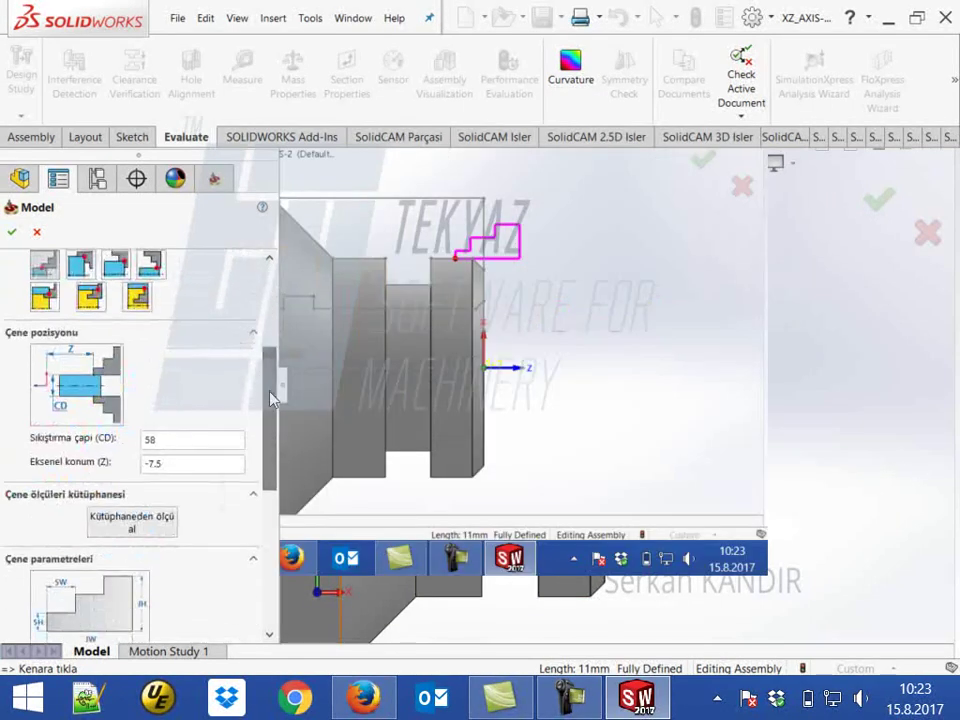
{"action": "double_click", "coordinate": [176, 463]}
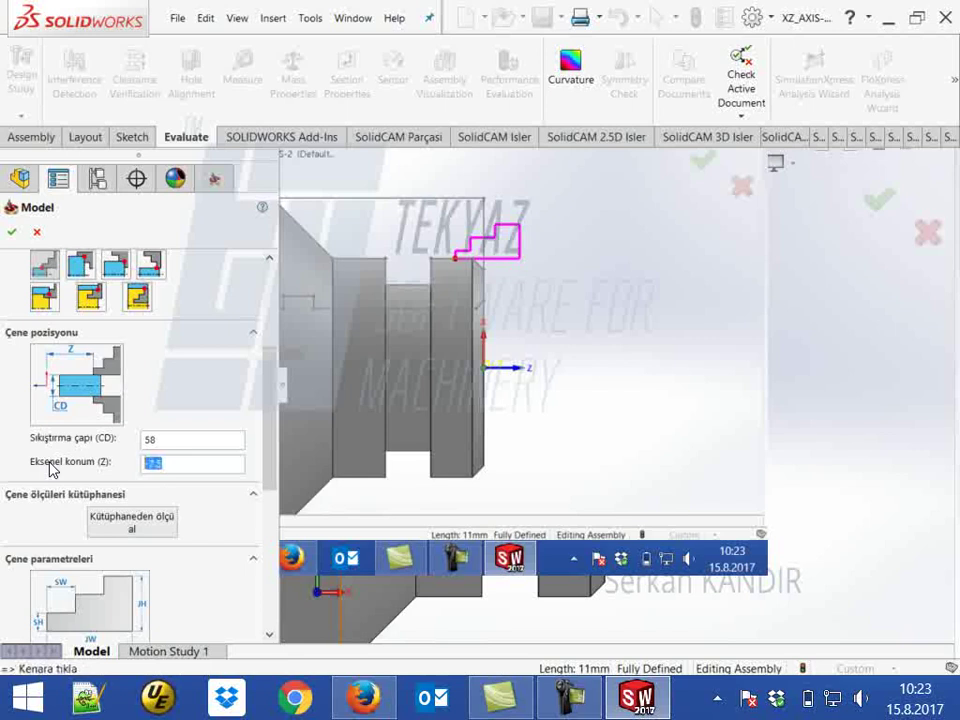
{"action": "type", "text": "-10"}
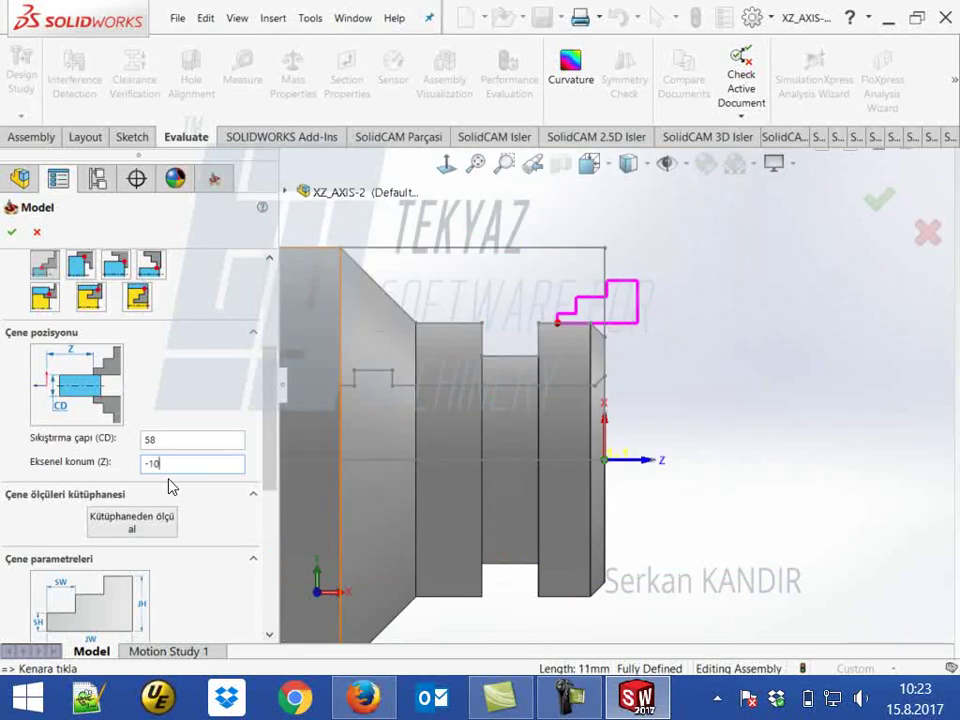
{"action": "key", "text": "BackSpace"}
{"action": "type", "text": "5"}
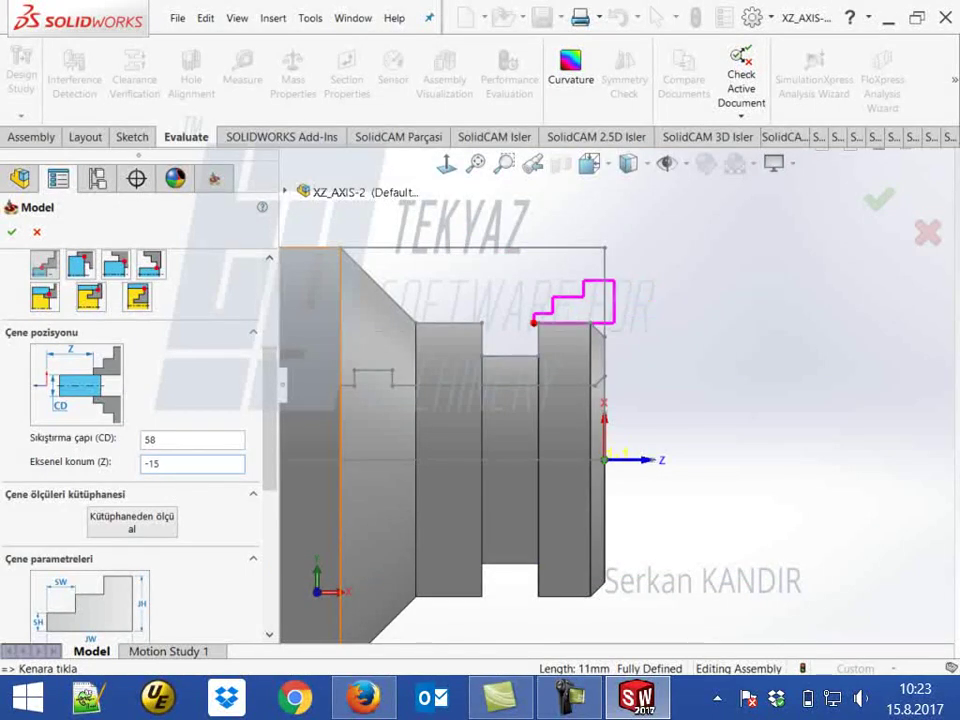
{"action": "key", "text": "BackSpace"}
{"action": "type", "text": "3"}
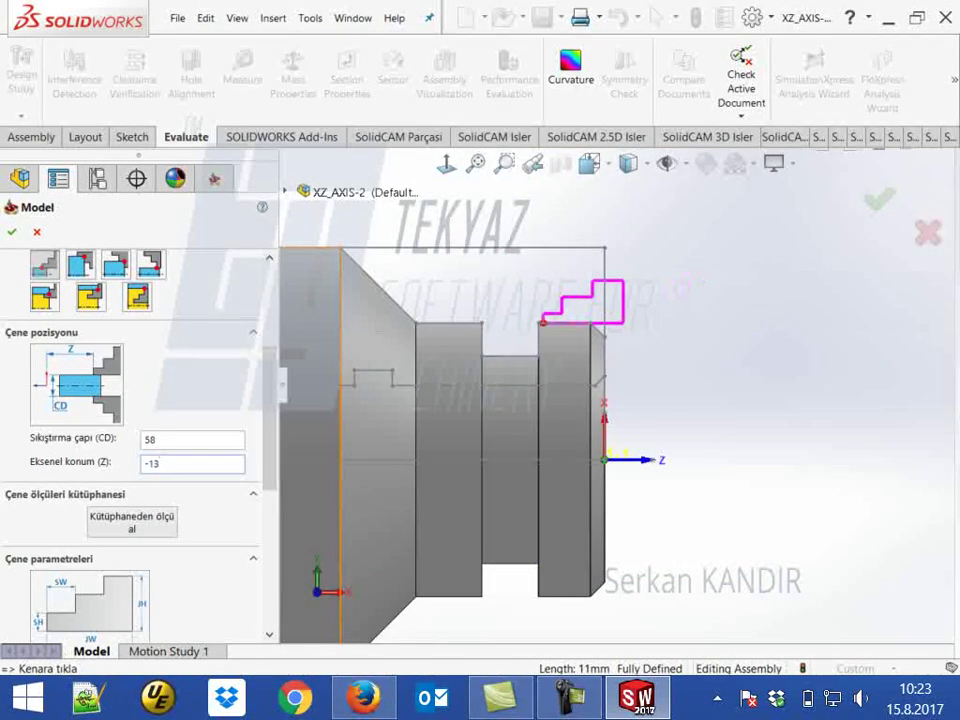
{"action": "key", "text": "BackSpace"}
{"action": "type", "text": "4"}
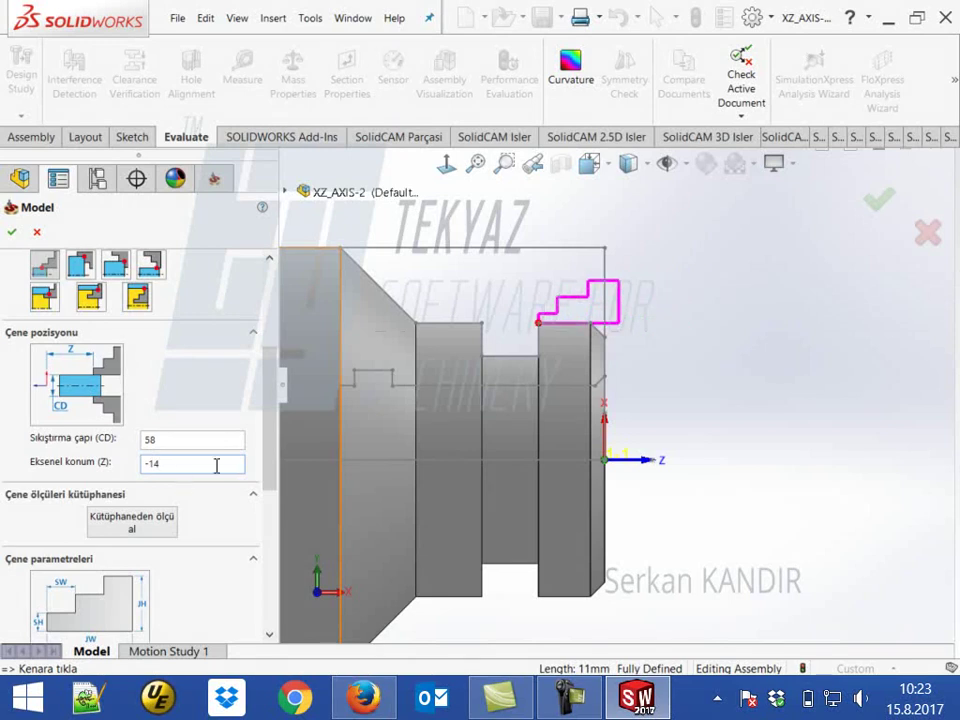
Bring up the jaw dimensions and reposition the jaw on the outer edge of the collar nearest the origin.
{"action": "scroll", "coordinate": [488, 432], "scroll_direction": "up", "scroll_amount": 3}
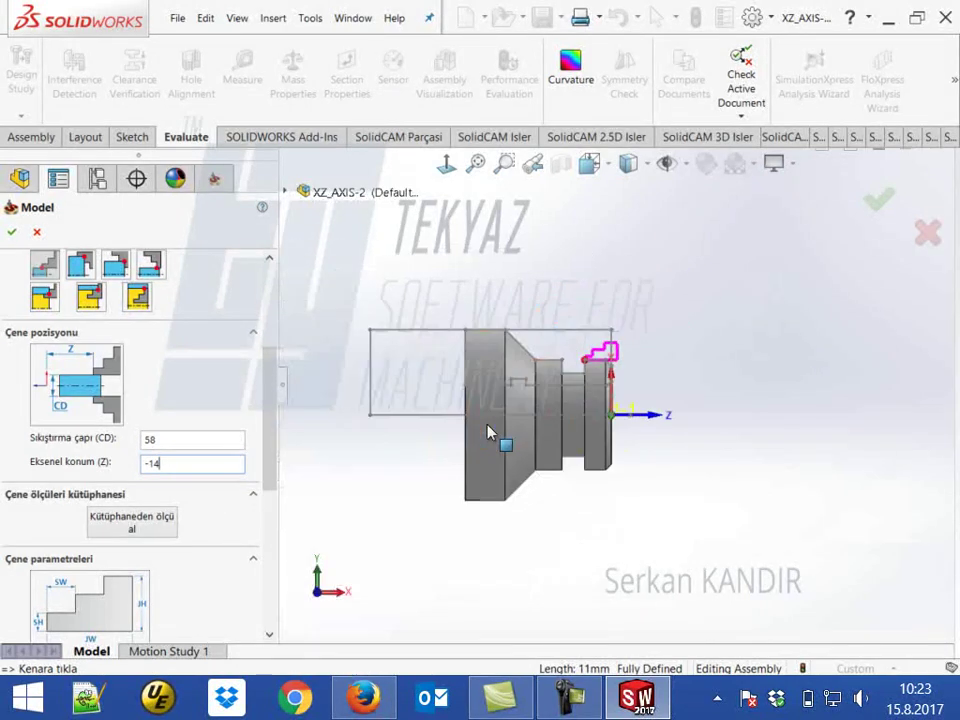
{"action": "scroll", "coordinate": [565, 415], "scroll_direction": "down", "scroll_amount": 2}
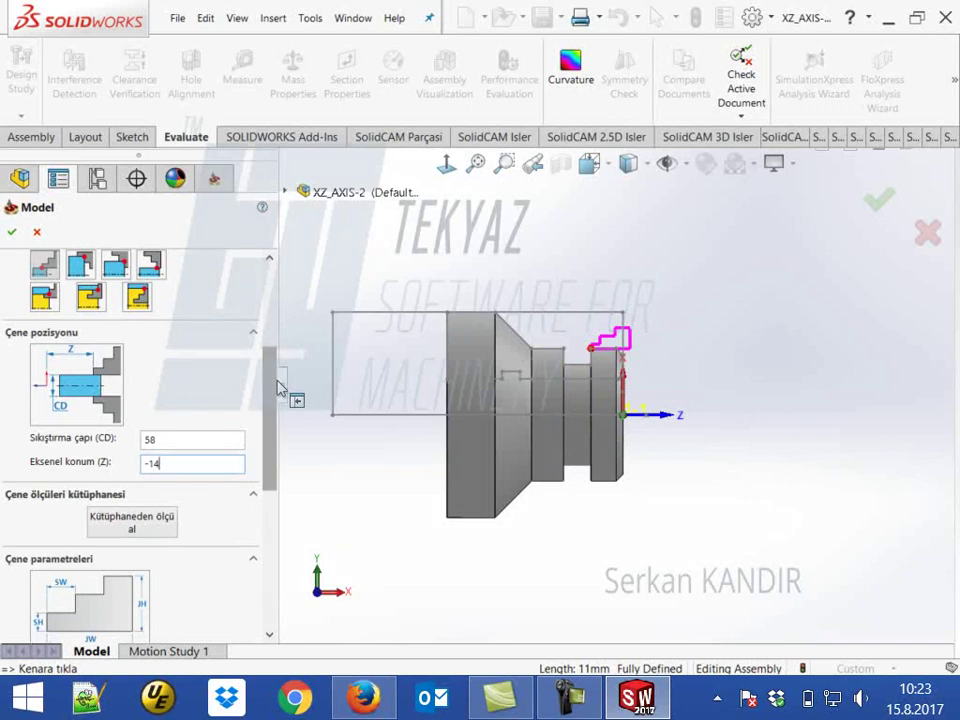
{"action": "left_click_drag", "start_coordinate": [272, 384], "coordinate": [360, 480]}
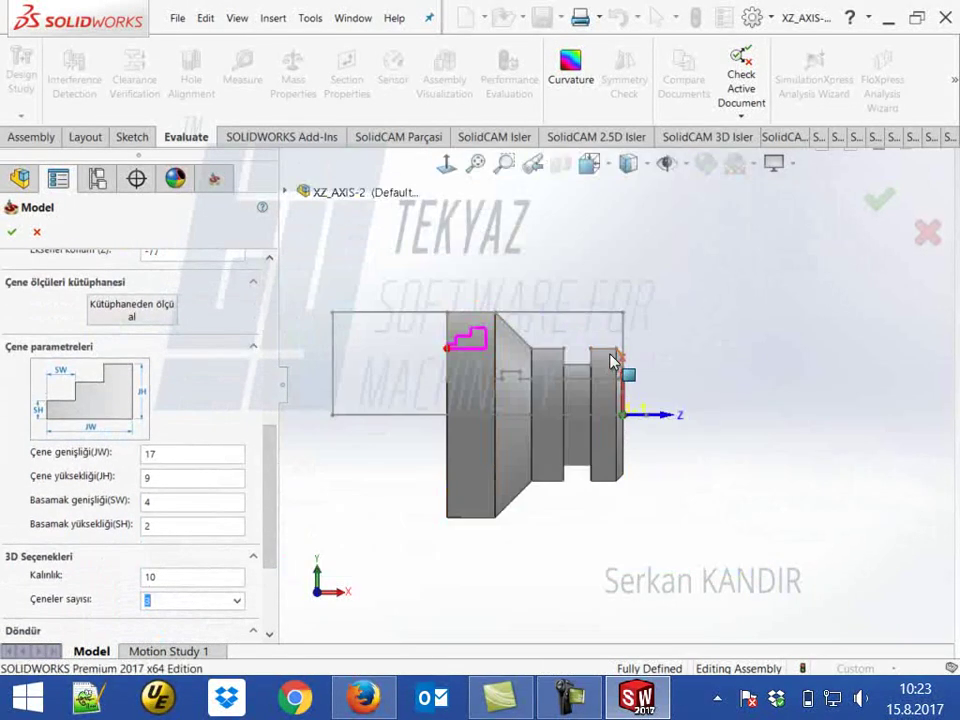
{"action": "left_click", "coordinate": [612, 362]}
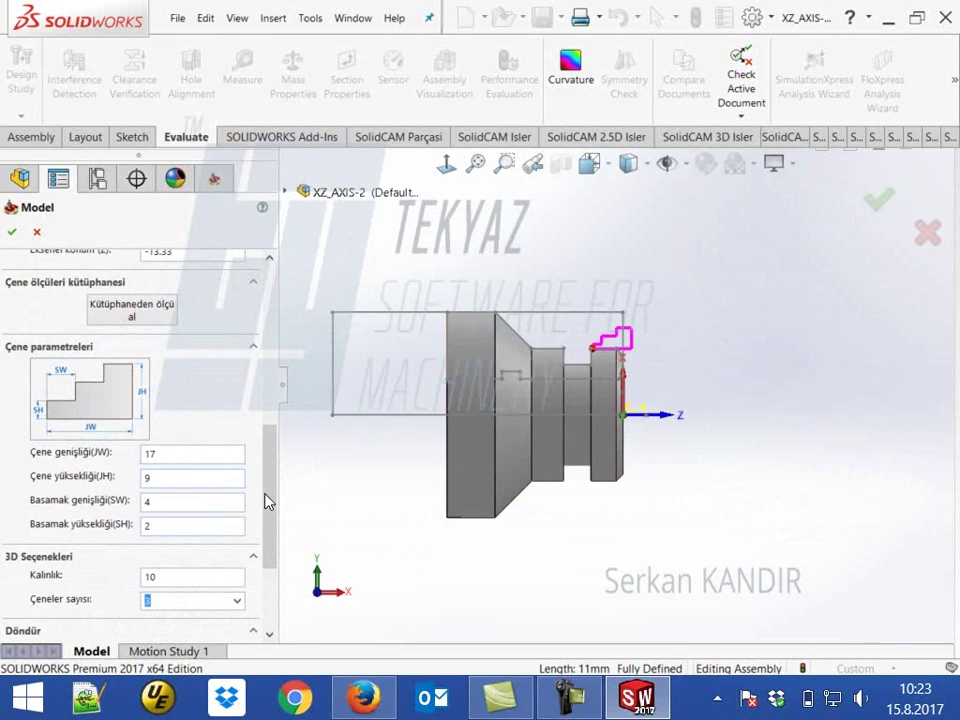
Correct the repositioned Back Spindle jaw's axial position (Z) to -14.
{"action": "left_click_drag", "start_coordinate": [268, 502], "coordinate": [279, 450]}
{"action": "double_click", "coordinate": [140, 429]}
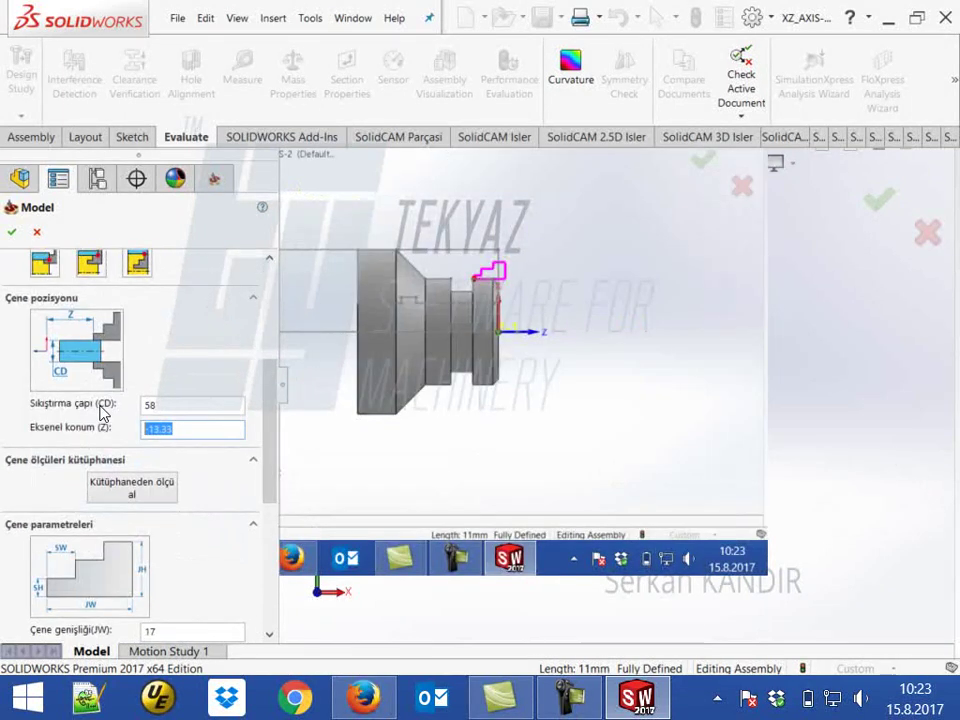
{"action": "type", "text": "-14"}
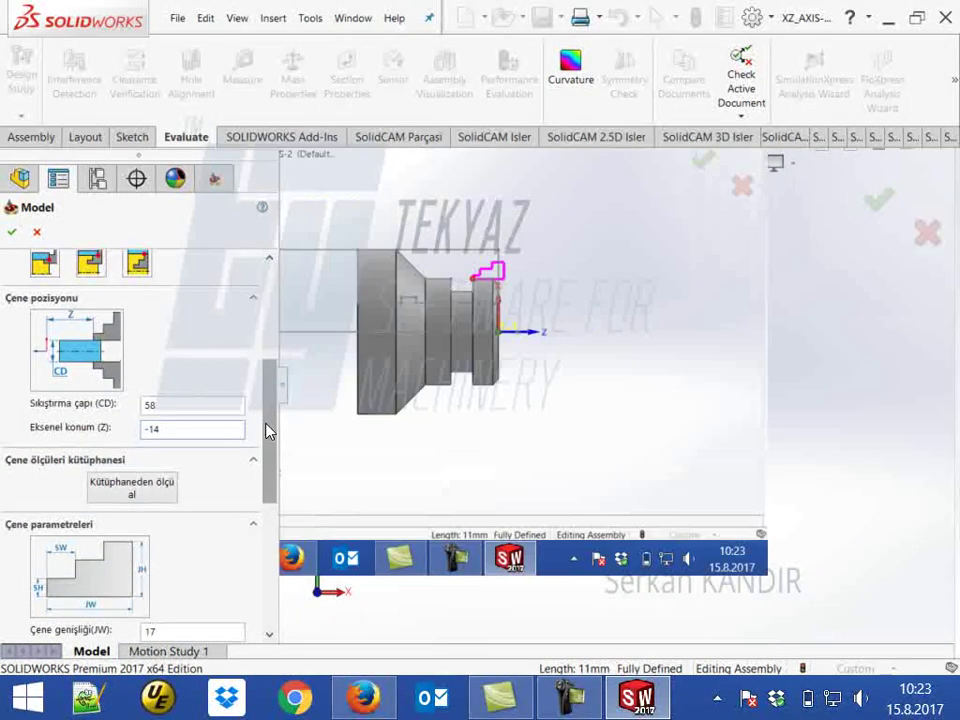
Set the jaw width (JW) to 100, height (JH) to 80, step width (SW) and step height (SH) to 15, and thickness to 15.
{"action": "left_click_drag", "start_coordinate": [267, 430], "coordinate": [268, 508]}
{"action": "double_click", "coordinate": [150, 388]}
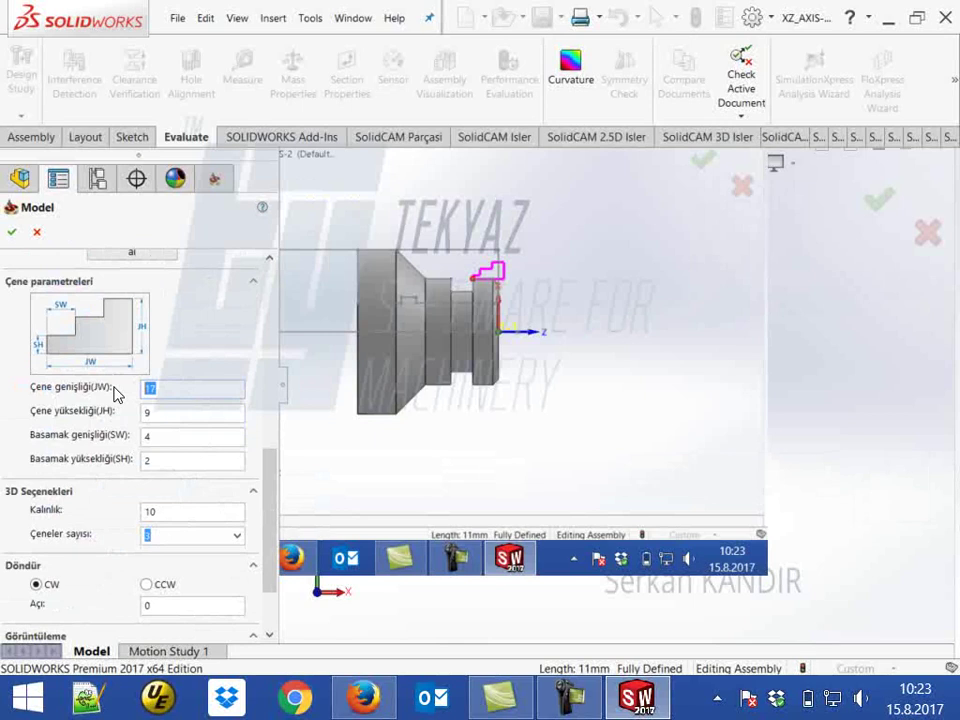
{"action": "type", "text": "100"}
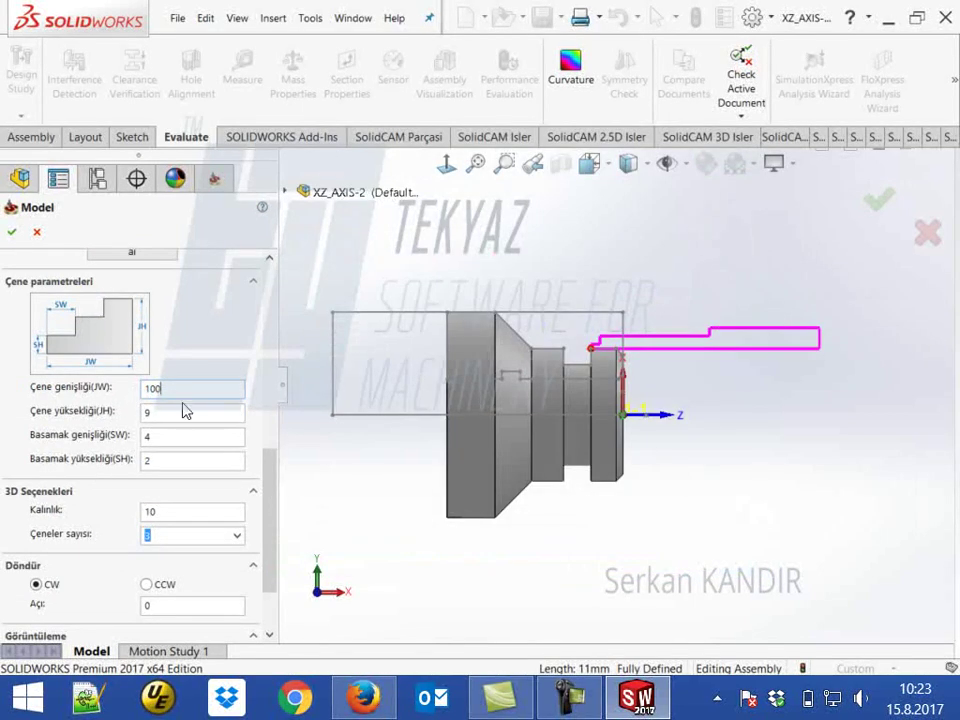
{"action": "type", "text": "80"}
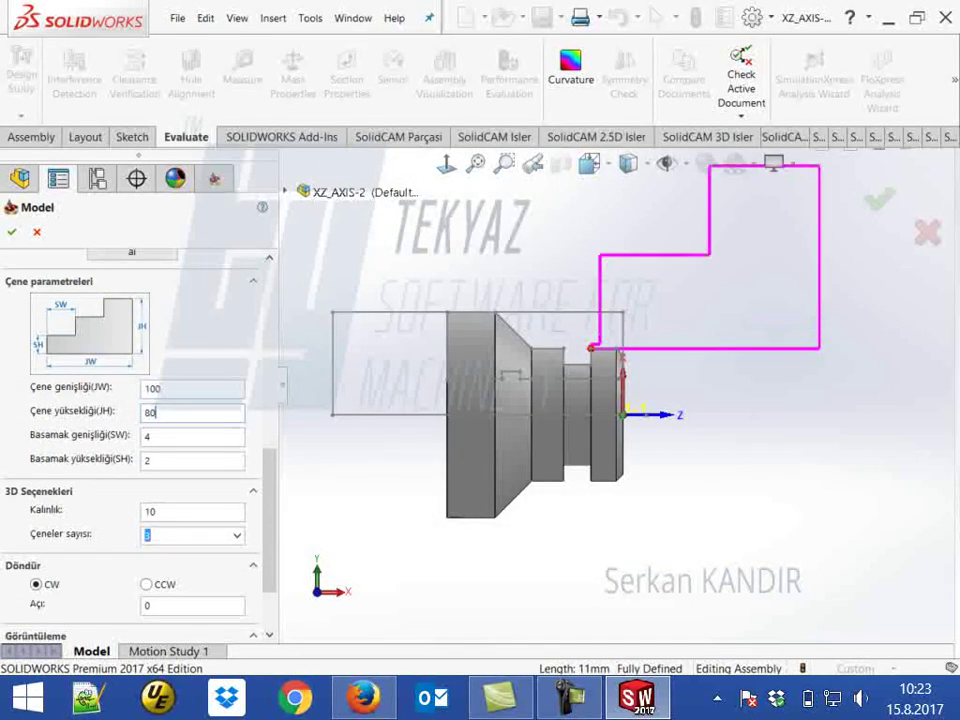
{"action": "double_click", "coordinate": [133, 437]}
{"action": "type", "text": "15"}
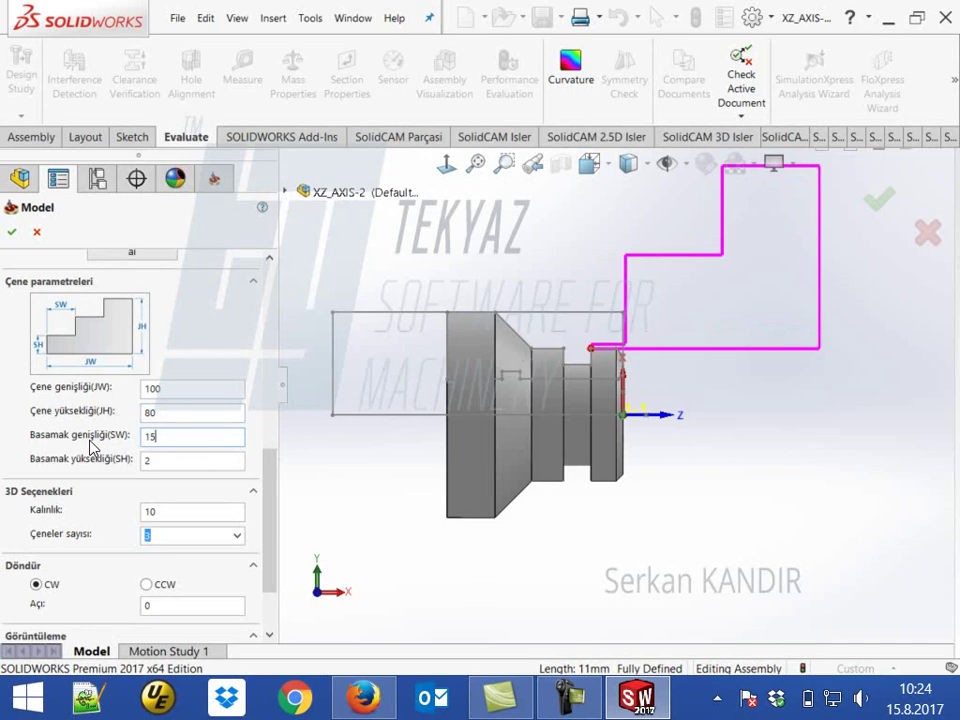
{"action": "key", "text": "Tab"}
{"action": "type", "text": "15"}
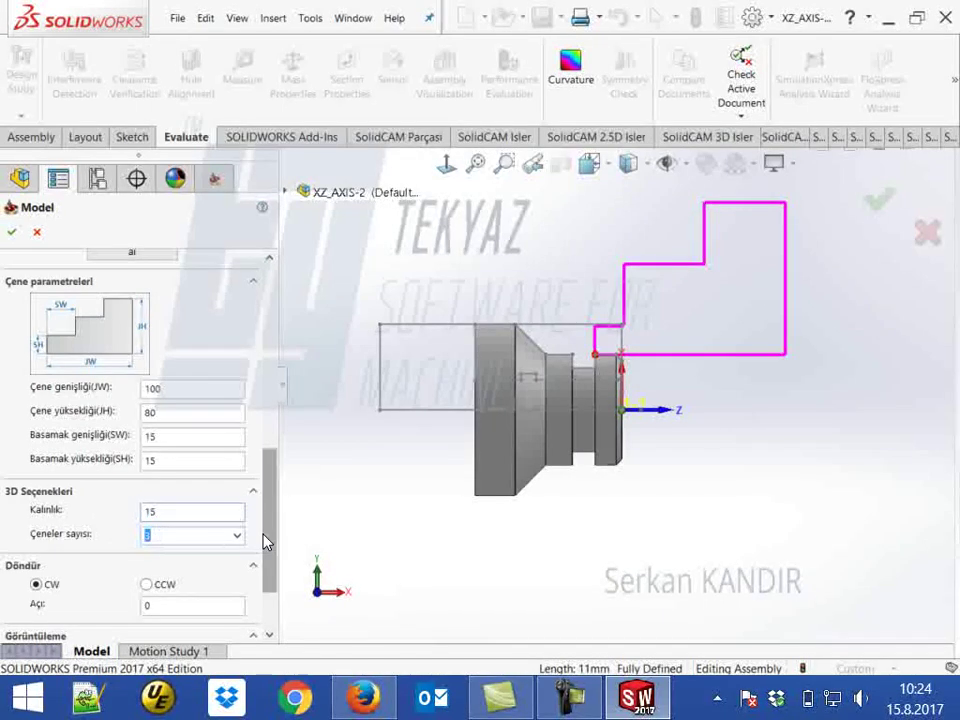
{"action": "left_click", "coordinate": [784, 415]}
{"action": "left_click", "coordinate": [785, 418]}
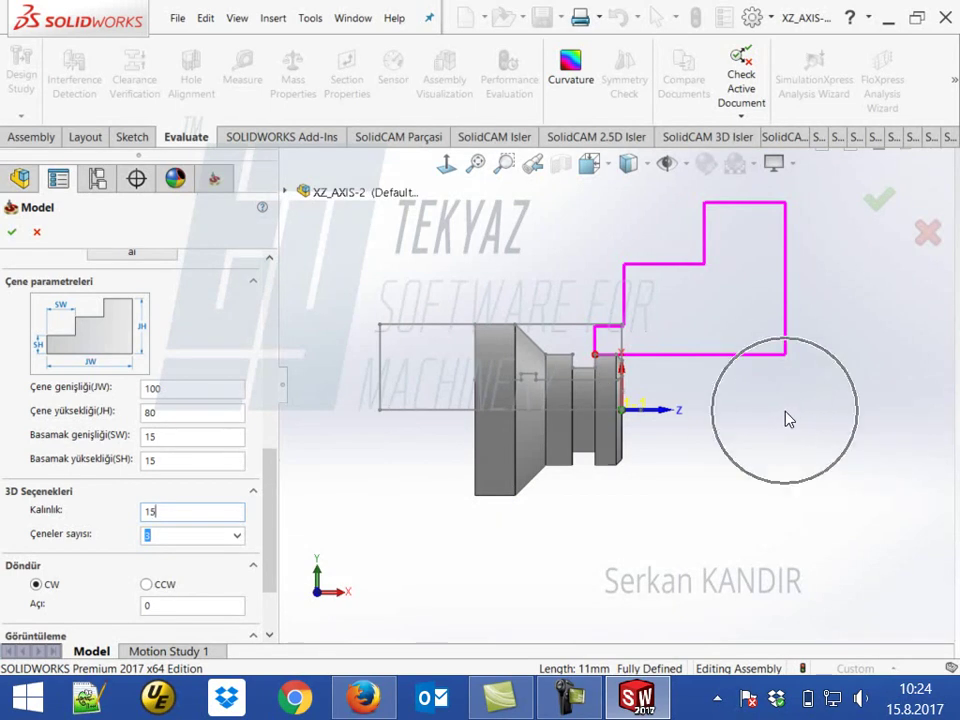
{"action": "left_click", "coordinate": [786, 419]}
{"action": "left_click", "coordinate": [785, 418]}
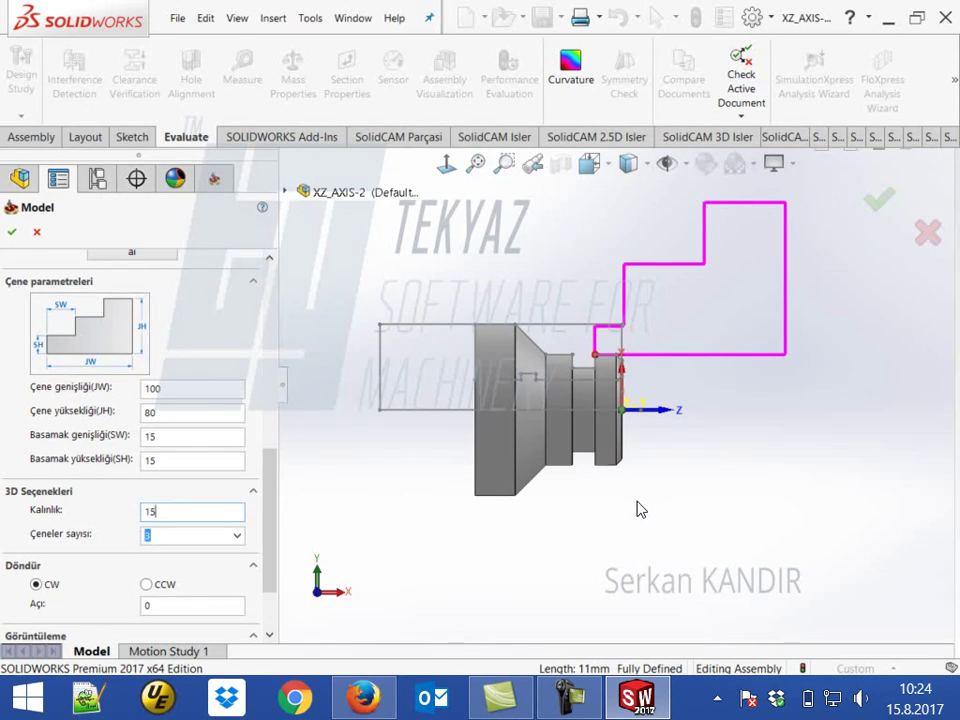
Check the jaw's position and dimensions and accept the Back Spindle's fixture.
{"action": "left_click", "coordinate": [164, 512]}
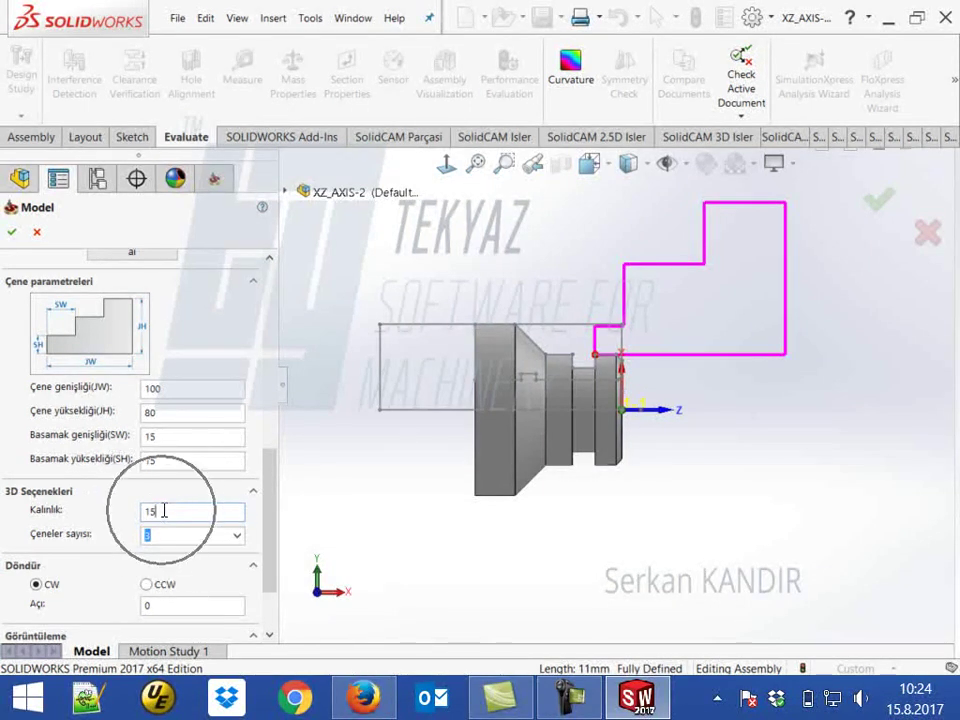
{"action": "scroll", "coordinate": [267, 456], "scroll_direction": "up", "scroll_amount": 5}
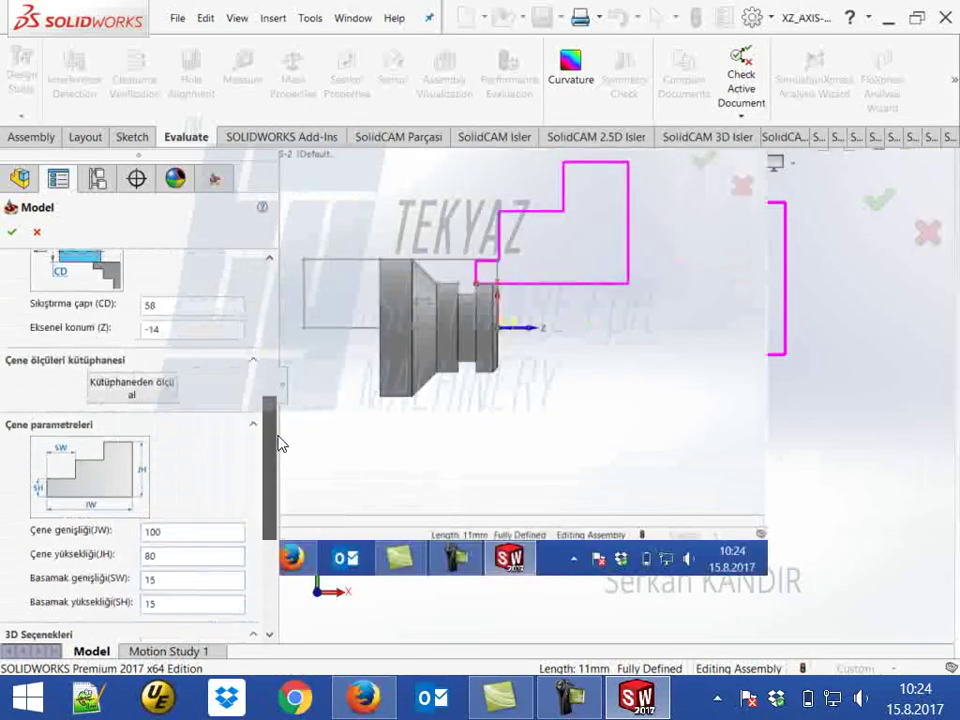
{"action": "scroll", "coordinate": [268, 440], "scroll_direction": "down", "scroll_amount": 5}
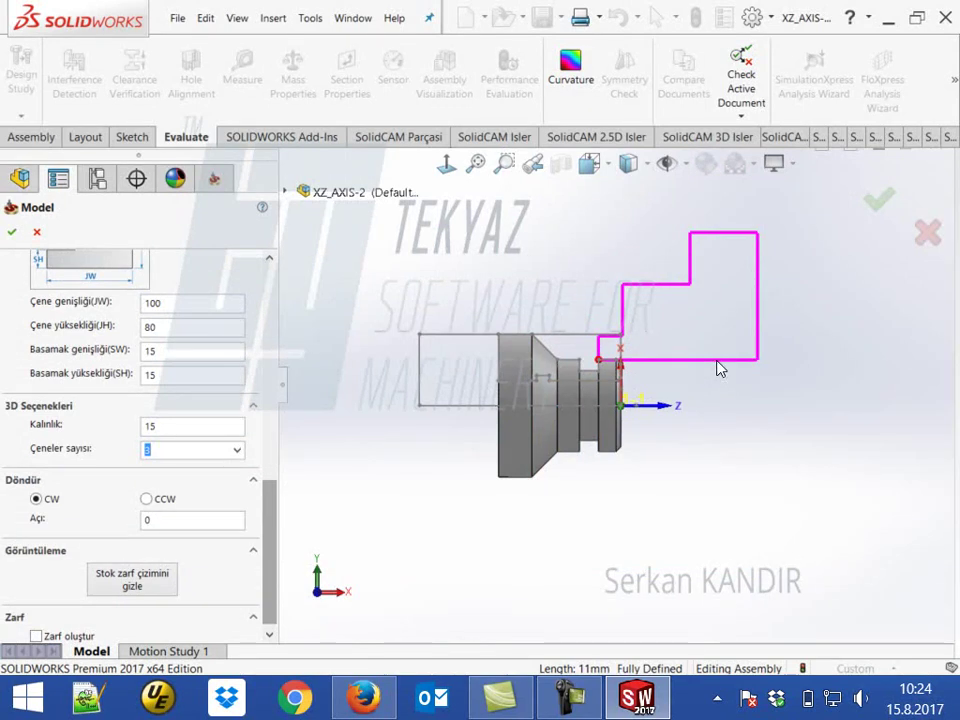
{"action": "left_click", "coordinate": [12, 231]}
Measure the distance between the part's two end faces, keeping the machine setup dialog clear of the model.
{"action": "left_click_drag", "start_coordinate": [315, 45], "coordinate": [418, 154]}
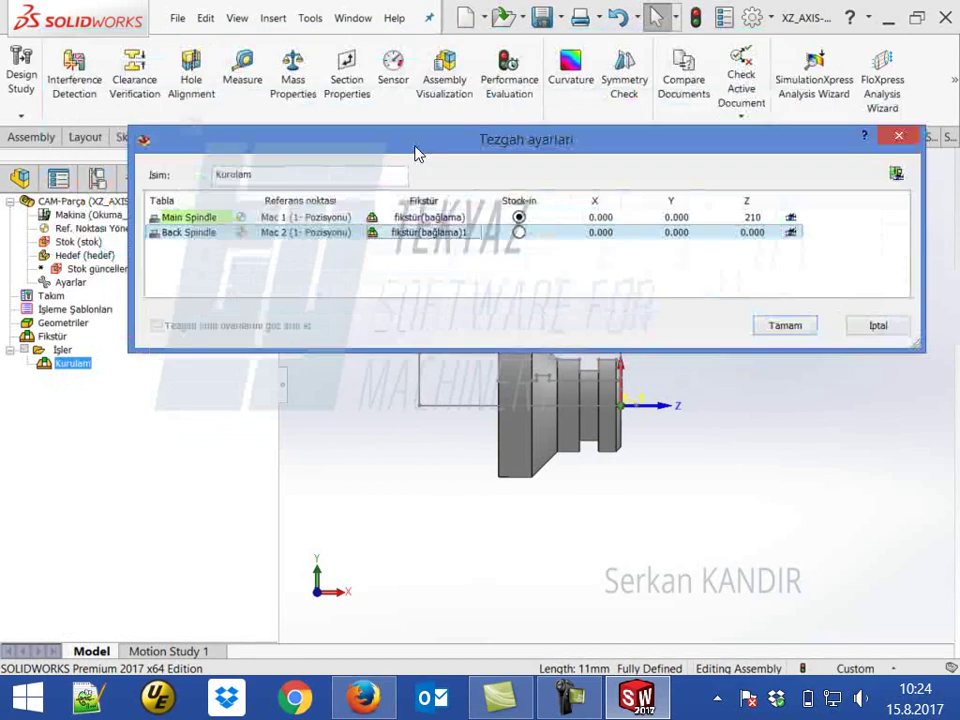
{"action": "left_click", "coordinate": [243, 70]}
{"action": "middle_click_drag", "start_coordinate": [403, 493], "coordinate": [495, 480]}
{"action": "left_click", "coordinate": [492, 478]}
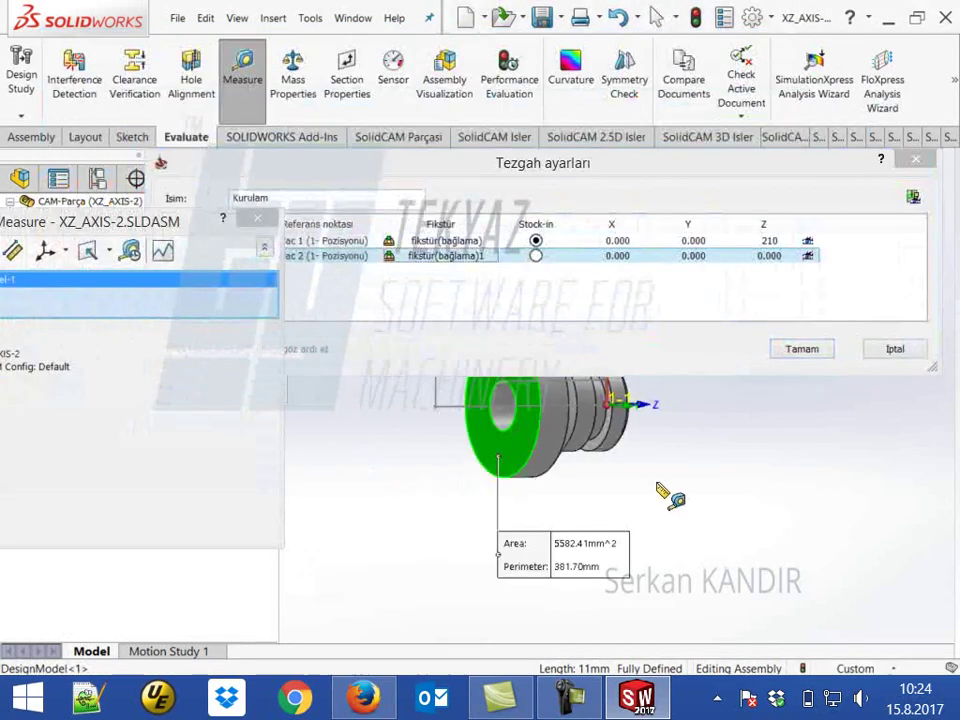
{"action": "middle_click_drag", "start_coordinate": [671, 495], "coordinate": [621, 407]}
{"action": "left_click", "coordinate": [618, 432]}
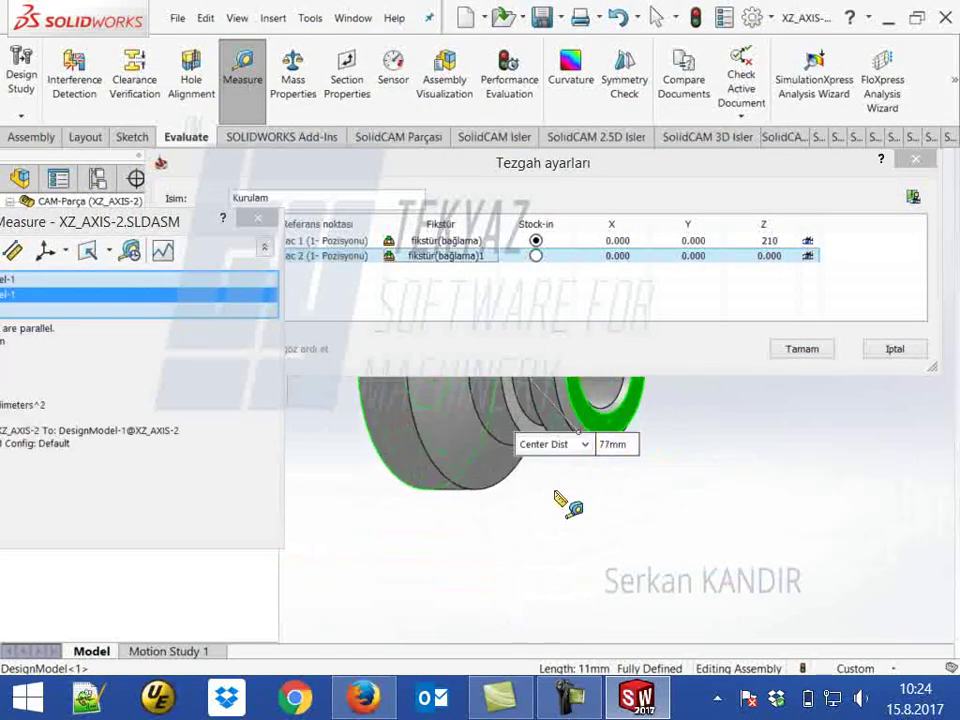
{"action": "scroll", "coordinate": [480, 360], "scroll_direction": "up", "scroll_amount": 2}
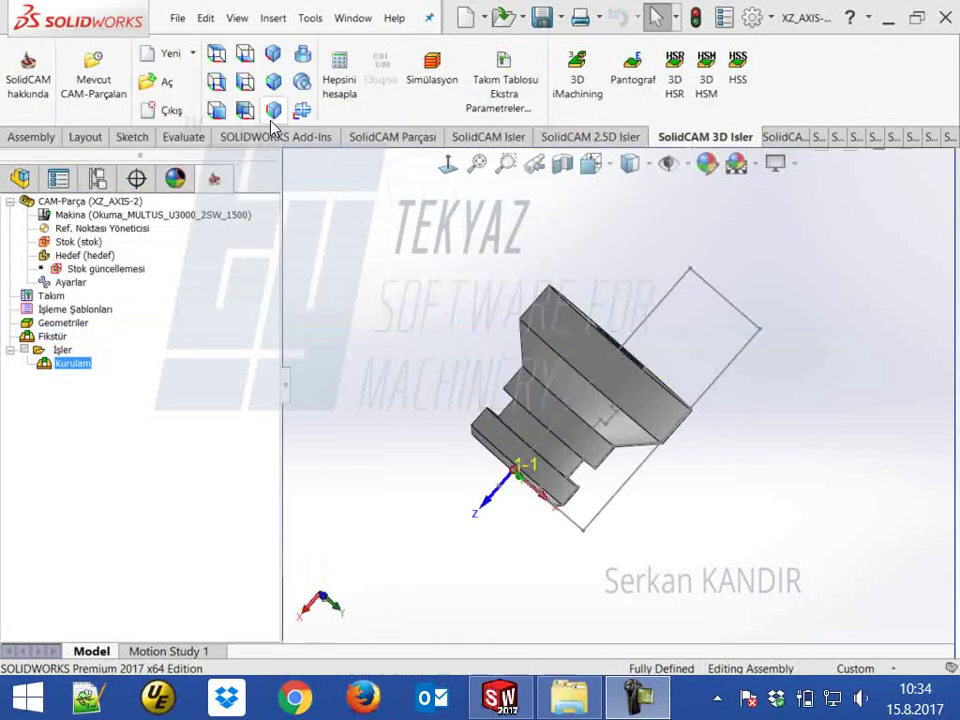
Show the part in an isometric view and reopen the Kurulam machine setup.
{"action": "left_click", "coordinate": [224, 71]}
{"action": "double_click", "coordinate": [62, 366]}
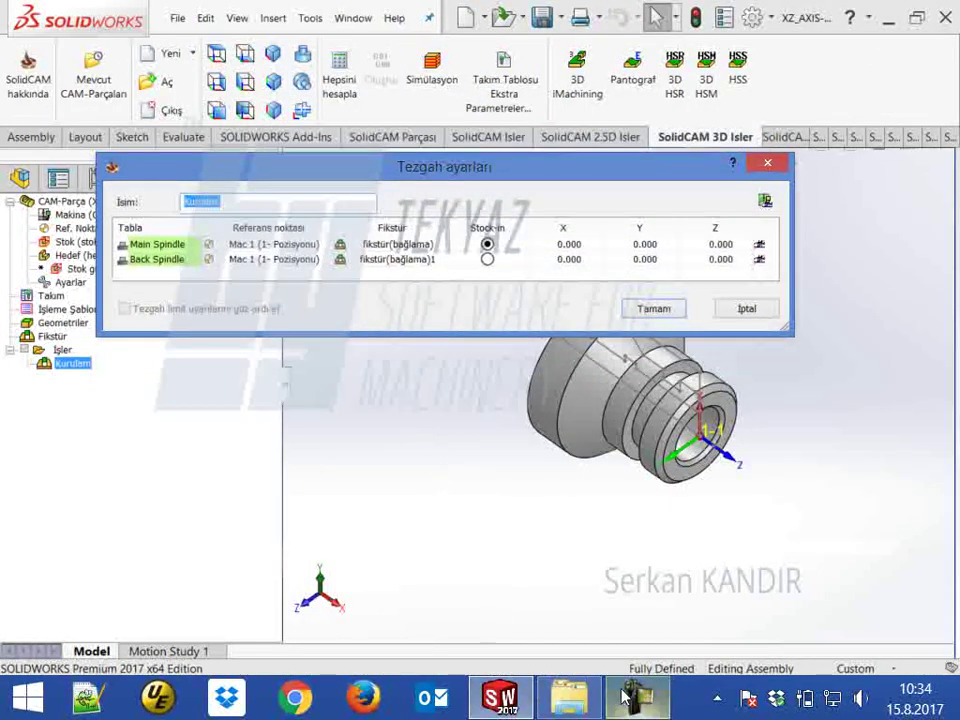
{"action": "key", "text": "Return"}
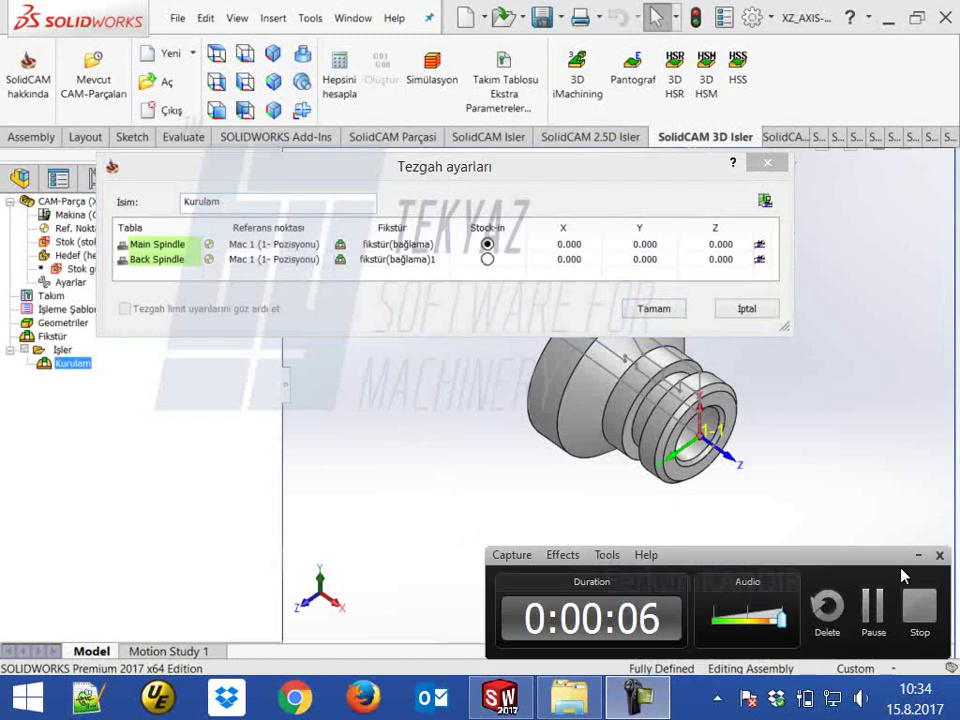
{"action": "left_click", "coordinate": [919, 553]}
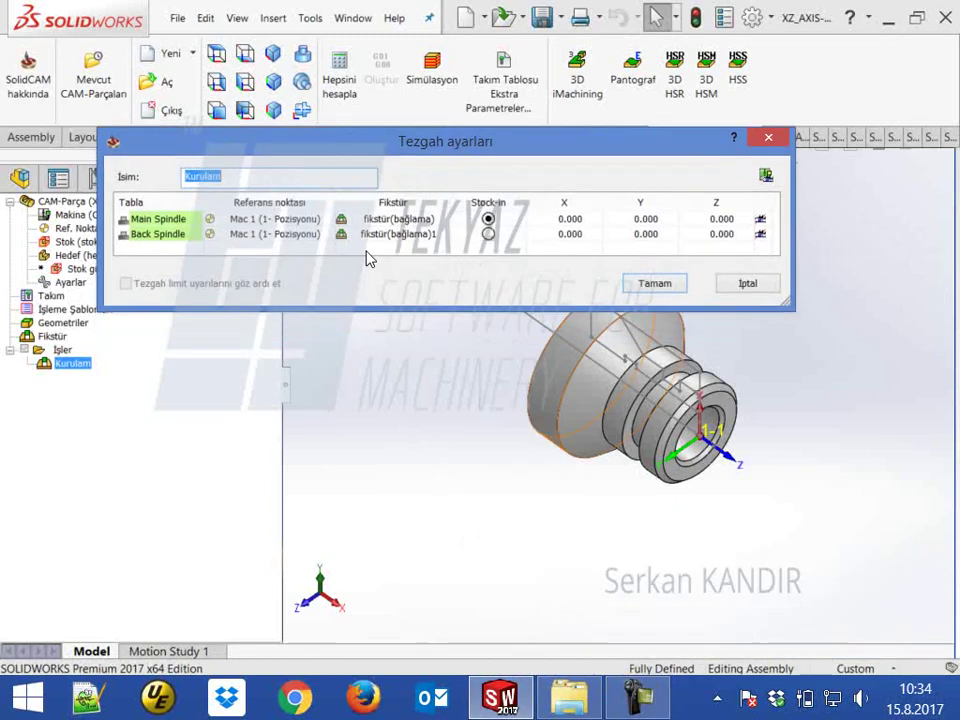
Review the jaw position and dimensions of the Main Spindle's fixture fikstür(bağlama) and close it.
{"action": "right_click", "coordinate": [398, 219]}
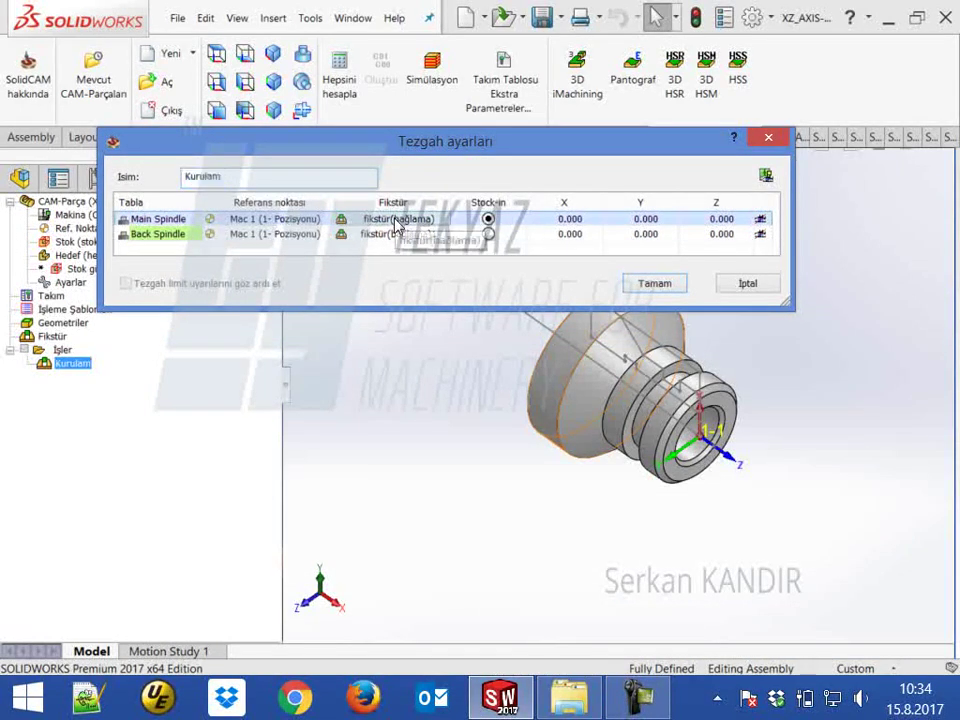
{"action": "left_click", "coordinate": [430, 246]}
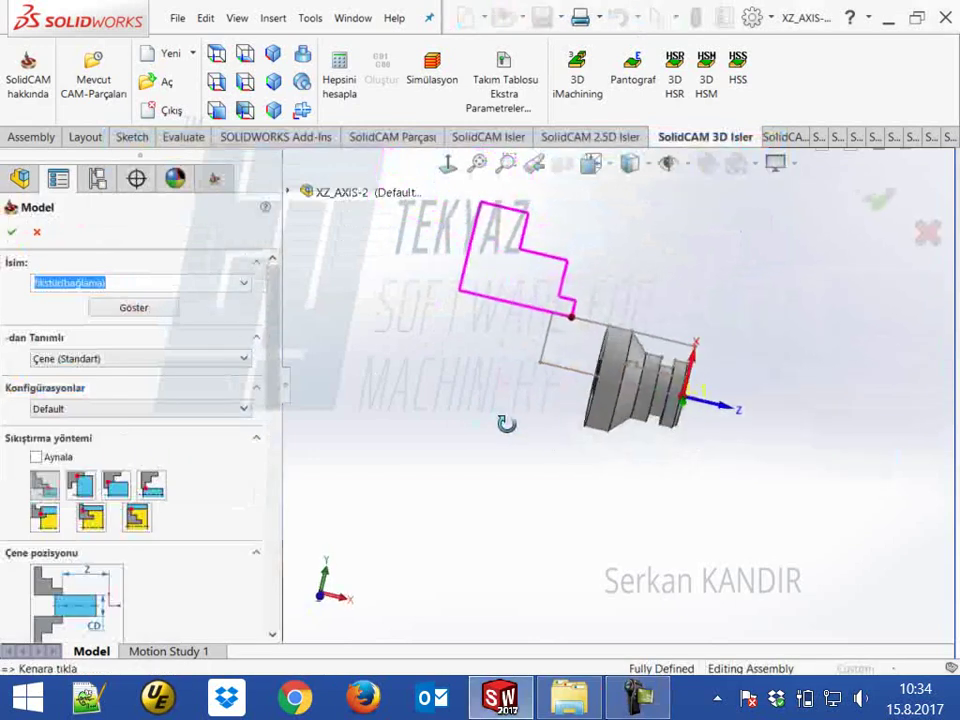
{"action": "left_click_drag", "start_coordinate": [276, 381], "coordinate": [279, 471]}
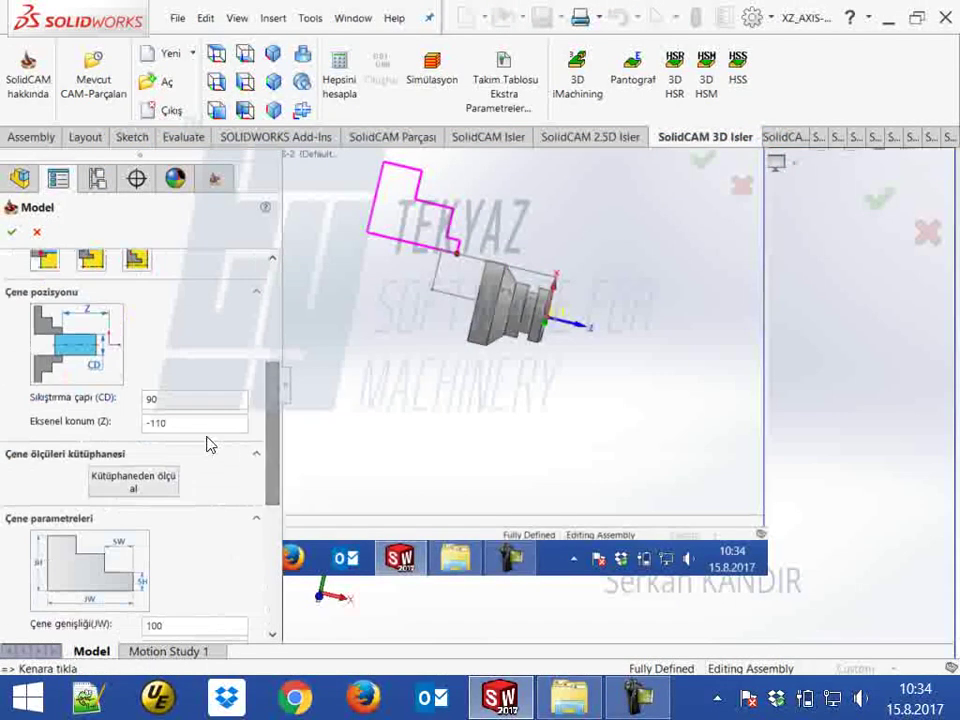
{"action": "scroll", "coordinate": [262, 430], "scroll_direction": "down", "scroll_amount": 6}
{"action": "scroll", "coordinate": [264, 428], "scroll_direction": "up", "scroll_amount": 12}
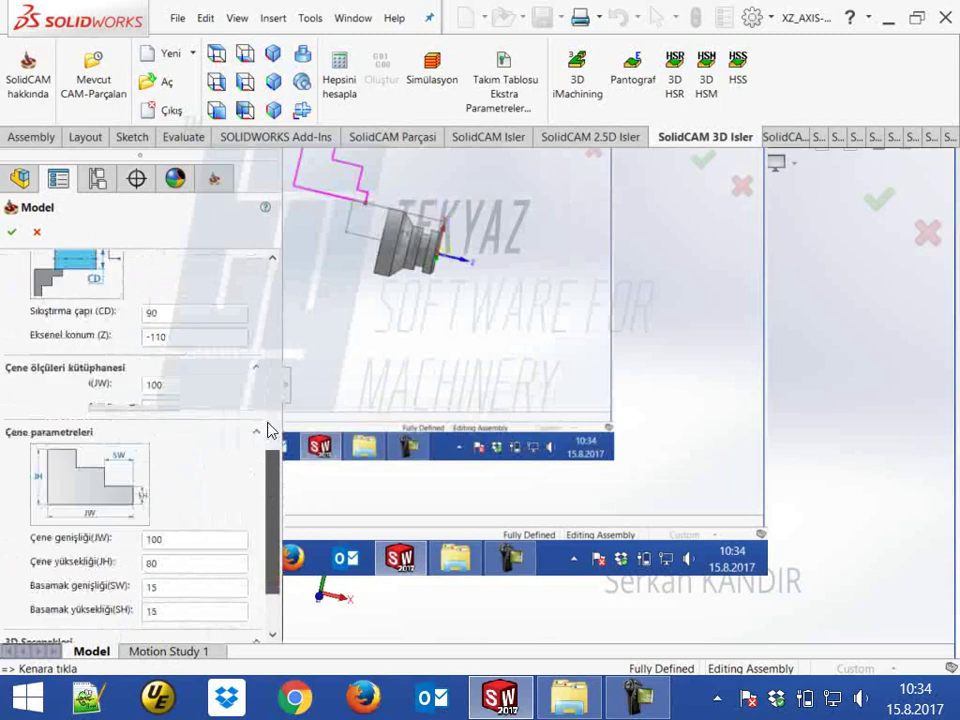
{"action": "left_click", "coordinate": [12, 232]}
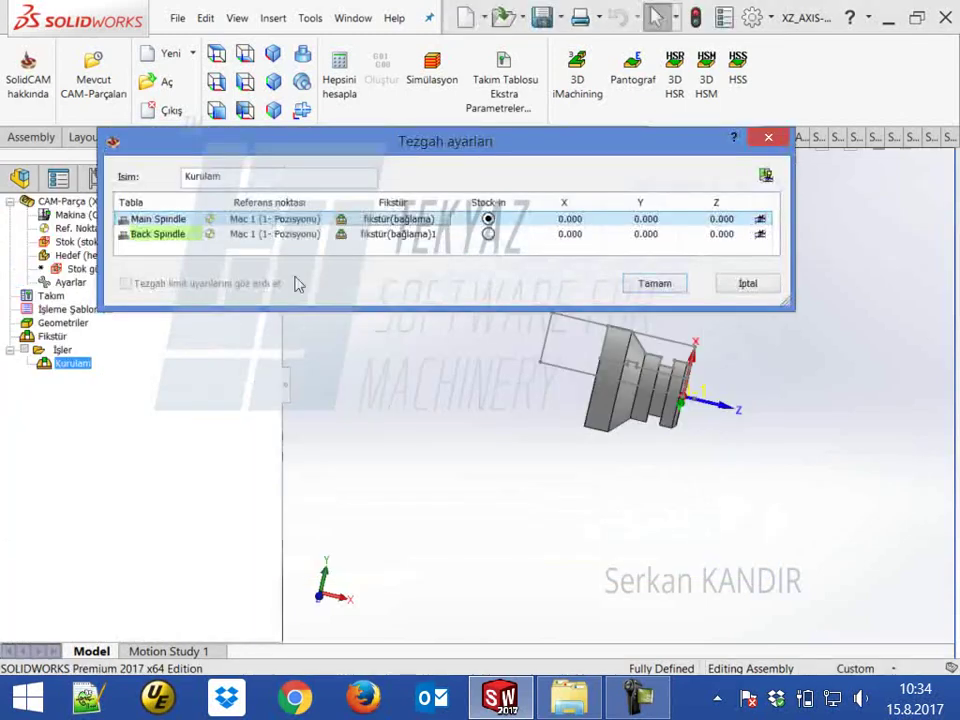
Set the Back Spindle's reference point to Mac 2 (1- Pozisyonu).
{"action": "left_click", "coordinate": [326, 236]}
{"action": "left_click", "coordinate": [326, 236]}
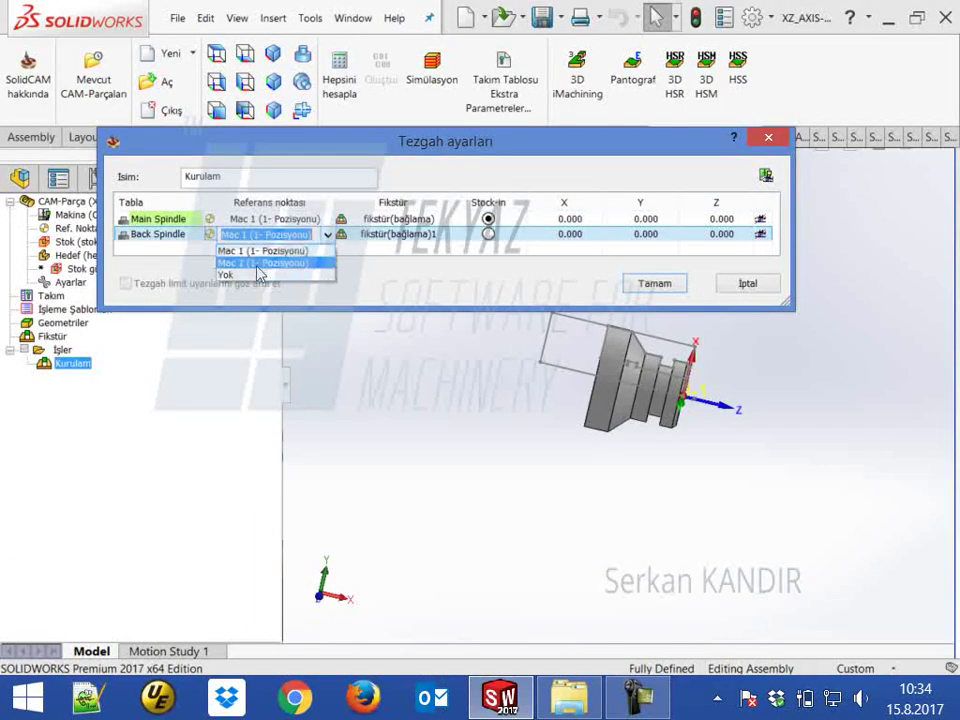
{"action": "left_click", "coordinate": [258, 264]}
Review the jaw definition of the Back Spindle's fixture fikstür(bağlama)1 against the model and close it.
{"action": "right_click", "coordinate": [393, 240]}
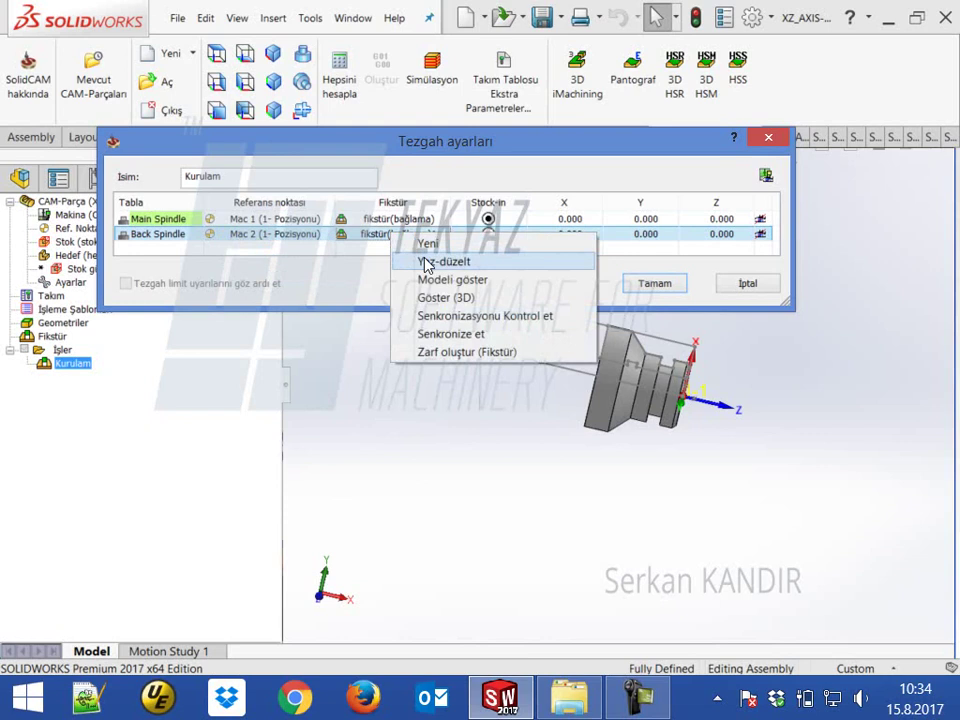
{"action": "left_click", "coordinate": [422, 262]}
{"action": "scroll", "coordinate": [696, 360], "scroll_direction": "down", "scroll_amount": 8}
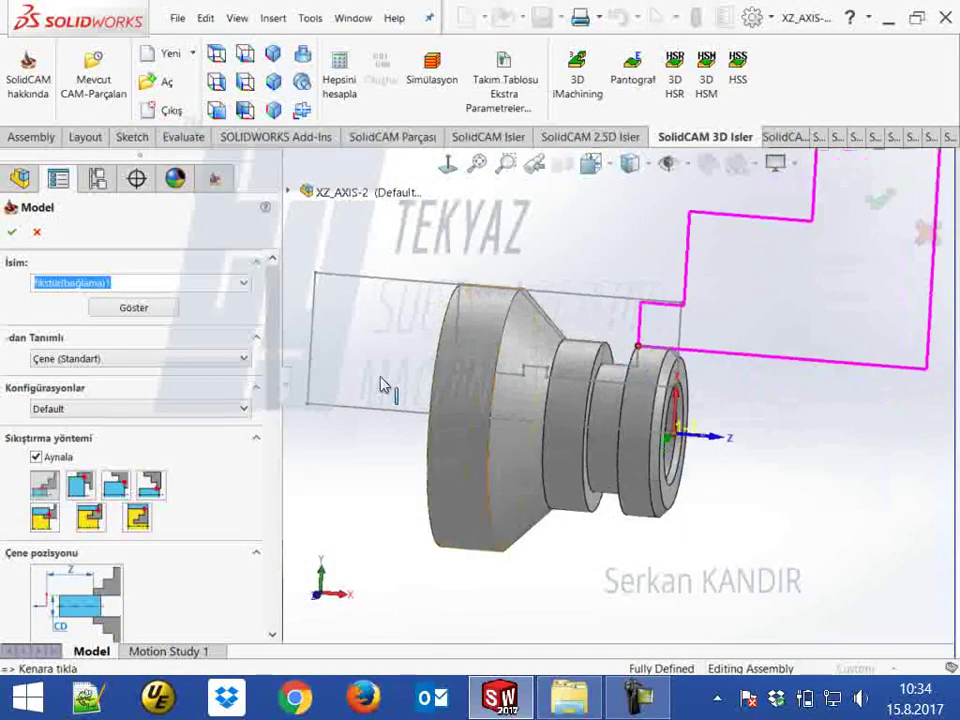
{"action": "mouse_move", "coordinate": [276, 358]}
{"action": "left_mouse_down"}
{"action": "mouse_move", "coordinate": [272, 482]}
{"action": "mouse_move", "coordinate": [281, 519]}
{"action": "mouse_move", "coordinate": [281, 336]}
{"action": "left_mouse_up"}
{"action": "left_click", "coordinate": [12, 232]}
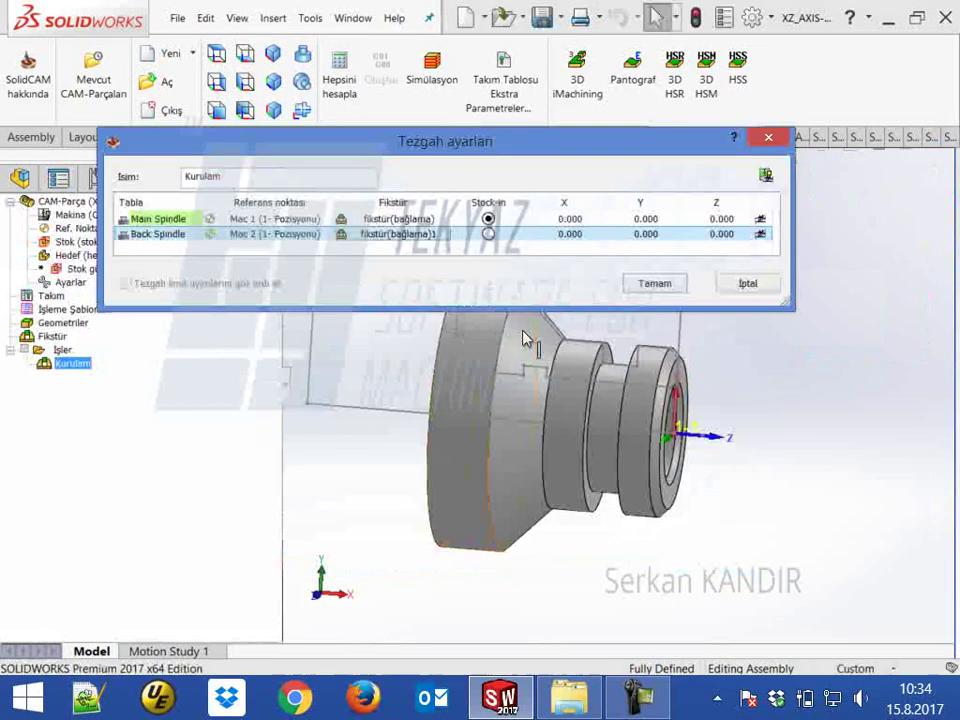
Set the Main Spindle's Z offset to 210 and preview its jaw and offset point on the model.
{"action": "left_click", "coordinate": [722, 218]}
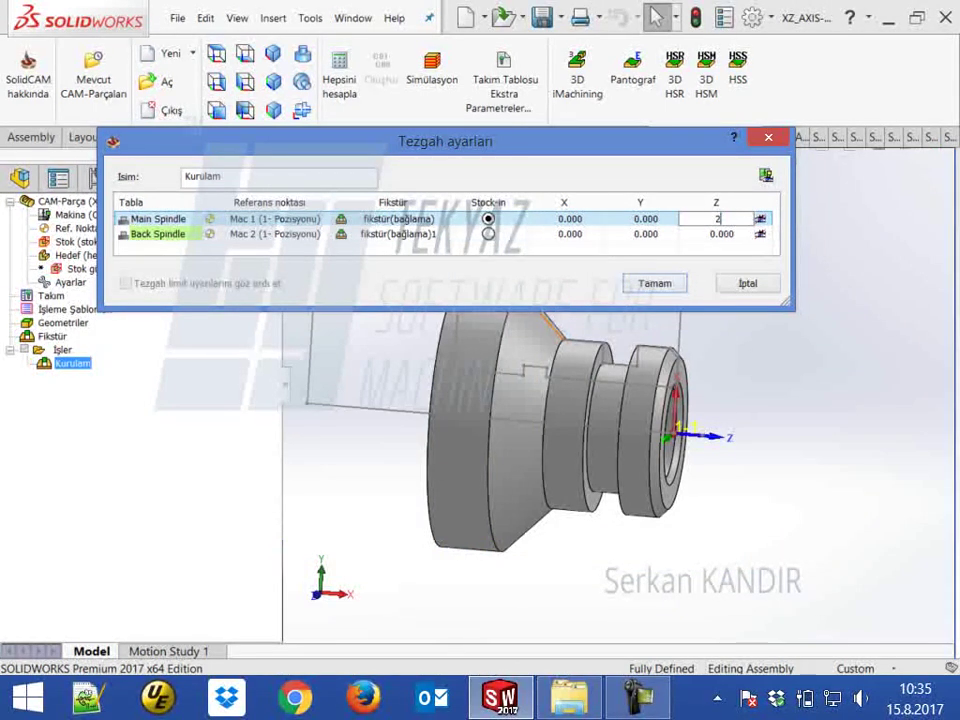
{"action": "key", "text": "Return"}
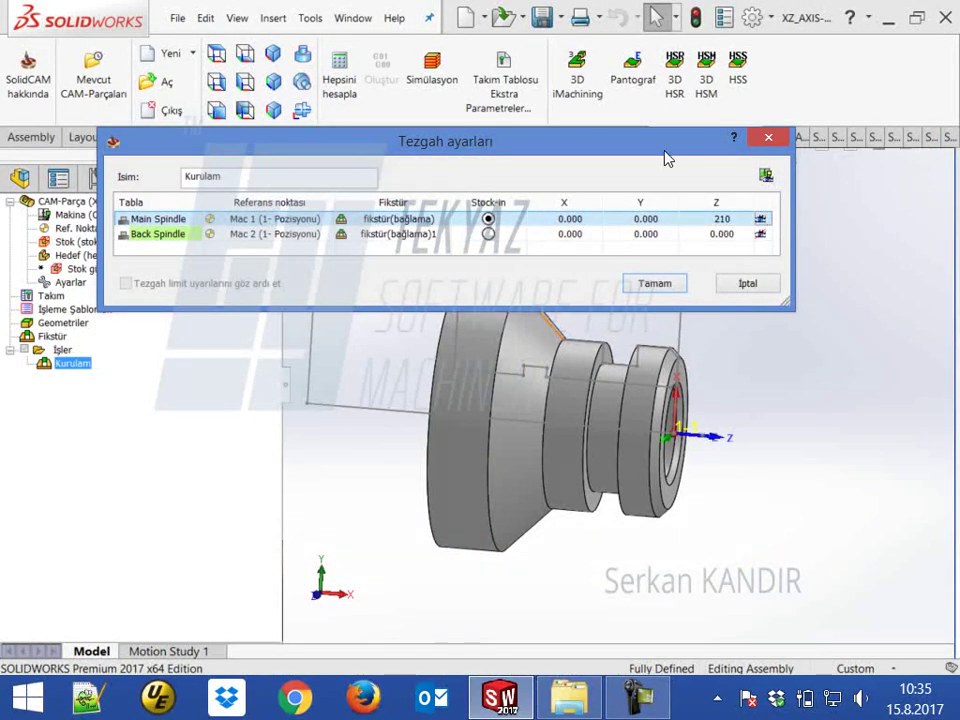
{"action": "left_click_drag", "start_coordinate": [664, 150], "coordinate": [605, 127]}
{"action": "scroll", "coordinate": [608, 431], "scroll_direction": "up", "scroll_amount": 3}
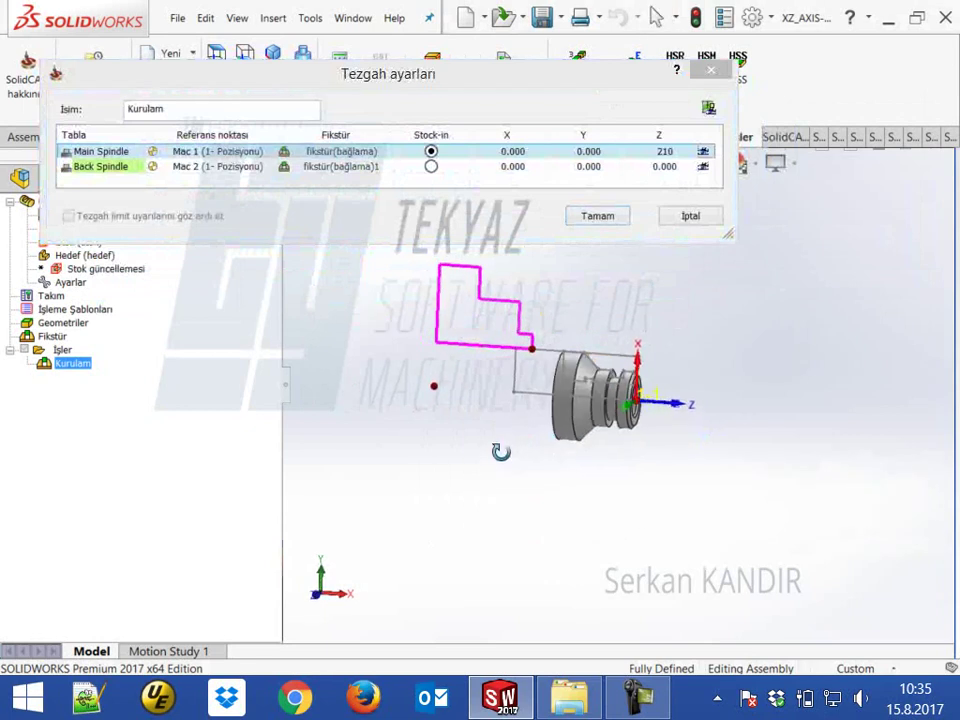
Set the Back Spindle's Z offset to 163 with its placement previewed on the part, and accept the machine setup.
{"action": "left_click", "coordinate": [703, 168]}
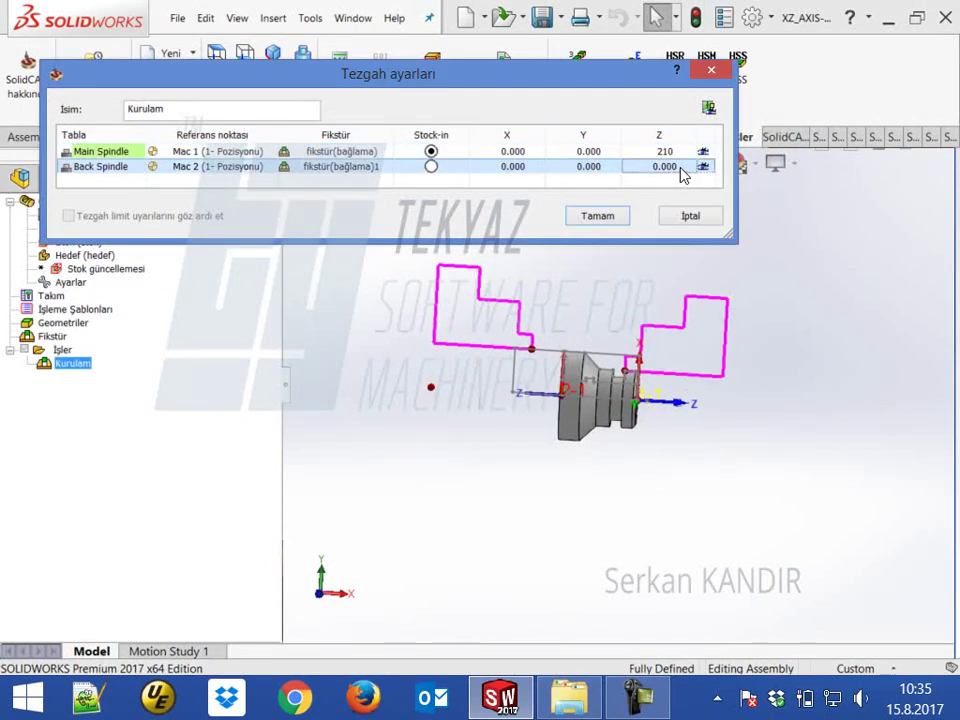
{"action": "left_click", "coordinate": [682, 172]}
{"action": "type", "text": "163"}
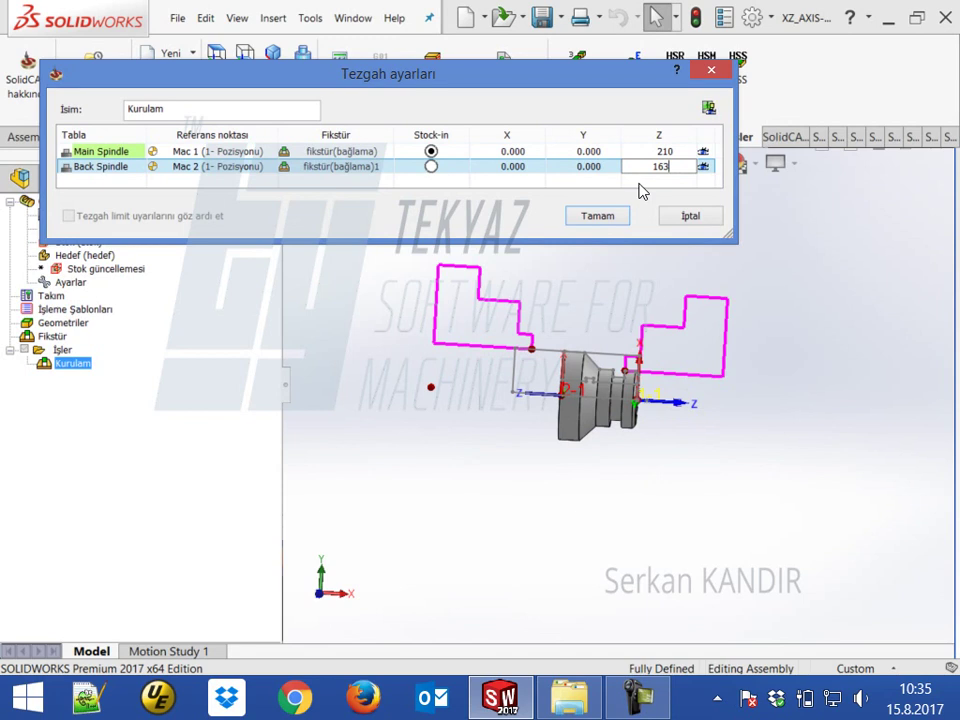
{"action": "left_click", "coordinate": [704, 168]}
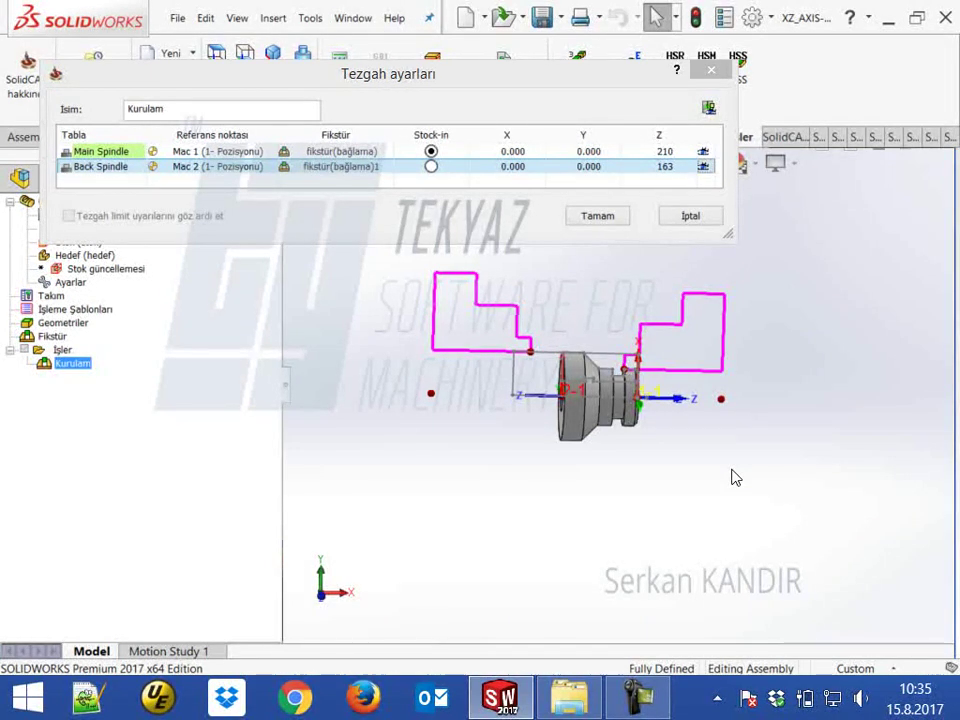
{"action": "left_click", "coordinate": [606, 219]}
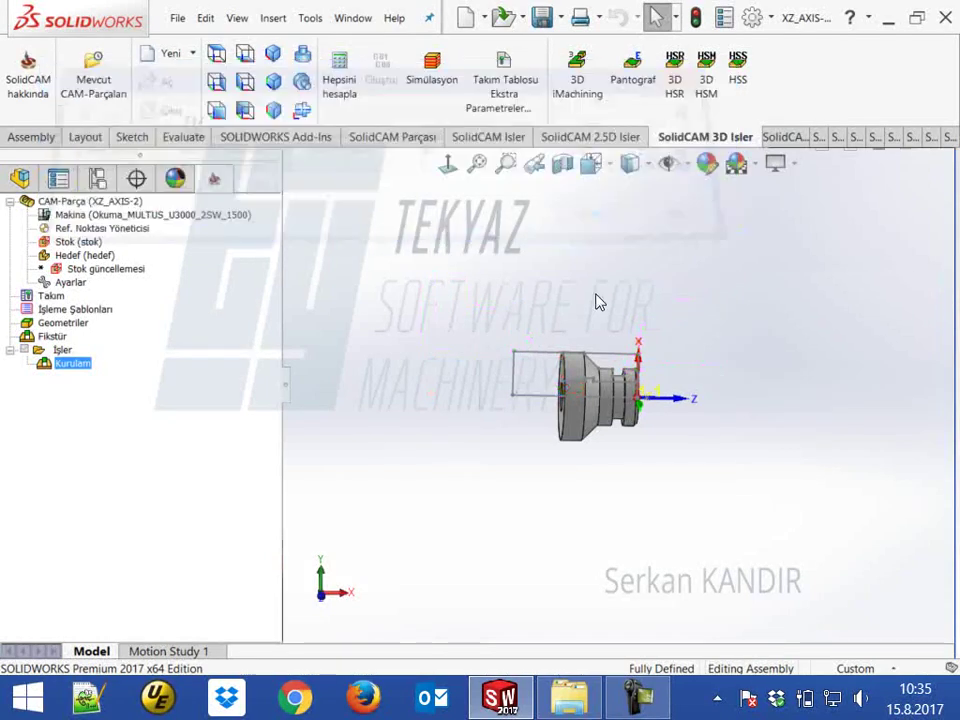
Open Paint and enlarge the blank canvas to about 1160 × 681 px.
{"action": "left_click", "coordinate": [10, 699]}
{"action": "type", "text": "paint"}
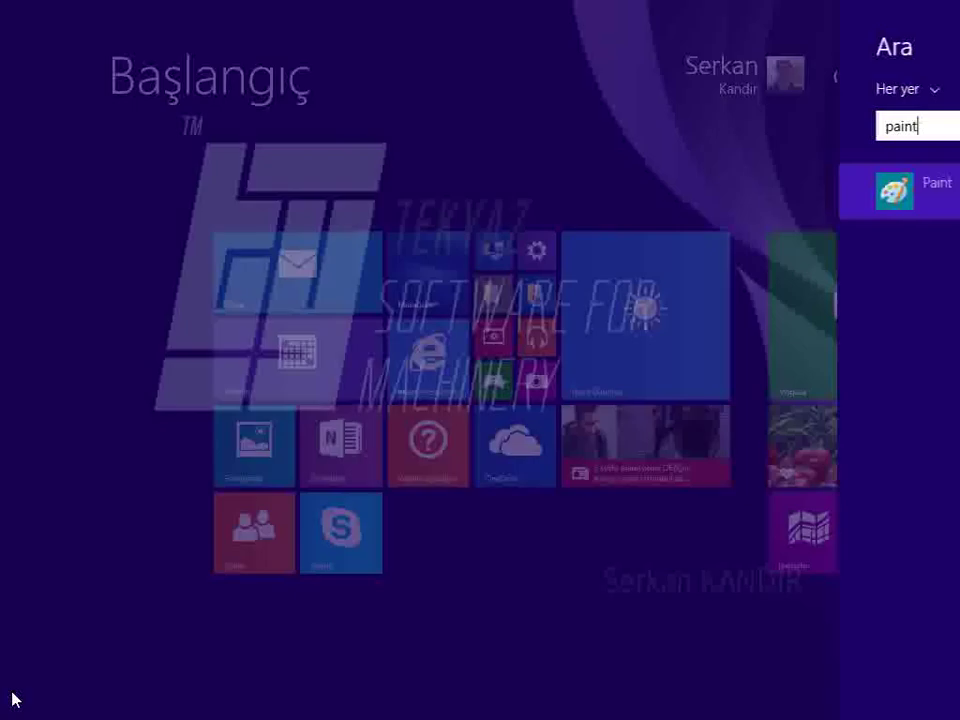
{"action": "key", "text": "Return"}
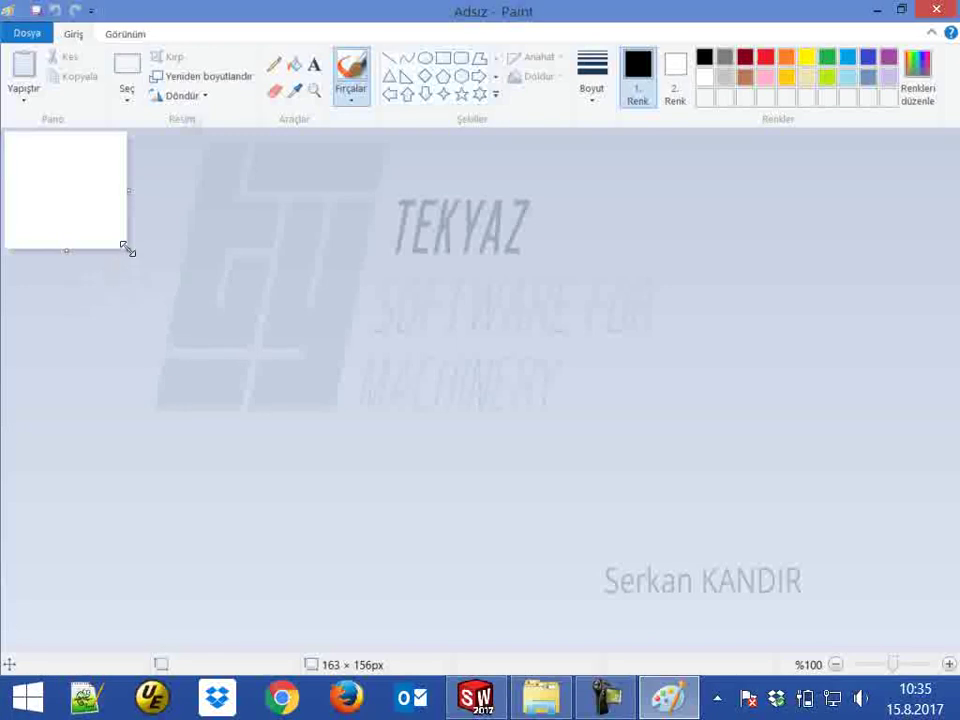
{"action": "left_click_drag", "start_coordinate": [128, 250], "coordinate": [870, 641]}
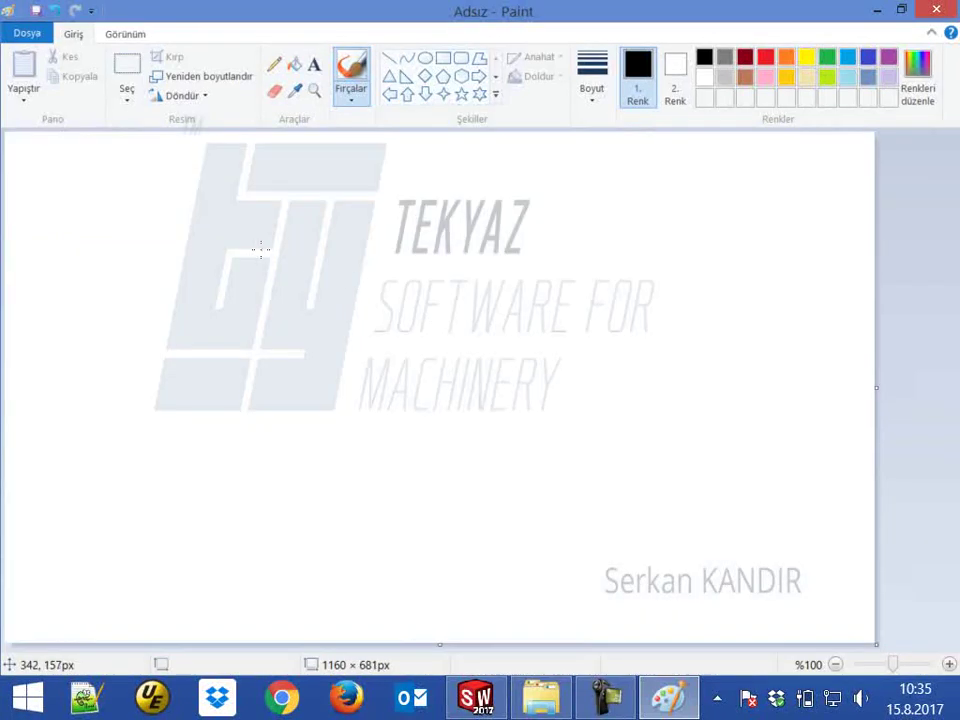
Draw a tall black rectangle about 123 × 441 px near the canvas's left side to represent the main spindle chuck.
{"action": "left_click", "coordinate": [444, 59]}
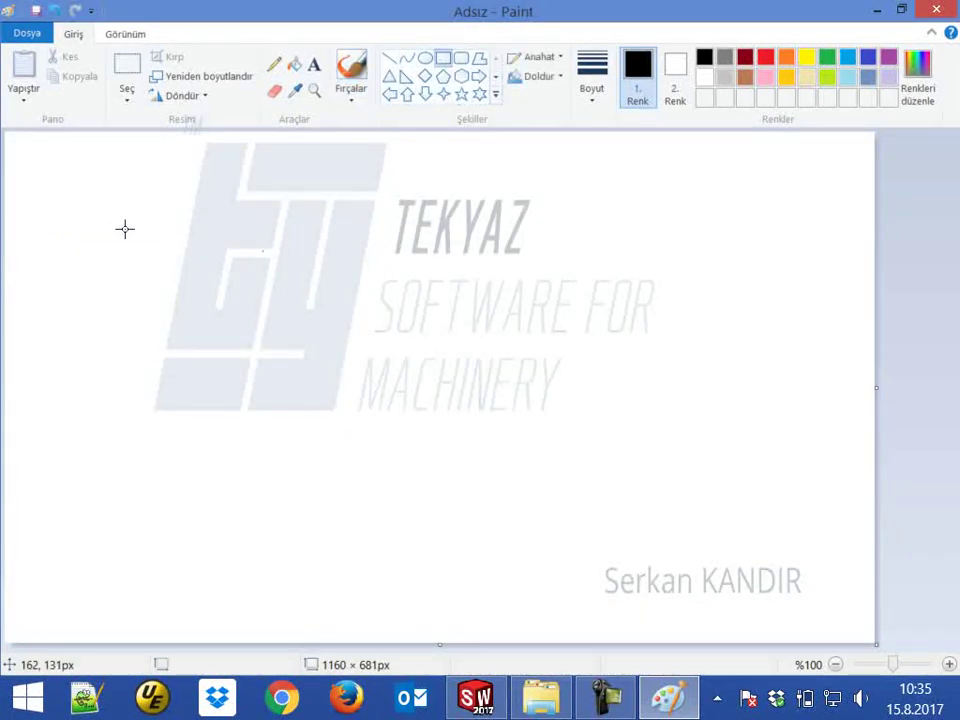
{"action": "left_click_drag", "start_coordinate": [107, 208], "coordinate": [198, 538]}
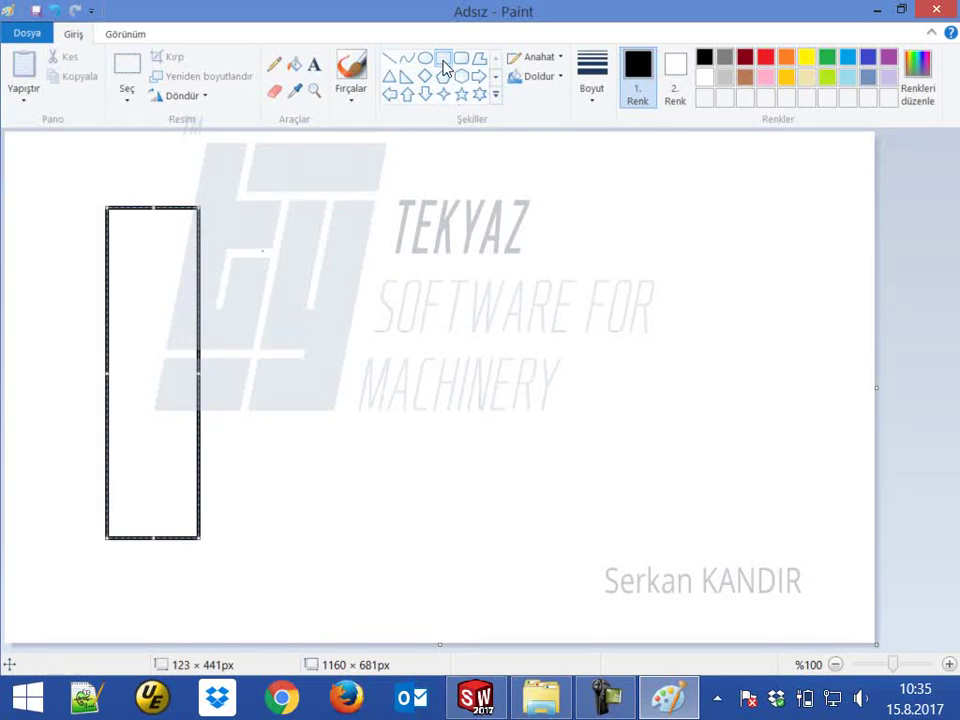
{"action": "left_click", "coordinate": [225, 316]}
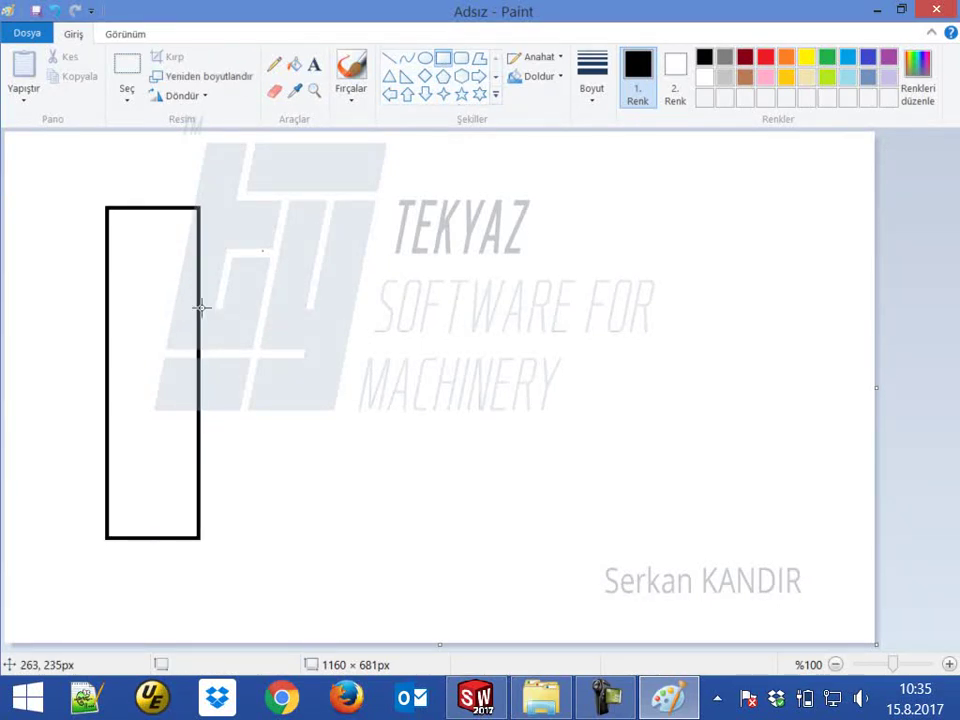
{"action": "mouse_move", "coordinate": [199, 308]}
{"action": "left_mouse_down"}
{"action": "mouse_move", "coordinate": [325, 324]}
{"action": "mouse_move", "coordinate": [455, 386]}
{"action": "mouse_move", "coordinate": [471, 434]}
{"action": "left_mouse_up"}
{"action": "key", "text": "ctrl+z"}
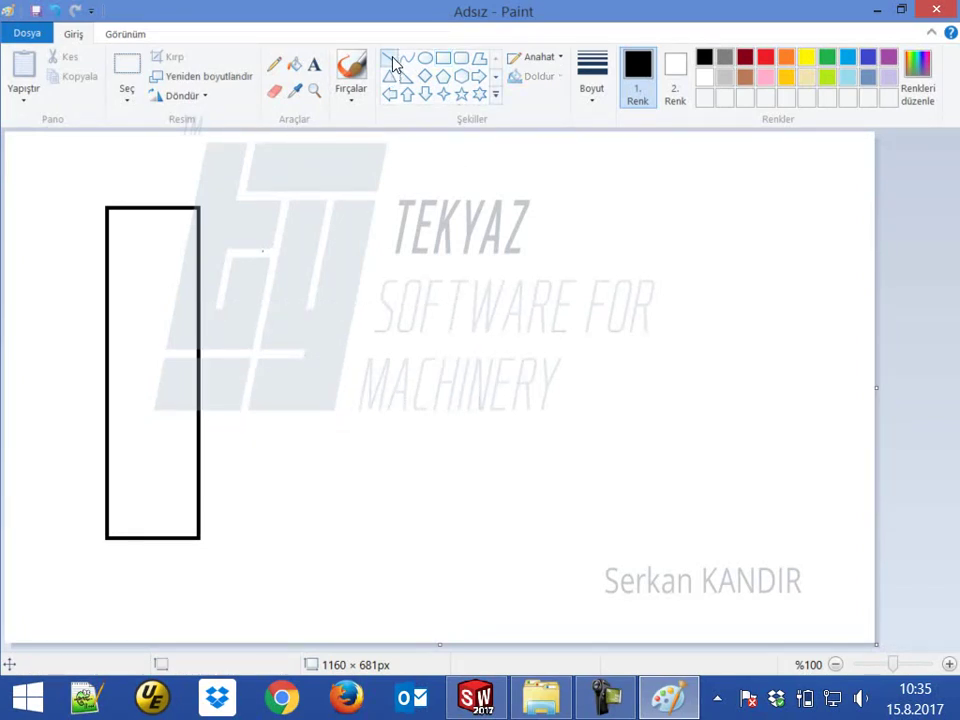
Draw a thin red horizontal centre line from the tall rectangle's left edge across to the canvas's right edge.
{"action": "left_click", "coordinate": [389, 58]}
{"action": "left_click", "coordinate": [590, 92]}
{"action": "left_click", "coordinate": [643, 120]}
{"action": "left_click", "coordinate": [769, 58]}
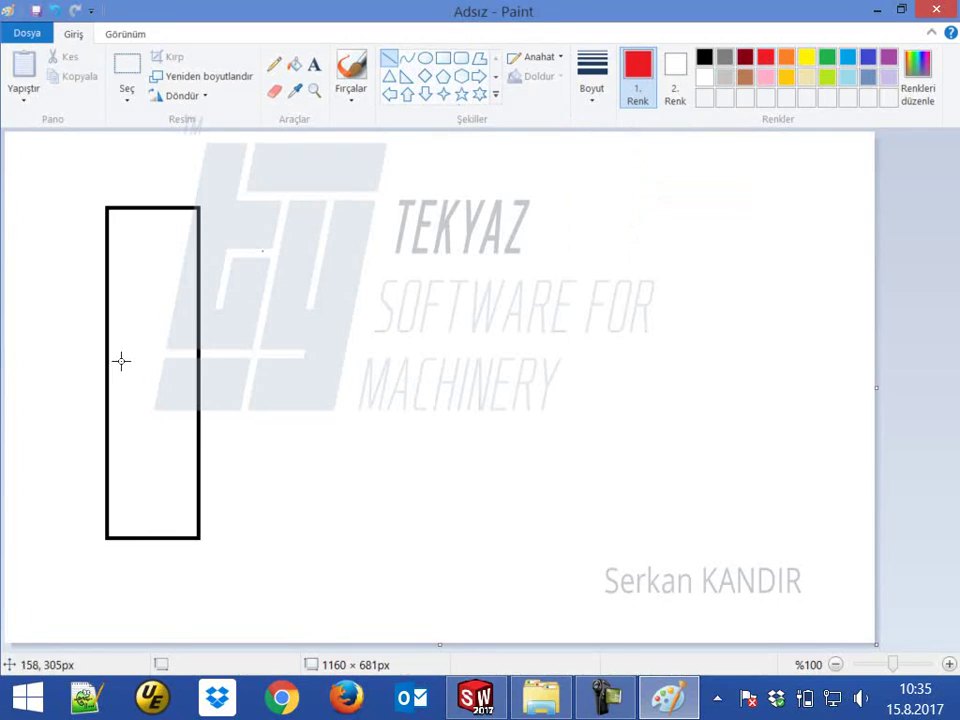
{"action": "mouse_move", "coordinate": [107, 371]}
{"action": "left_mouse_down"}
{"action": "mouse_move", "coordinate": [474, 373]}
{"action": "mouse_move", "coordinate": [507, 362]}
{"action": "mouse_move", "coordinate": [598, 373]}
{"action": "mouse_move", "coordinate": [873, 373]}
{"action": "left_mouse_up"}
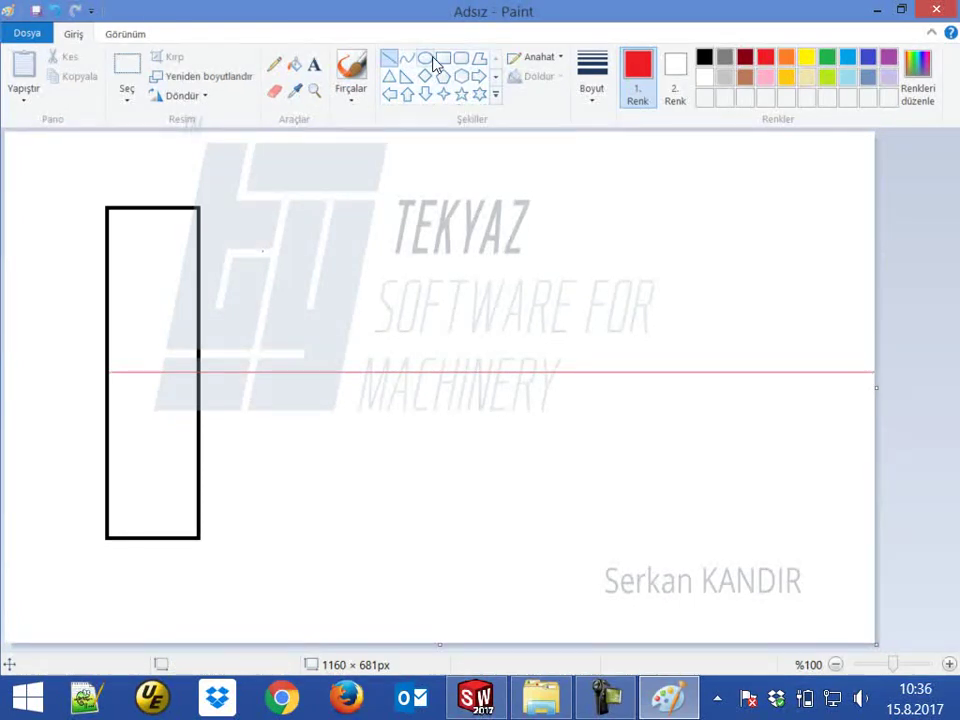
Draw a black rectangle about 327 × 151 px for the workpiece, extending from the tall rectangle's right edge and centred on the red line.
{"action": "left_click", "coordinate": [443, 58]}
{"action": "left_click", "coordinate": [595, 98]}
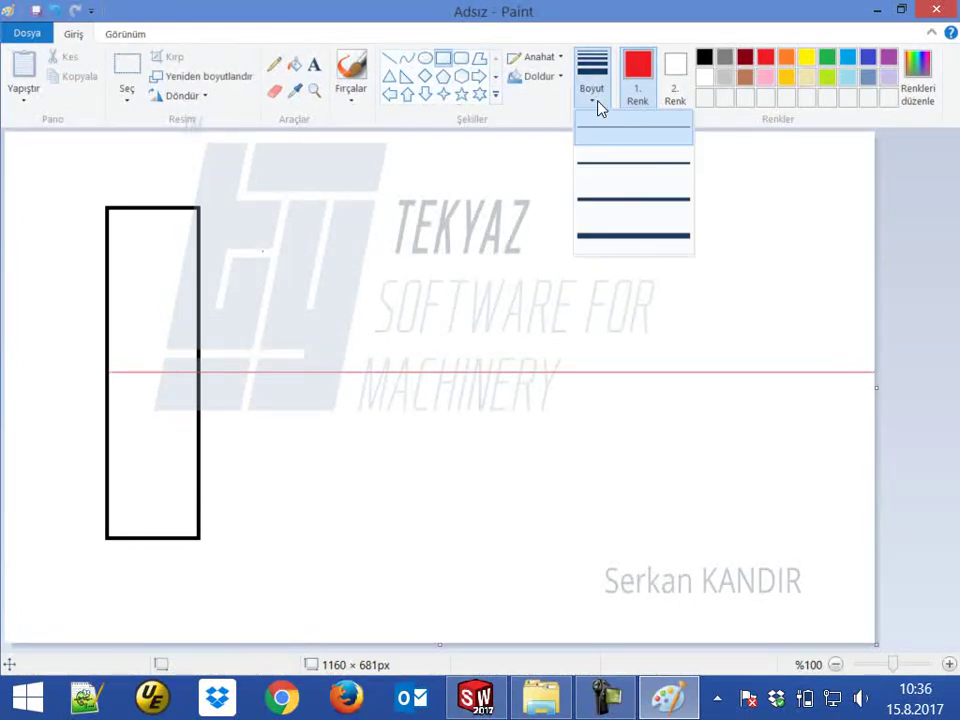
{"action": "left_click", "coordinate": [618, 176]}
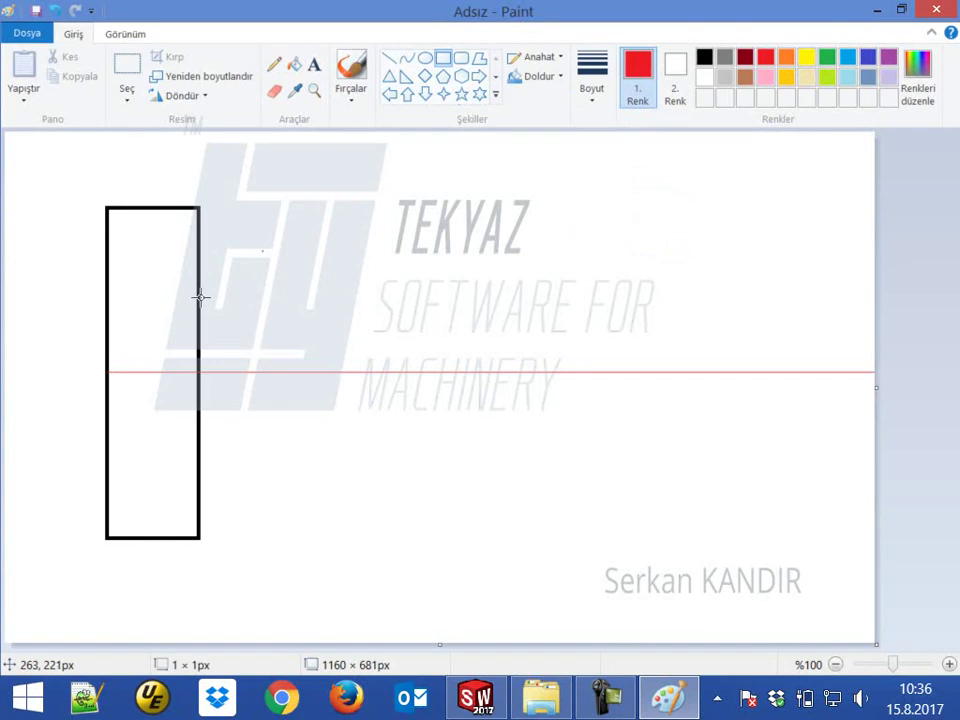
{"action": "left_click_drag", "start_coordinate": [200, 317], "coordinate": [315, 339]}
{"action": "key", "text": "ctrl+z"}
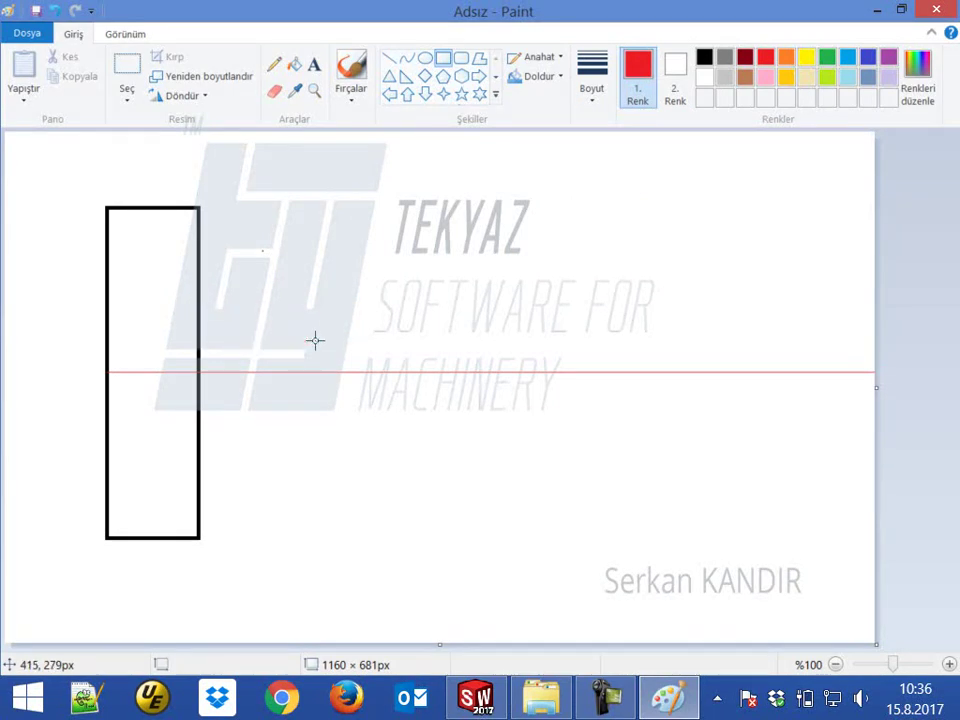
{"action": "left_click", "coordinate": [705, 58]}
{"action": "left_click_drag", "start_coordinate": [200, 315], "coordinate": [445, 428]}
{"action": "left_click", "coordinate": [388, 60]}
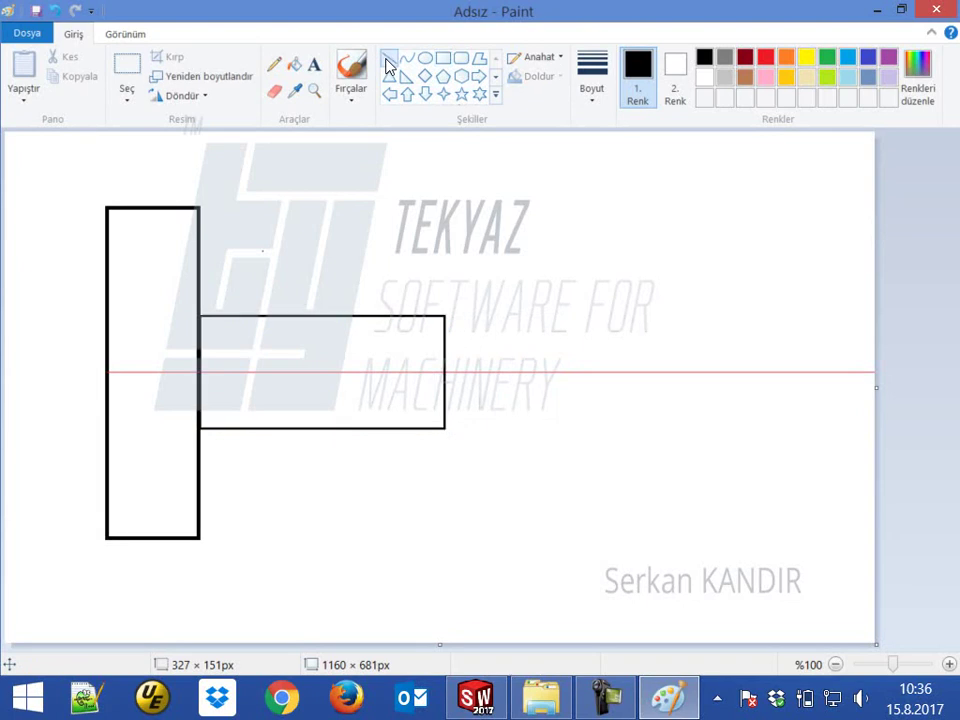
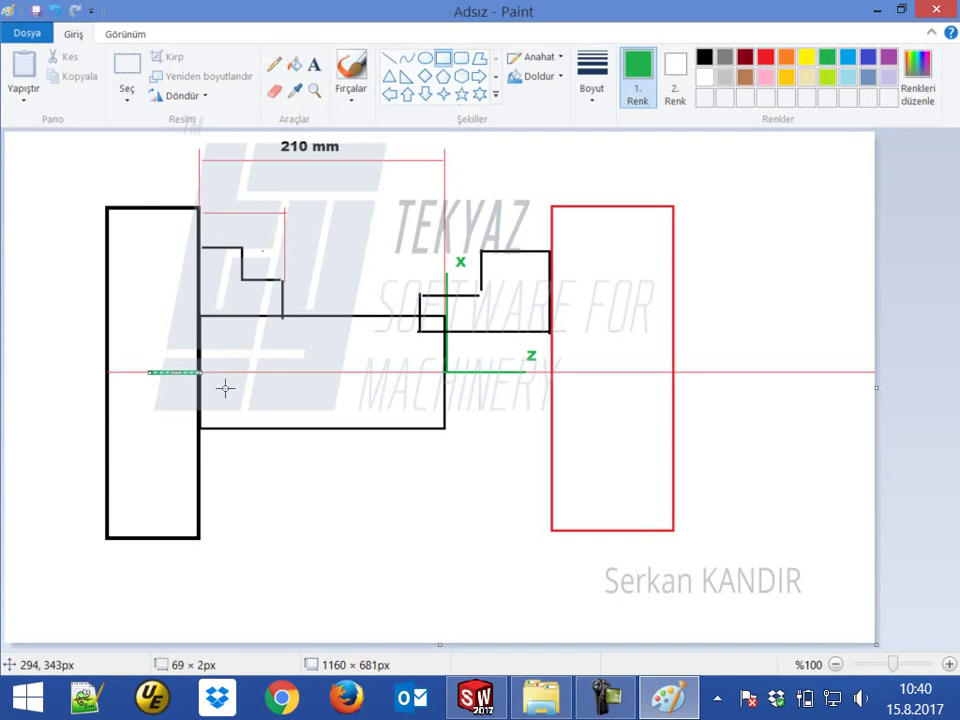
{"action": "left_click", "coordinate": [231, 328]}
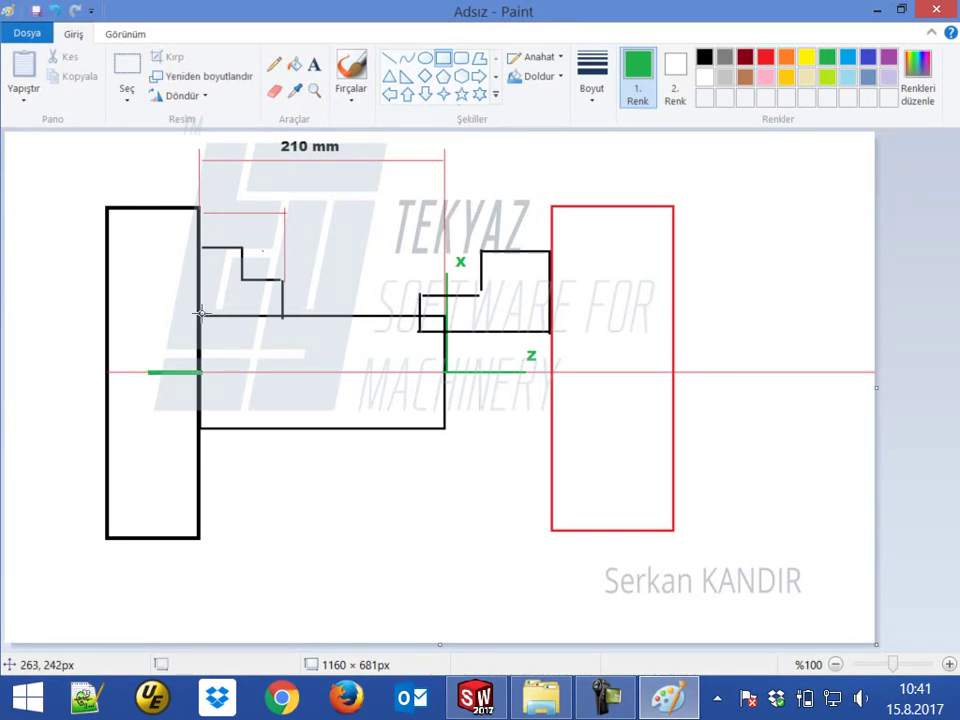
{"action": "mouse_move", "coordinate": [201, 313]}
{"action": "left_mouse_down"}
{"action": "mouse_move", "coordinate": [205, 358]}
{"action": "mouse_move", "coordinate": [202, 322]}
{"action": "left_mouse_up"}
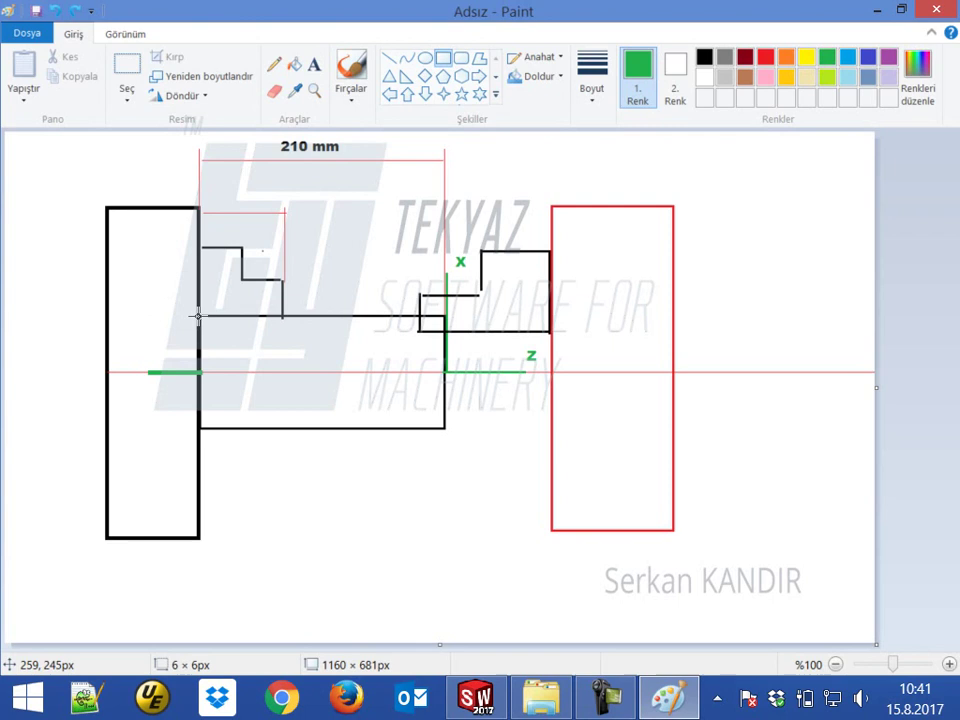
{"action": "left_click_drag", "start_coordinate": [198, 316], "coordinate": [201, 374]}
{"action": "left_click", "coordinate": [195, 418]}
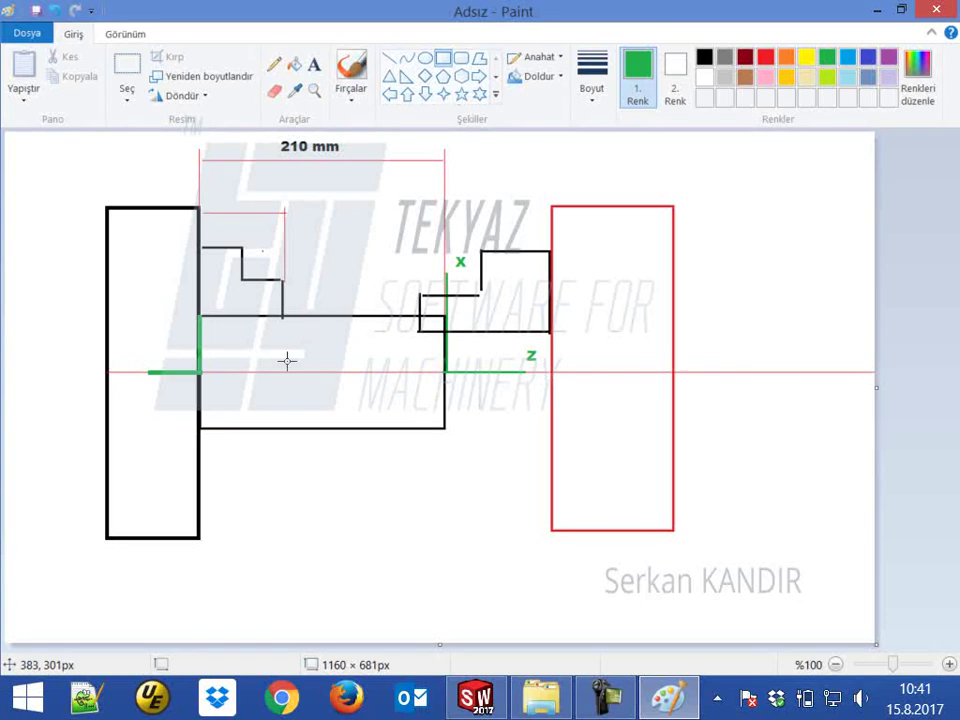
{"action": "key", "text": "ctrl+z"}
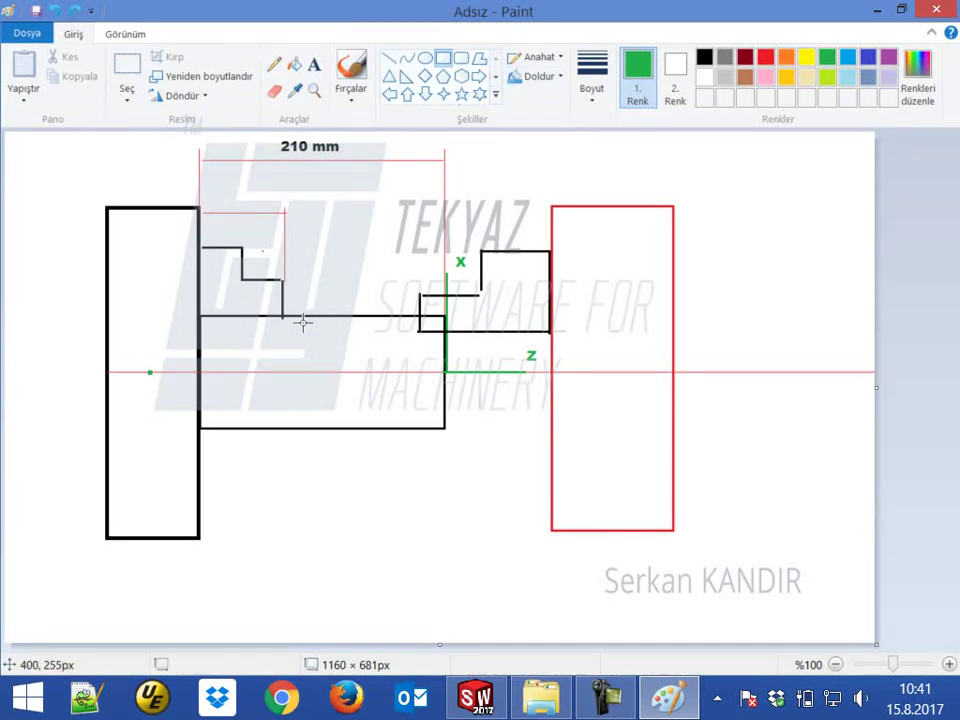
Draw an orange vertical line about 143 px tall across the workpiece rectangle, just right of the stepped jaw.
{"action": "left_click", "coordinate": [786, 64]}
{"action": "left_click", "coordinate": [592, 75]}
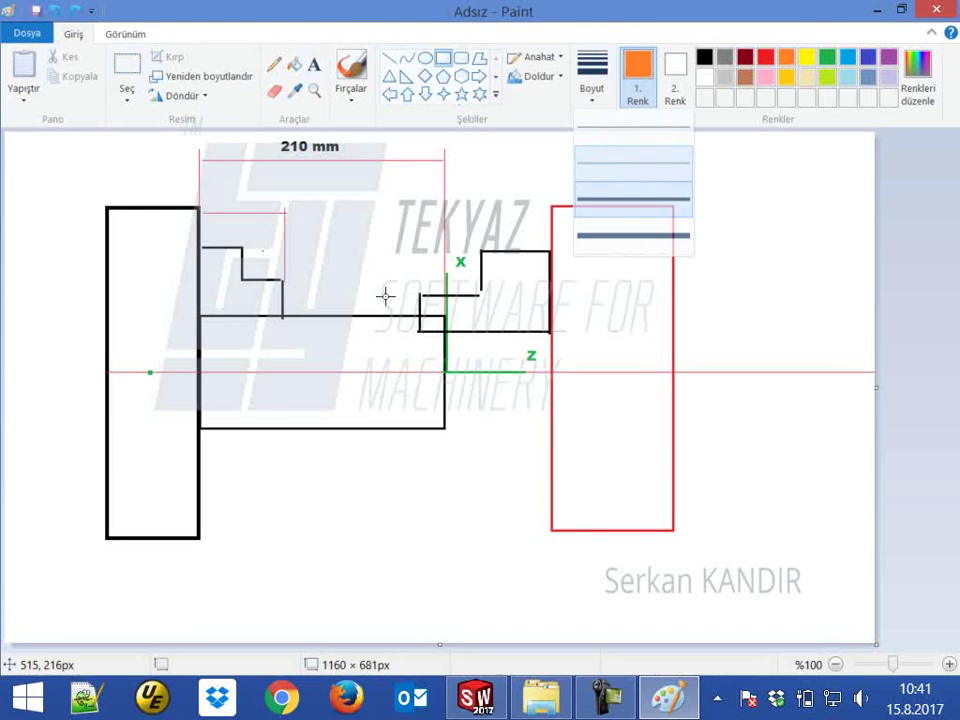
{"action": "left_click", "coordinate": [300, 320]}
{"action": "left_click_drag", "start_coordinate": [303, 341], "coordinate": [303, 341]}
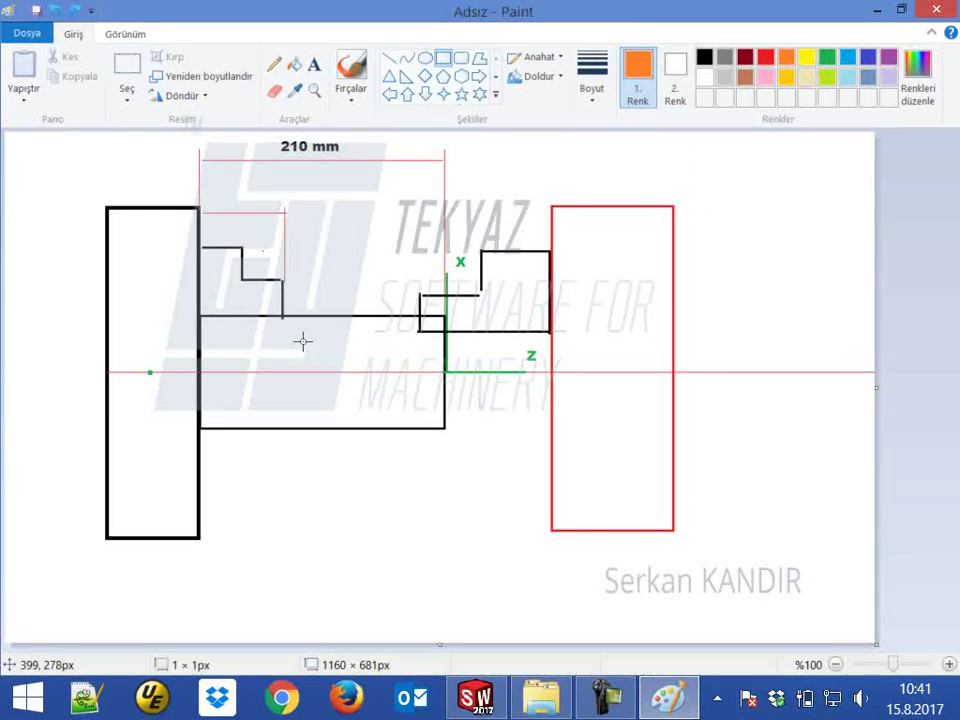
{"action": "left_click", "coordinate": [592, 86]}
{"action": "left_click", "coordinate": [603, 124]}
{"action": "left_click_drag", "start_coordinate": [301, 317], "coordinate": [303, 426]}
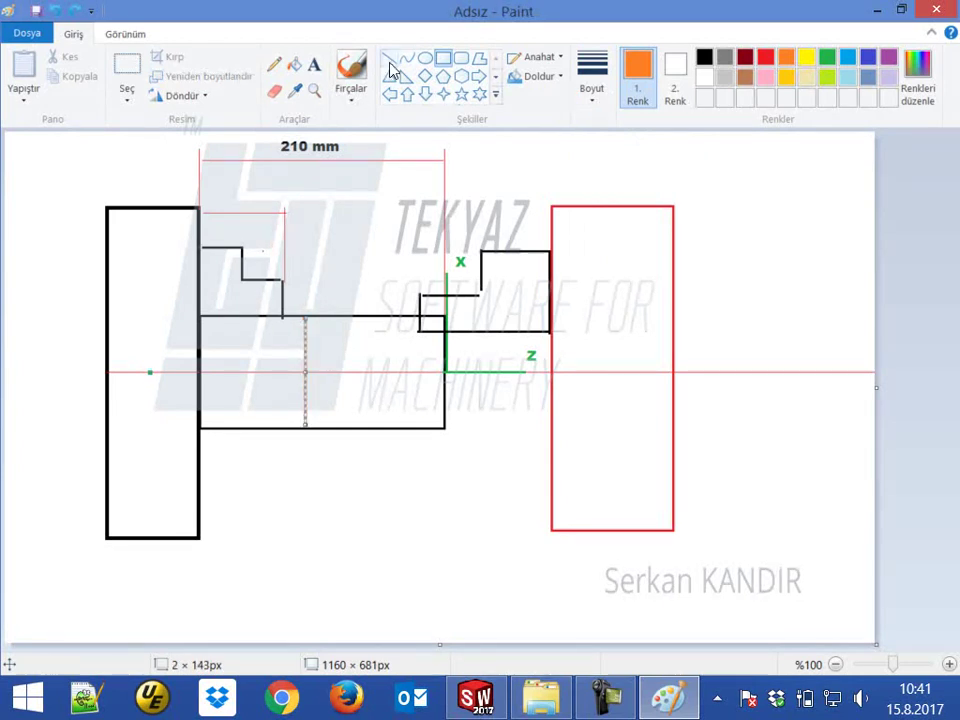
{"action": "left_click", "coordinate": [364, 455]}
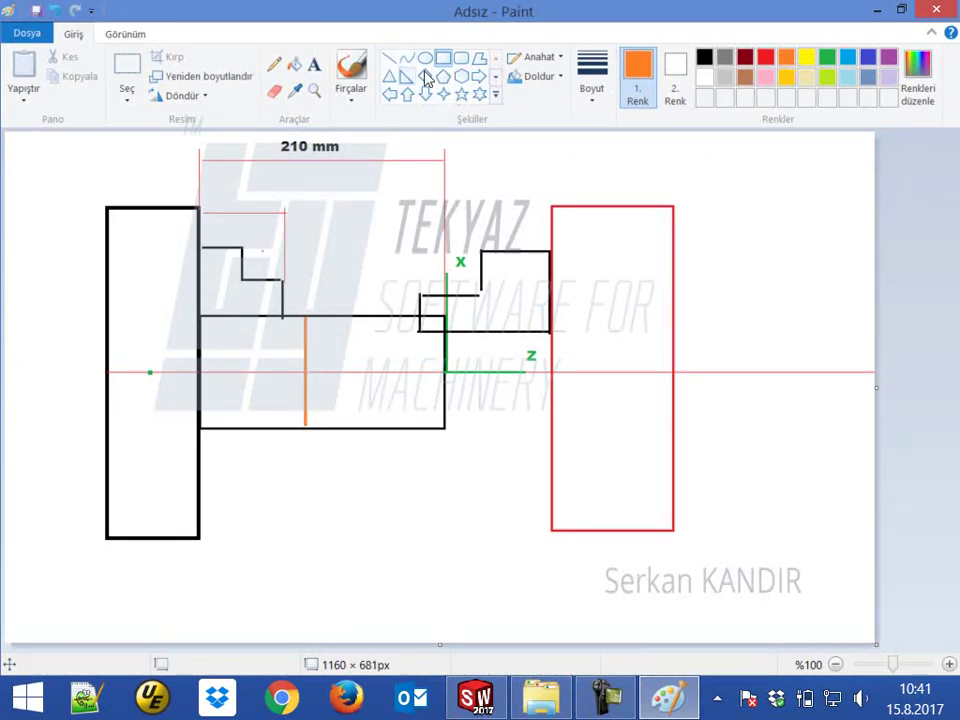
Draw green axes where the orange line meets the centre line: about 72 px toward the main chuck and about 63 px upward.
{"action": "left_click", "coordinate": [827, 57]}
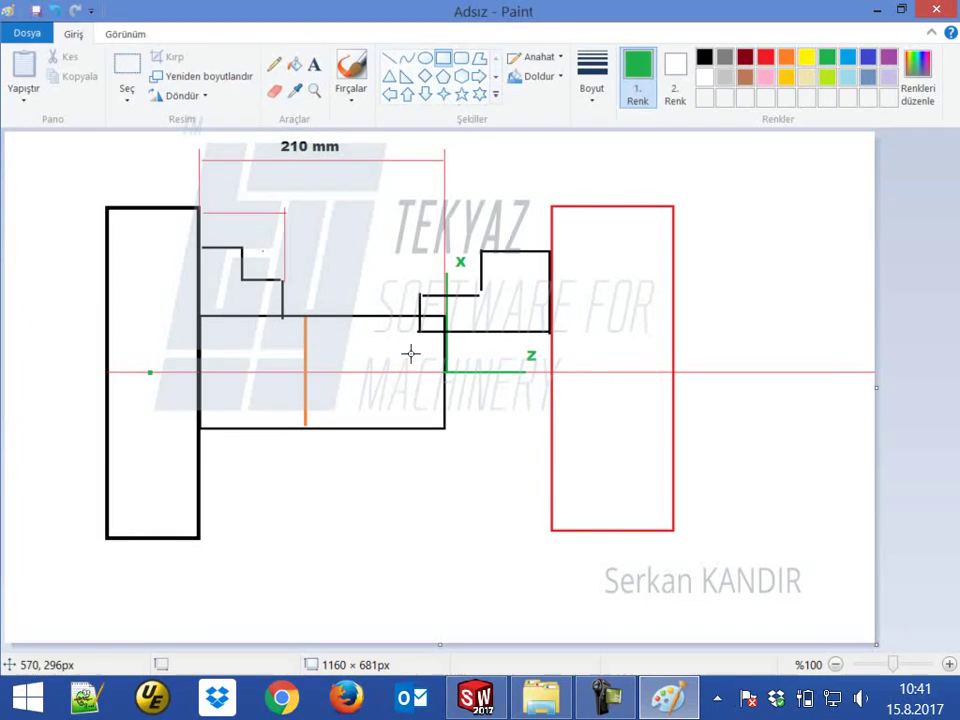
{"action": "left_click_drag", "start_coordinate": [250, 372], "coordinate": [305, 372]}
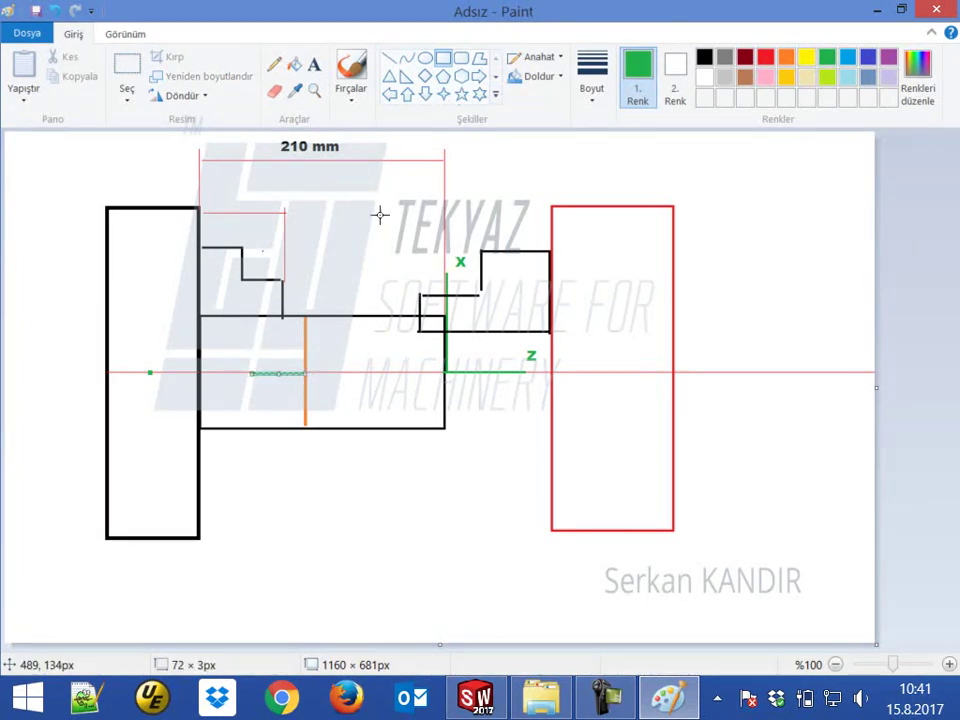
{"action": "left_click", "coordinate": [395, 60]}
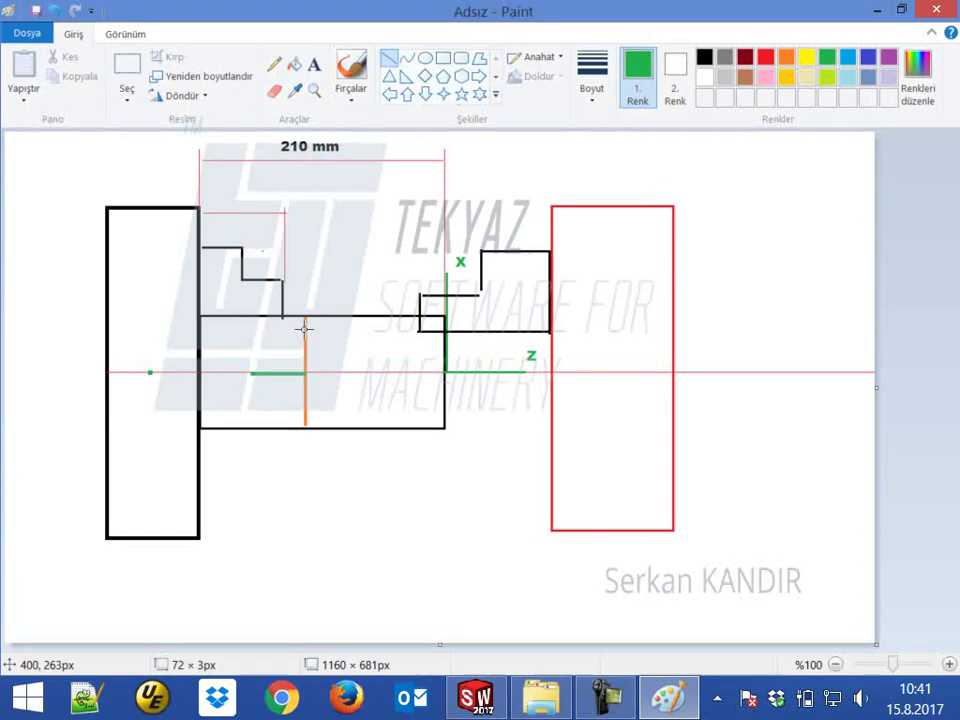
{"action": "left_click_drag", "start_coordinate": [305, 329], "coordinate": [305, 373]}
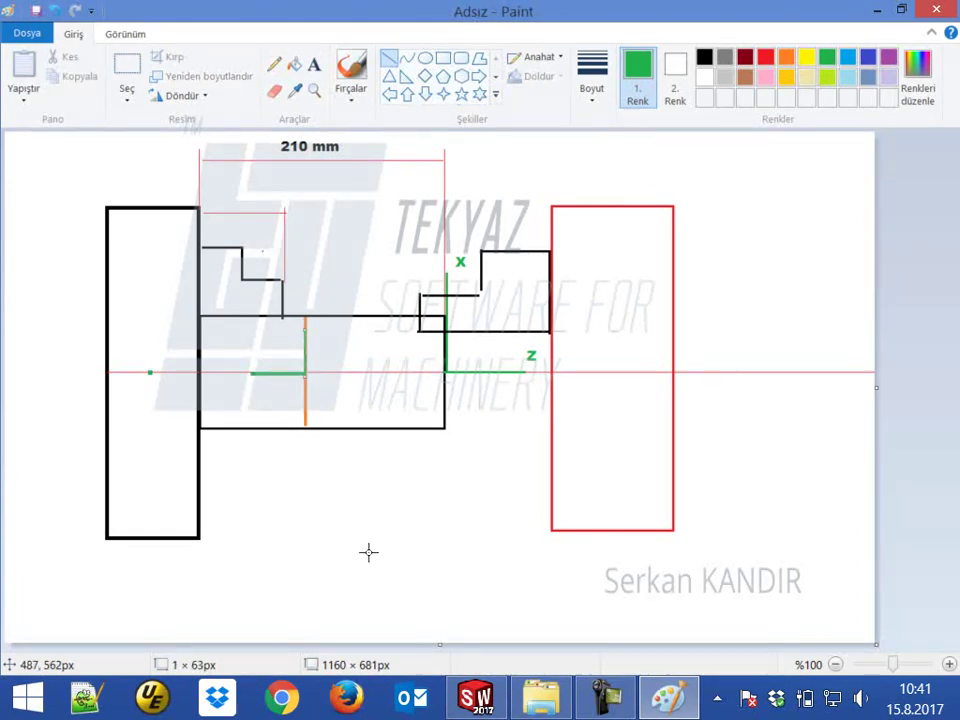
{"action": "key", "text": "ctrl+z"}
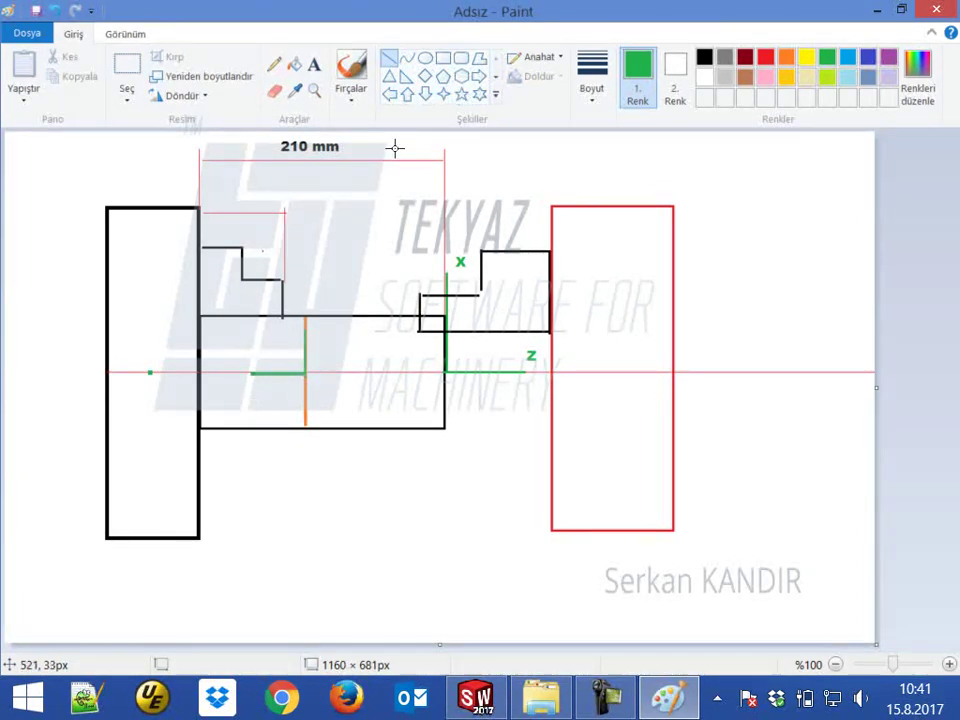
Label the new green axes with the text z above the horizontal one and x beside the vertical one.
{"action": "left_click", "coordinate": [314, 64]}
{"action": "left_click", "coordinate": [253, 355]}
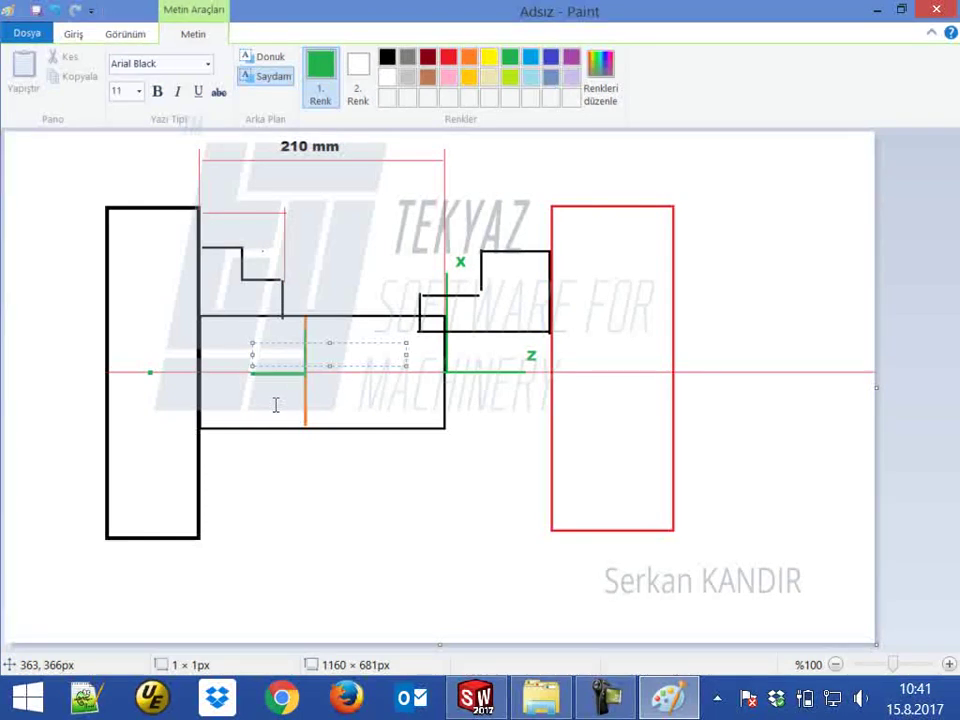
{"action": "type", "text": "z"}
{"action": "left_click", "coordinate": [357, 421]}
{"action": "left_click", "coordinate": [315, 333]}
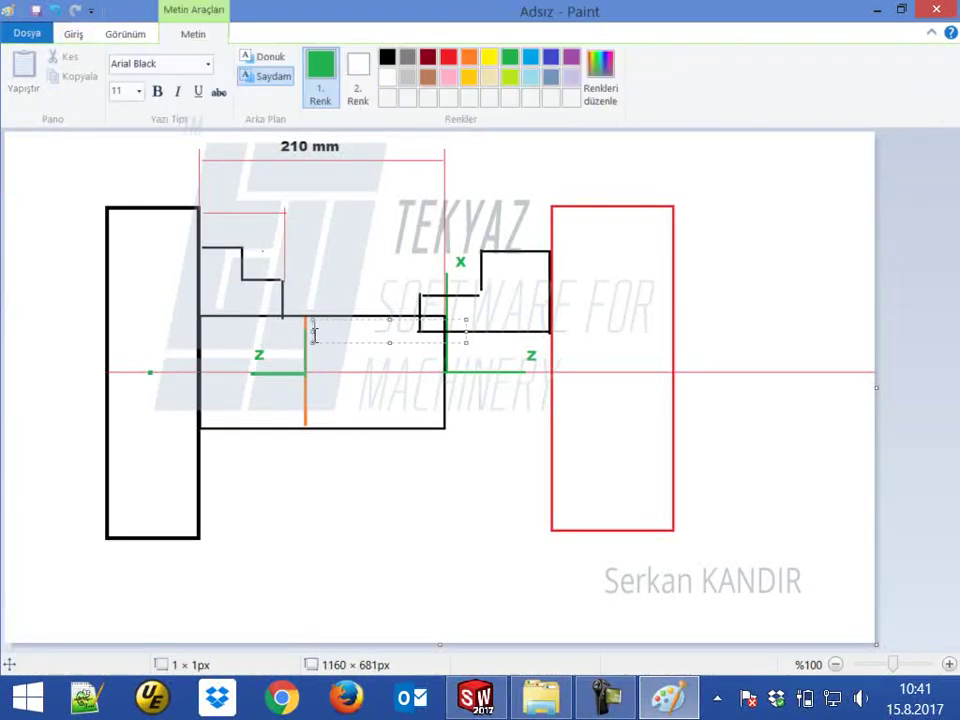
{"action": "type", "text": "x"}
{"action": "left_click", "coordinate": [357, 456]}
Draw thin red extension lines down from the orange line and the workpiece's right edge, joined by a dimension line about 185 px long.
{"action": "left_click", "coordinate": [389, 59]}
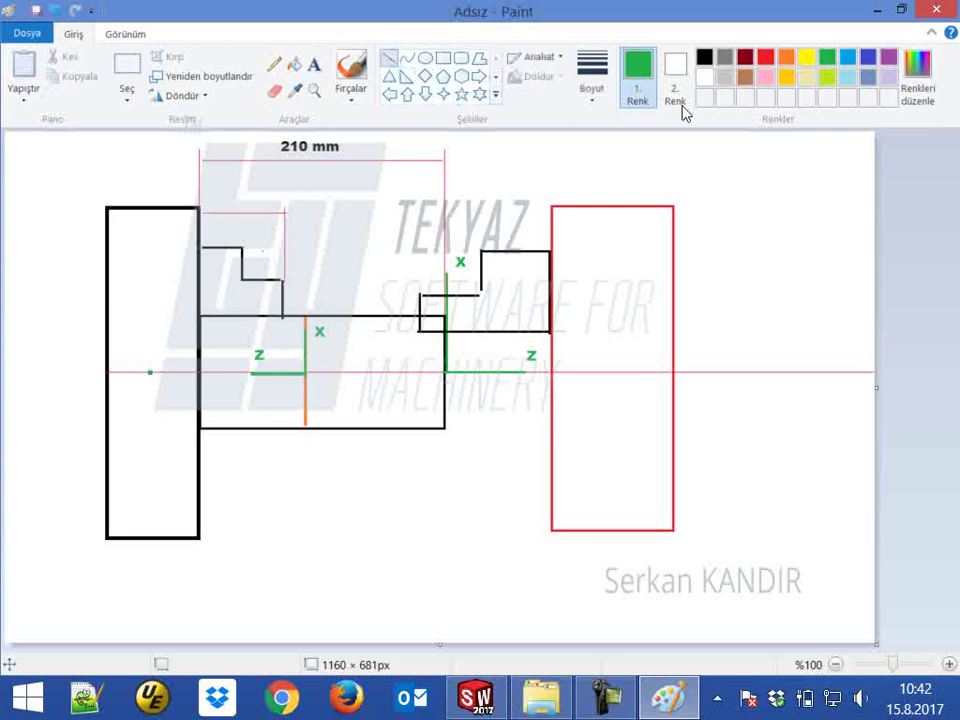
{"action": "left_click", "coordinate": [766, 57]}
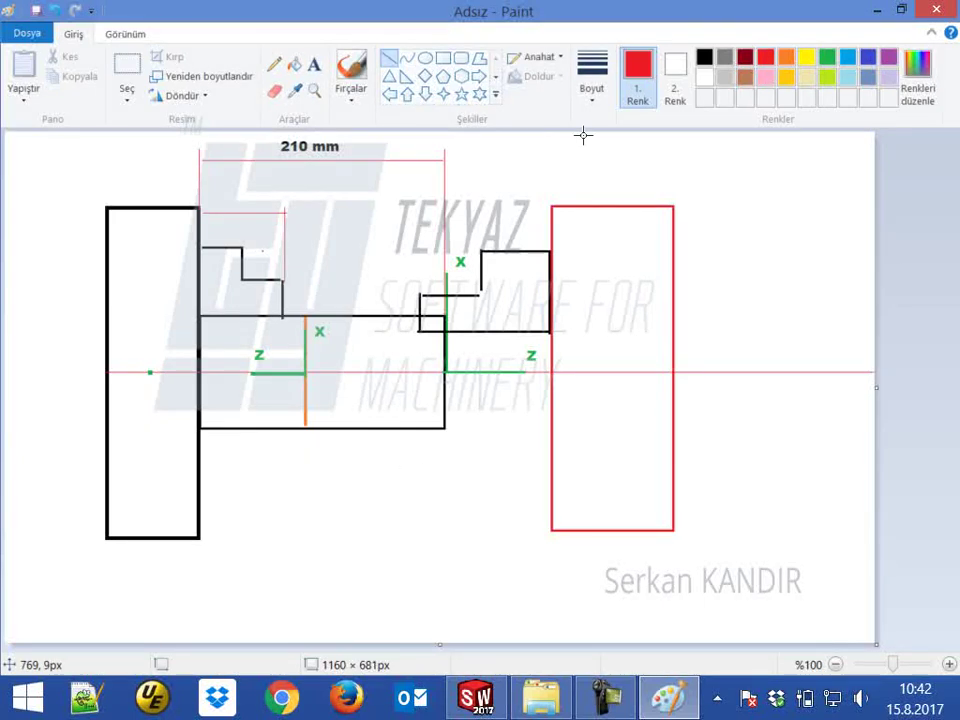
{"action": "left_click", "coordinate": [593, 98]}
{"action": "left_click", "coordinate": [609, 144]}
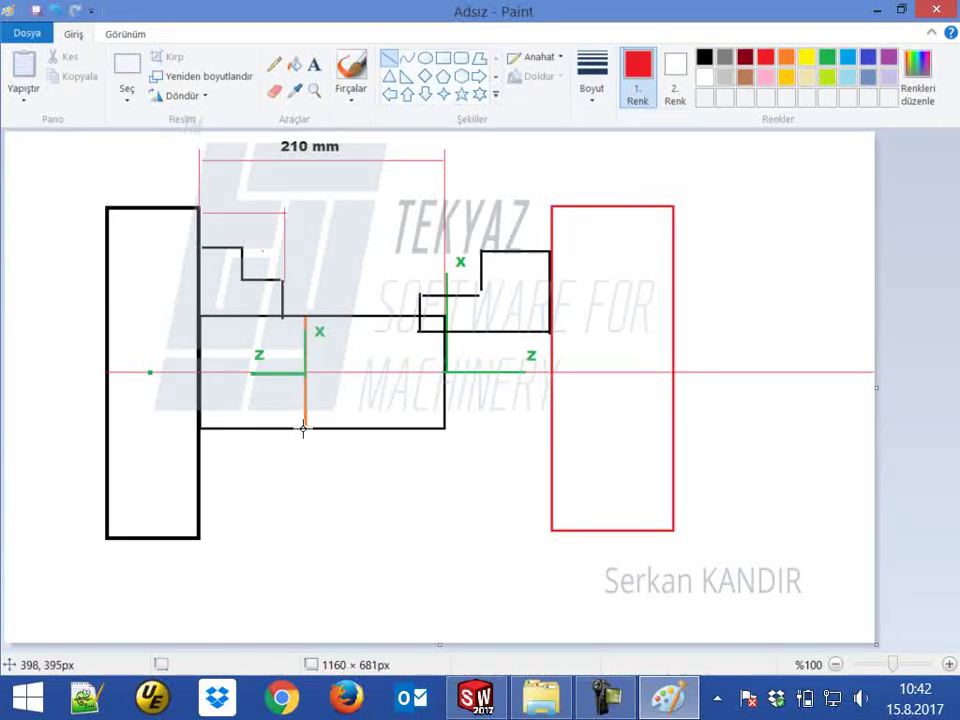
{"action": "left_click_drag", "start_coordinate": [306, 430], "coordinate": [302, 521]}
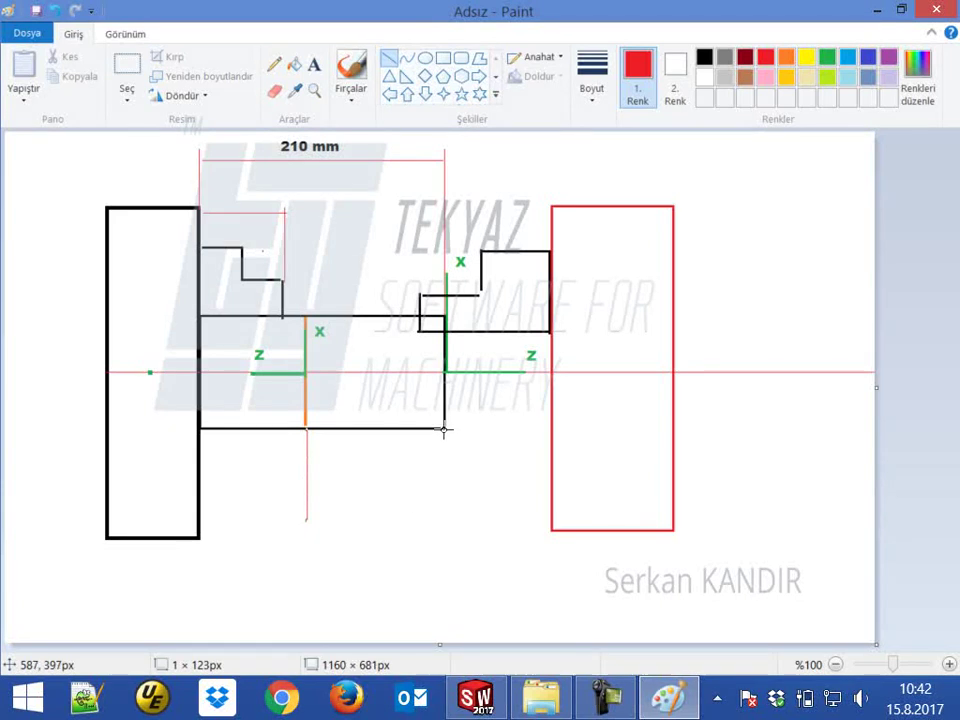
{"action": "left_click_drag", "start_coordinate": [445, 430], "coordinate": [445, 525]}
{"action": "left_click", "coordinate": [309, 519]}
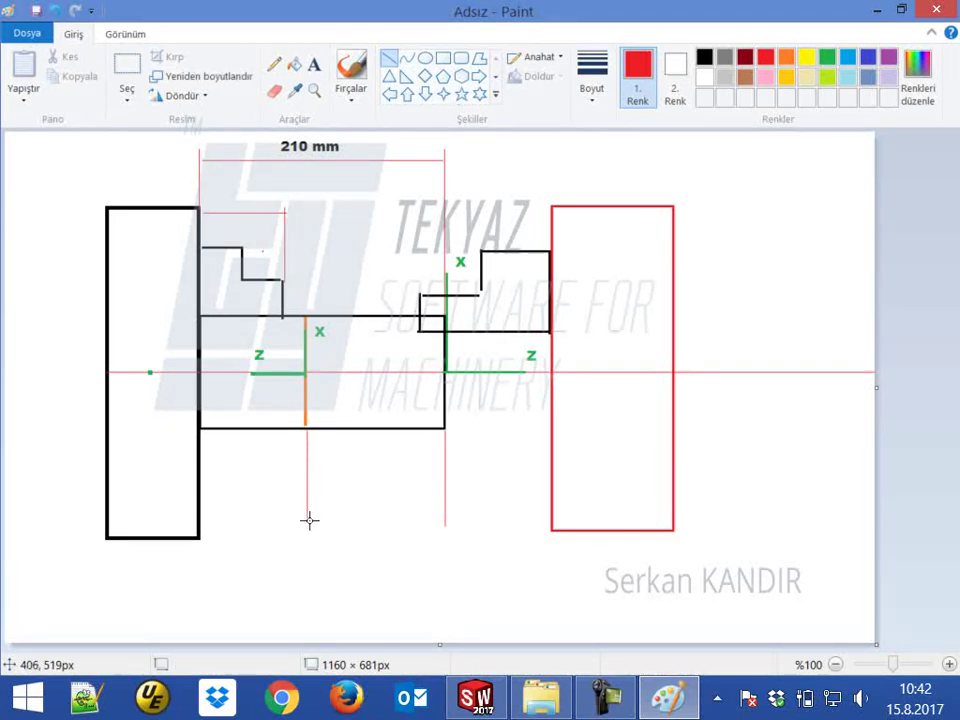
{"action": "left_click_drag", "start_coordinate": [307, 520], "coordinate": [446, 521]}
{"action": "left_click", "coordinate": [313, 65]}
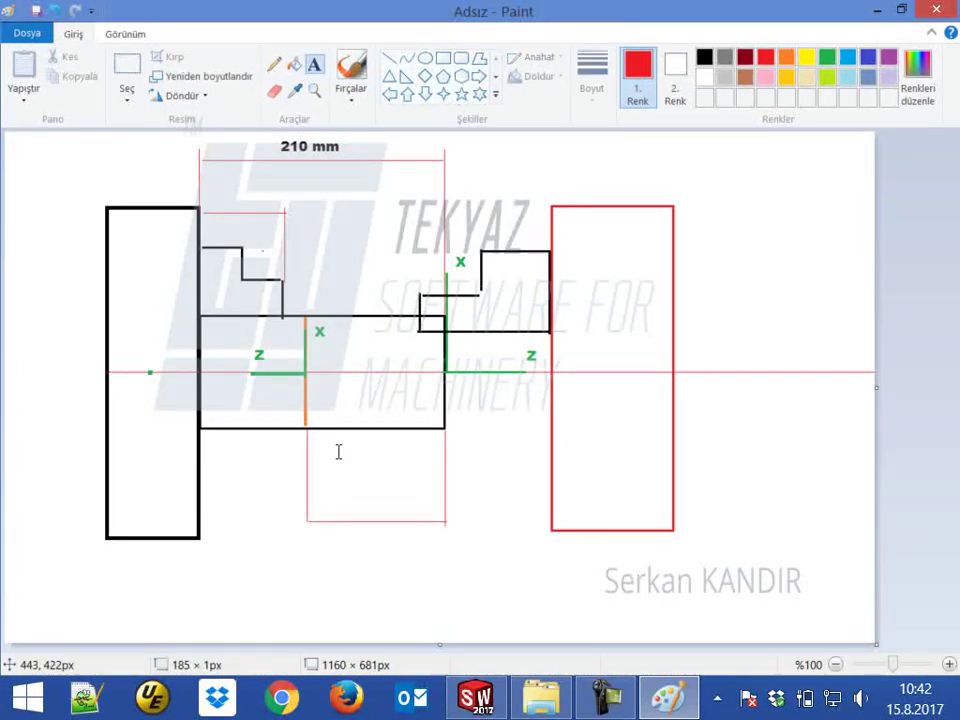
{"action": "left_click", "coordinate": [344, 504]}
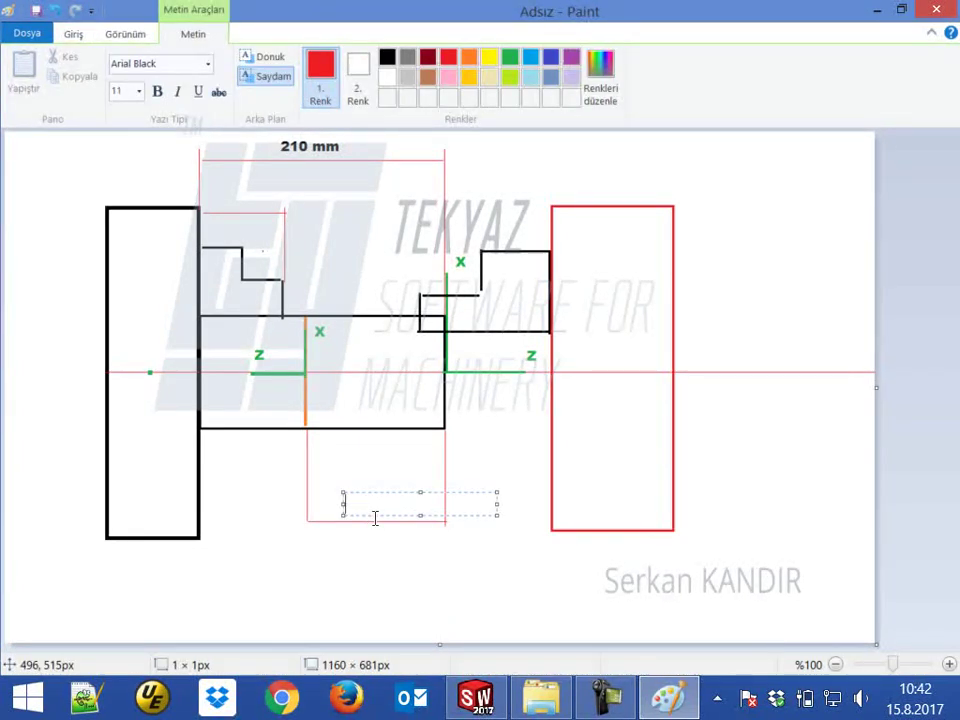
{"action": "type", "text": "77"}
{"action": "left_click", "coordinate": [410, 600]}
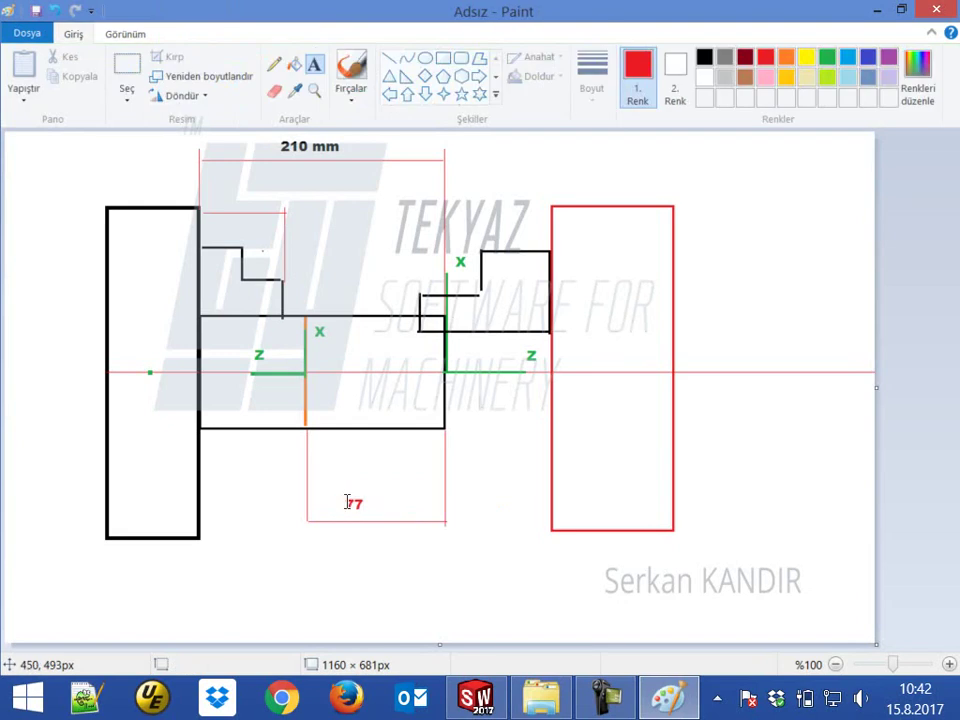
Label the dimension line below the workpiece with the red text 77 mm.
{"action": "left_click", "coordinate": [363, 506]}
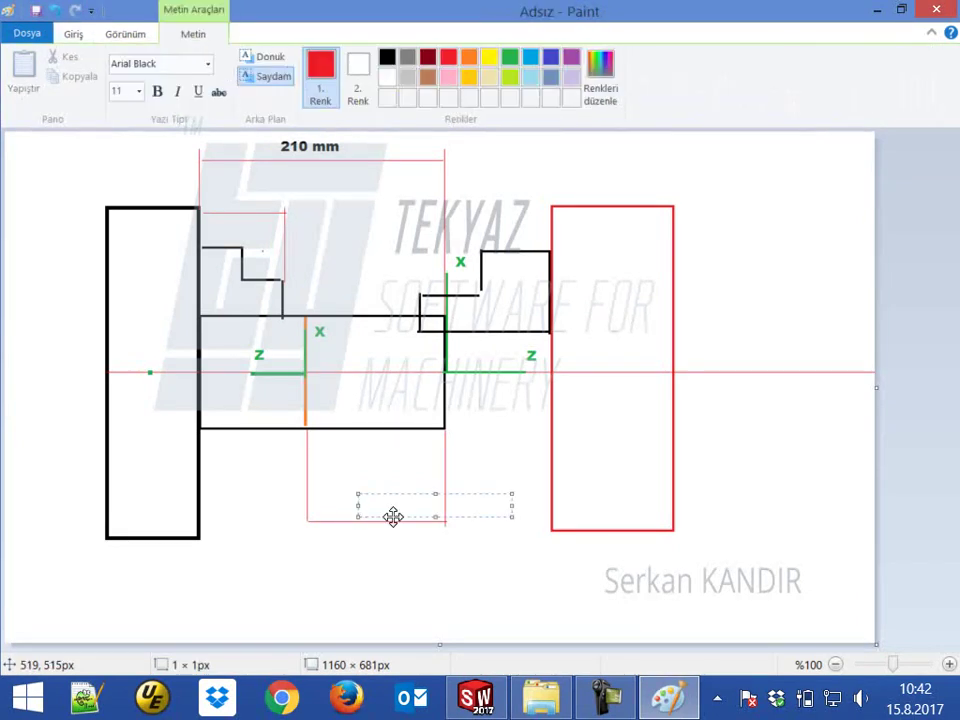
{"action": "type", "text": "y"}
{"action": "left_click", "coordinate": [425, 610]}
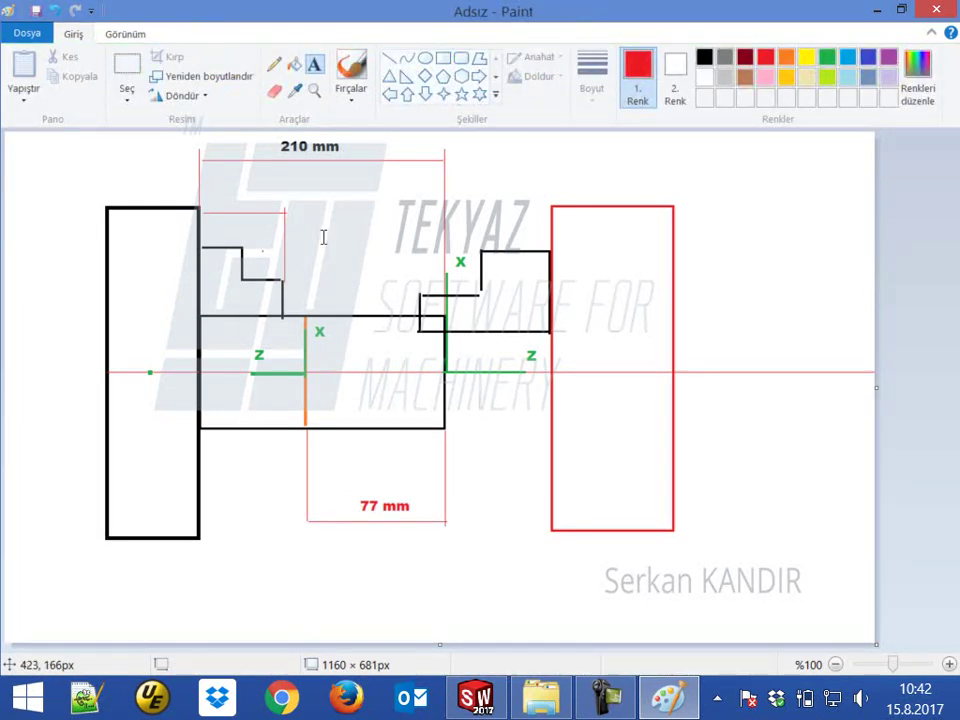
Draw thin red extension lines down from the orange line's extension and the red chuck's inner edge, joined by a dimension line about 331 px long.
{"action": "left_click", "coordinate": [388, 58]}
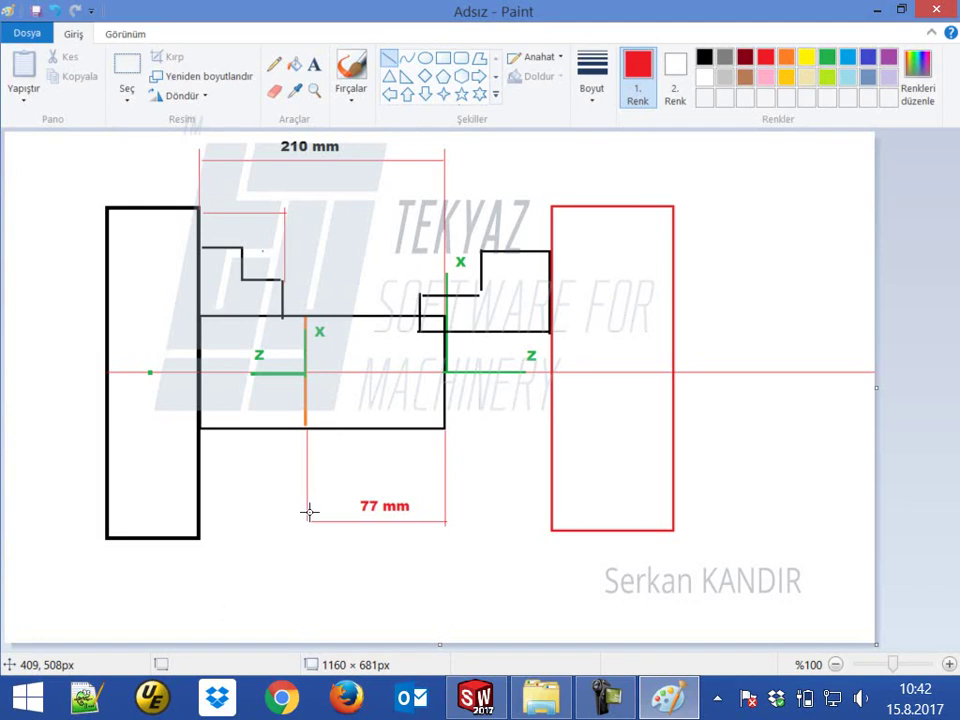
{"action": "left_click_drag", "start_coordinate": [306, 516], "coordinate": [306, 607]}
{"action": "left_click", "coordinate": [534, 592]}
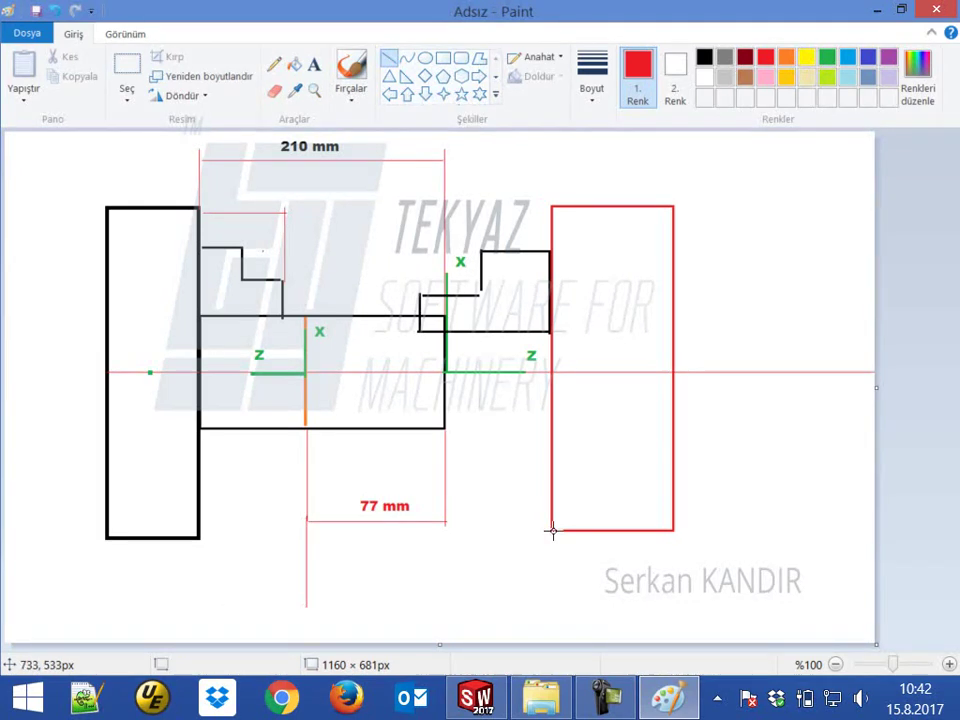
{"action": "left_click_drag", "start_coordinate": [552, 532], "coordinate": [553, 606]}
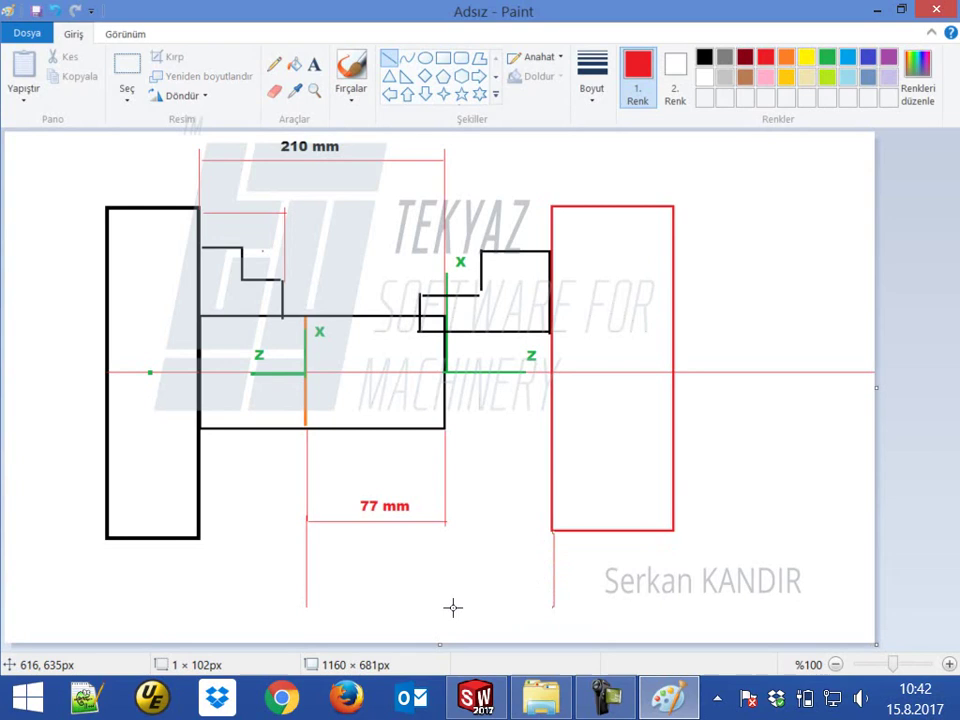
{"action": "left_click", "coordinate": [335, 597]}
{"action": "left_click_drag", "start_coordinate": [309, 603], "coordinate": [554, 602]}
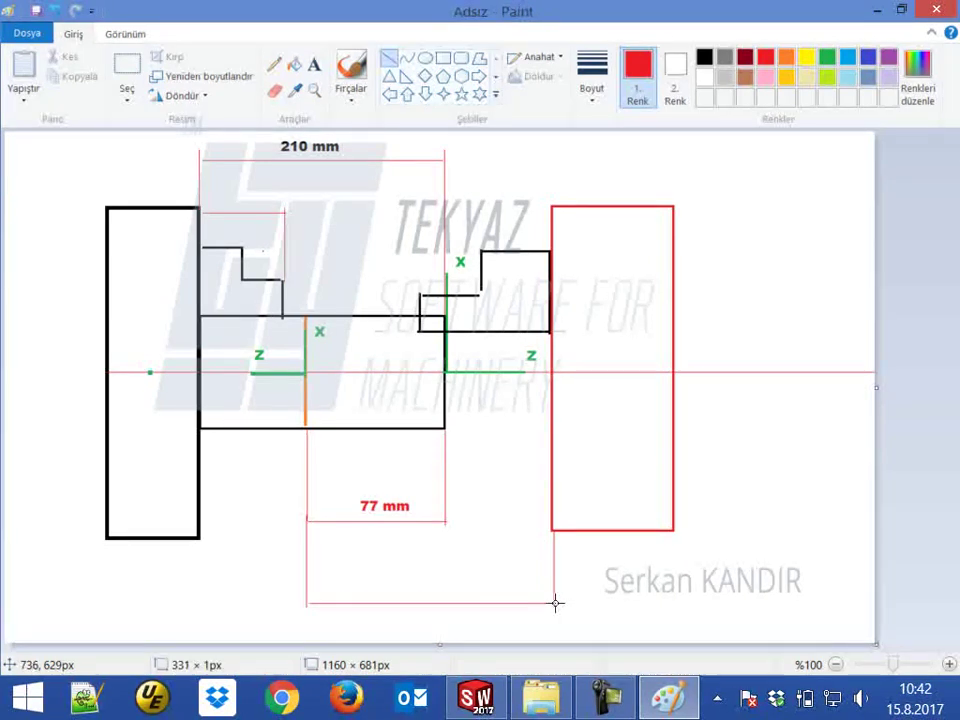
{"action": "left_click", "coordinate": [670, 594]}
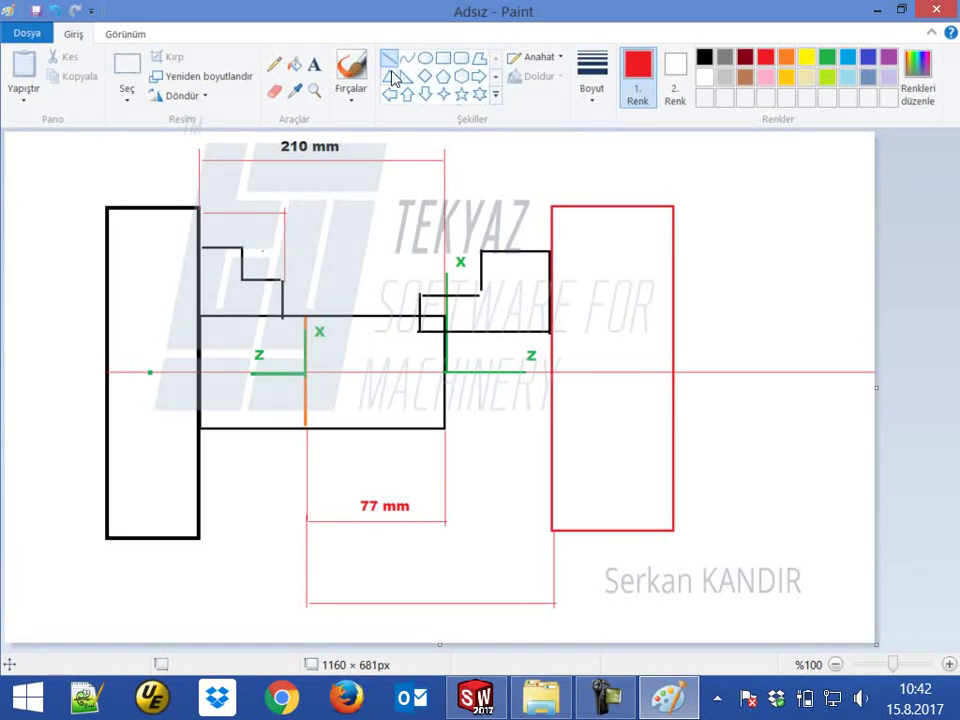
Draw a thin red vertical extension line up from the back-spindle jaw's tip and a horizontal dimension line across its upper end.
{"action": "mouse_move", "coordinate": [420, 298]}
{"action": "left_mouse_down"}
{"action": "mouse_move", "coordinate": [418, 197]}
{"action": "mouse_move", "coordinate": [403, 202]}
{"action": "mouse_move", "coordinate": [498, 194]}
{"action": "left_mouse_up"}
{"action": "left_click", "coordinate": [313, 65]}
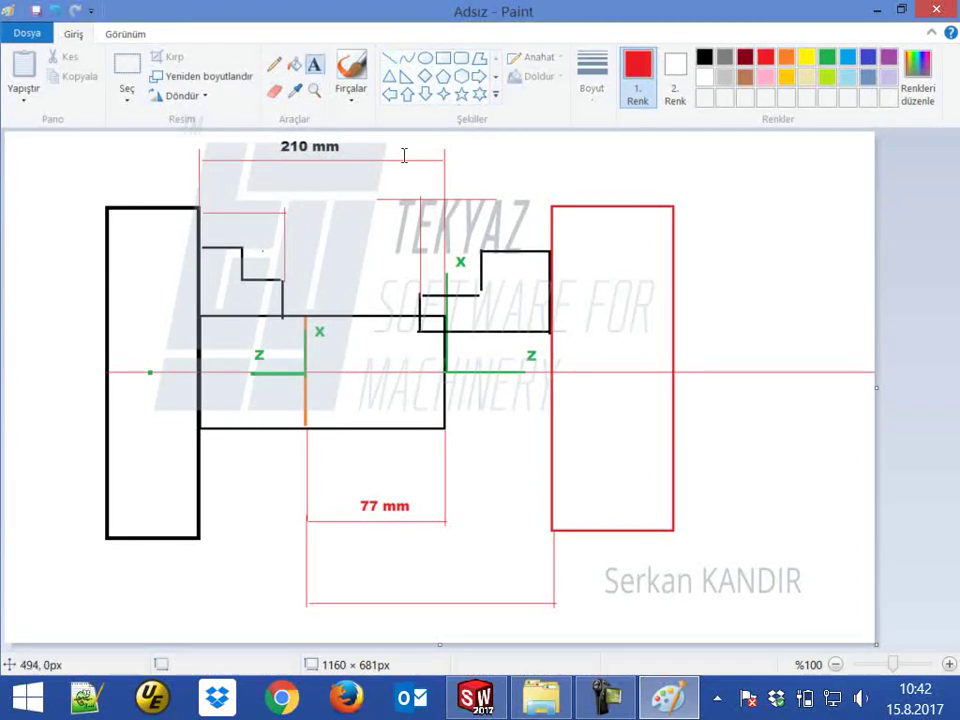
{"action": "left_click", "coordinate": [463, 178]}
{"action": "type", "text": "14 "}
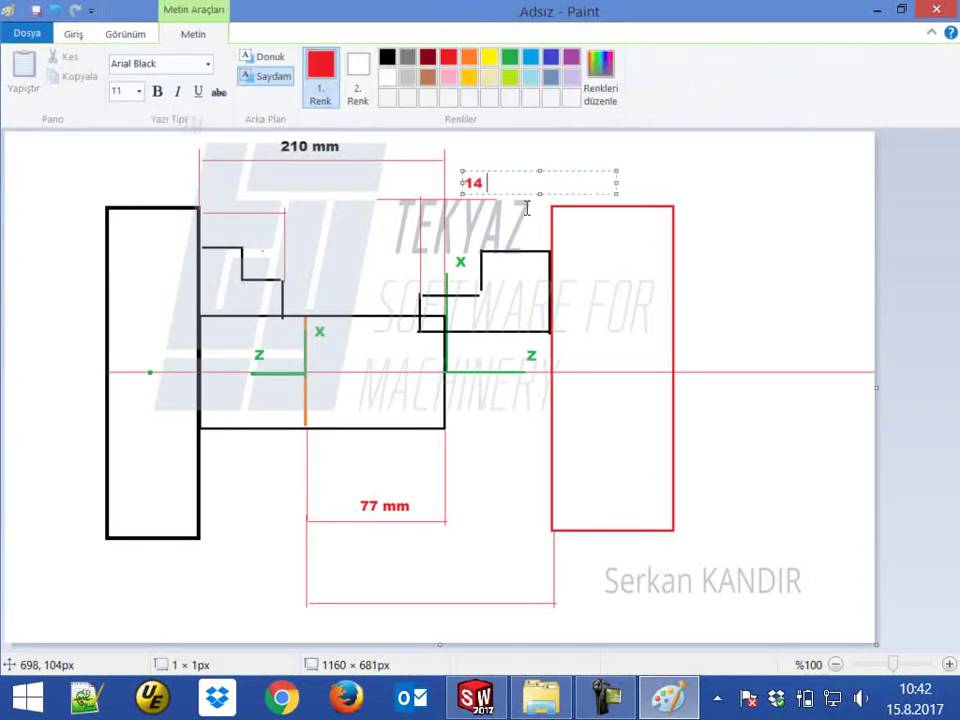
{"action": "type", "text": "mm"}
{"action": "left_click", "coordinate": [501, 619]}
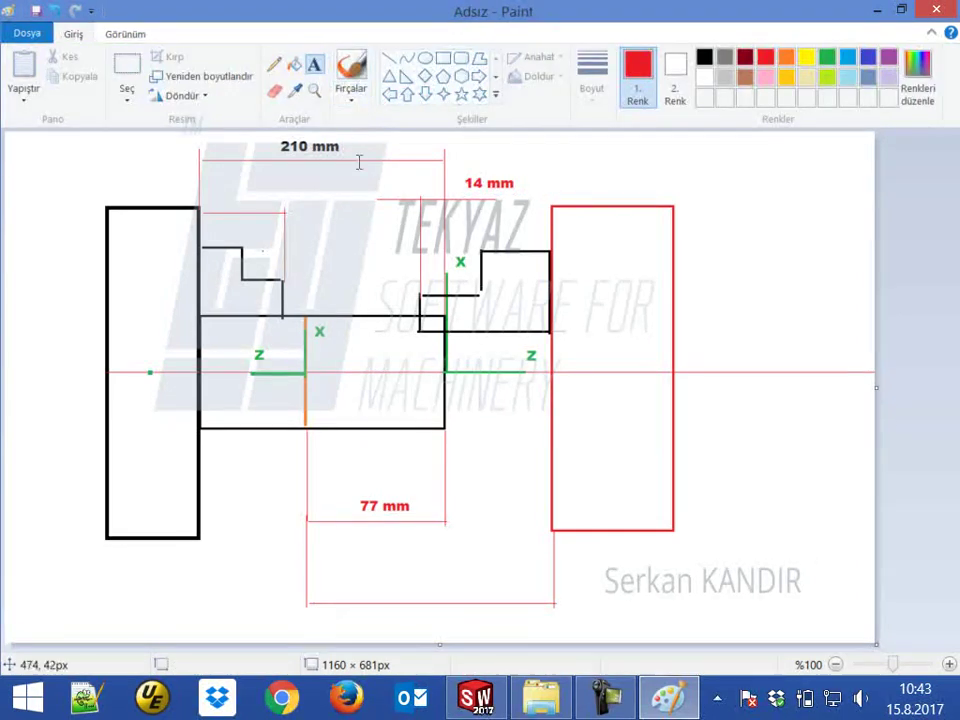
{"action": "key", "text": "ctrl+z"}
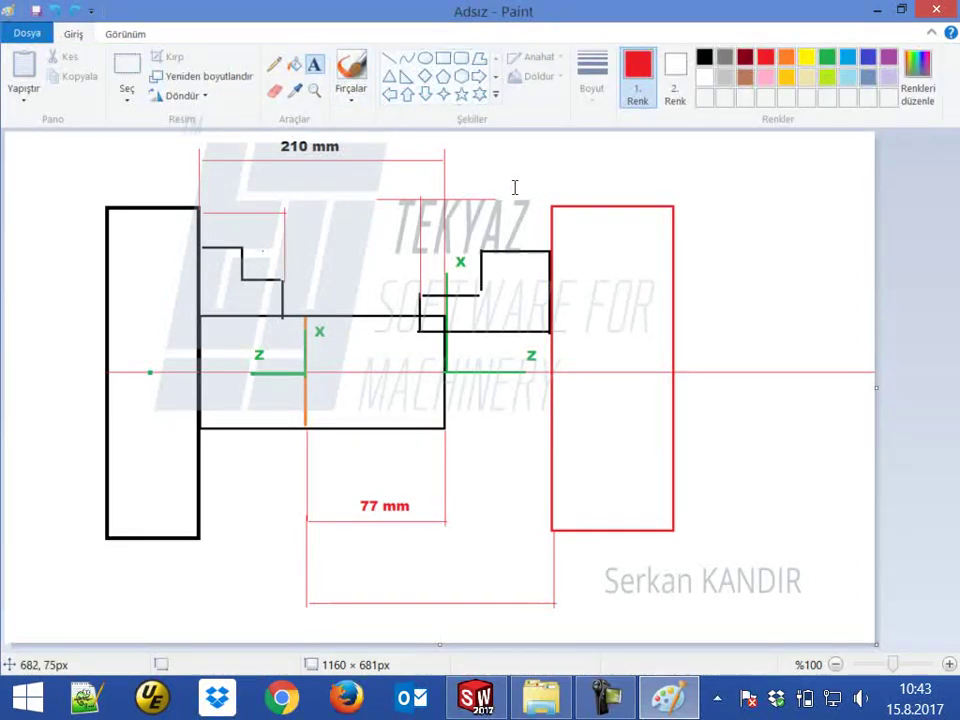
Label the dimension line above the back-spindle jaw with the red text 14 mm sıkma pozisyonu, widening the text box to keep one line.
{"action": "left_click", "coordinate": [465, 179]}
{"action": "type", "text": "14"}
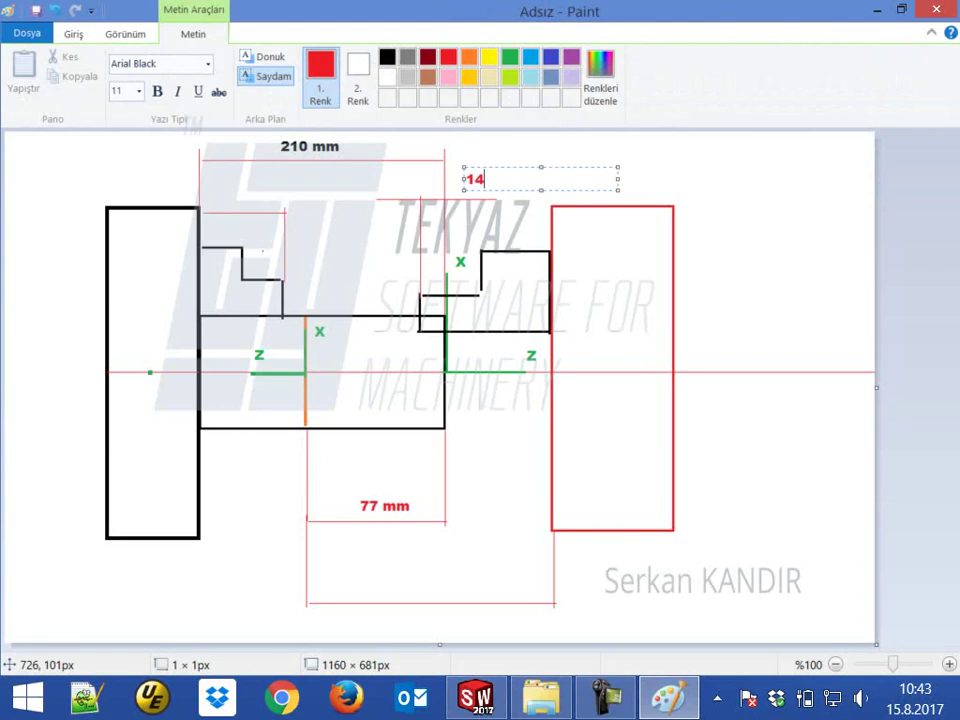
{"action": "type", "text": " mm sıkma"}
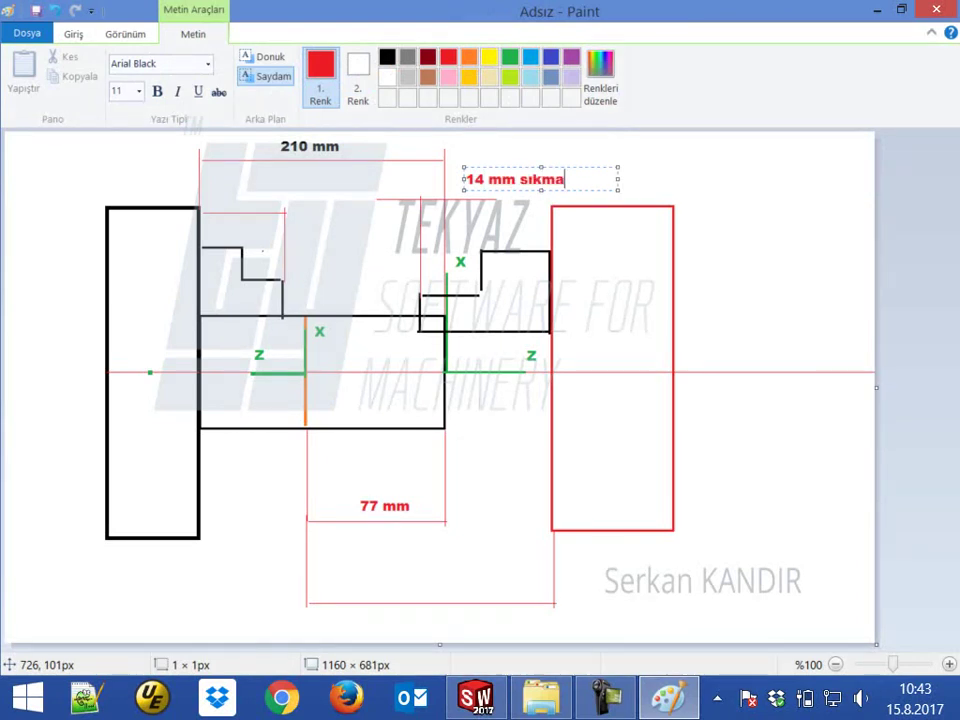
{"action": "type", "text": " pozisyonu"}
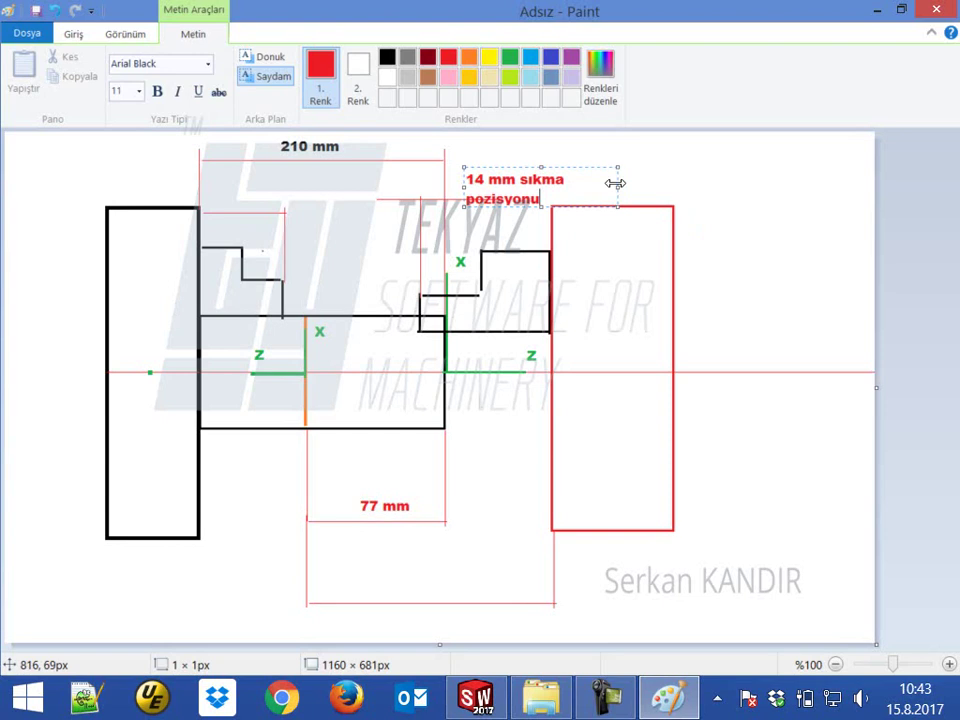
{"action": "left_click_drag", "start_coordinate": [614, 183], "coordinate": [681, 183]}
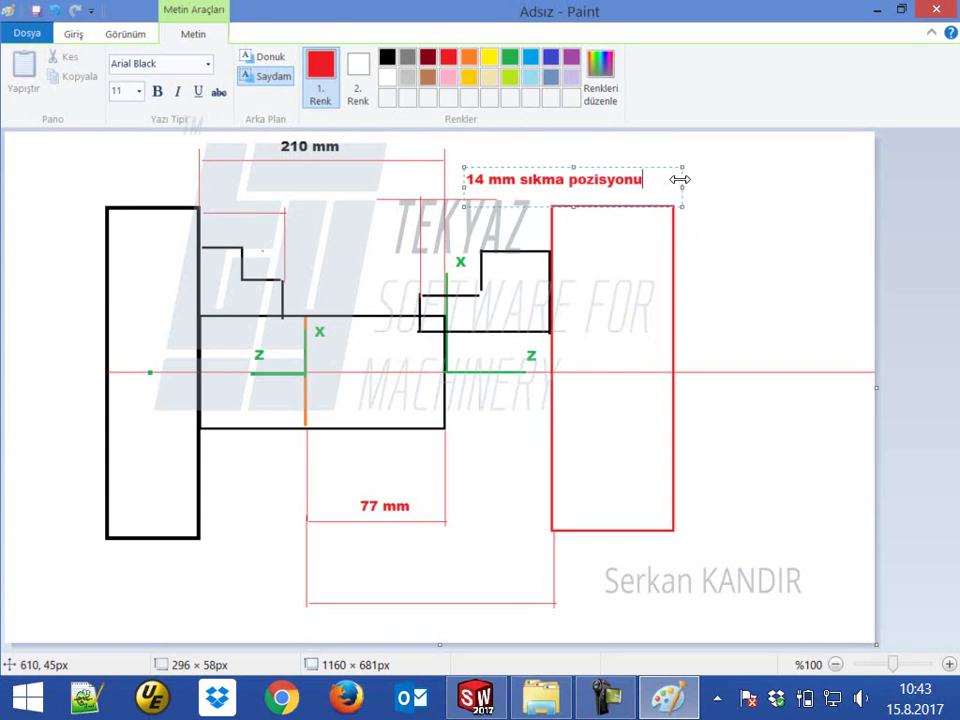
{"action": "left_click", "coordinate": [437, 585]}
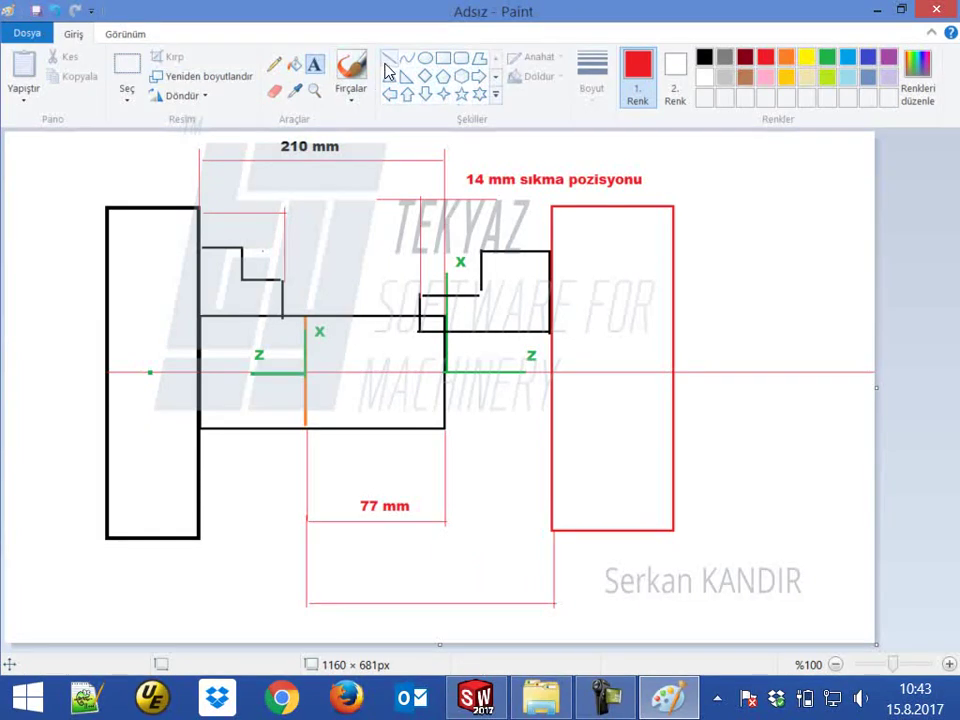
Write the label 63 mm in black, font size 9, inside the back-spindle jaw.
{"action": "left_click", "coordinate": [471, 322]}
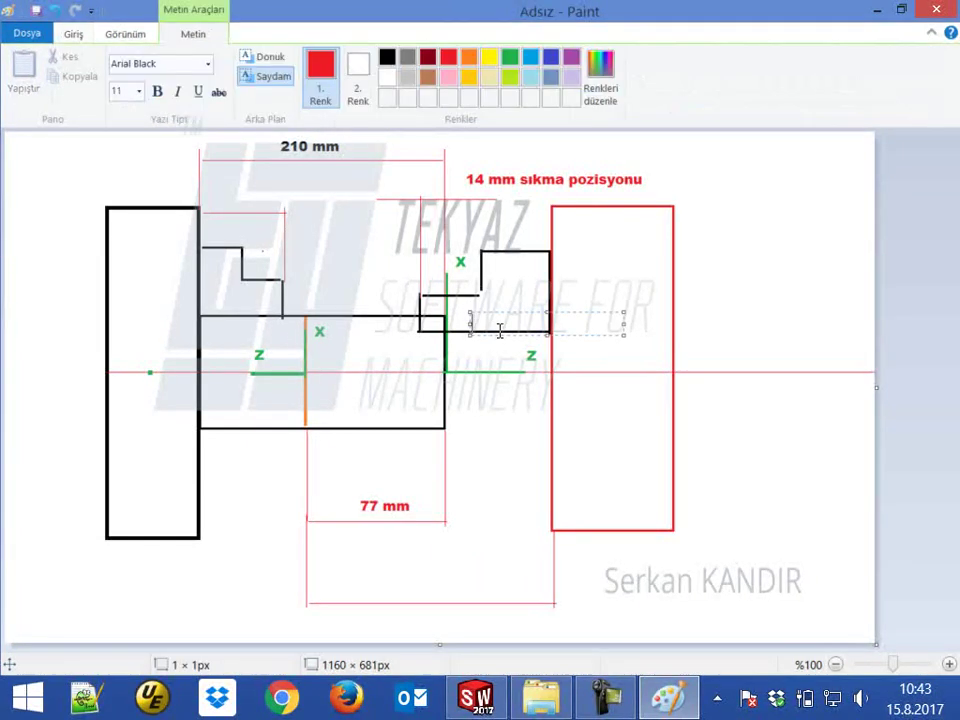
{"action": "left_click", "coordinate": [386, 60]}
{"action": "left_click", "coordinate": [139, 91]}
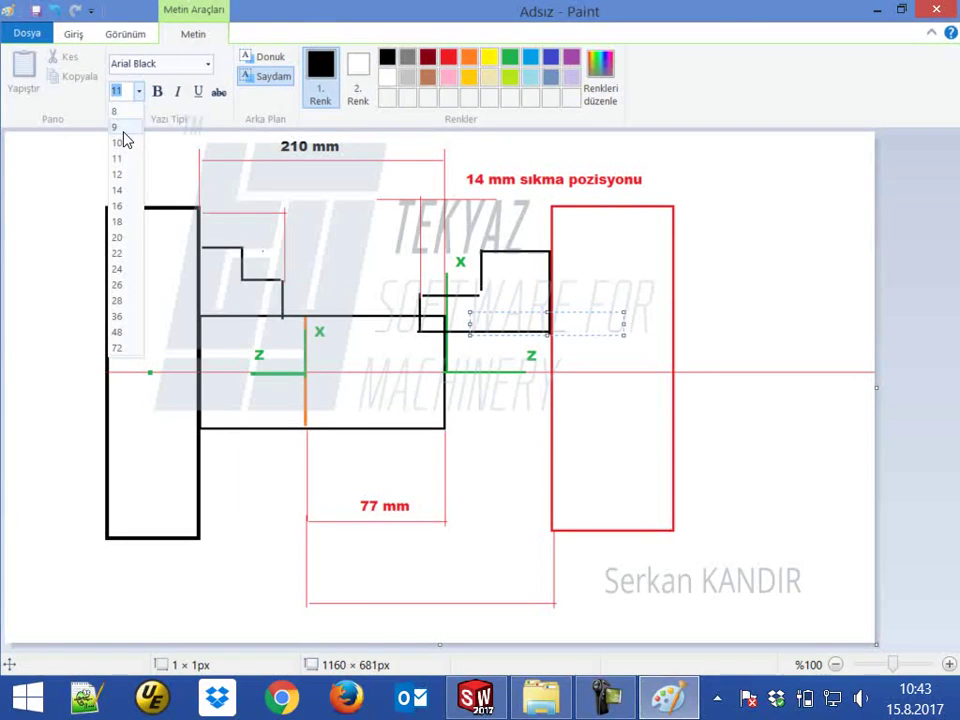
{"action": "left_click", "coordinate": [123, 131]}
{"action": "type", "text": "ø63"}
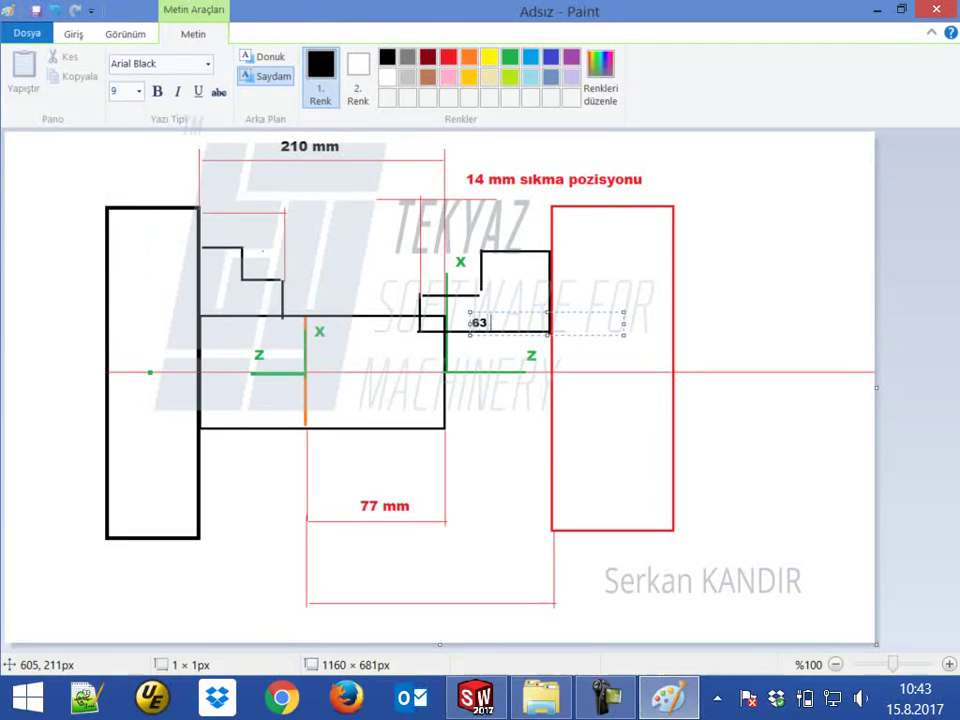
{"action": "type", "text": " mm"}
{"action": "left_click", "coordinate": [784, 369]}
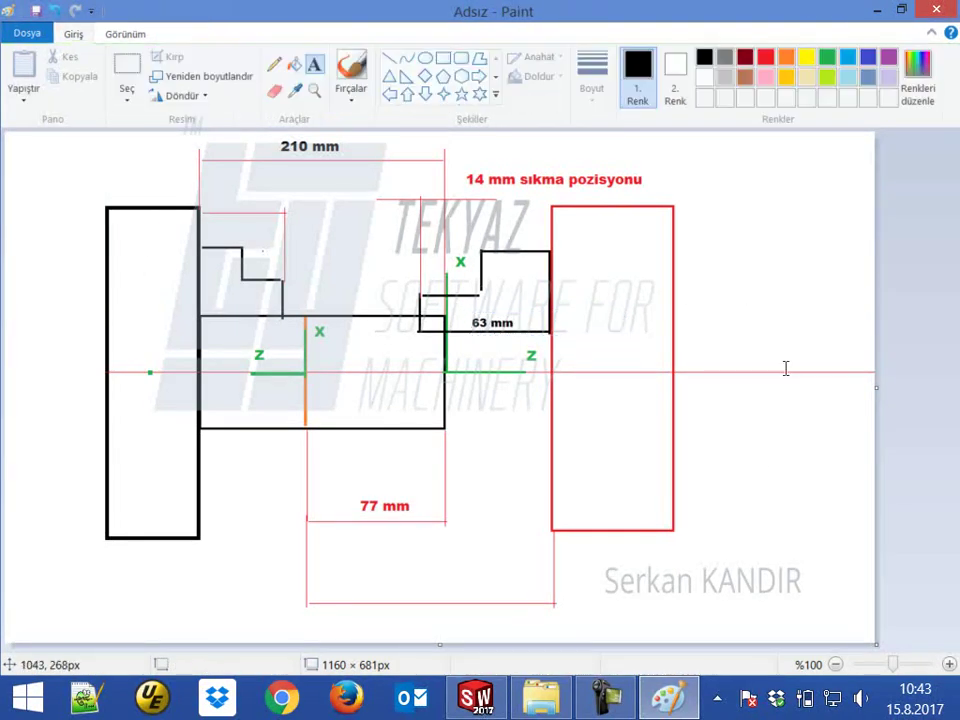
Start a red label reading (77-14 ) above the lowest dimension line.
{"action": "left_click", "coordinate": [766, 57]}
{"action": "left_click", "coordinate": [331, 578]}
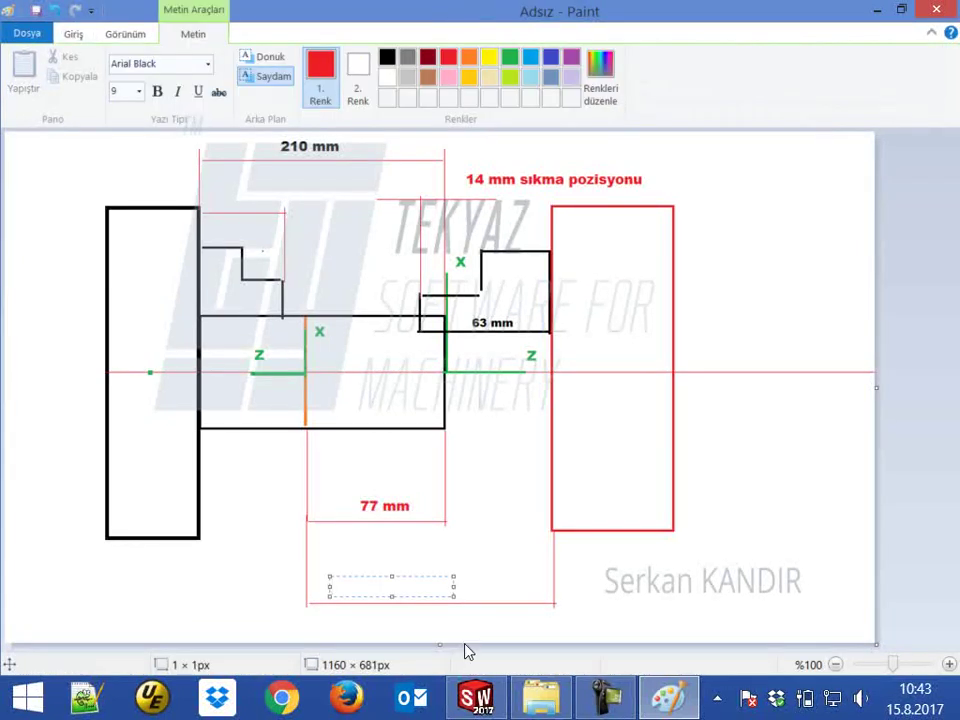
{"action": "type", "text": "77-14"}
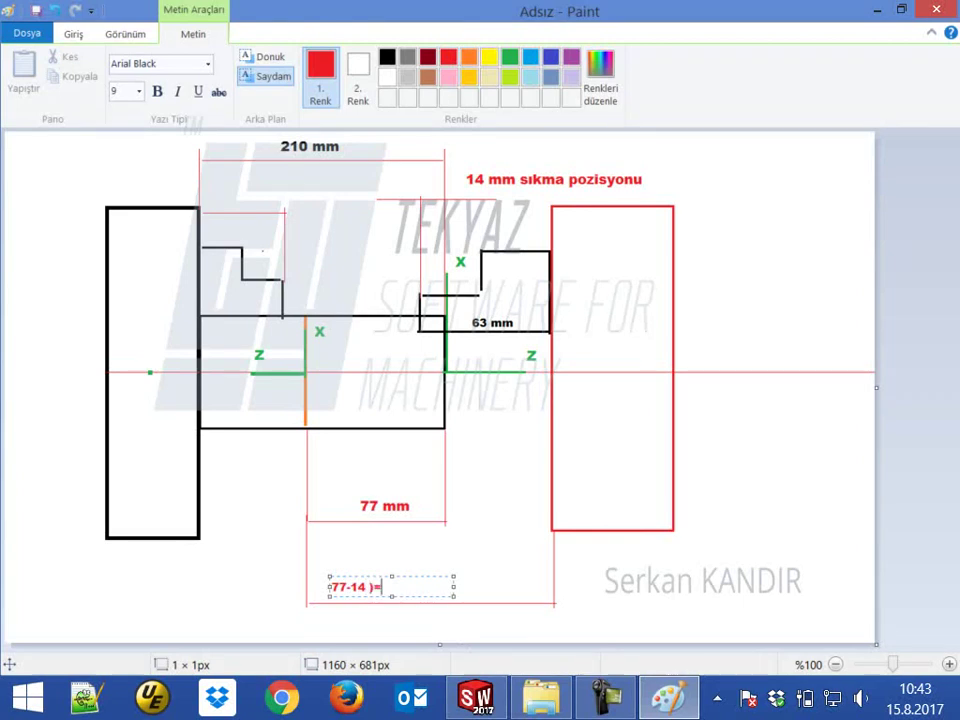
{"action": "type", "text": " )"}
{"action": "key", "text": "shift+Left"}
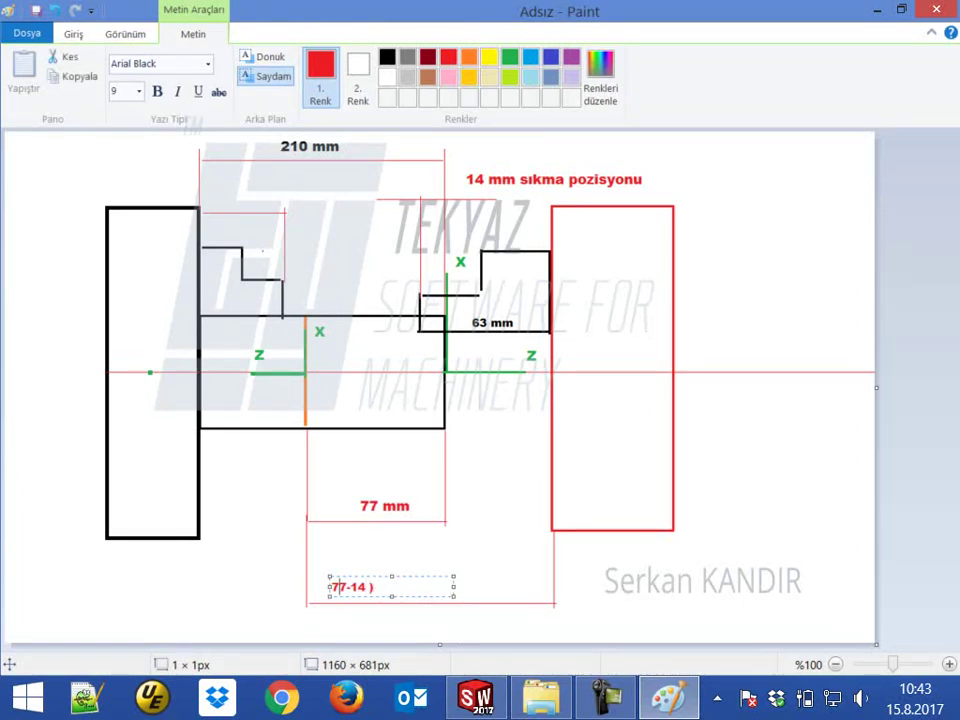
{"action": "type", "text": "("}
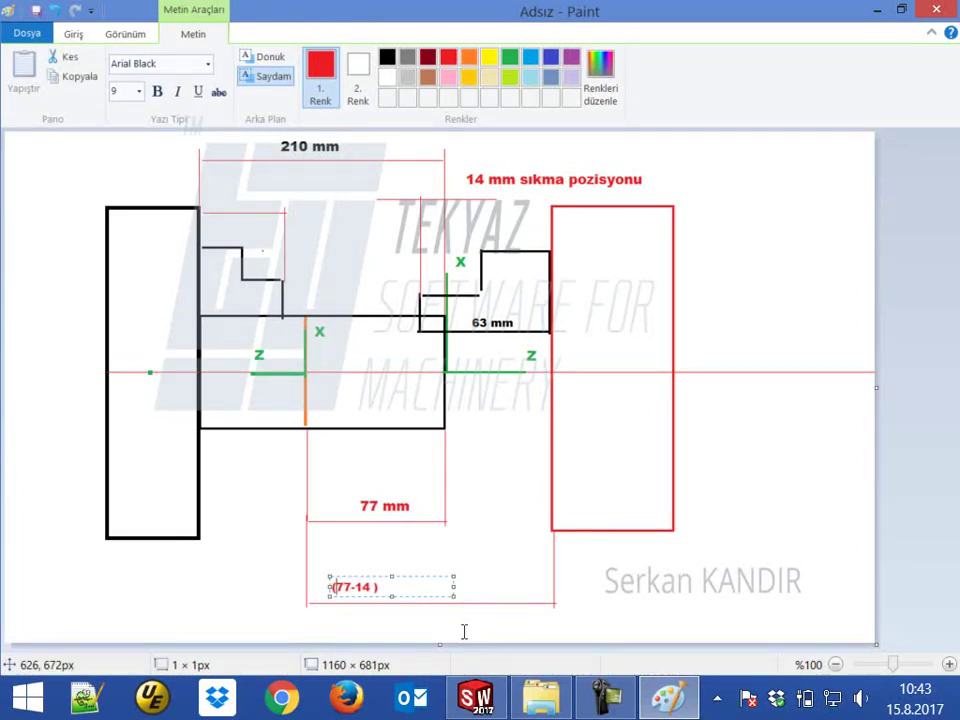
Complete the formula above the lowest dimension line with +100 = 163 mm and widen its text box to fit one line.
{"action": "left_click", "coordinate": [402, 590]}
{"action": "type", "text": "+10"}
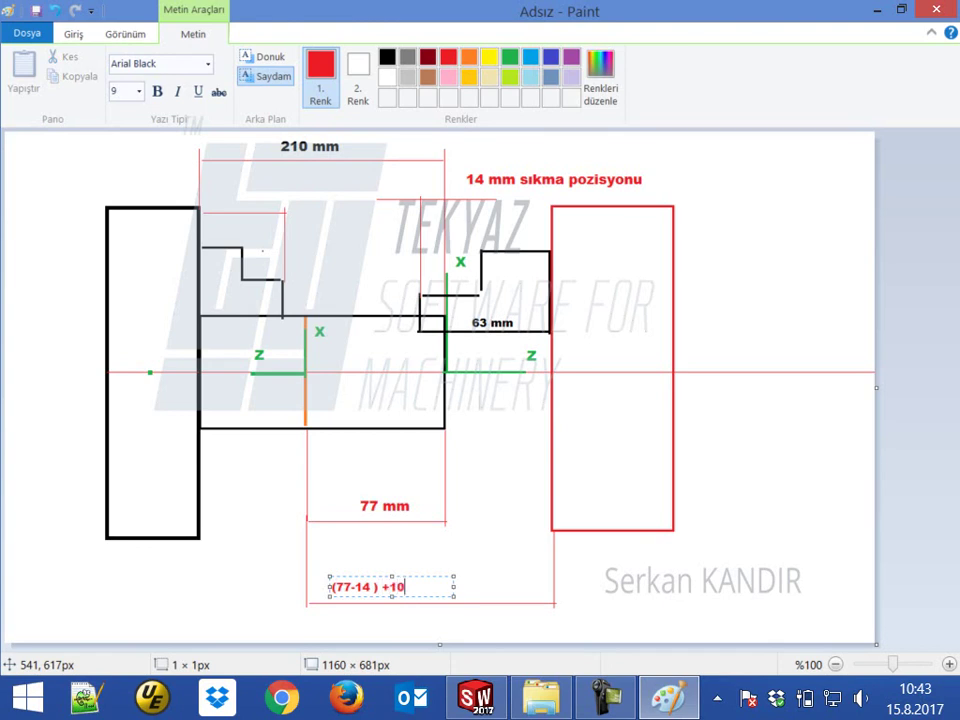
{"action": "type", "text": "0 = 163"}
{"action": "key", "text": "End"}
{"action": "type", "text": "mm"}
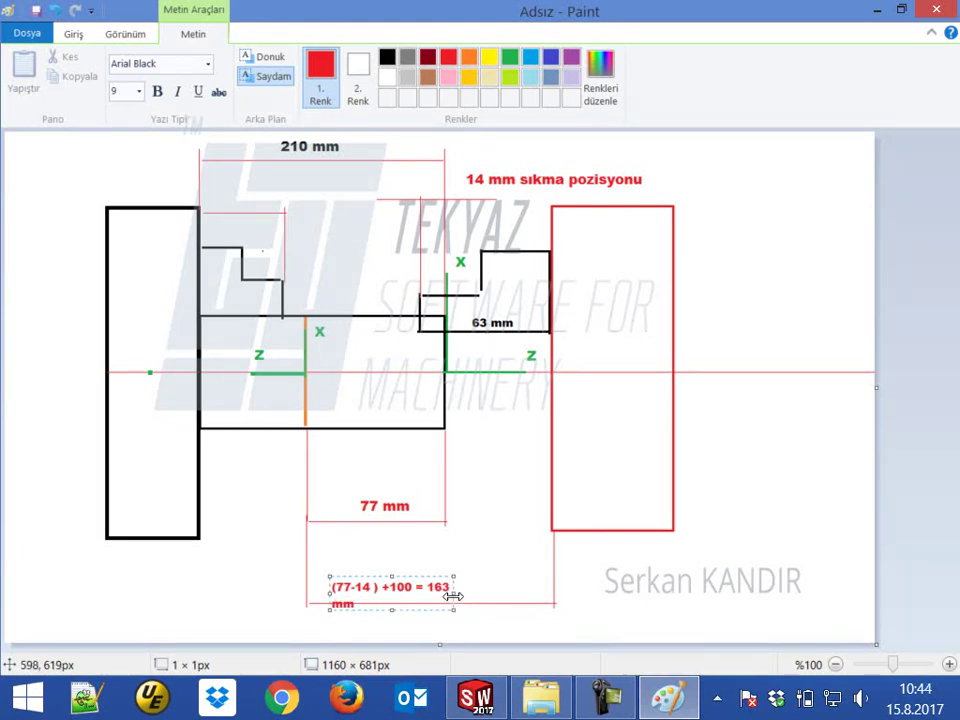
{"action": "left_click_drag", "start_coordinate": [455, 593], "coordinate": [516, 592]}
{"action": "left_click", "coordinate": [671, 603]}
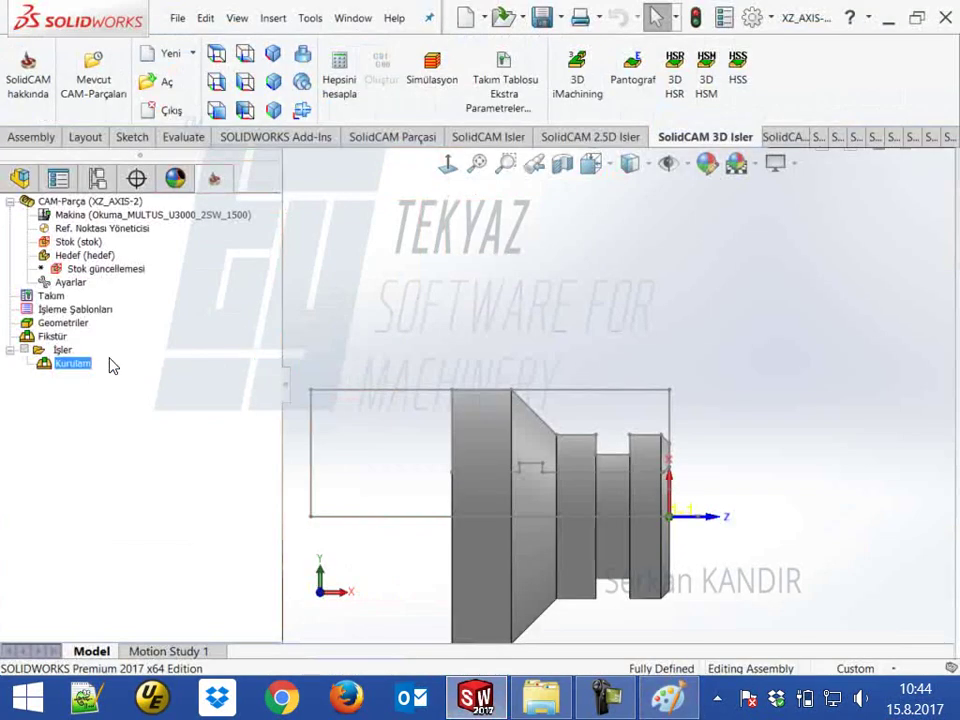
Switch to SolidWorks, open the Kurulam setup, preview the Back Spindle's jaw position on the model, and close the setup.
{"action": "double_click", "coordinate": [80, 364]}
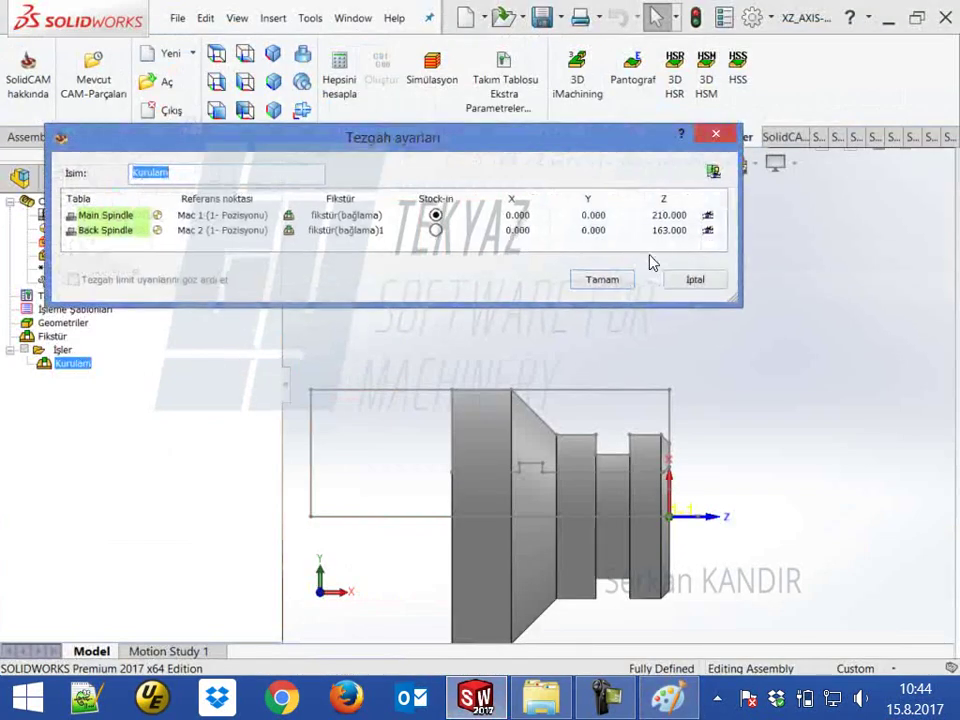
{"action": "left_click", "coordinate": [708, 231]}
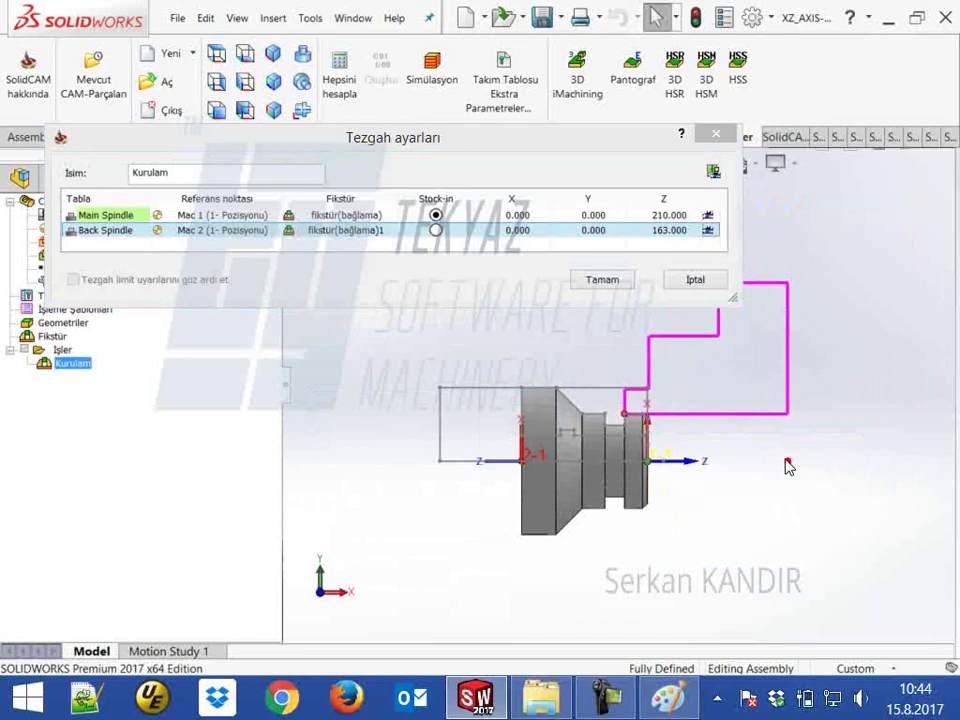
{"action": "left_click_drag", "start_coordinate": [645, 136], "coordinate": [643, 117]}
{"action": "left_click", "coordinate": [601, 261]}
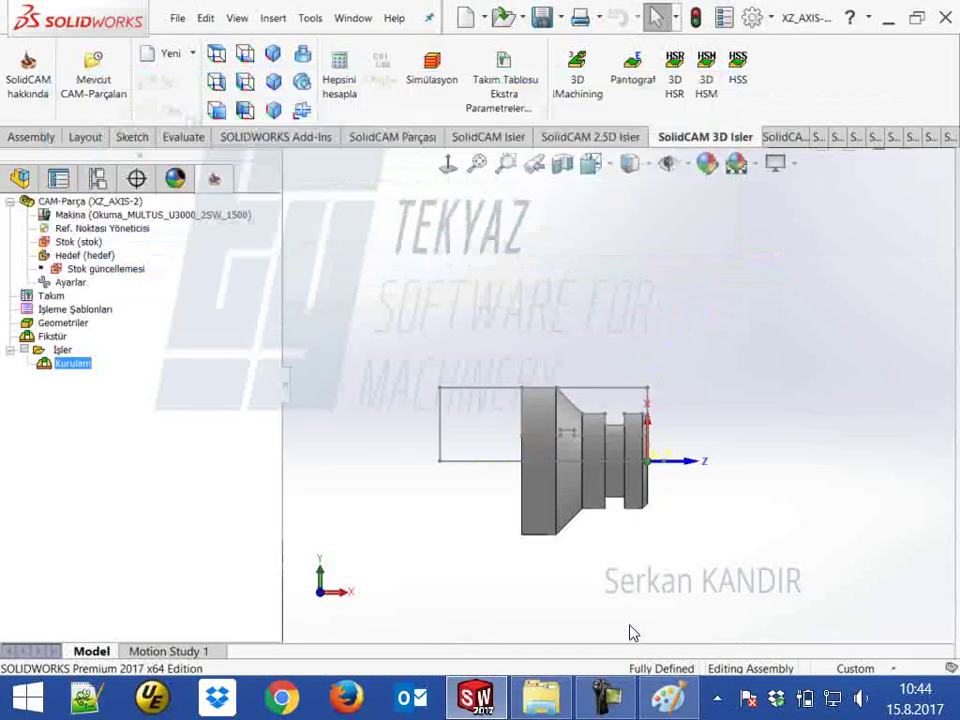
Switch to Paint and delete the 63 mm label inside the back-spindle jaw.
{"action": "left_click", "coordinate": [668, 697]}
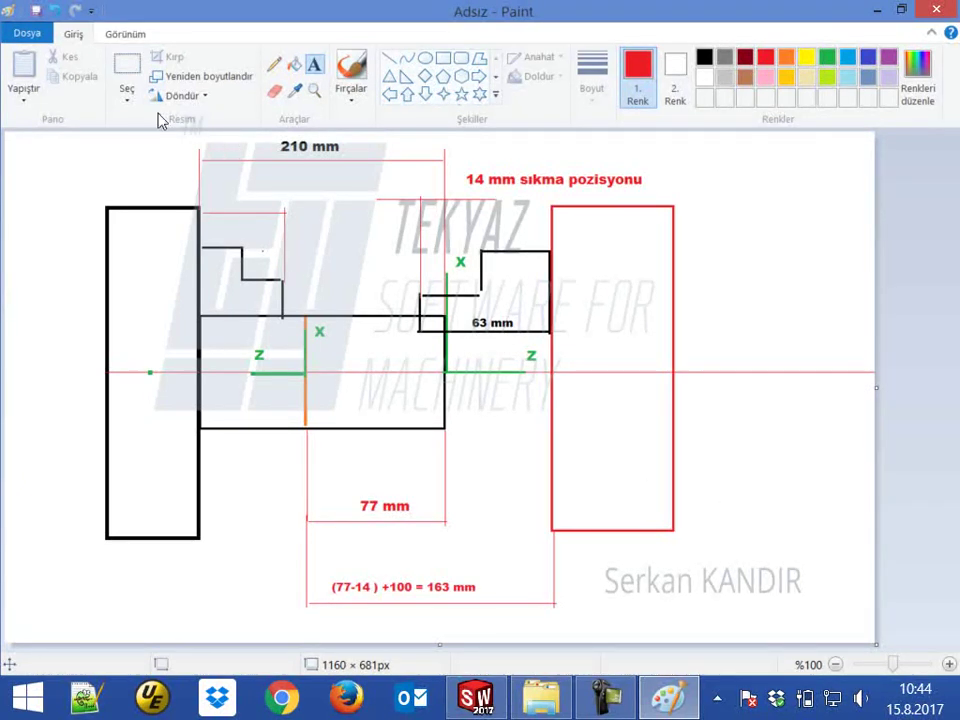
{"action": "left_click", "coordinate": [133, 82]}
{"action": "left_click_drag", "start_coordinate": [459, 312], "coordinate": [536, 332]}
{"action": "key", "text": "Delete"}
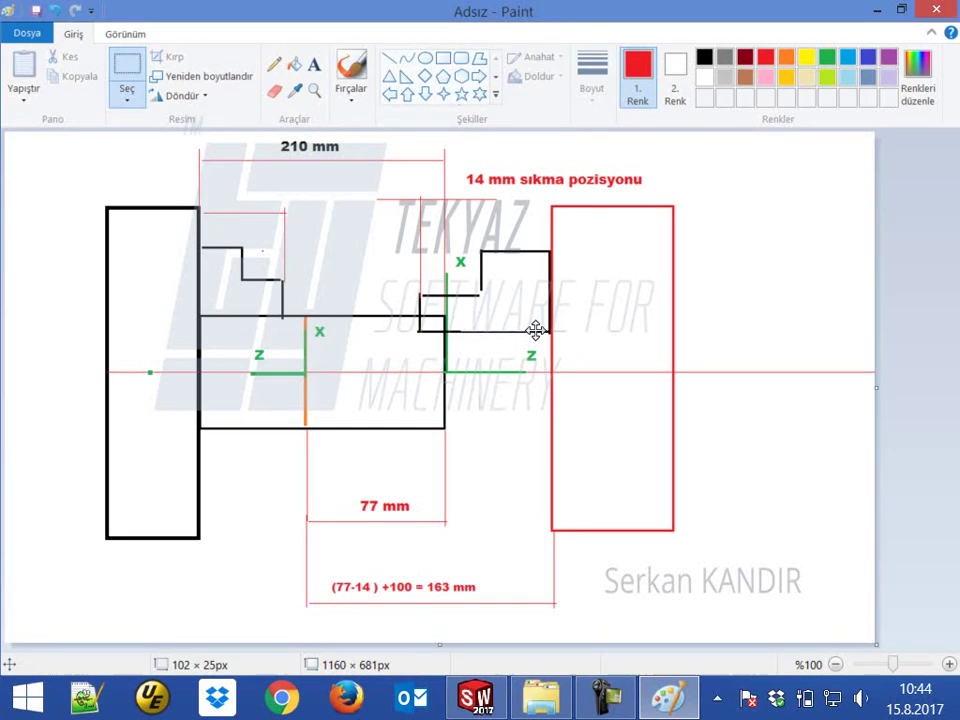
Add a black 100 mm text label inside the back-spindle jaw outline.
{"action": "left_click", "coordinate": [313, 68]}
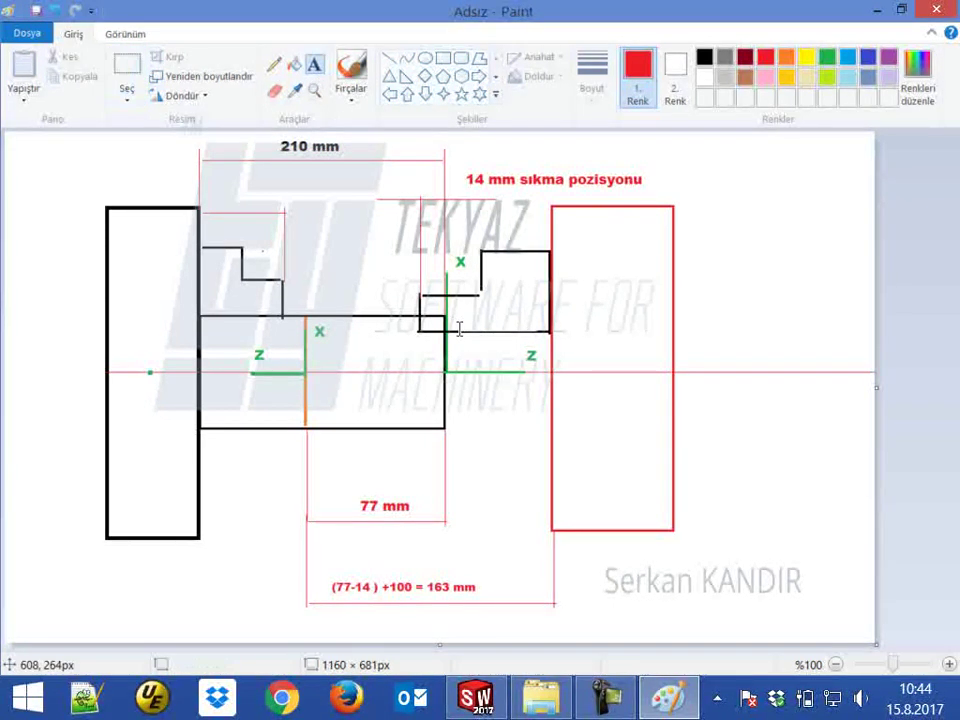
{"action": "left_click_drag", "start_coordinate": [464, 308], "coordinate": [590, 328]}
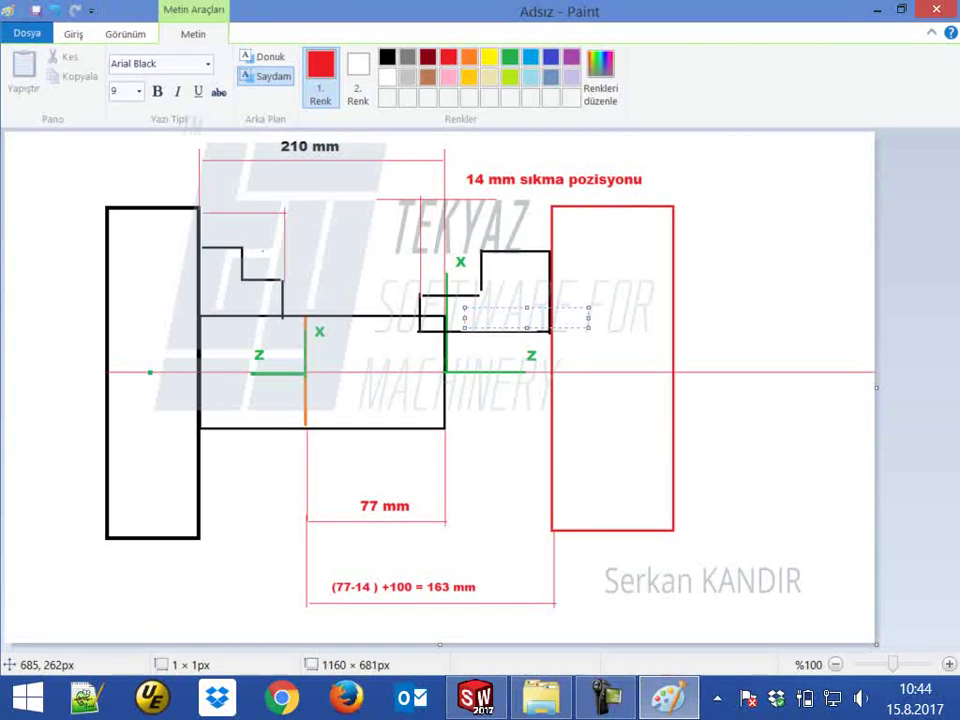
{"action": "left_click", "coordinate": [387, 57]}
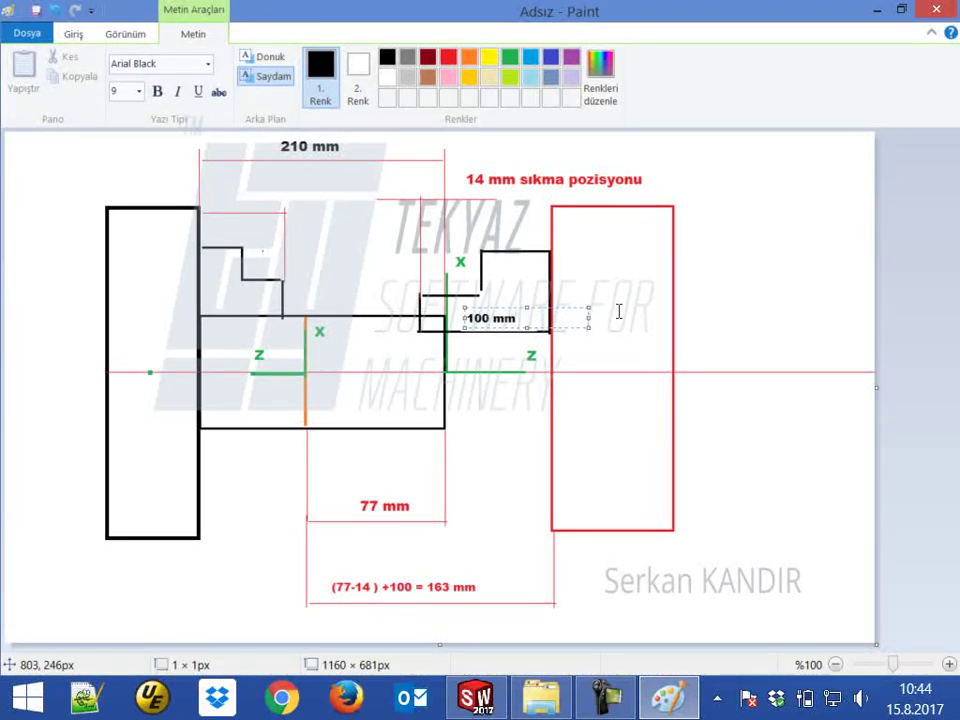
{"action": "left_click", "coordinate": [763, 289]}
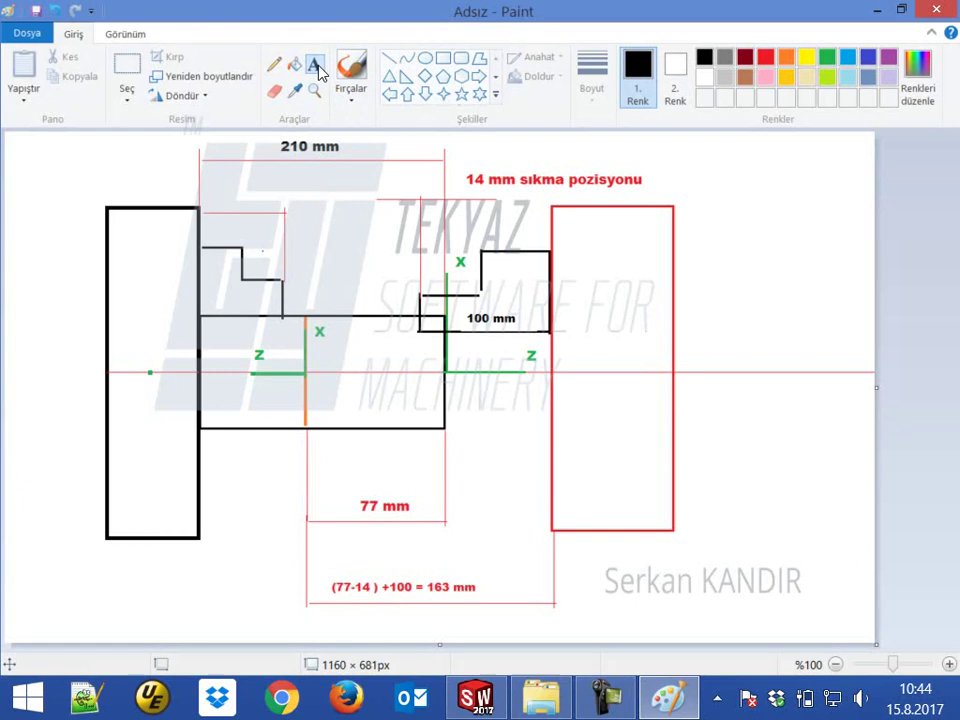
Label the main spindle MS and the back spindle BS in black text beside their chuck rectangles.
{"action": "left_click", "coordinate": [26, 188]}
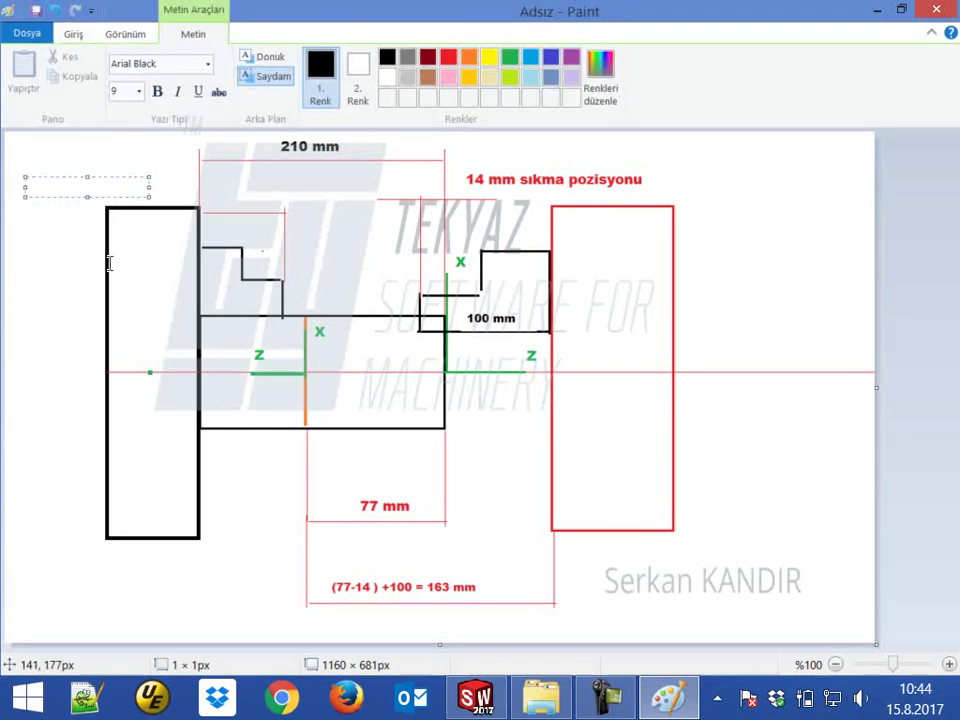
{"action": "type", "text": "MS"}
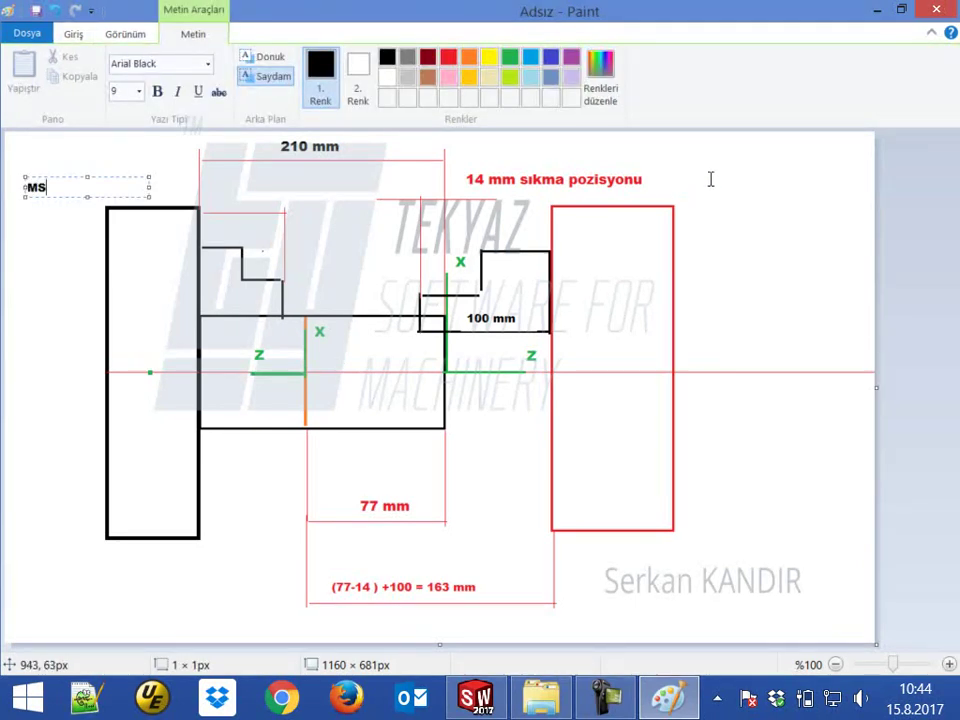
{"action": "left_click", "coordinate": [711, 179]}
{"action": "left_click", "coordinate": [711, 181]}
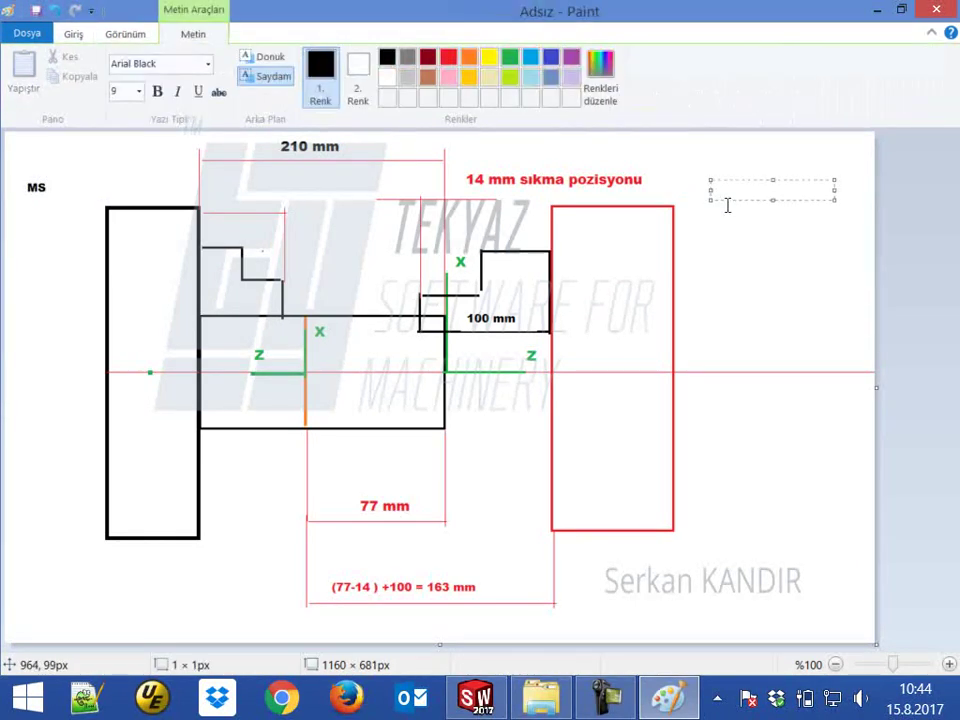
{"action": "left_click", "coordinate": [753, 295]}
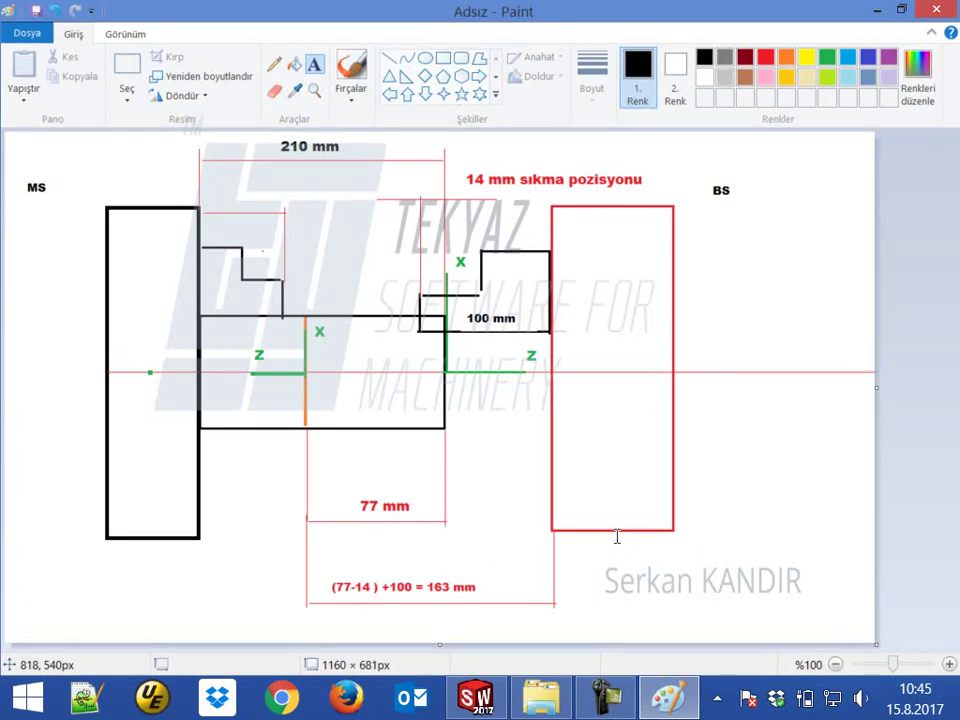
{"action": "left_click", "coordinate": [606, 697]}
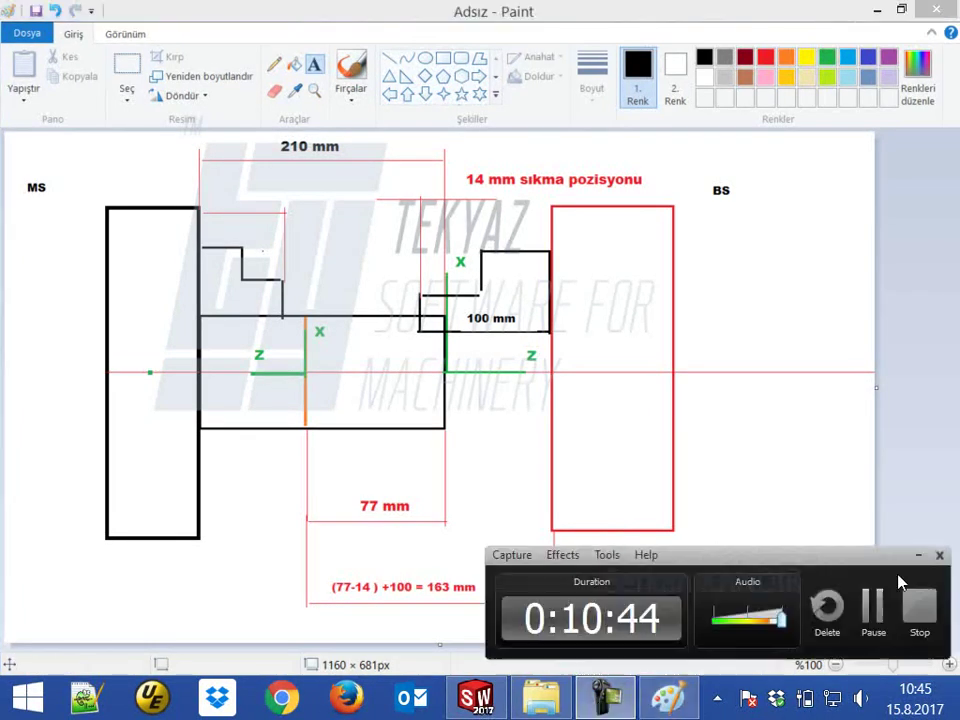
{"action": "left_click", "coordinate": [921, 556]}
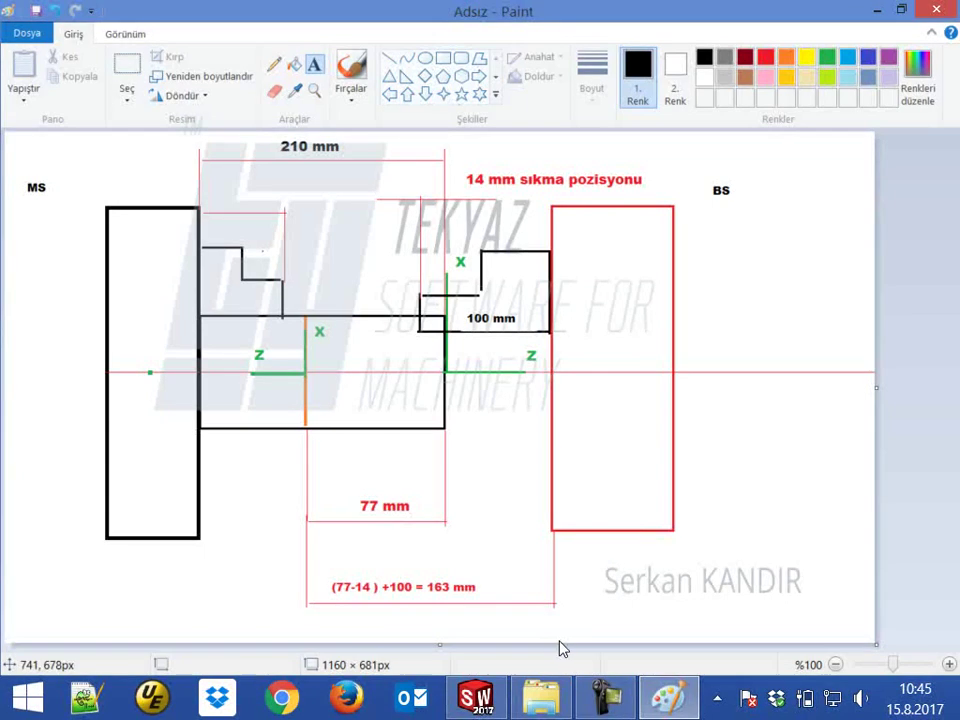
Save the sketch to the desktop as a JPEG file named Parça_bağlama.jpg.
{"action": "key", "text": "ctrl+s"}
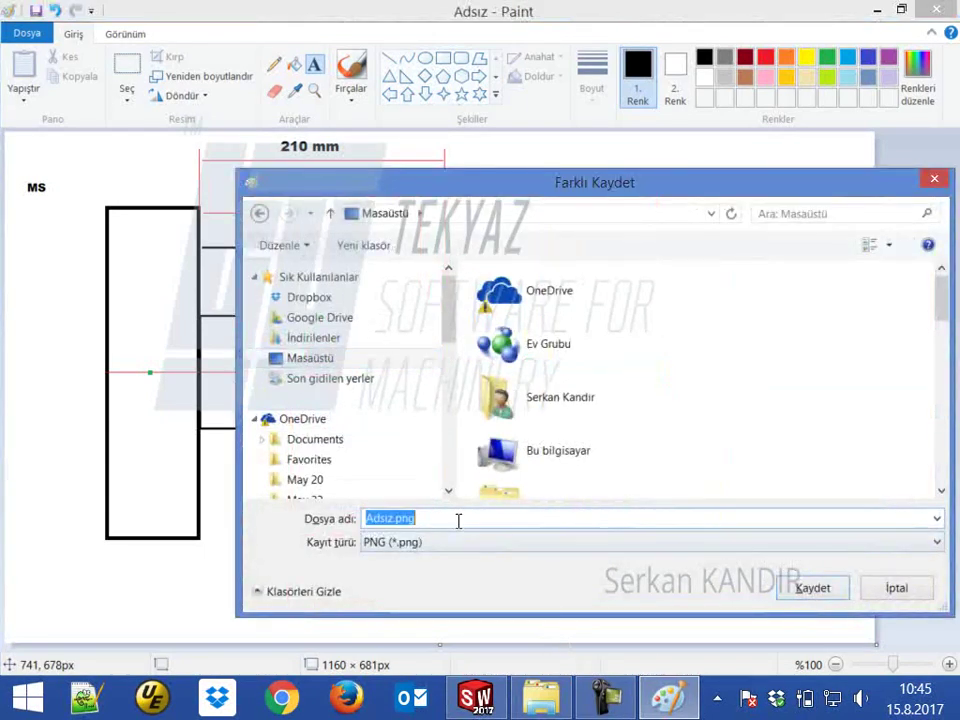
{"action": "type", "text": "Parça"}
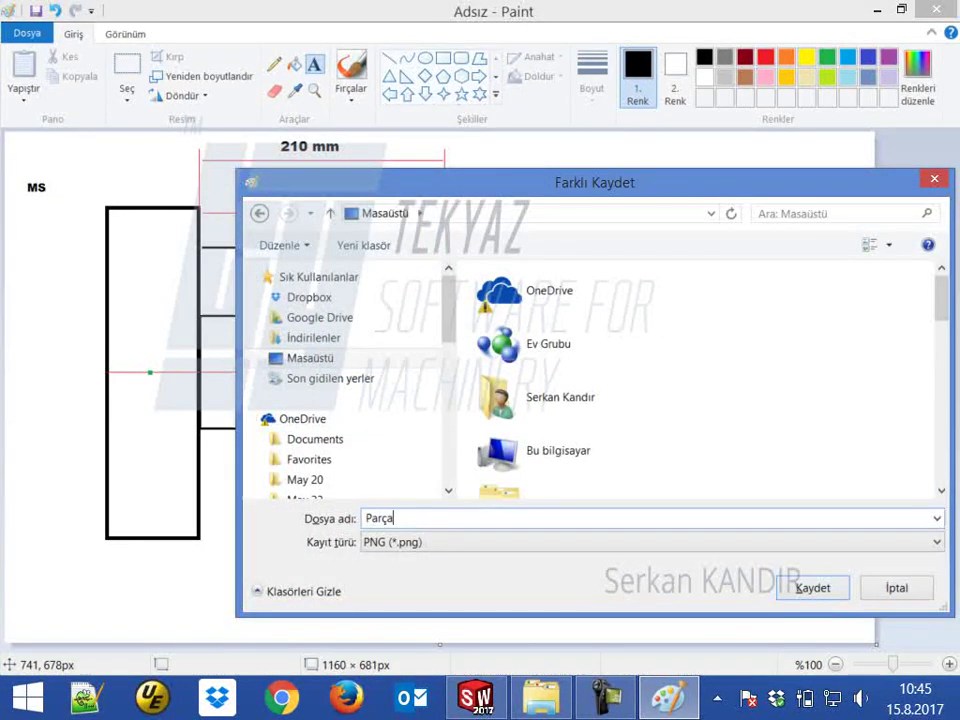
{"action": "type", "text": "_bağlama"}
{"action": "left_click", "coordinate": [484, 542]}
{"action": "left_click", "coordinate": [493, 617]}
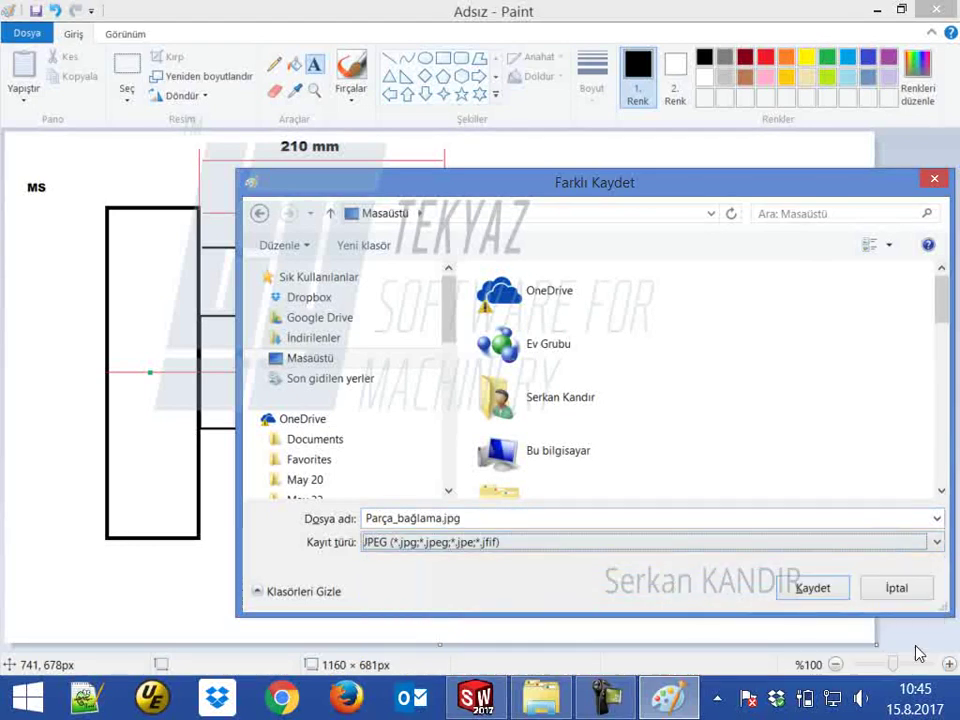
{"action": "left_click", "coordinate": [815, 587]}
Switch to SolidWorks, open the Kurulam setup, preview the Main Spindle and Back Spindle jaw positions, and close the setup.
{"action": "left_click", "coordinate": [466, 697]}
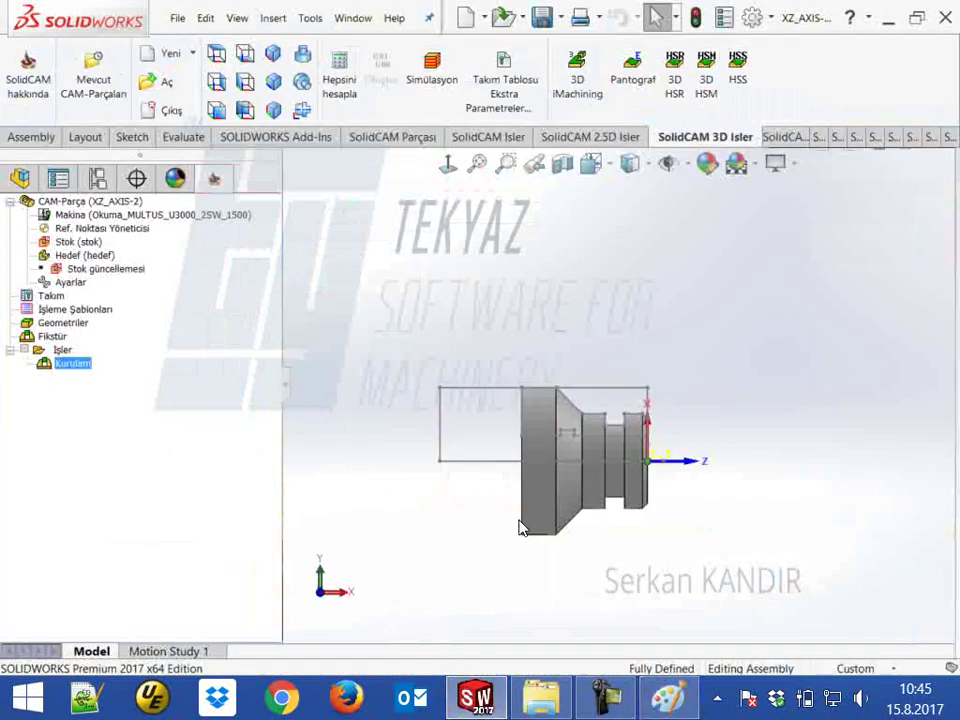
{"action": "double_click", "coordinate": [68, 365]}
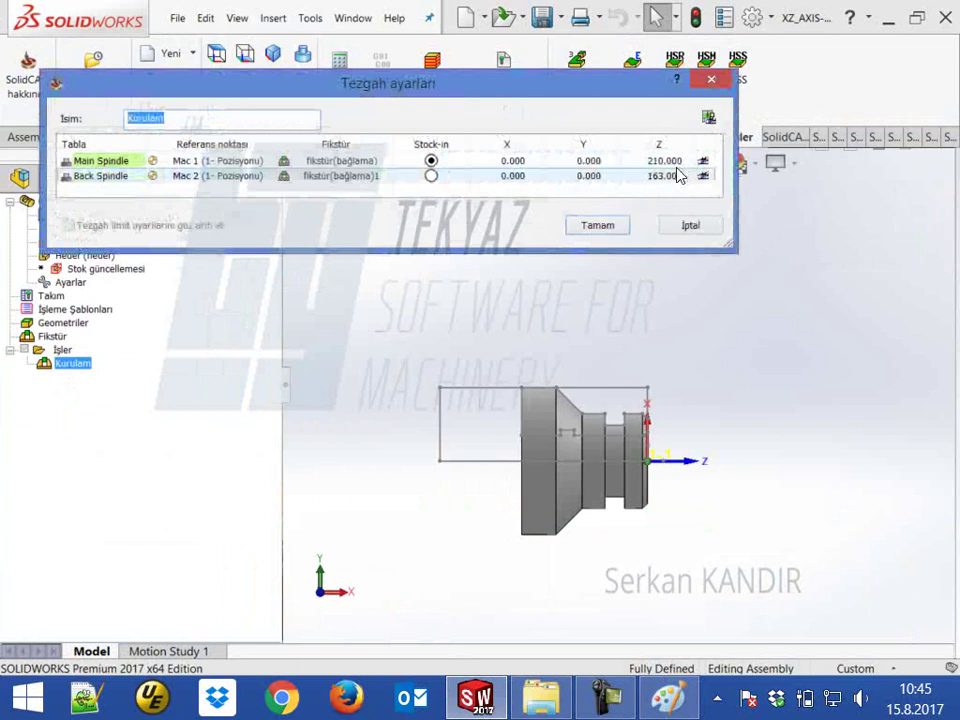
{"action": "left_click", "coordinate": [705, 163]}
{"action": "left_click", "coordinate": [704, 177]}
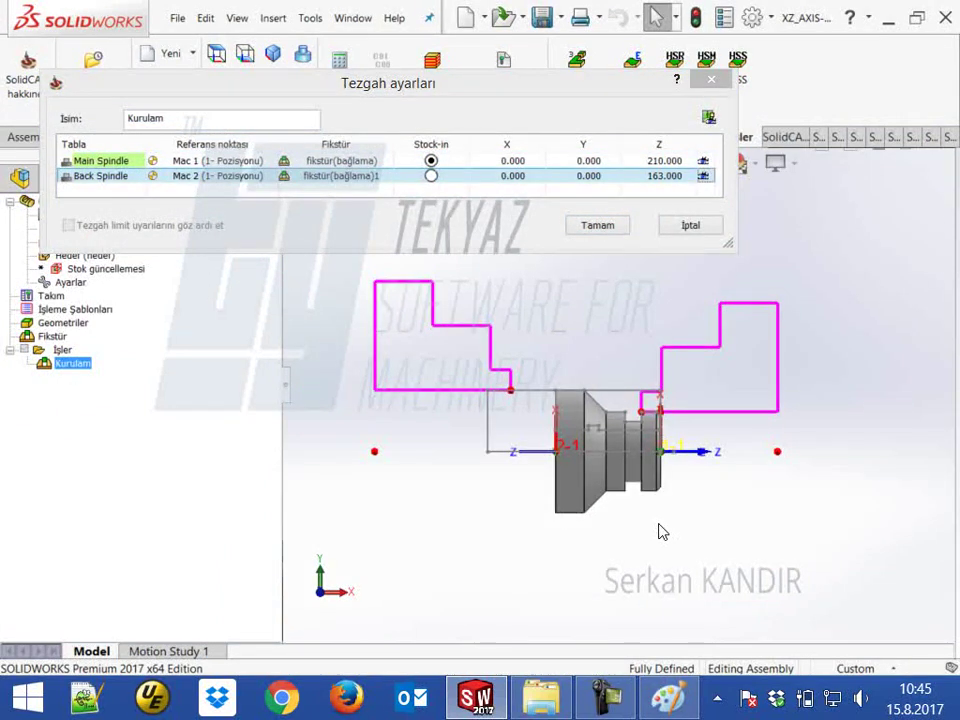
{"action": "left_click", "coordinate": [711, 79]}
Start a face turning operation (Alın) on Mac 1 (1- Pozisyonu) with Turret A -> MS as its submachine.
{"action": "scroll", "coordinate": [658, 431], "scroll_direction": "up", "scroll_amount": 2}
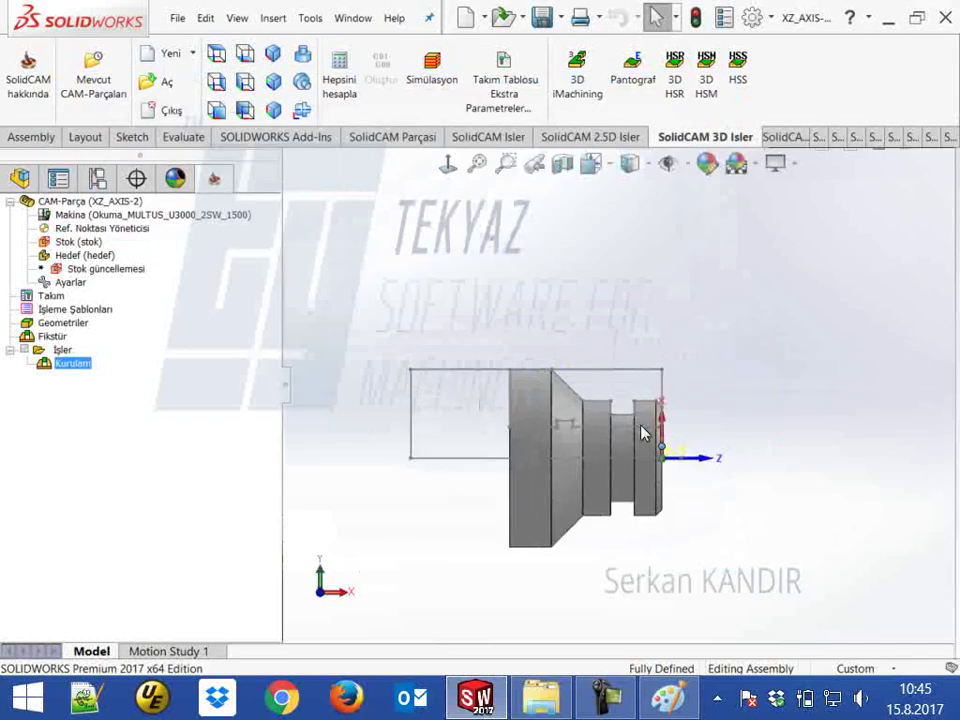
{"action": "scroll", "coordinate": [645, 428], "scroll_direction": "up", "scroll_amount": 1}
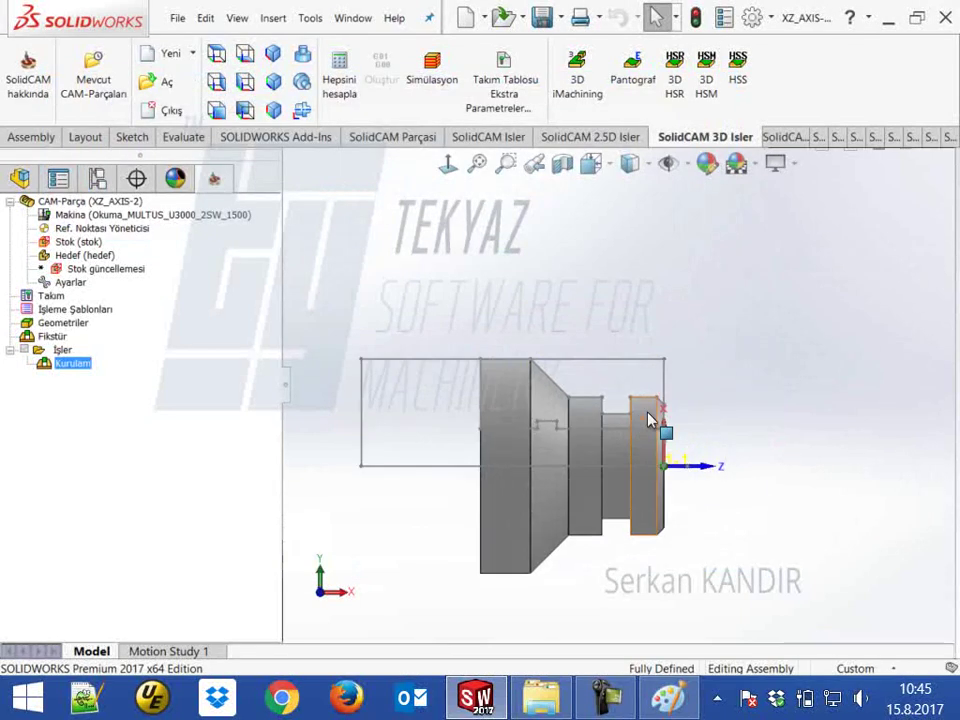
{"action": "left_click", "coordinate": [857, 139]}
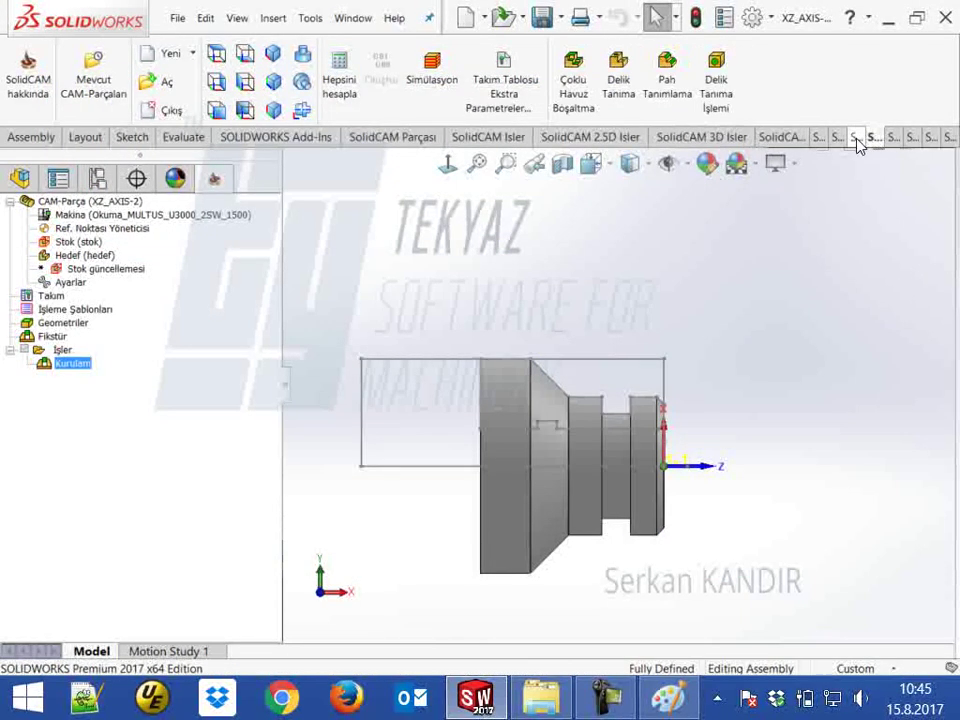
{"action": "left_click", "coordinate": [876, 139]}
{"action": "left_click", "coordinate": [893, 139]}
{"action": "left_click", "coordinate": [912, 139]}
{"action": "left_click", "coordinate": [931, 139]}
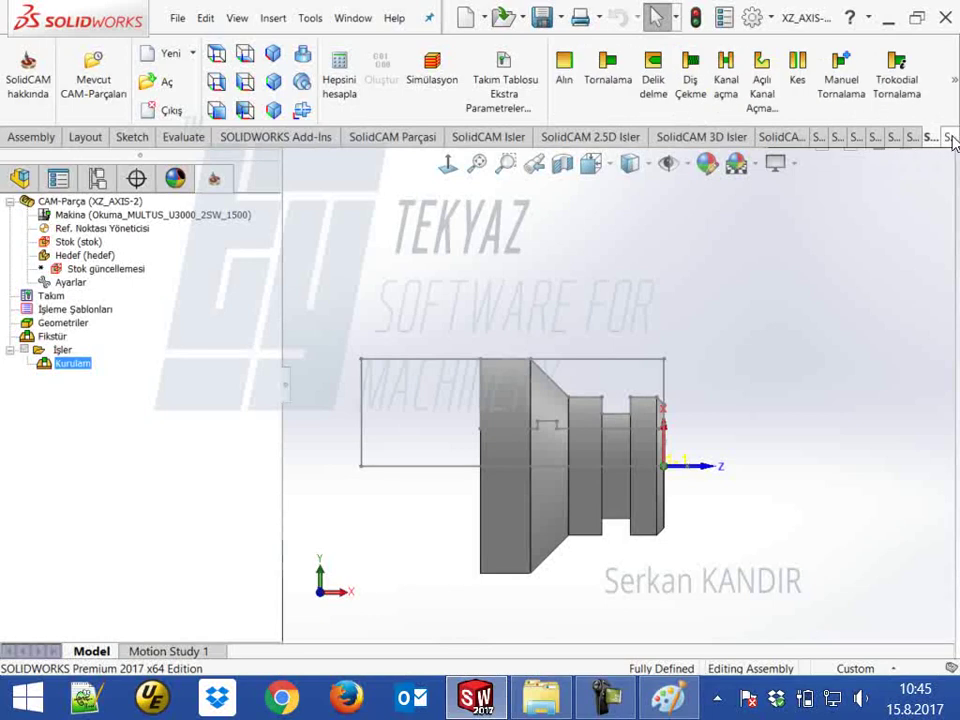
{"action": "left_click", "coordinate": [566, 70]}
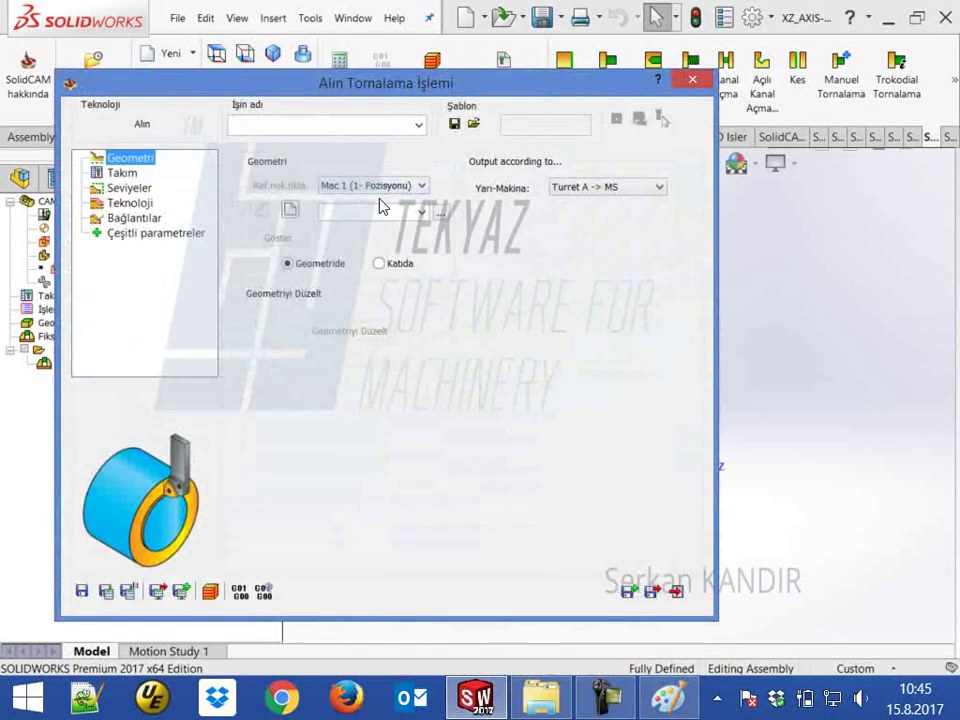
{"action": "left_click", "coordinate": [617, 189]}
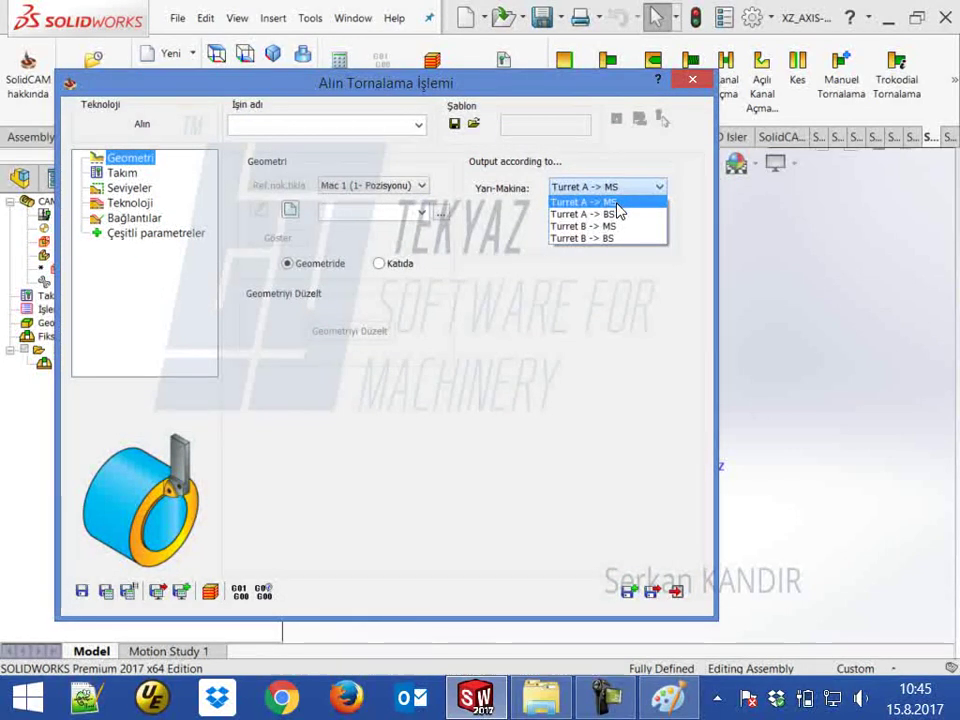
{"action": "left_click", "coordinate": [590, 202]}
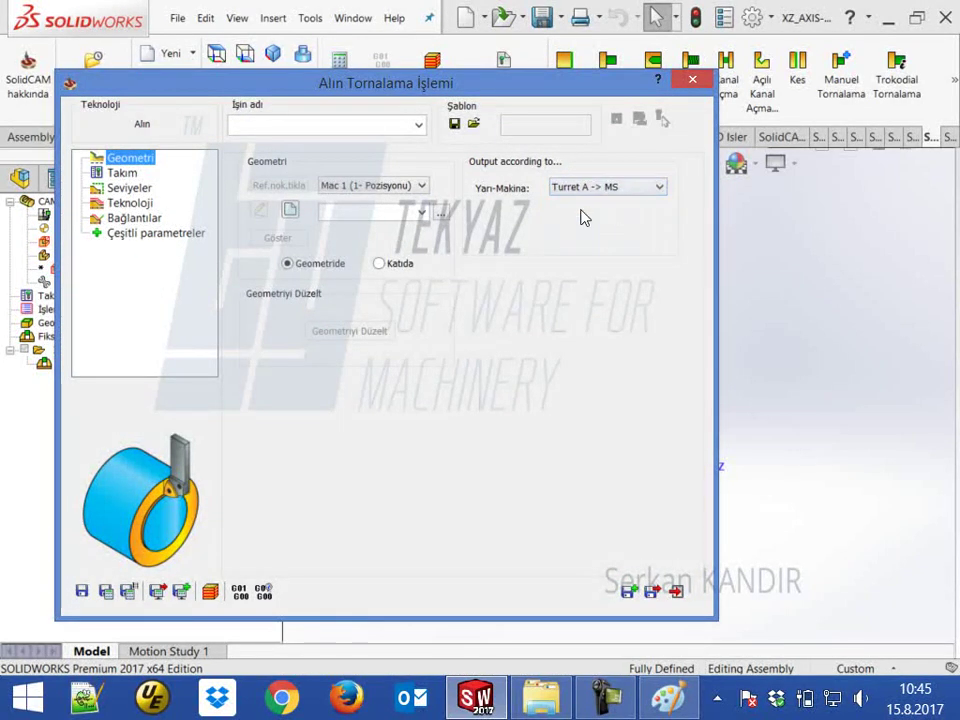
Define the facing geometry kontur from the vertical sketch line on the part's front face below the chamfer.
{"action": "left_click", "coordinate": [287, 208]}
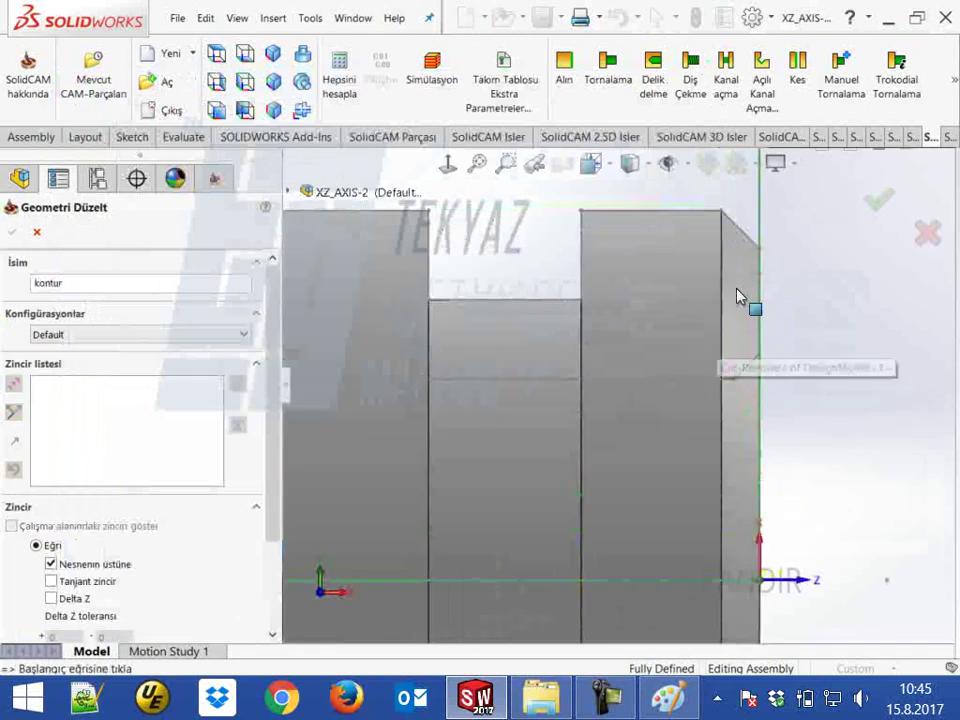
{"action": "left_click", "coordinate": [760, 252]}
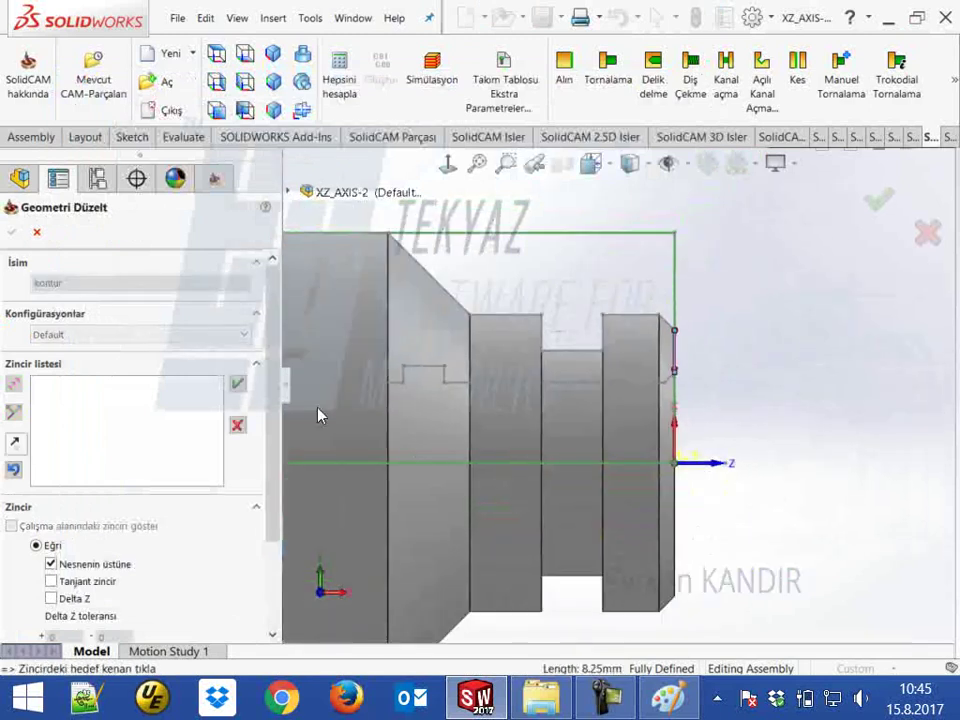
{"action": "left_click", "coordinate": [233, 387]}
{"action": "left_click", "coordinate": [13, 231]}
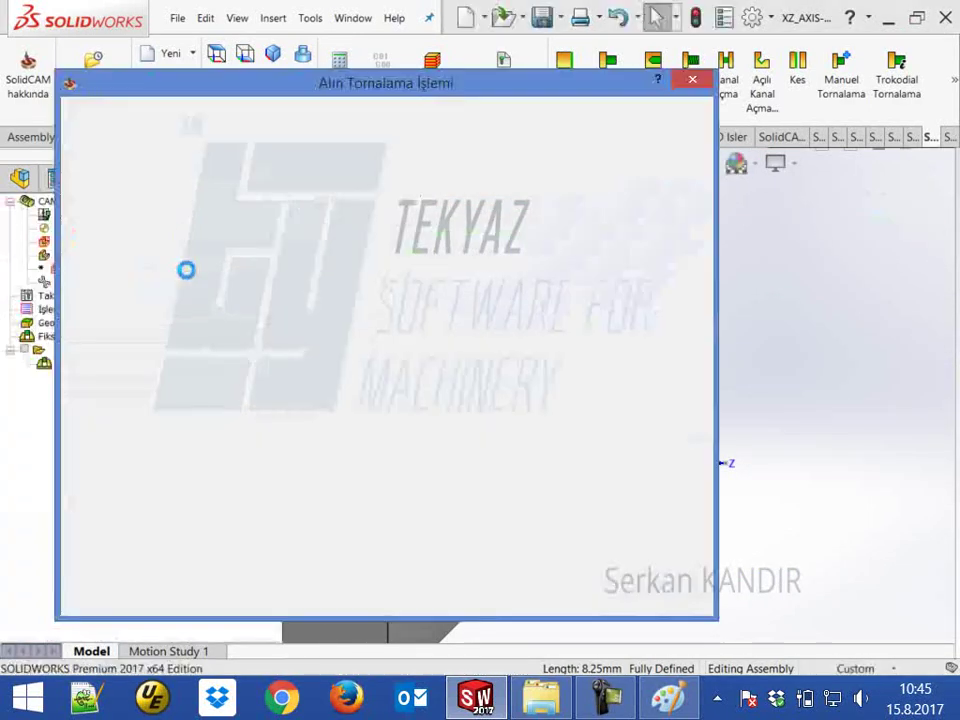
Add a composite external turning tool (Dış Tornalama) as tool 1 on Turret A and assign it to the facing operation.
{"action": "left_click", "coordinate": [122, 172]}
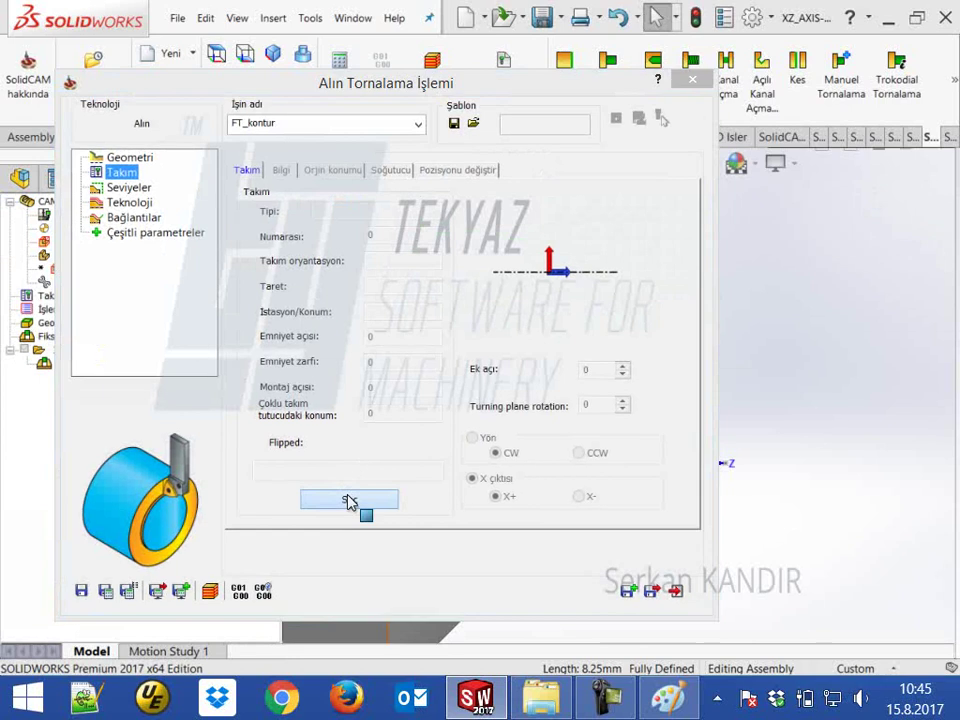
{"action": "left_click", "coordinate": [358, 499]}
{"action": "left_click", "coordinate": [64, 527]}
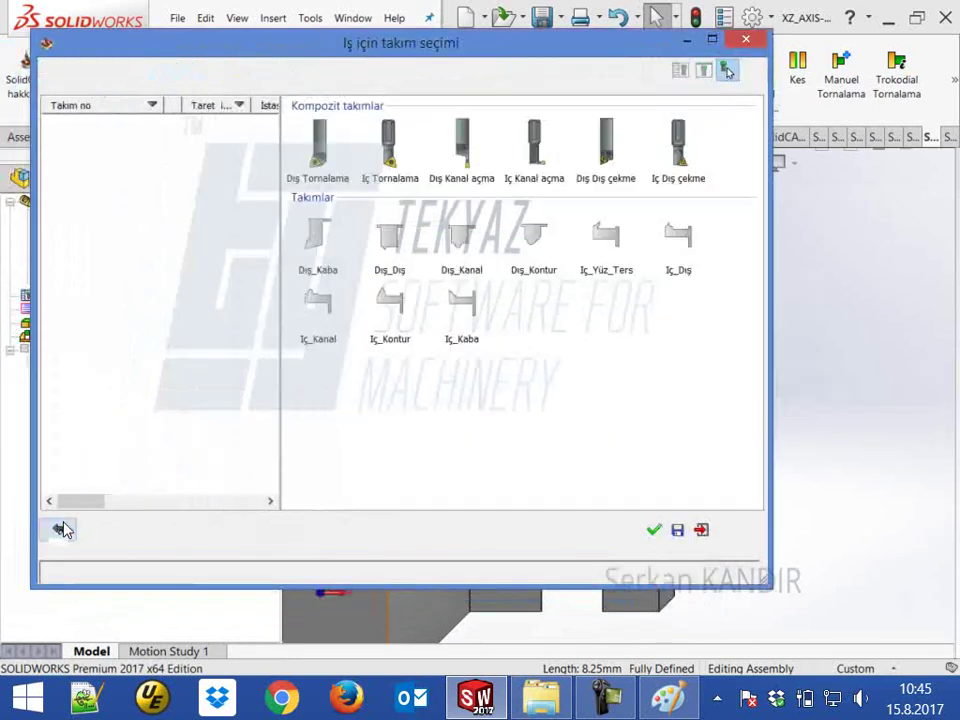
{"action": "left_click", "coordinate": [315, 172]}
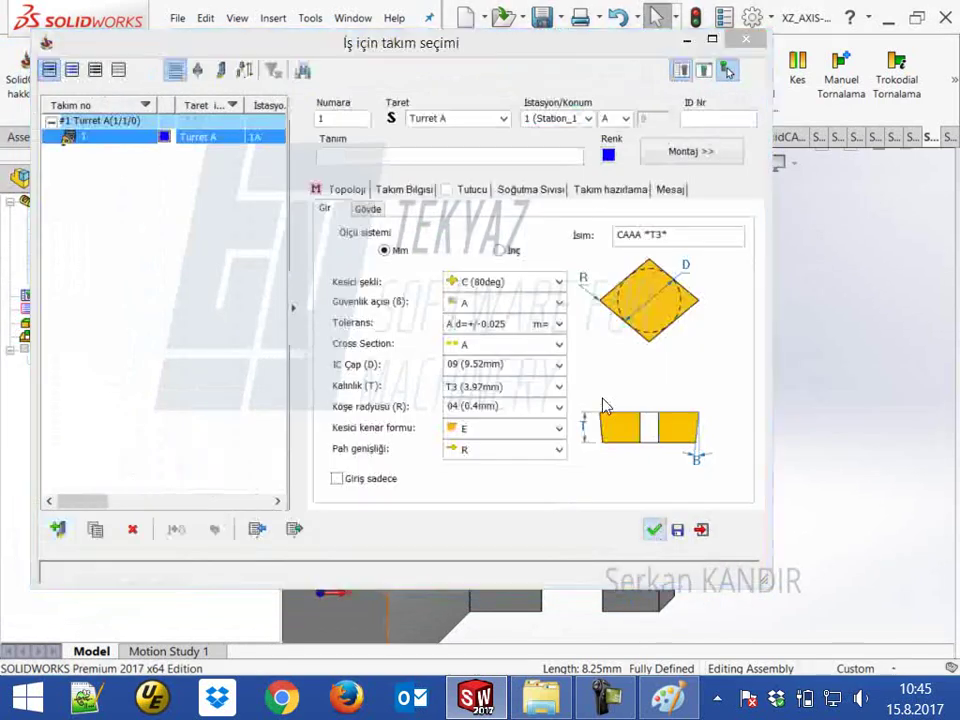
{"action": "left_click", "coordinate": [654, 529]}
Modify the facing geometry by enabling Auto extend End to Stock for the chain.
{"action": "left_click", "coordinate": [127, 158]}
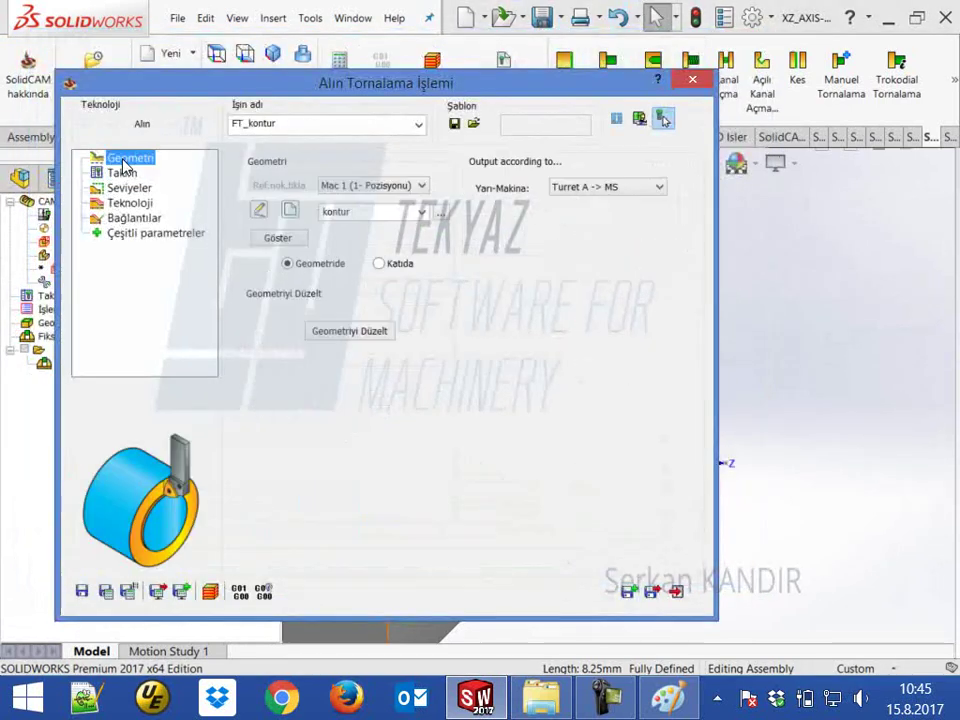
{"action": "left_click", "coordinate": [340, 331]}
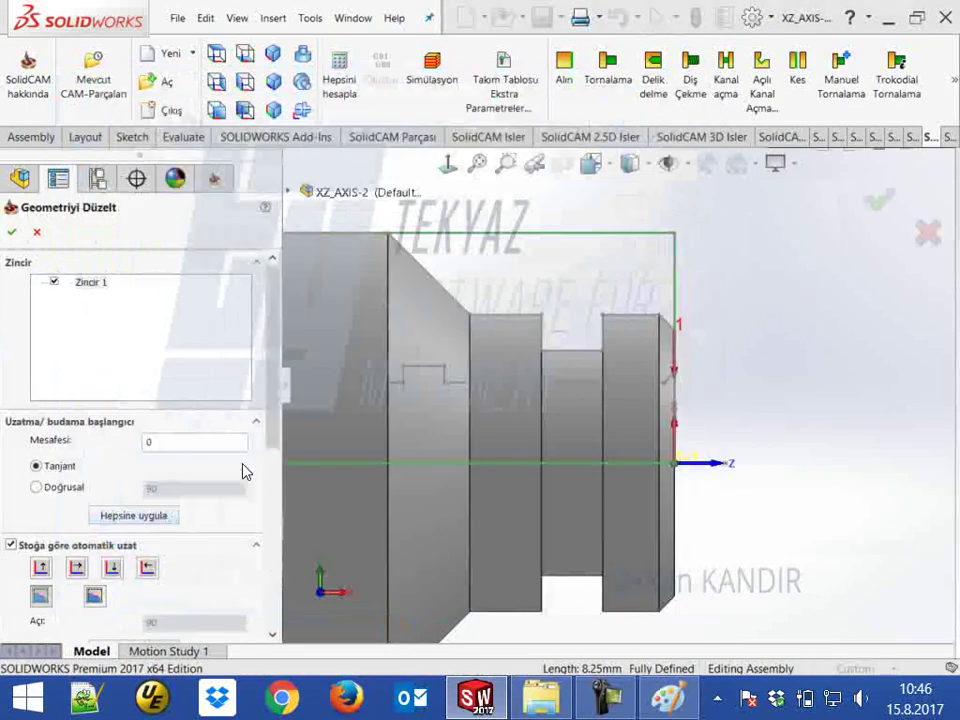
{"action": "left_click_drag", "start_coordinate": [274, 420], "coordinate": [257, 561]}
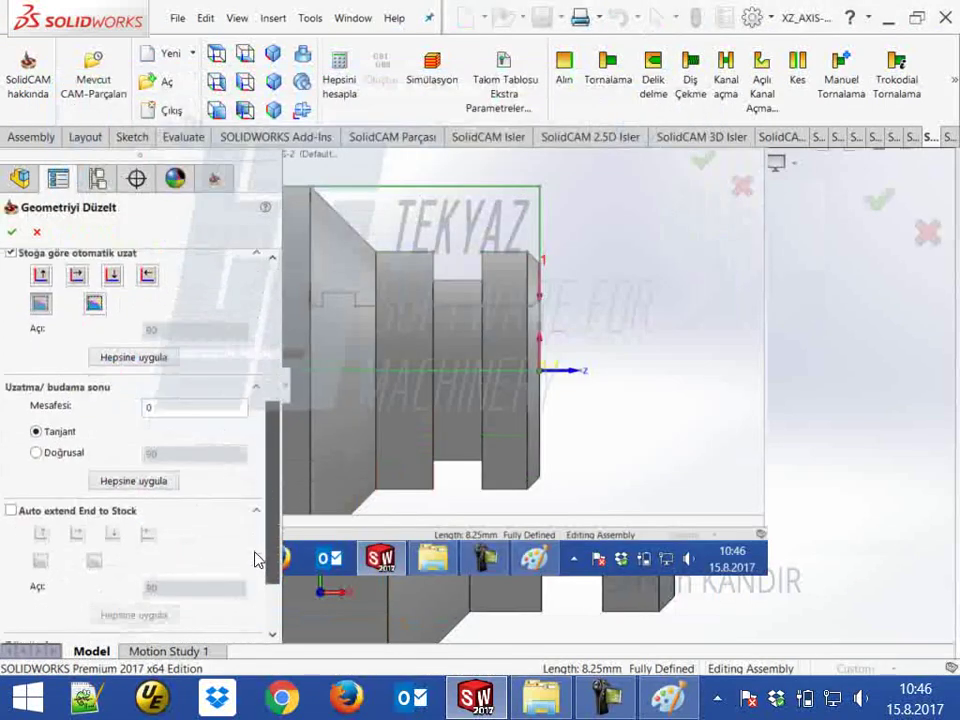
{"action": "left_click", "coordinate": [11, 509]}
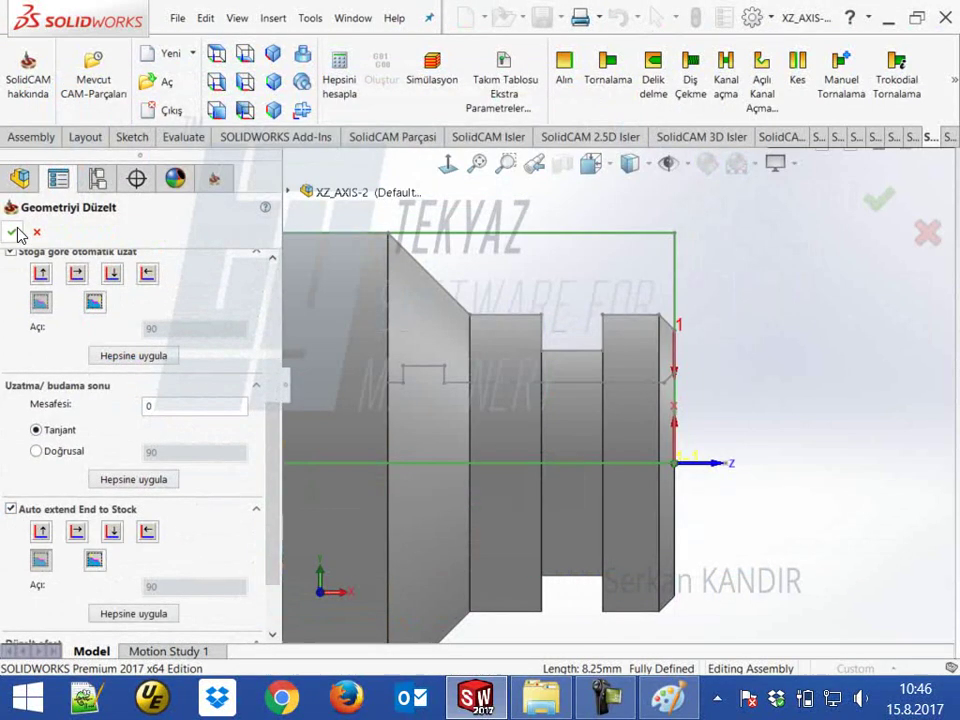
{"action": "left_click", "coordinate": [12, 230]}
Turn off roughing (Kaba) in the facing operation's technology settings.
{"action": "left_click", "coordinate": [122, 203]}
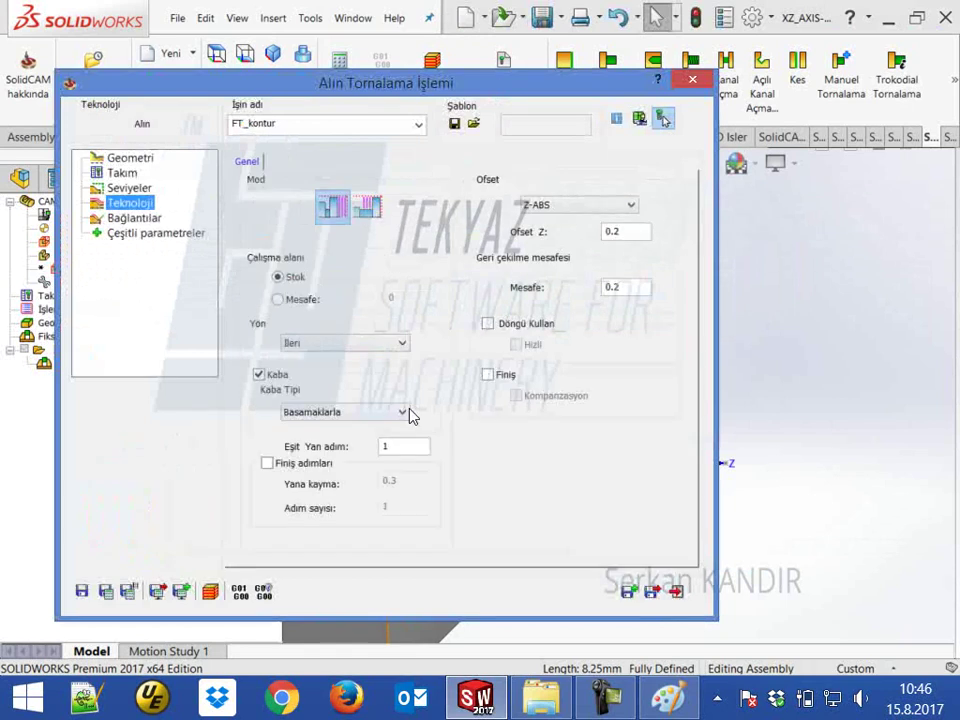
{"action": "left_click", "coordinate": [258, 374]}
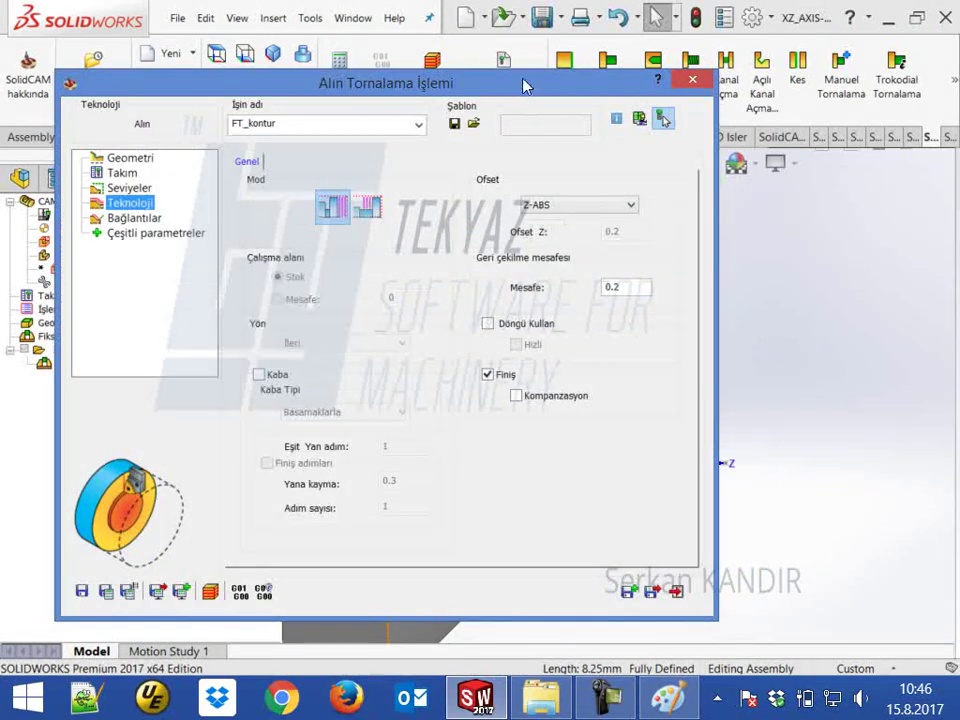
Try to save and calculate the facing operation with roughing turned off.
{"action": "left_click_drag", "start_coordinate": [525, 86], "coordinate": [540, 57]}
{"action": "left_click", "coordinate": [140, 562]}
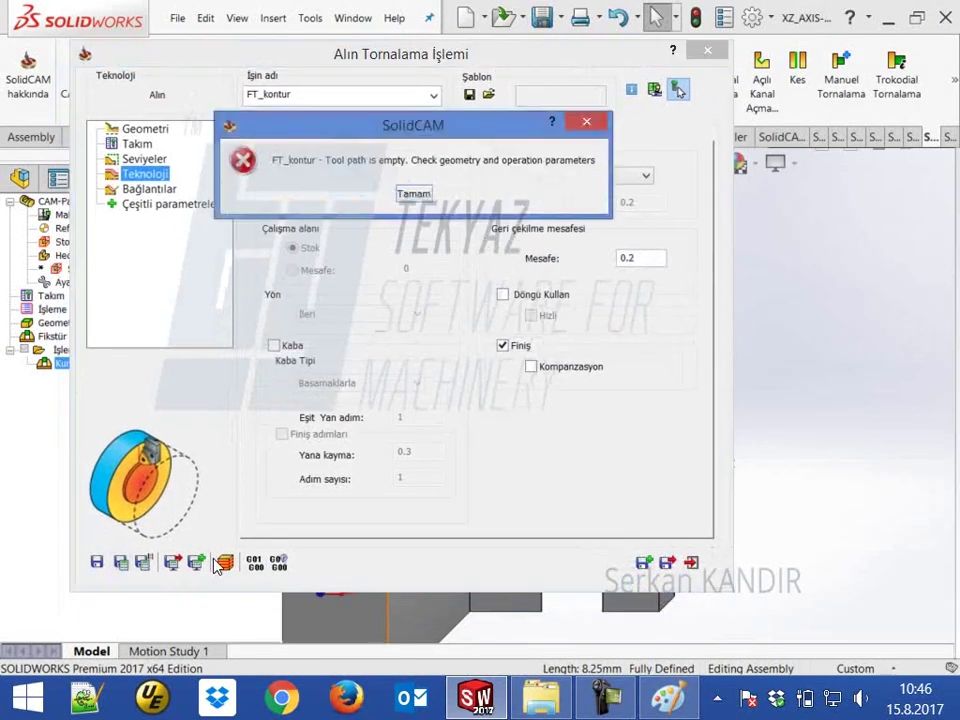
{"action": "left_click", "coordinate": [412, 196]}
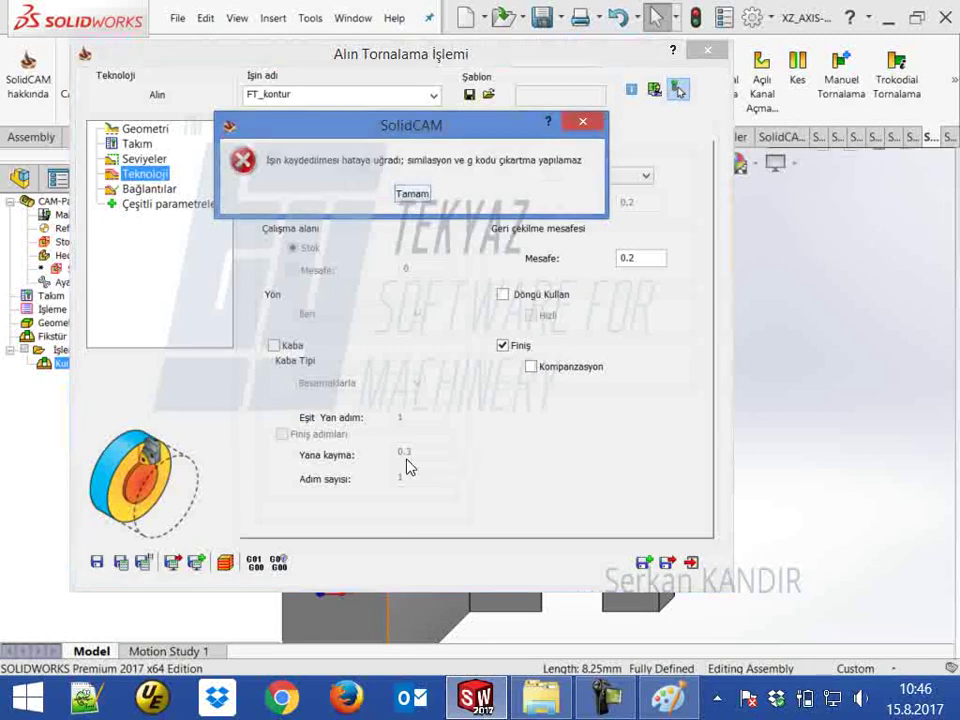
{"action": "left_click", "coordinate": [413, 194]}
Enable roughing with a work-area distance of 1 and finishing off, calculating the facing operation and previewing its toolpath.
{"action": "left_click", "coordinate": [273, 345]}
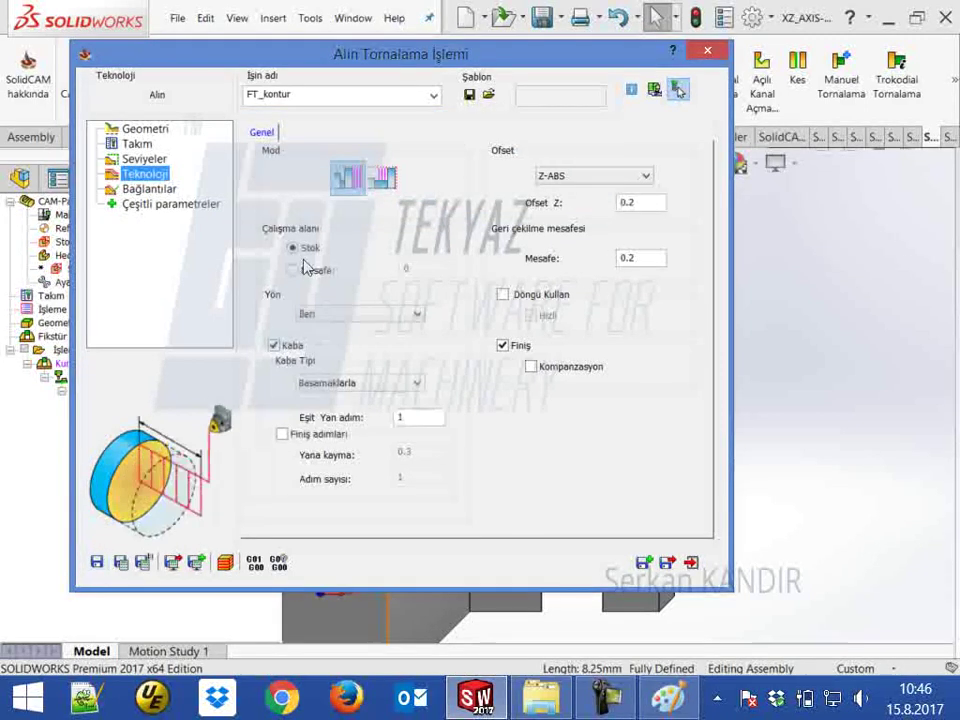
{"action": "left_click", "coordinate": [292, 270]}
{"action": "type", "text": "1"}
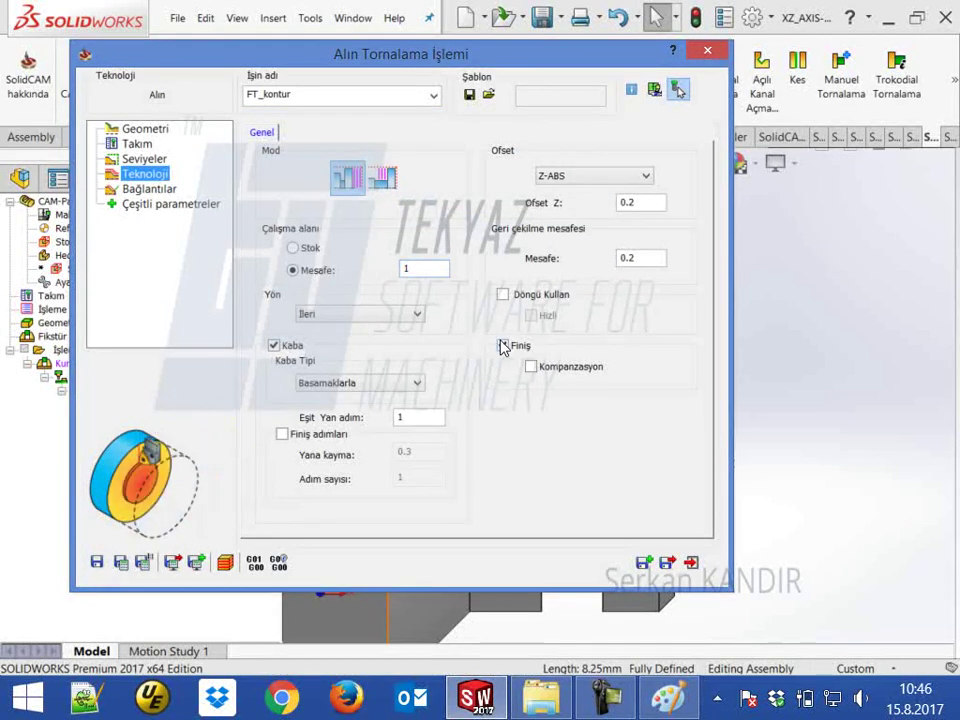
{"action": "left_click", "coordinate": [502, 345]}
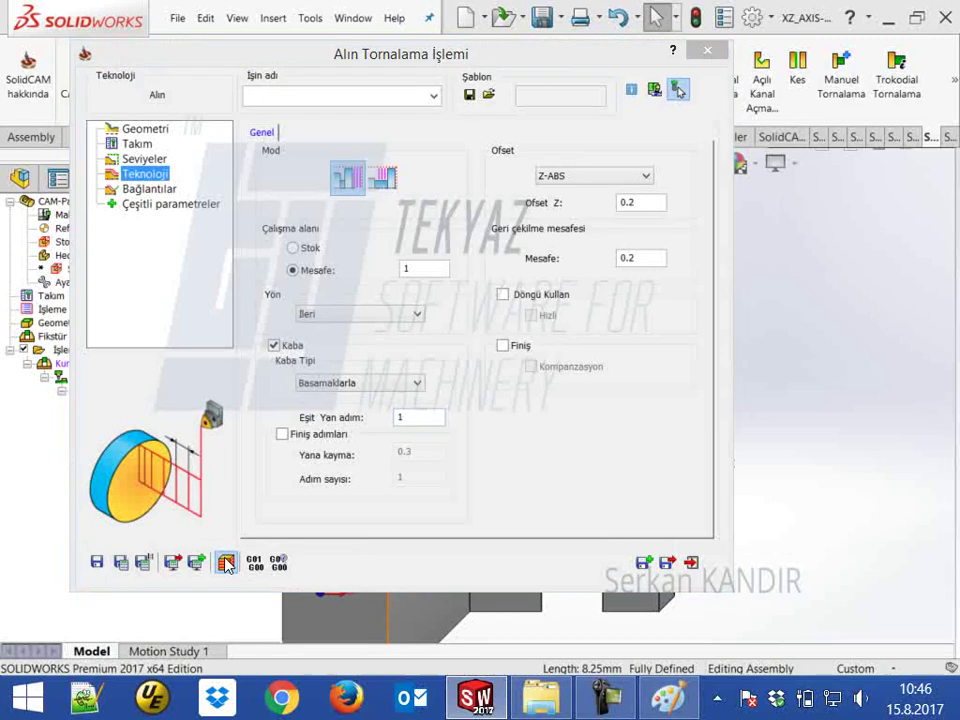
{"action": "left_click", "coordinate": [224, 563]}
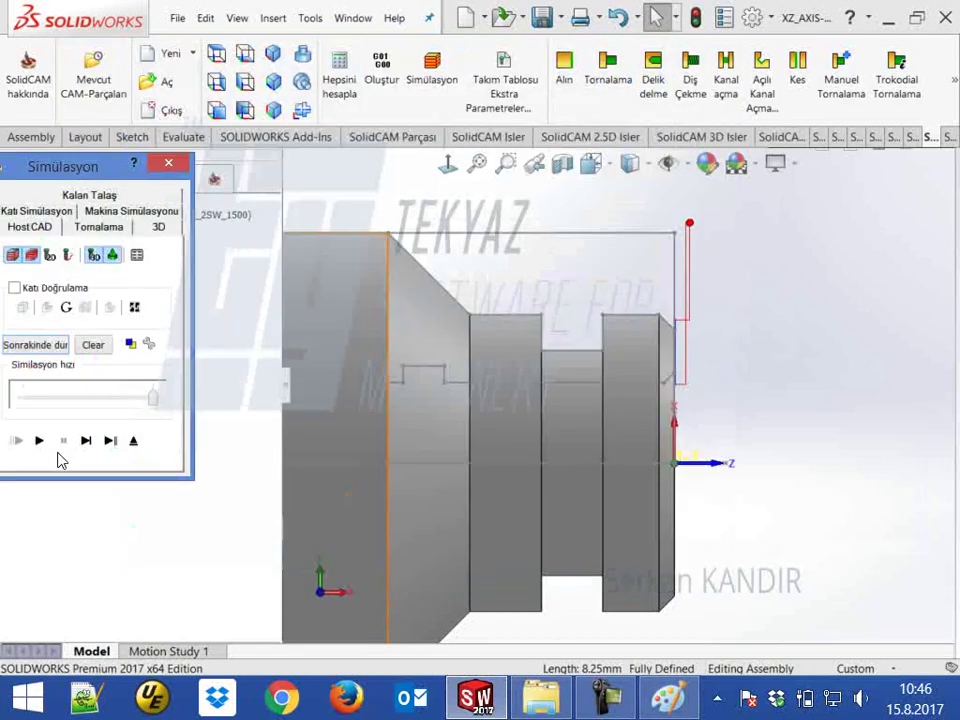
{"action": "left_click", "coordinate": [135, 441]}
Modify the facing geometry by extending the start of the chain tangentially by a distance of 20.
{"action": "left_click", "coordinate": [145, 130]}
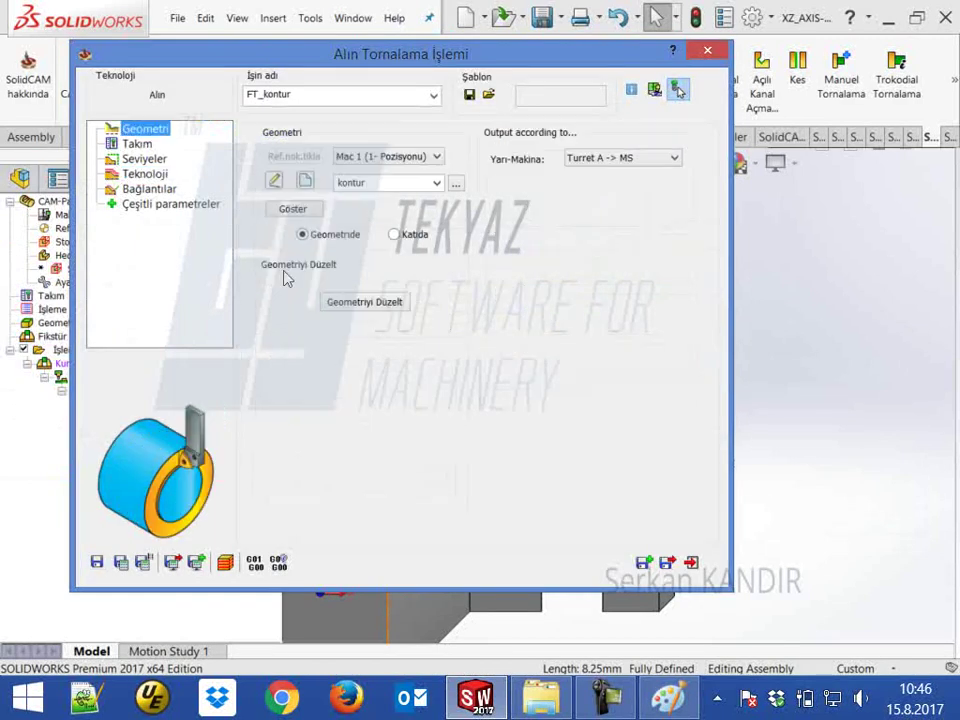
{"action": "left_click", "coordinate": [360, 302]}
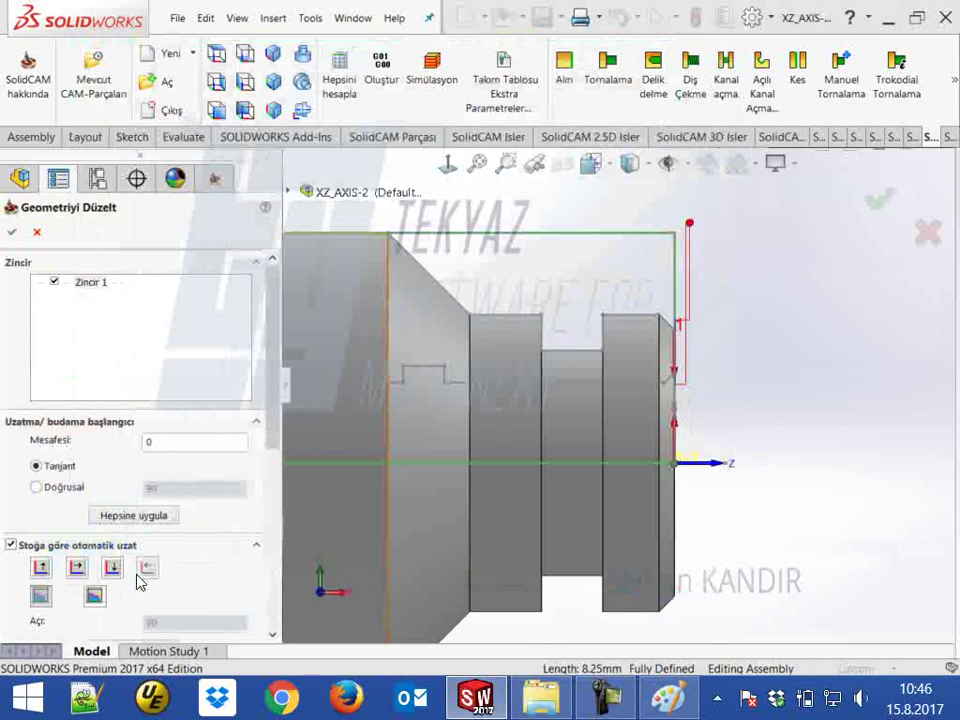
{"action": "left_click_drag", "start_coordinate": [279, 403], "coordinate": [277, 499]}
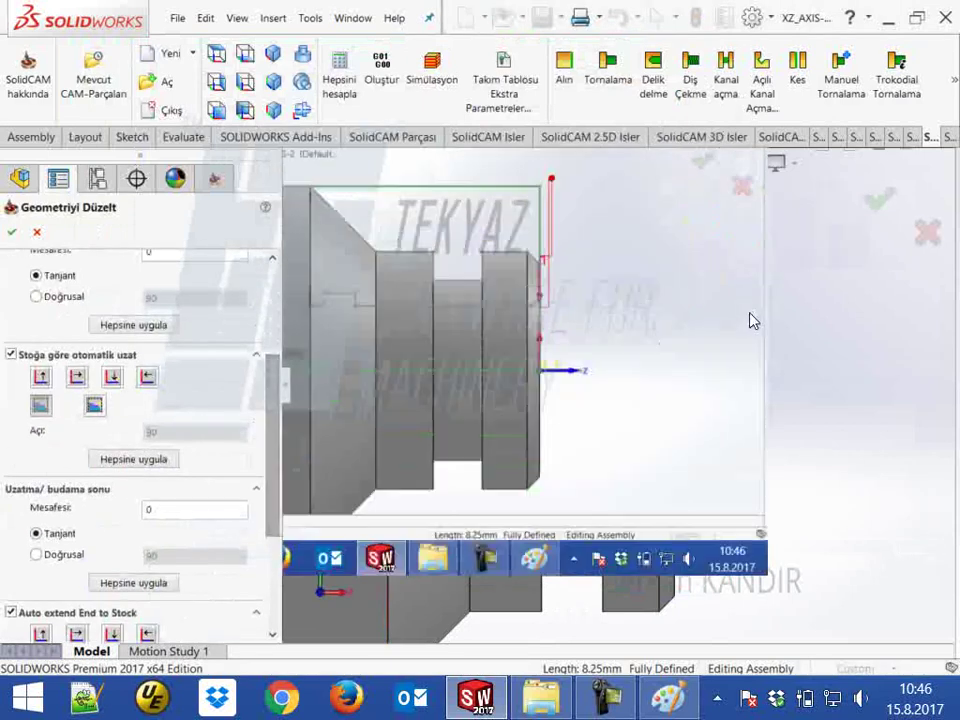
{"action": "scroll", "coordinate": [700, 335], "scroll_direction": "down", "scroll_amount": 5}
{"action": "scroll", "coordinate": [371, 516], "scroll_direction": "up", "scroll_amount": 2}
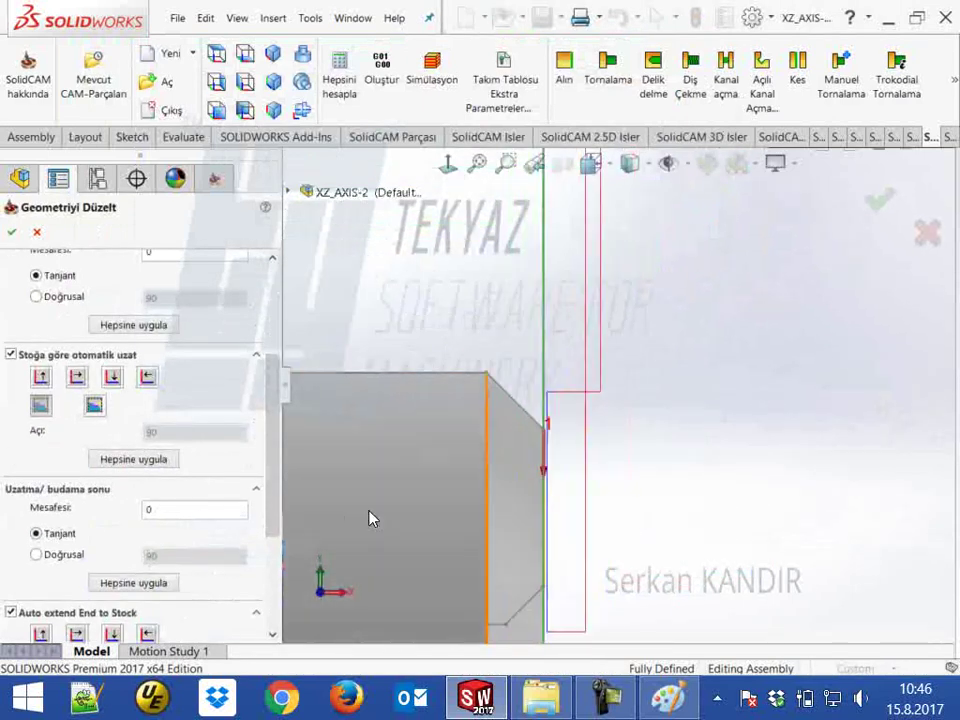
{"action": "scroll", "coordinate": [205, 332], "scroll_direction": "up", "scroll_amount": 3}
{"action": "left_click", "coordinate": [150, 357]}
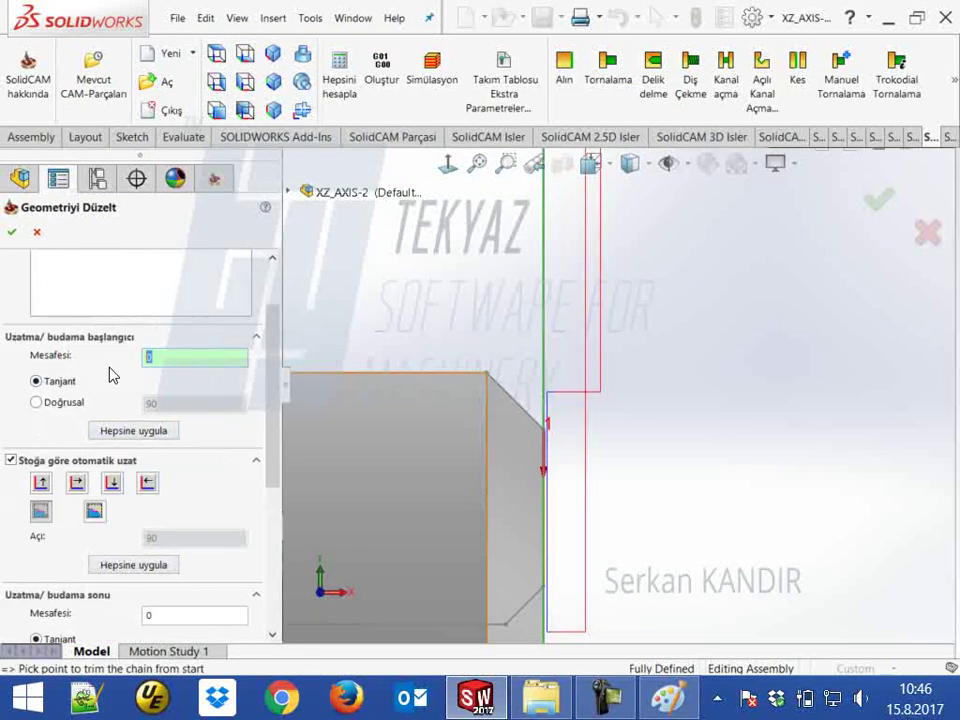
{"action": "type", "text": "15"}
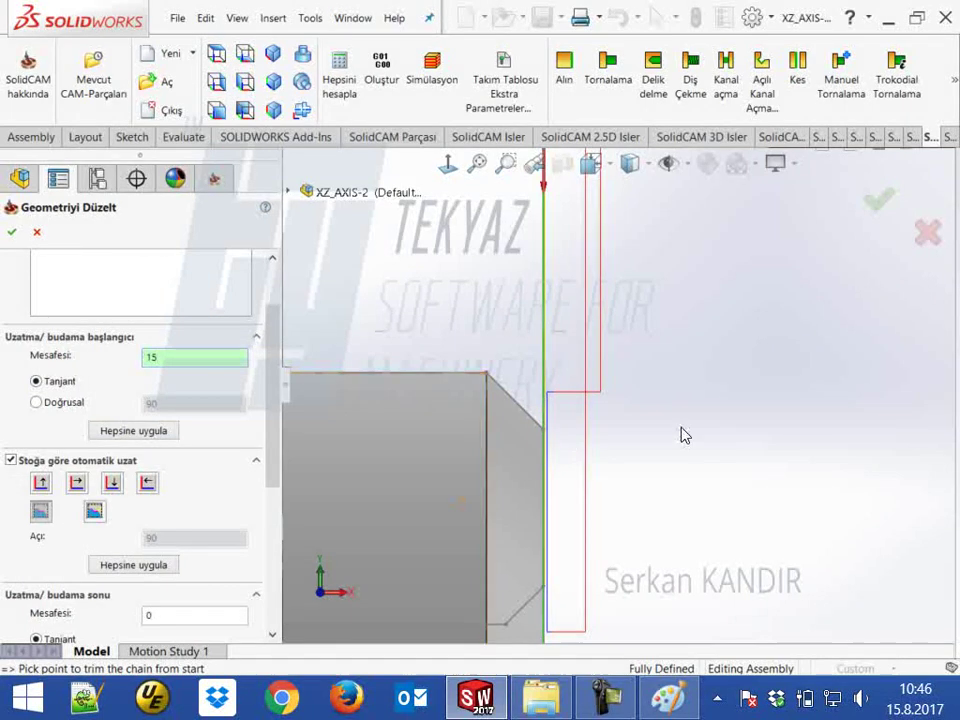
{"action": "scroll", "coordinate": [681, 435], "scroll_direction": "up", "scroll_amount": 3}
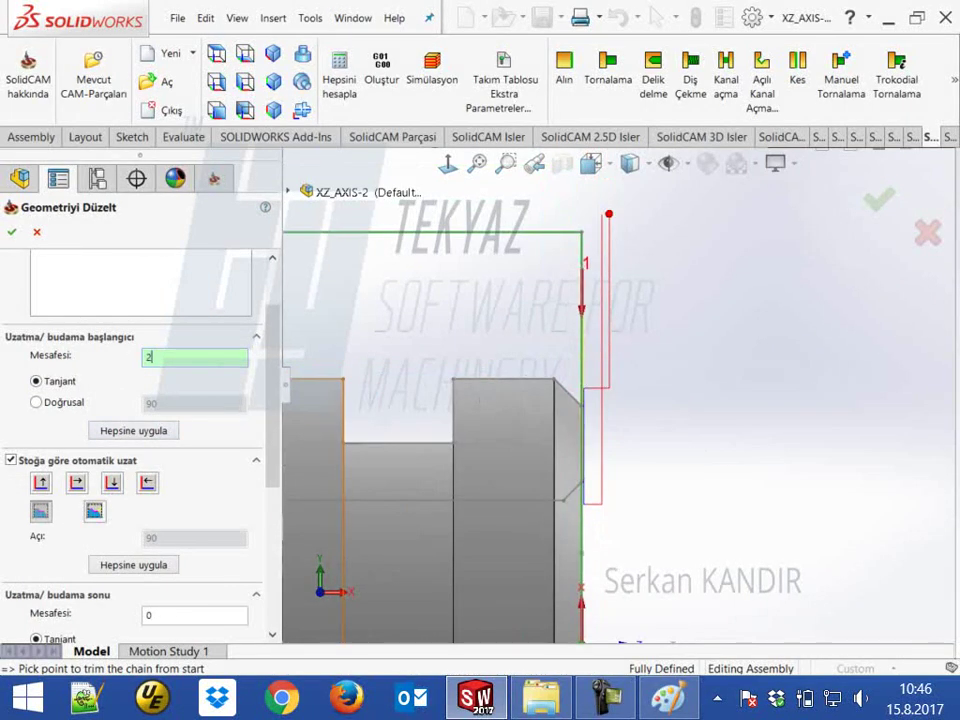
{"action": "type", "text": "0"}
{"action": "left_click", "coordinate": [11, 232]}
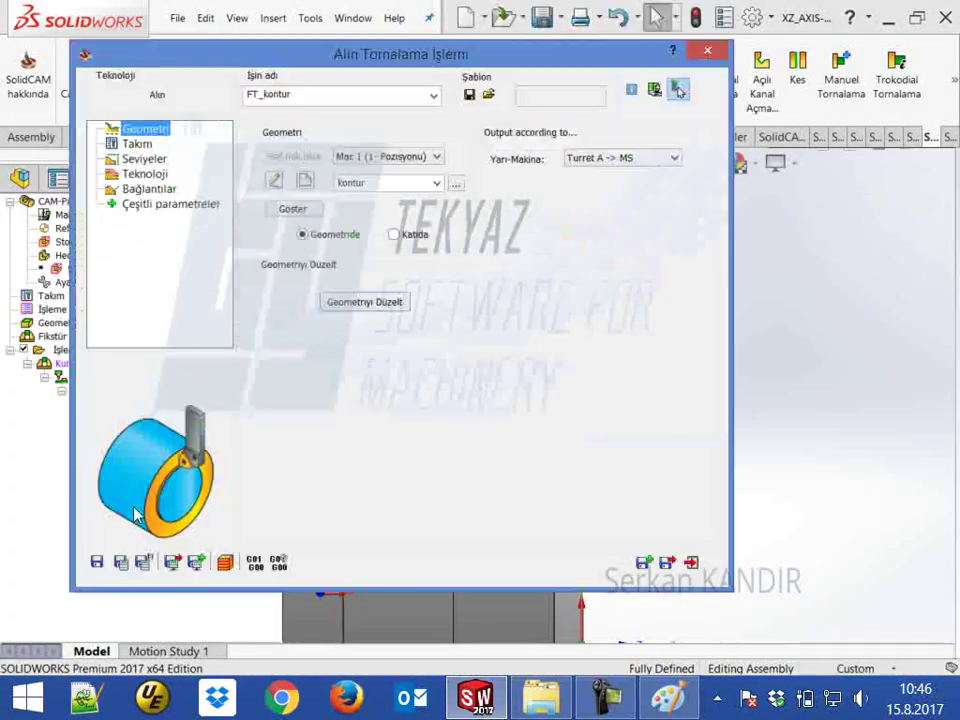
Recalculate the facing operation and load it in the machine simulation.
{"action": "left_click", "coordinate": [225, 562]}
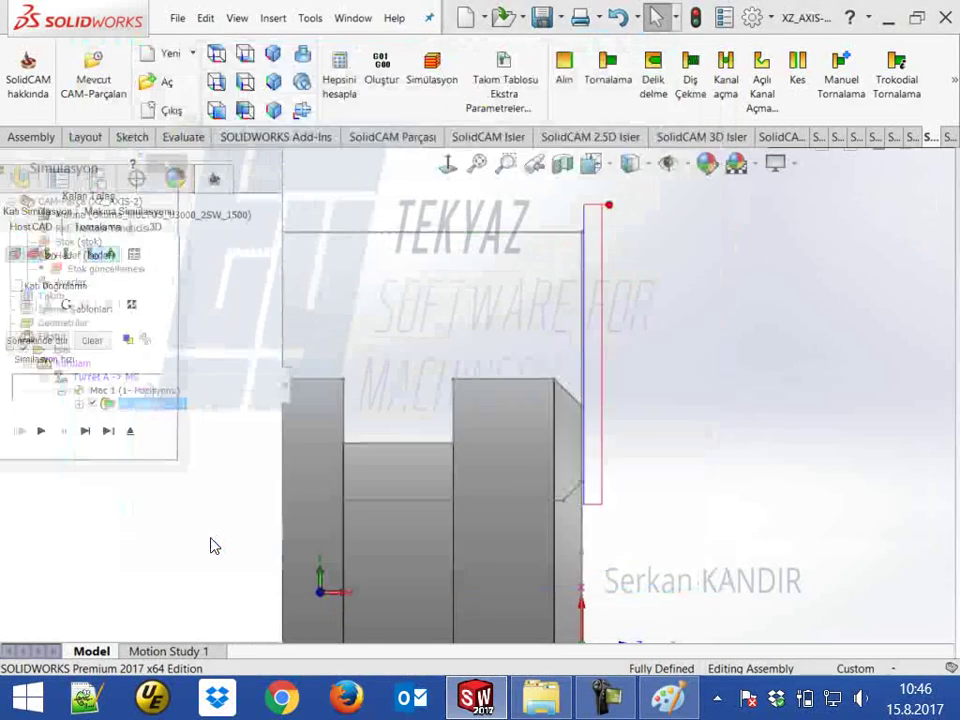
{"action": "left_click_drag", "start_coordinate": [79, 160], "coordinate": [157, 162]}
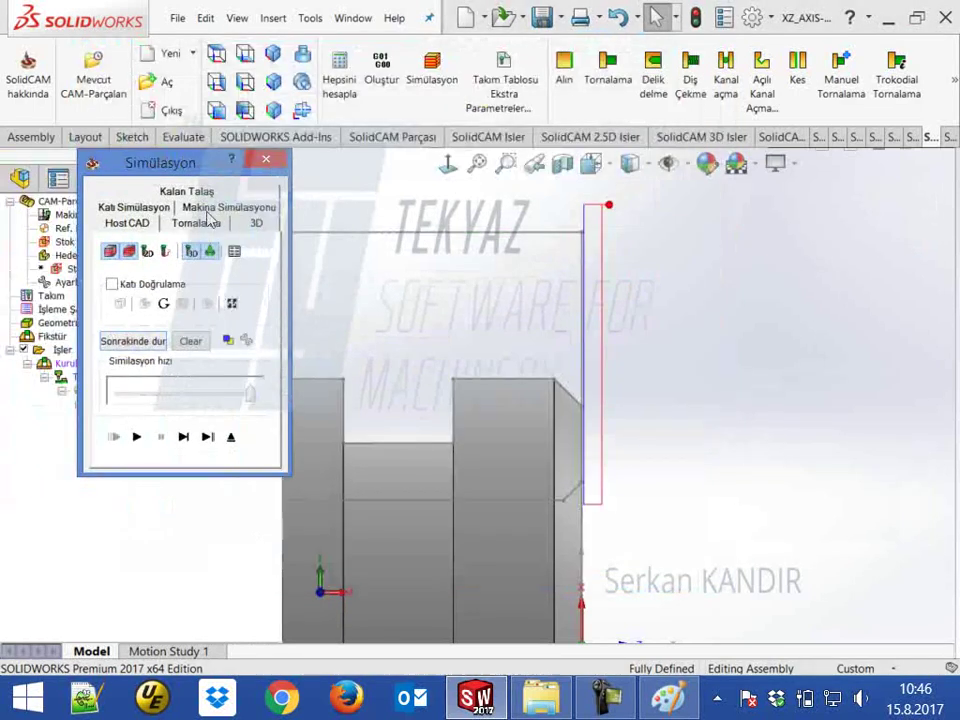
{"action": "left_click", "coordinate": [209, 212]}
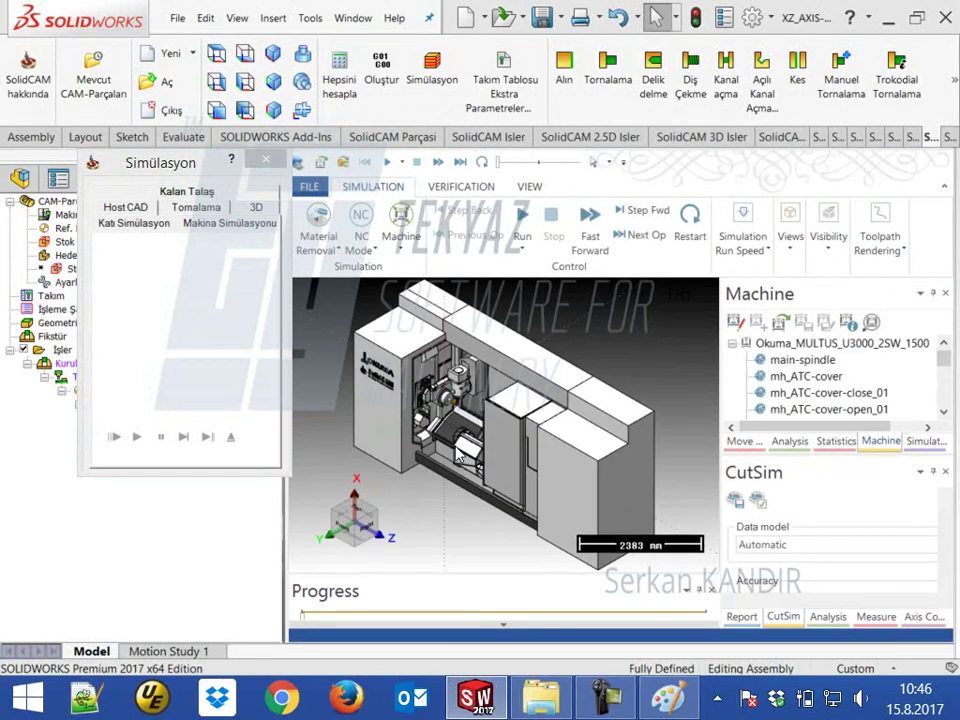
Examine the position of the stock relative to the main spindle chuck in the machine simulation.
{"action": "left_click_drag", "start_coordinate": [435, 440], "coordinate": [472, 432]}
{"action": "scroll", "coordinate": [472, 432], "scroll_direction": "up", "scroll_amount": 10}
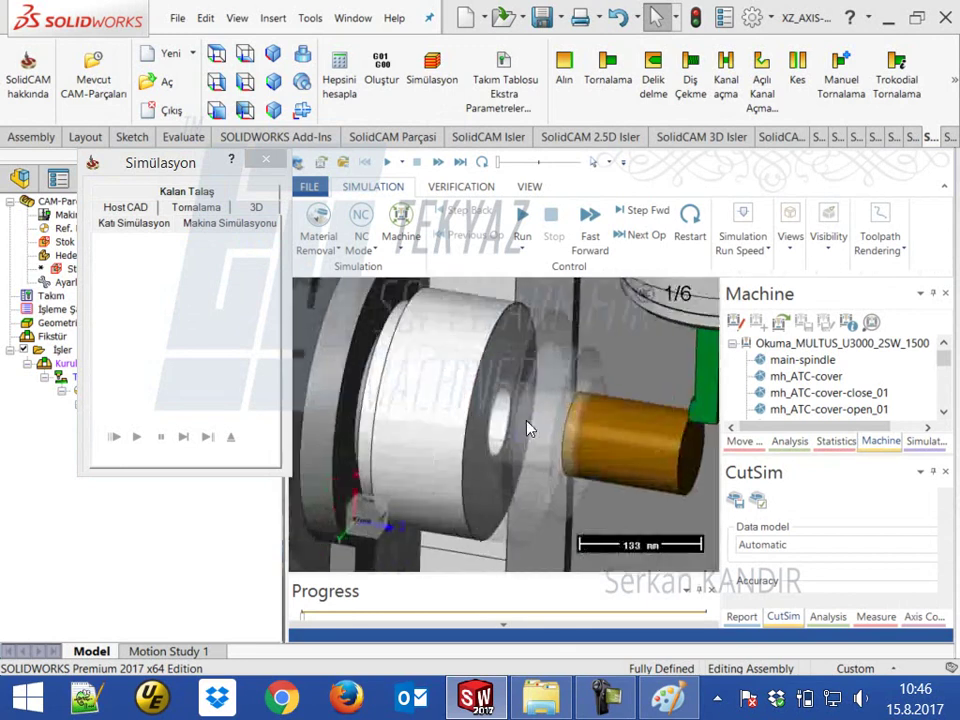
{"action": "left_click_drag", "start_coordinate": [537, 422], "coordinate": [524, 473]}
{"action": "scroll", "coordinate": [527, 437], "scroll_direction": "up", "scroll_amount": 3}
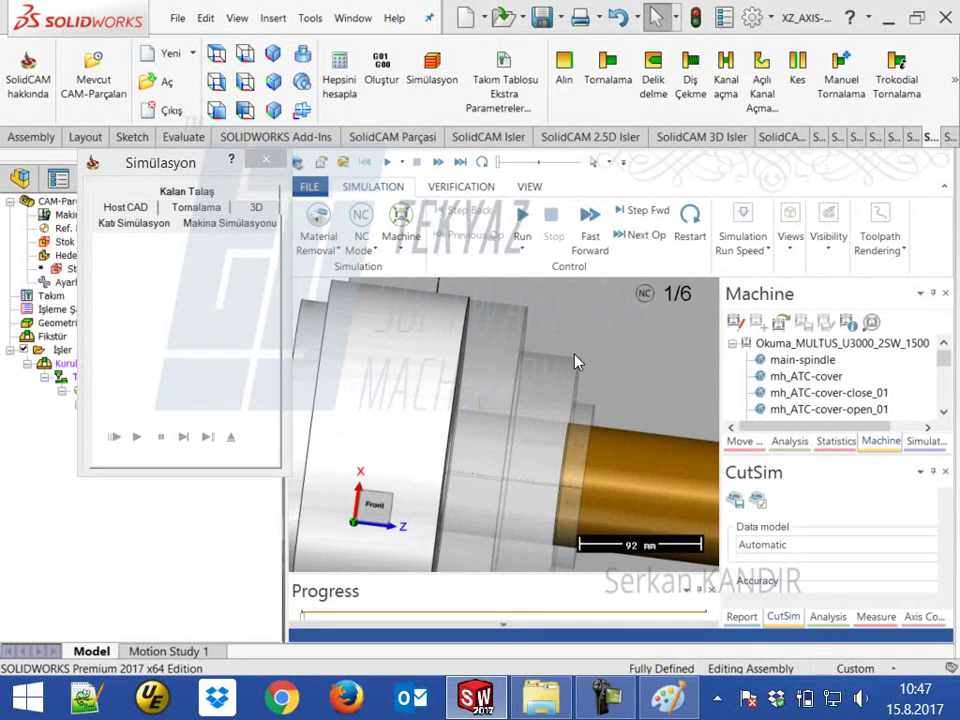
{"action": "left_click_drag", "start_coordinate": [582, 414], "coordinate": [572, 362]}
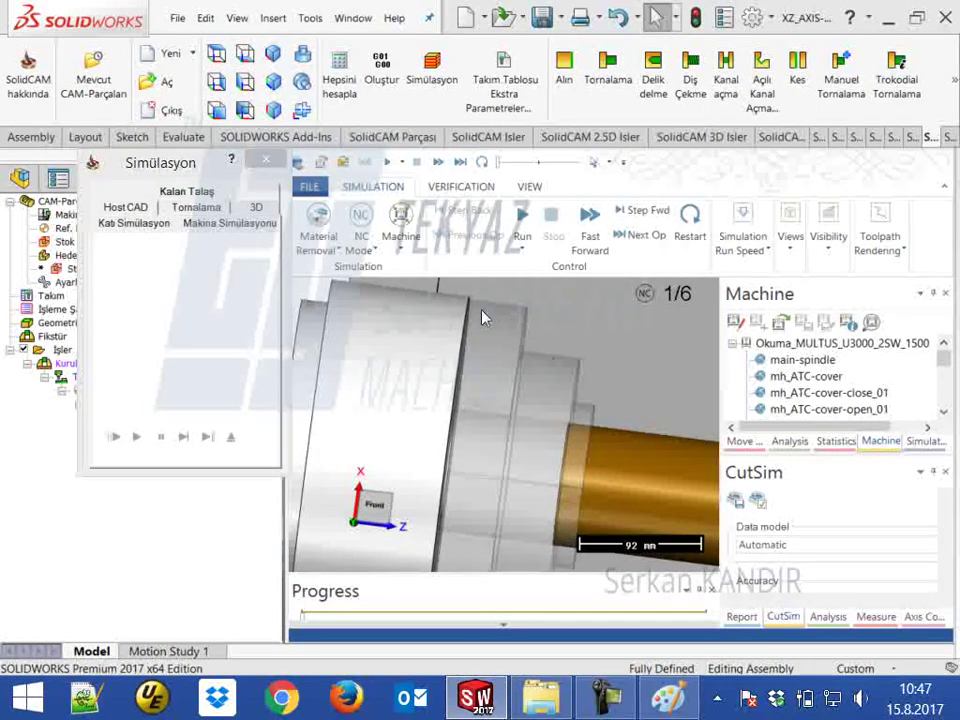
{"action": "left_click_drag", "start_coordinate": [482, 317], "coordinate": [536, 321]}
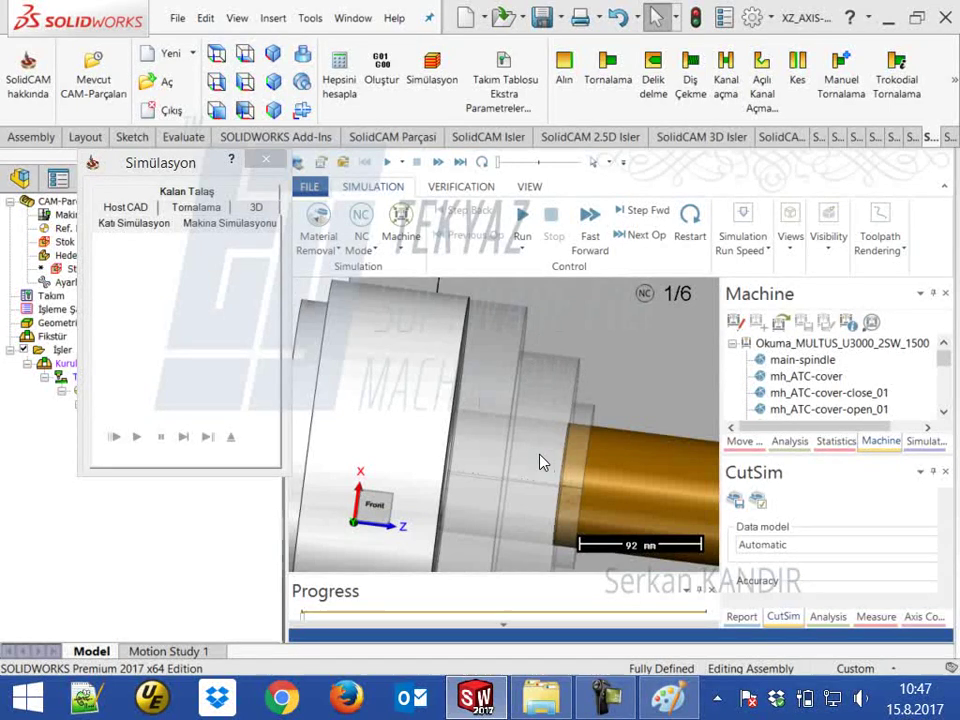
{"action": "scroll", "coordinate": [540, 462], "scroll_direction": "down", "scroll_amount": 1}
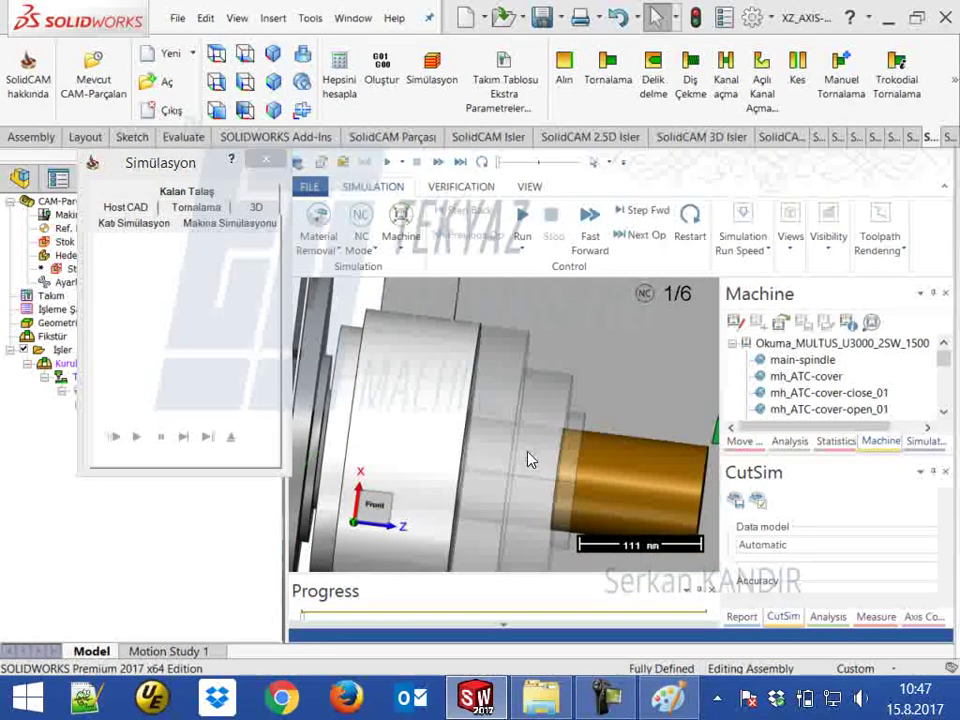
{"action": "middle_click_drag", "start_coordinate": [530, 459], "coordinate": [471, 408]}
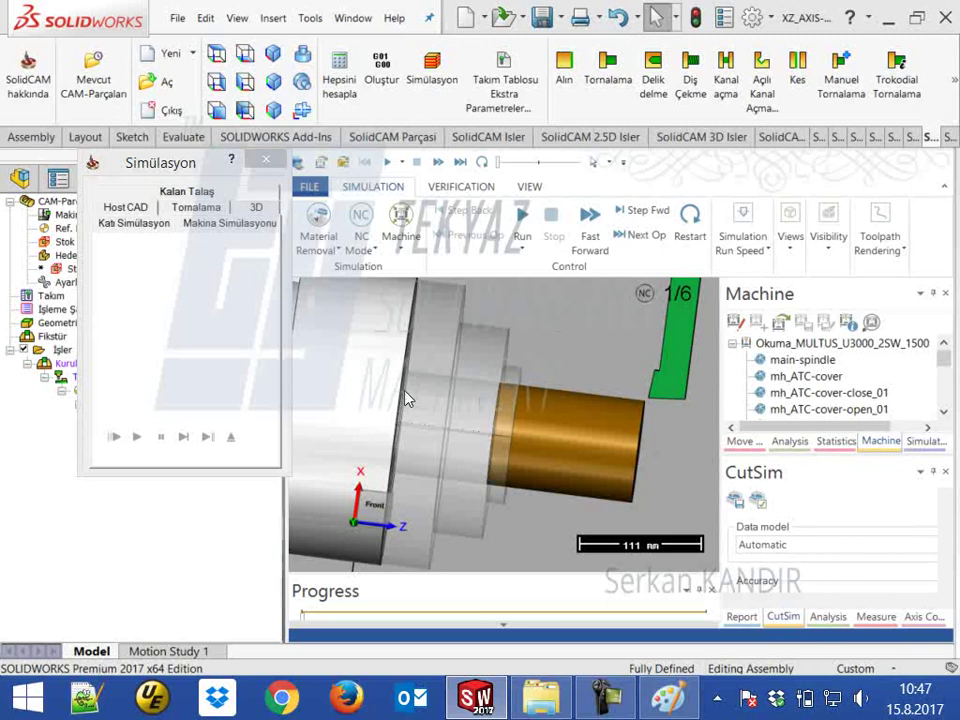
{"action": "scroll", "coordinate": [521, 424], "scroll_direction": "down", "scroll_amount": 1}
{"action": "left_click", "coordinate": [265, 160]}
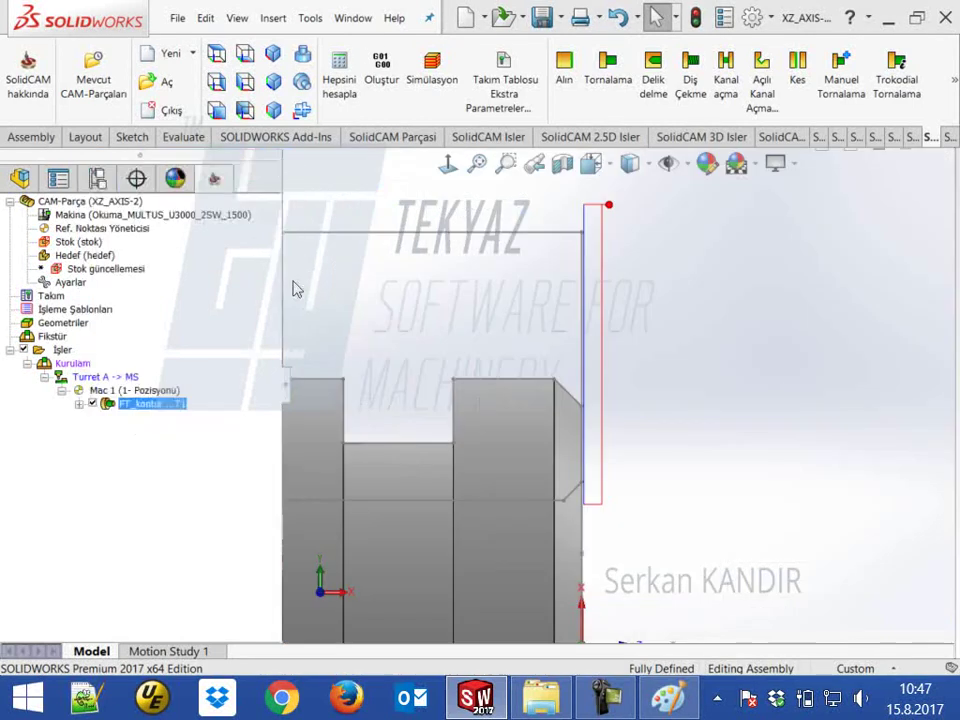
Set the Main Spindle's Z position to 0 in the Kurulam machine setup.
{"action": "double_click", "coordinate": [162, 404]}
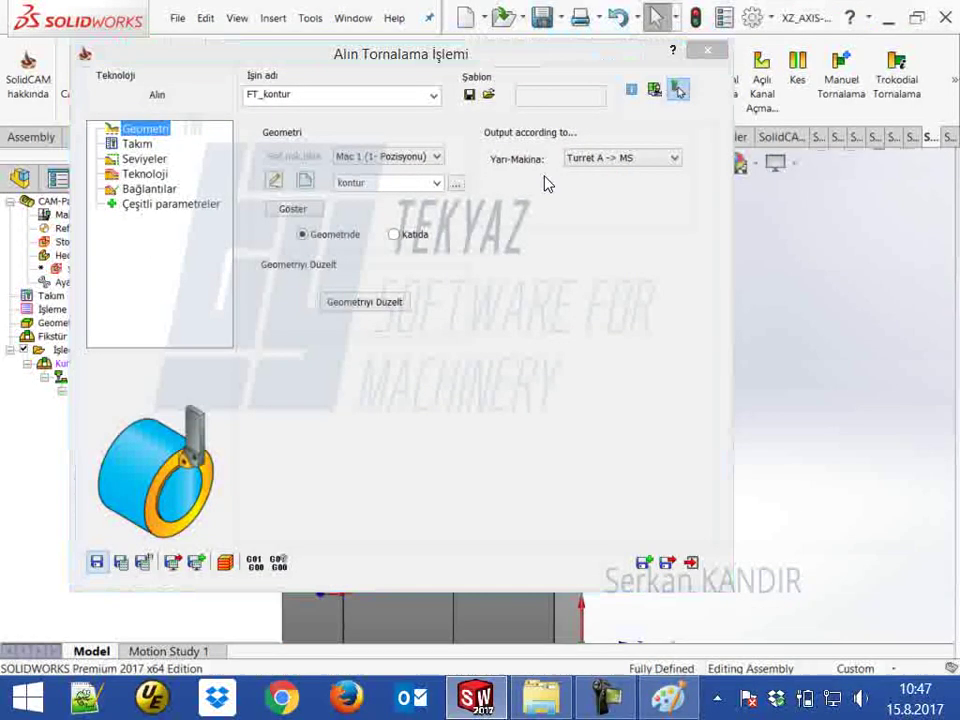
{"action": "key", "text": "Escape"}
{"action": "double_click", "coordinate": [70, 364]}
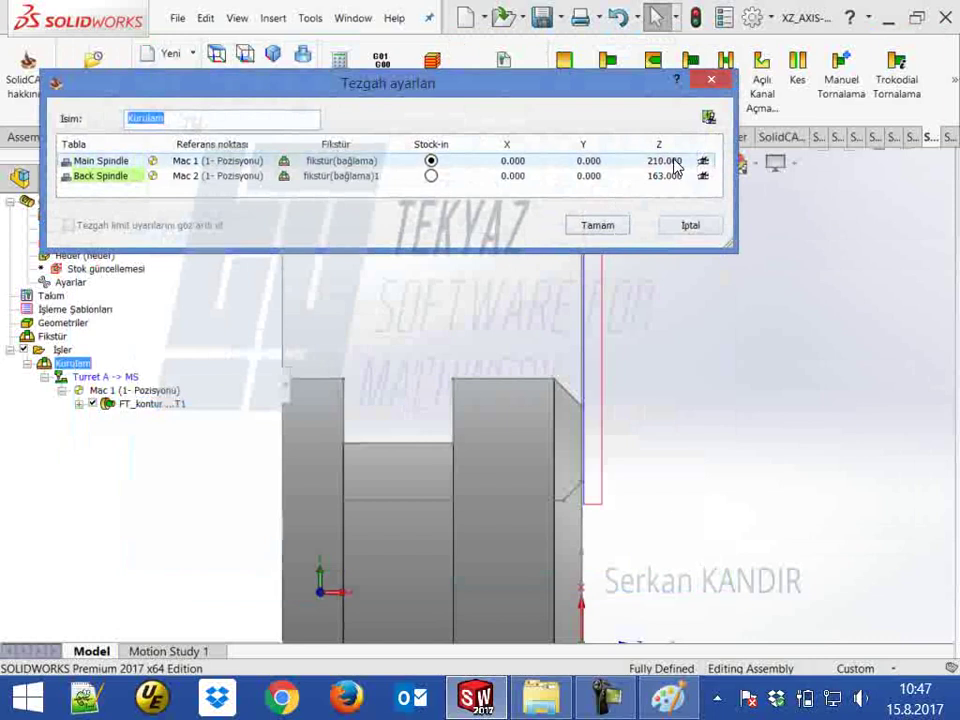
{"action": "double_click", "coordinate": [675, 165]}
{"action": "type", "text": "0"}
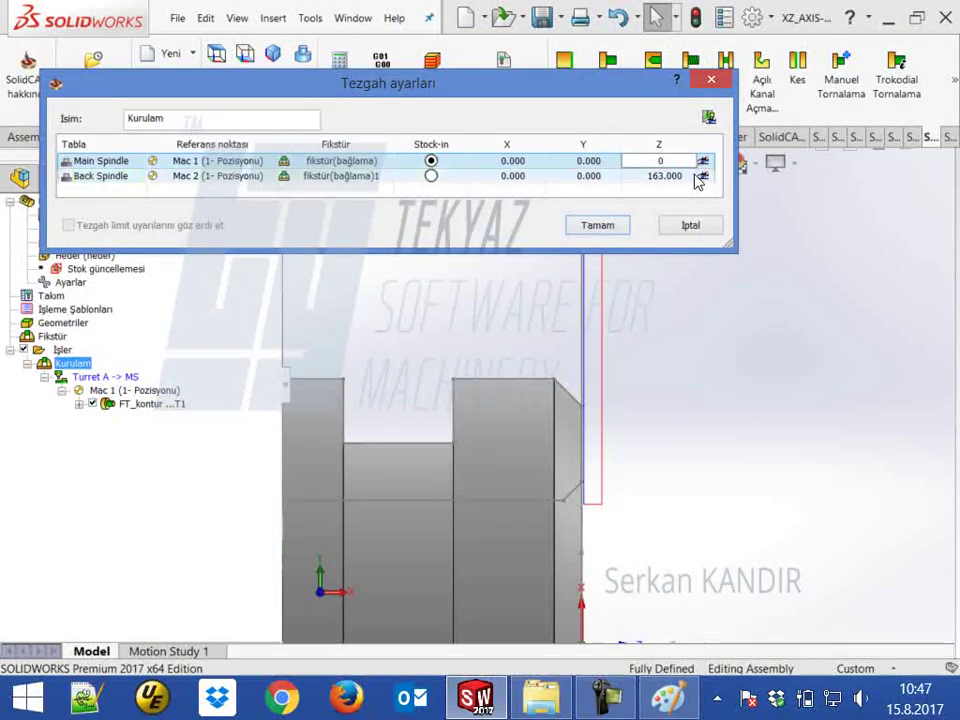
{"action": "left_click", "coordinate": [598, 228]}
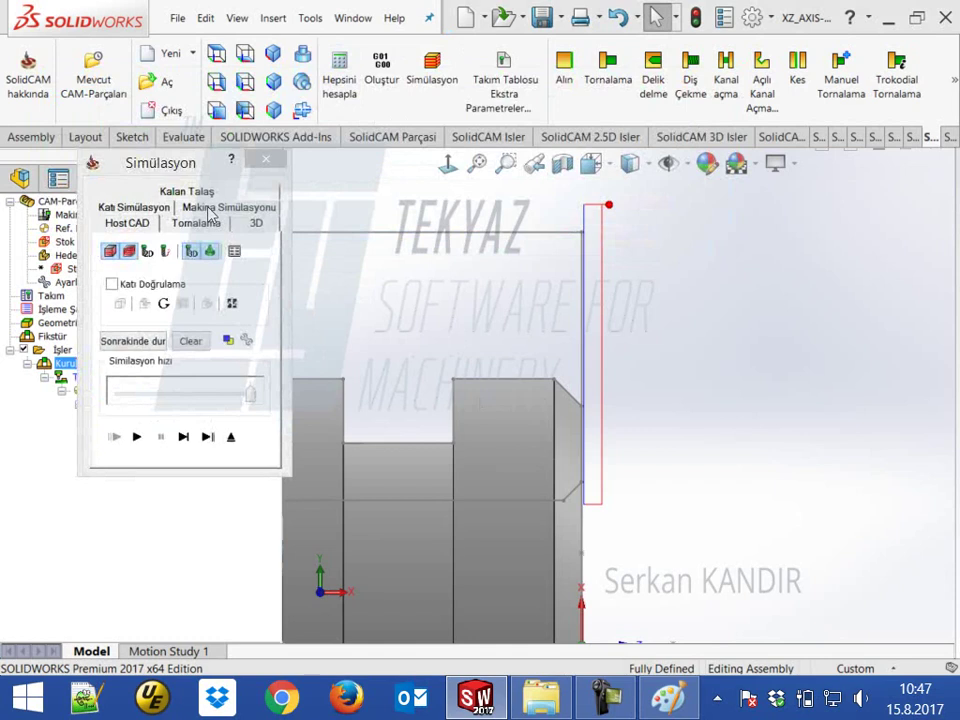
Check in the machine simulation where the stock sits in the main spindle chuck with Z at 0.
{"action": "left_click", "coordinate": [212, 208]}
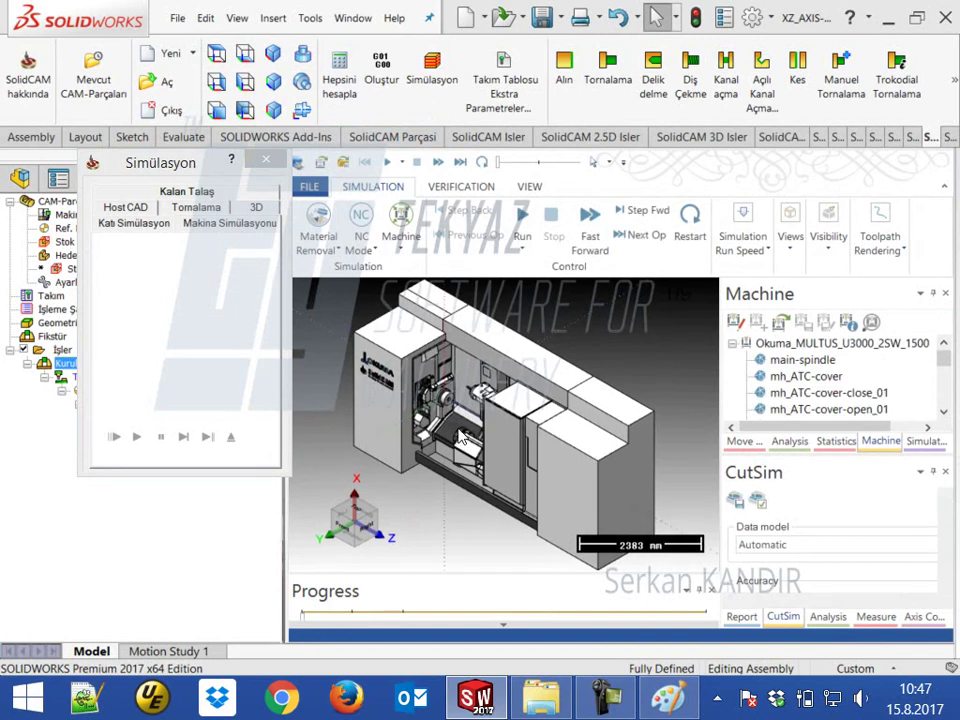
{"action": "left_click_drag", "start_coordinate": [460, 437], "coordinate": [462, 408]}
{"action": "scroll", "coordinate": [447, 393], "scroll_direction": "up", "scroll_amount": 10}
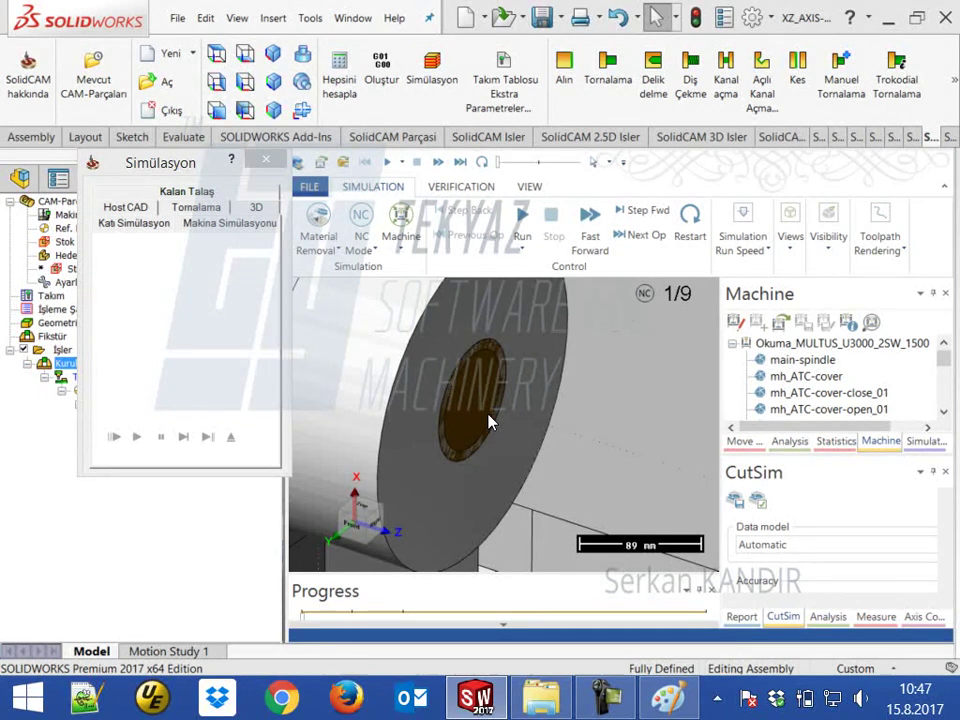
{"action": "left_click", "coordinate": [265, 160]}
Set the Main Spindle's Z position to 210 in the Kurulam machine setup and preview the fixture's placement against the part.
{"action": "double_click", "coordinate": [80, 364]}
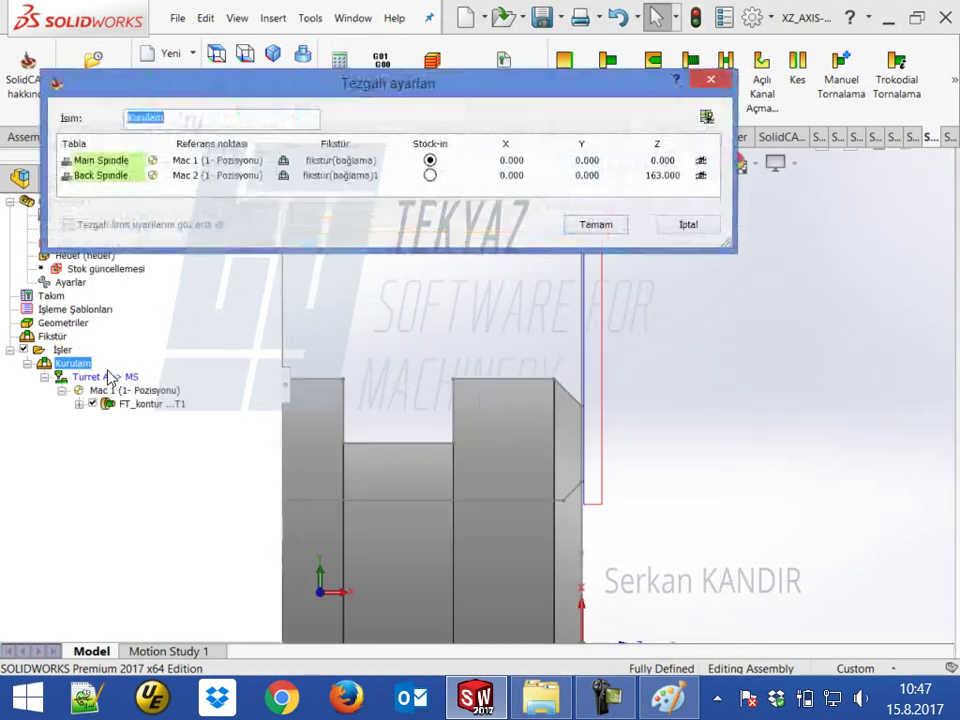
{"action": "left_click", "coordinate": [666, 162]}
{"action": "double_click", "coordinate": [680, 160]}
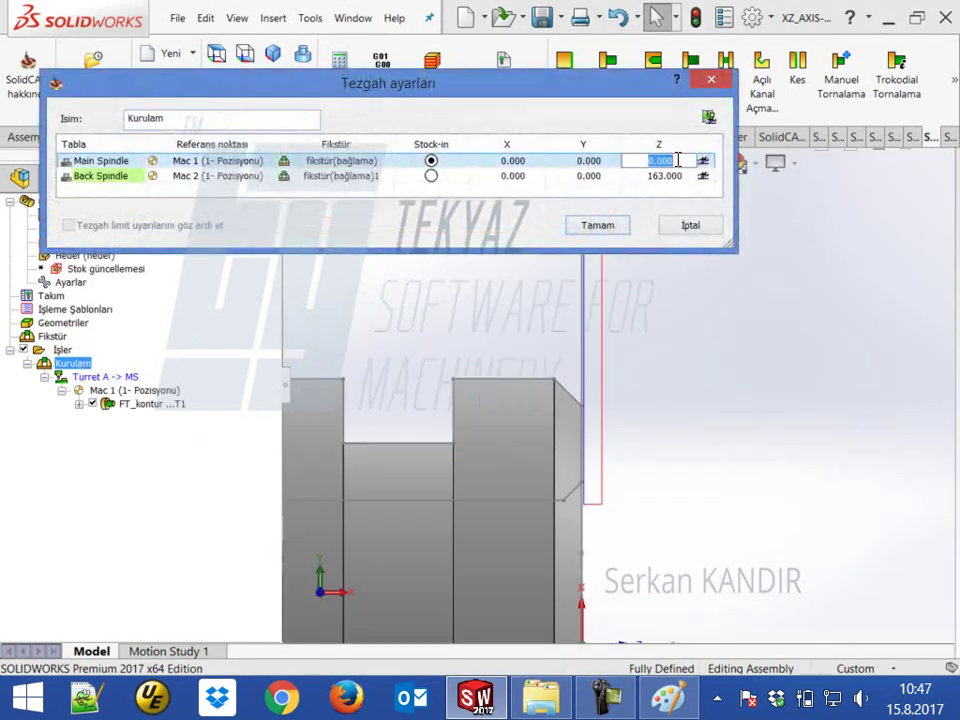
{"action": "type", "text": "210"}
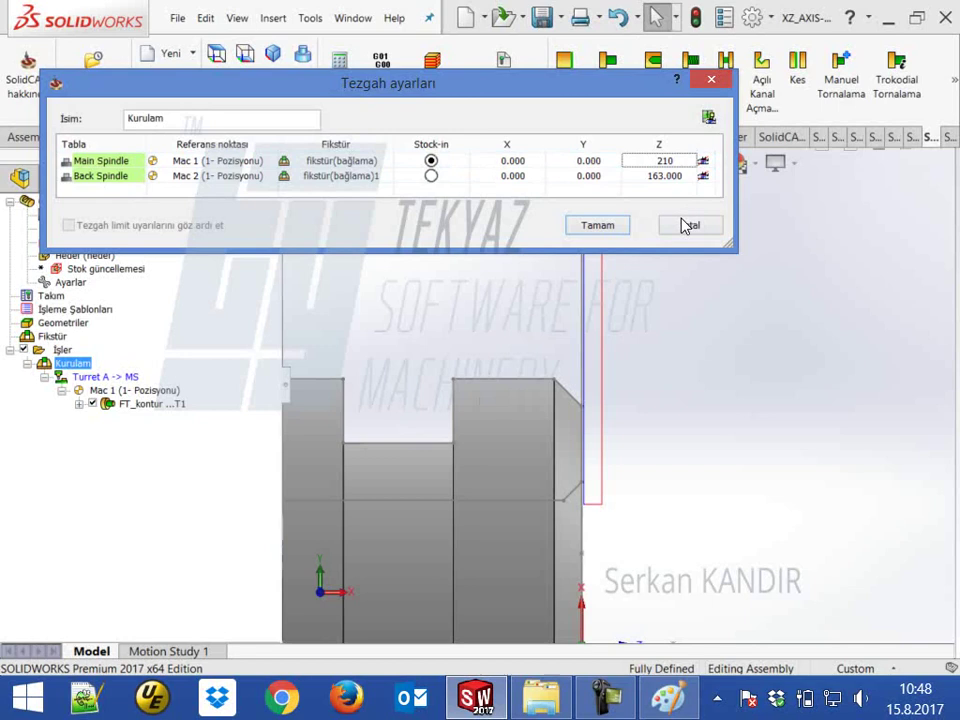
{"action": "left_click_drag", "start_coordinate": [562, 92], "coordinate": [628, 48]}
{"action": "scroll", "coordinate": [662, 435], "scroll_direction": "up", "scroll_amount": 6}
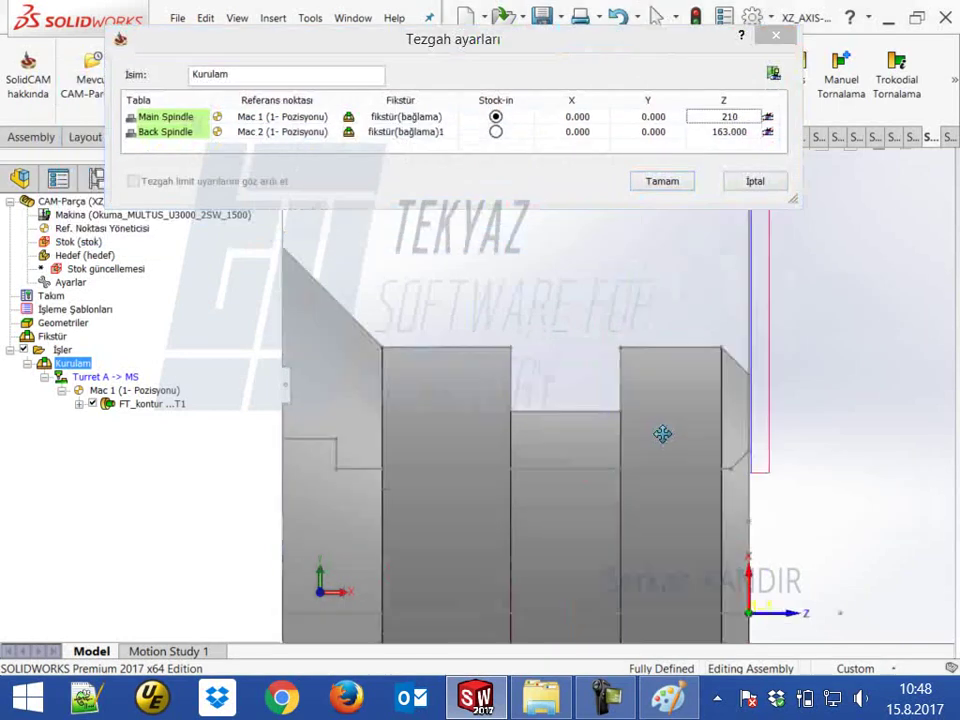
{"action": "key", "text": "Return"}
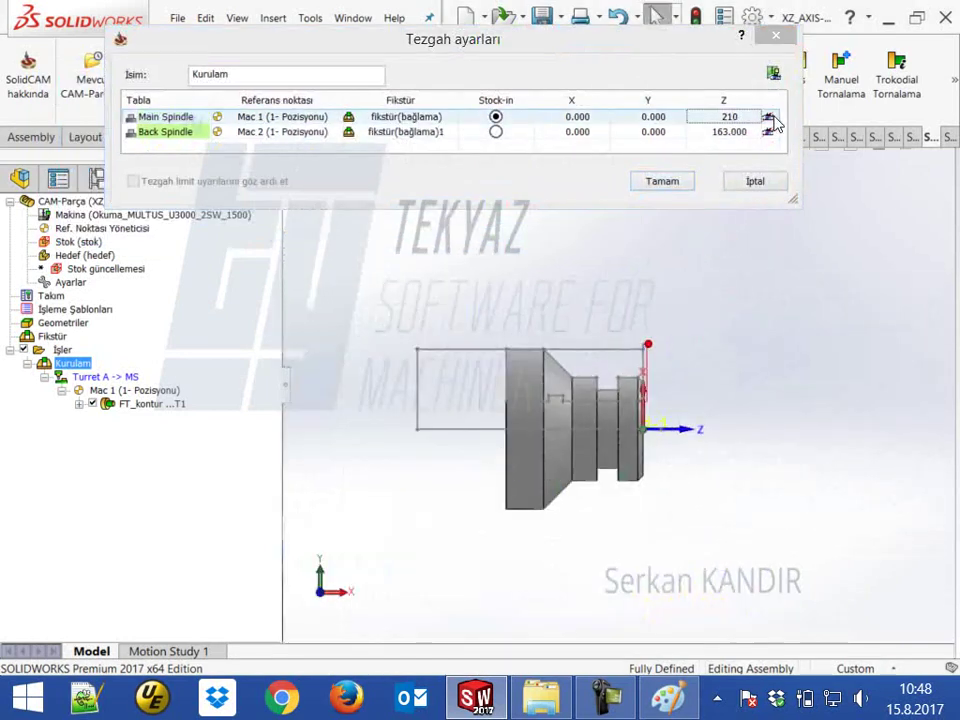
{"action": "middle_click_drag", "start_coordinate": [529, 439], "coordinate": [487, 407], "text": "ctrl"}
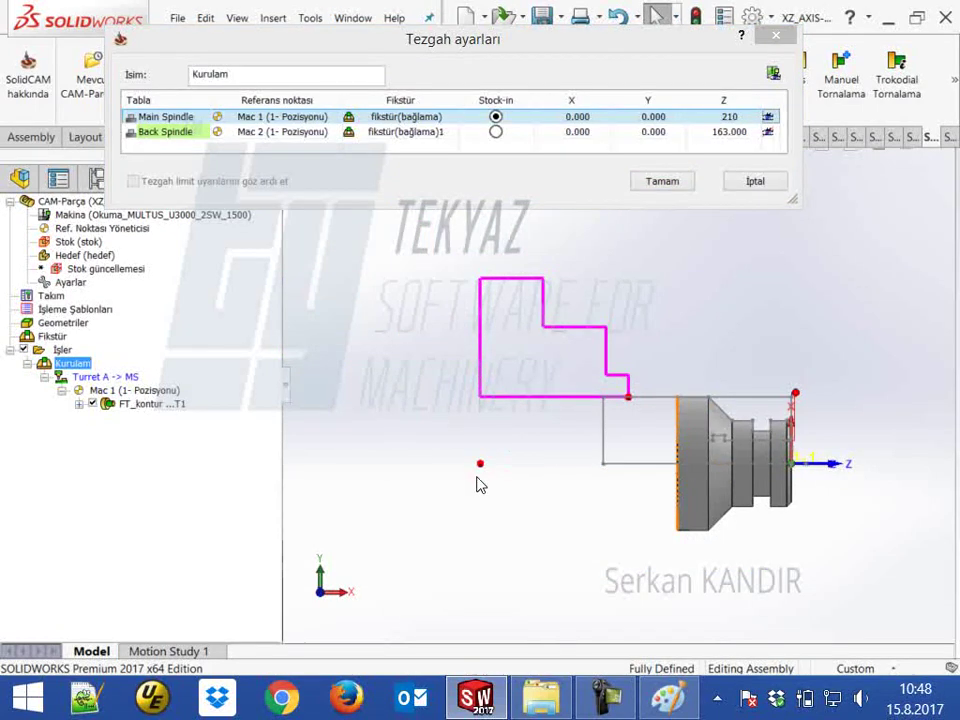
Check the spindle distances in the Parça_bağlama.jpg sketch in Paint, then return to SolidCAM and accept the machine setup.
{"action": "left_click", "coordinate": [668, 697]}
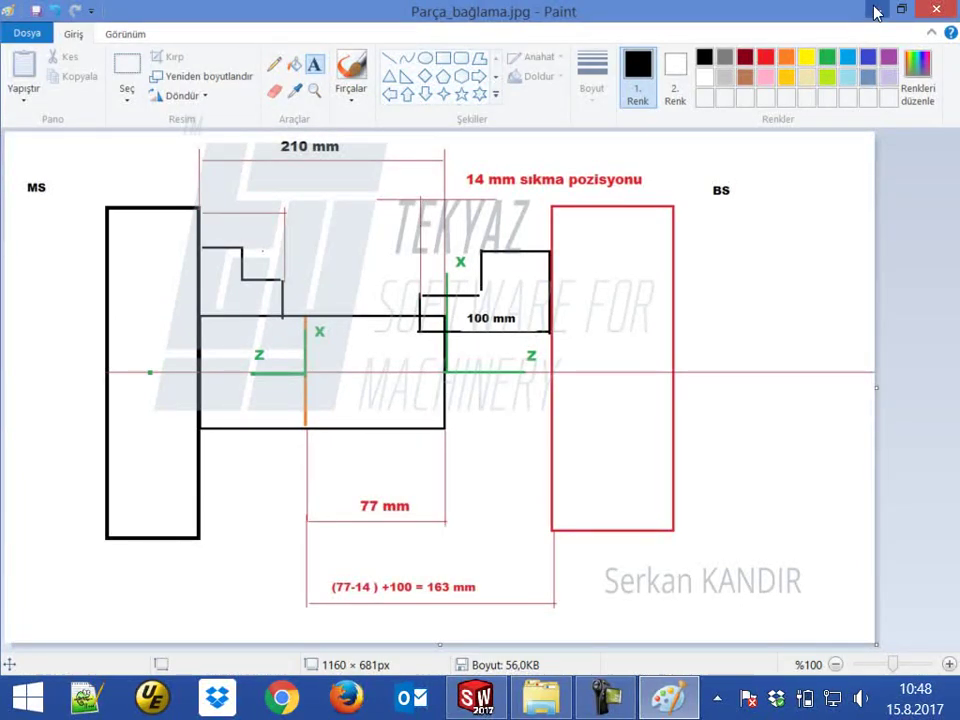
{"action": "left_click", "coordinate": [870, 9]}
{"action": "left_click", "coordinate": [675, 184]}
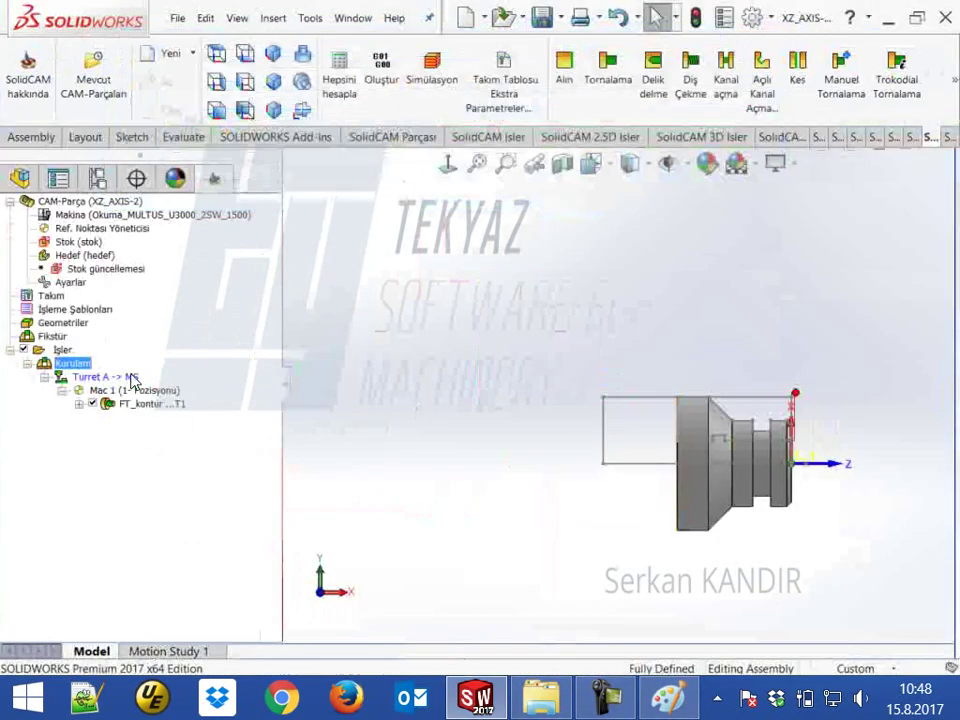
Load the machine simulation, examine how the stock sits in the main spindle's chuck jaws, and compare it with the clamping sketch in Paint.
{"action": "left_click", "coordinate": [437, 88]}
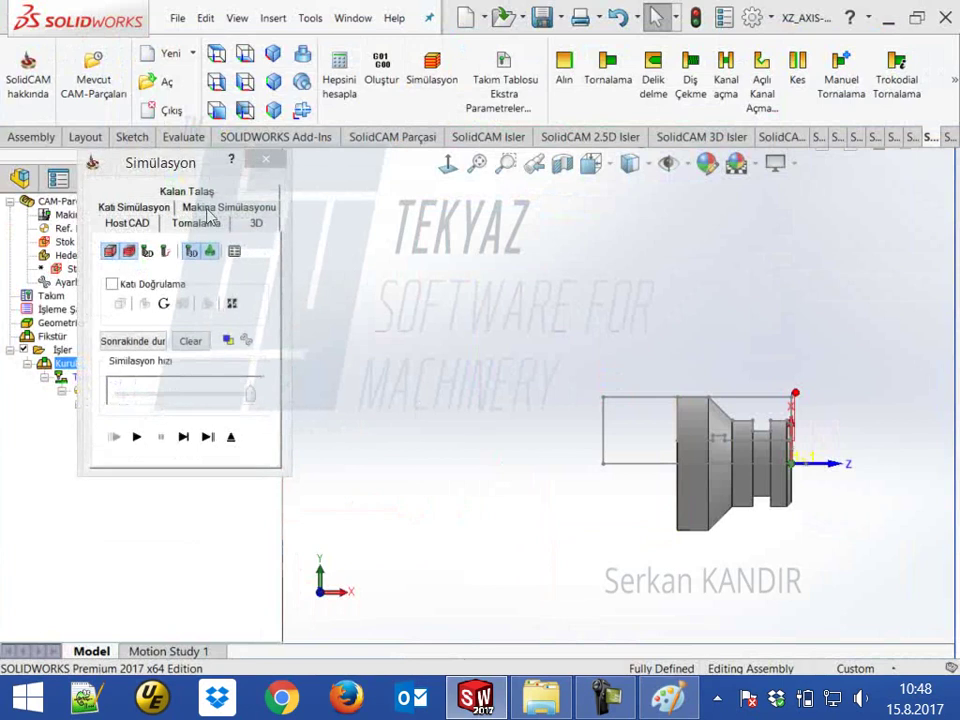
{"action": "left_click", "coordinate": [240, 250]}
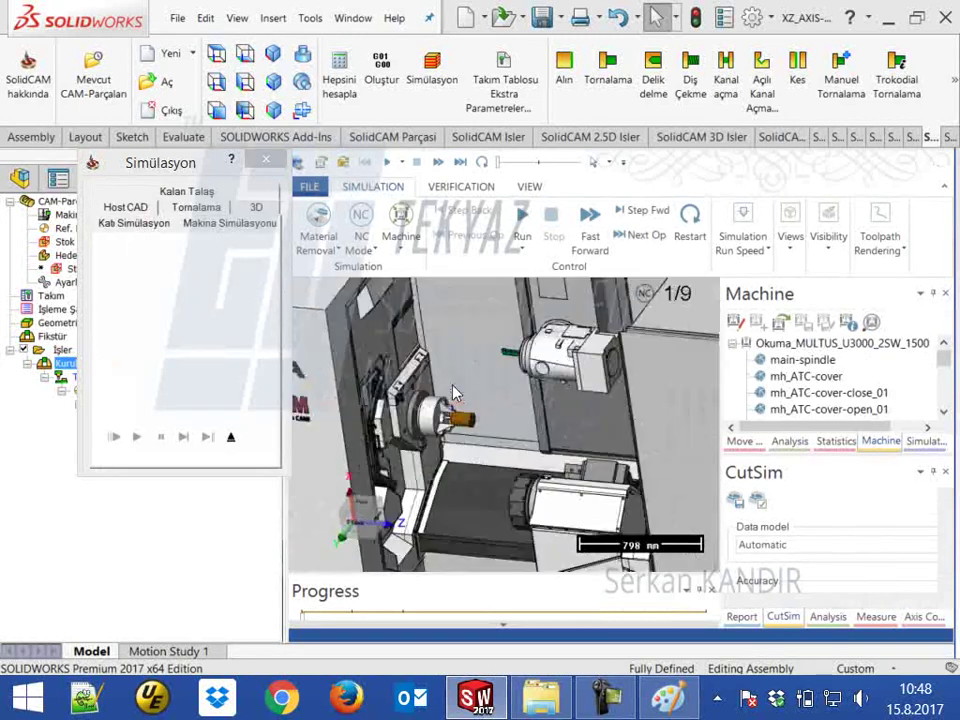
{"action": "scroll", "coordinate": [460, 410], "scroll_direction": "up", "scroll_amount": 5}
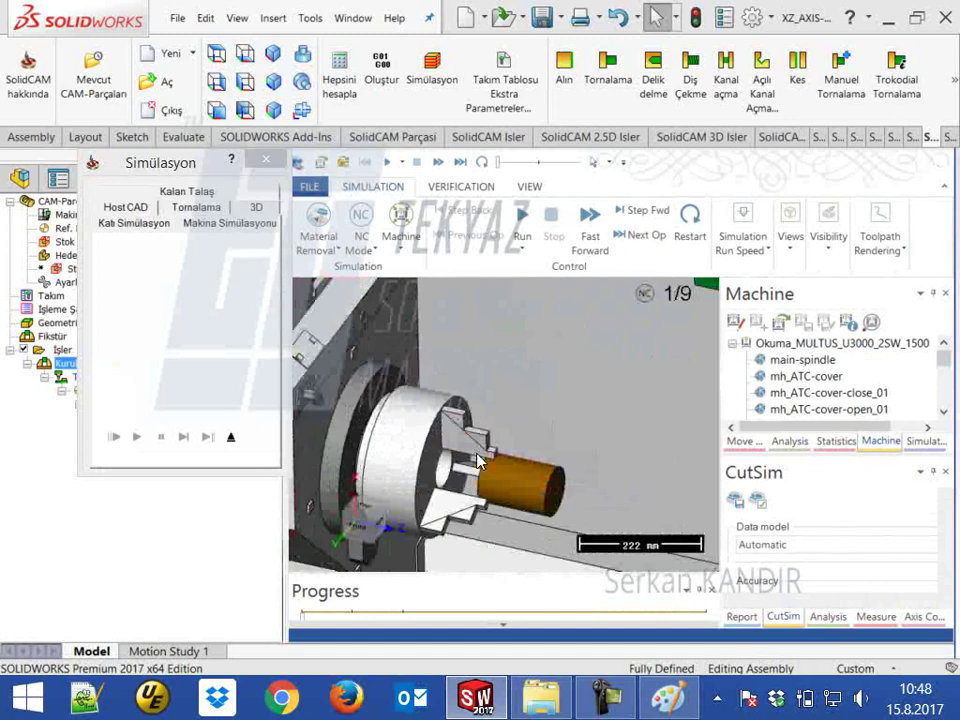
{"action": "scroll", "coordinate": [478, 461], "scroll_direction": "up", "scroll_amount": 2}
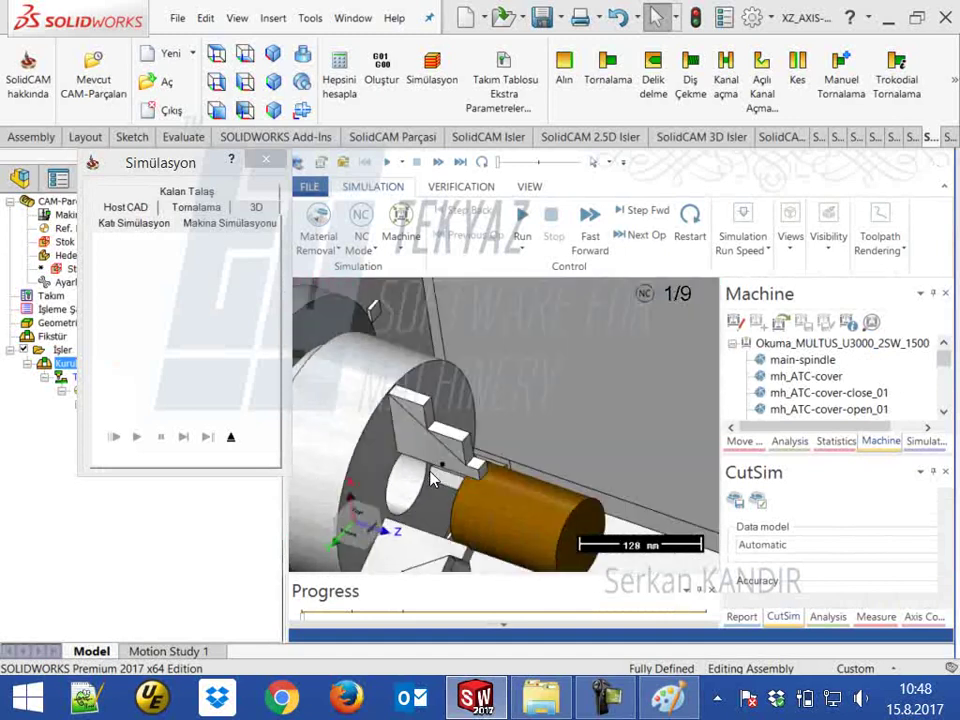
{"action": "left_click_drag", "start_coordinate": [432, 480], "coordinate": [380, 400]}
{"action": "left_click", "coordinate": [197, 172]}
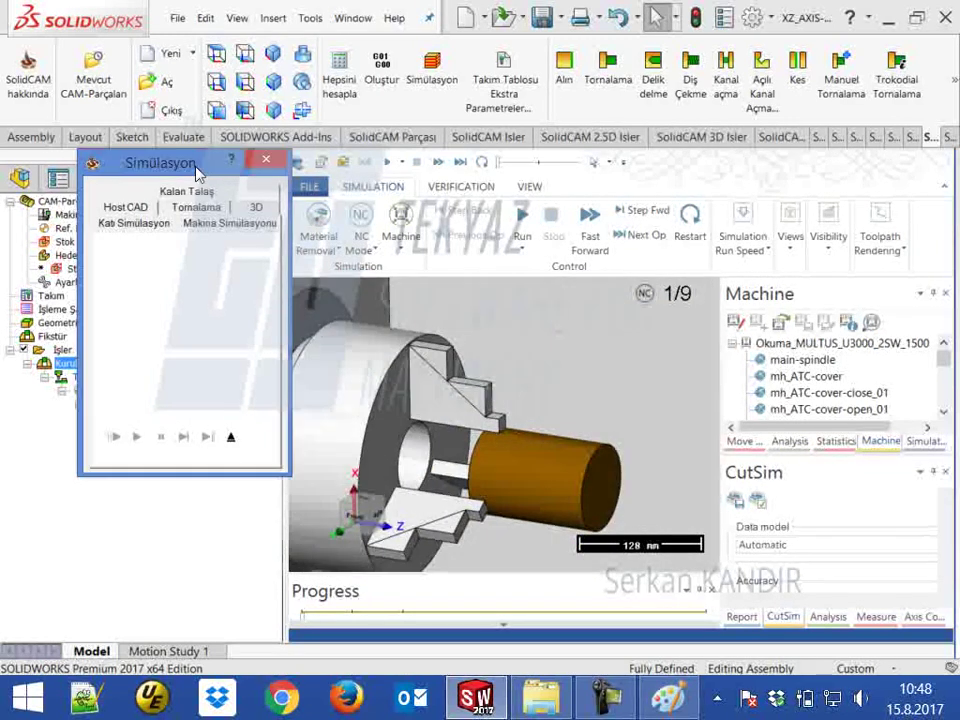
{"action": "left_click_drag", "start_coordinate": [197, 172], "coordinate": [150, 169]}
{"action": "left_click_drag", "start_coordinate": [453, 420], "coordinate": [510, 422]}
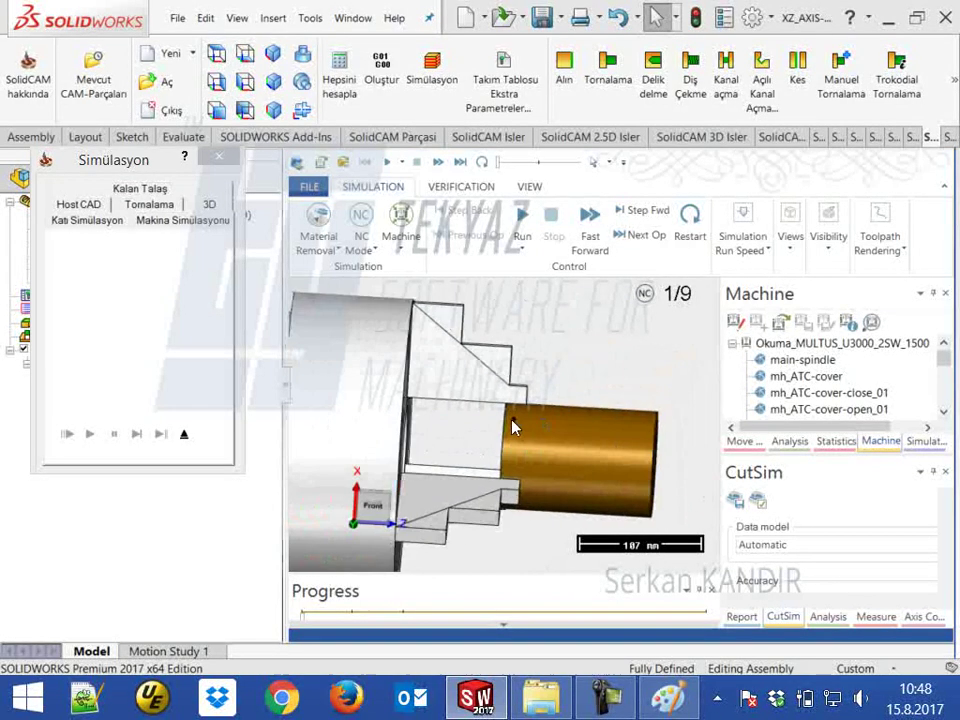
{"action": "left_click", "coordinate": [664, 694]}
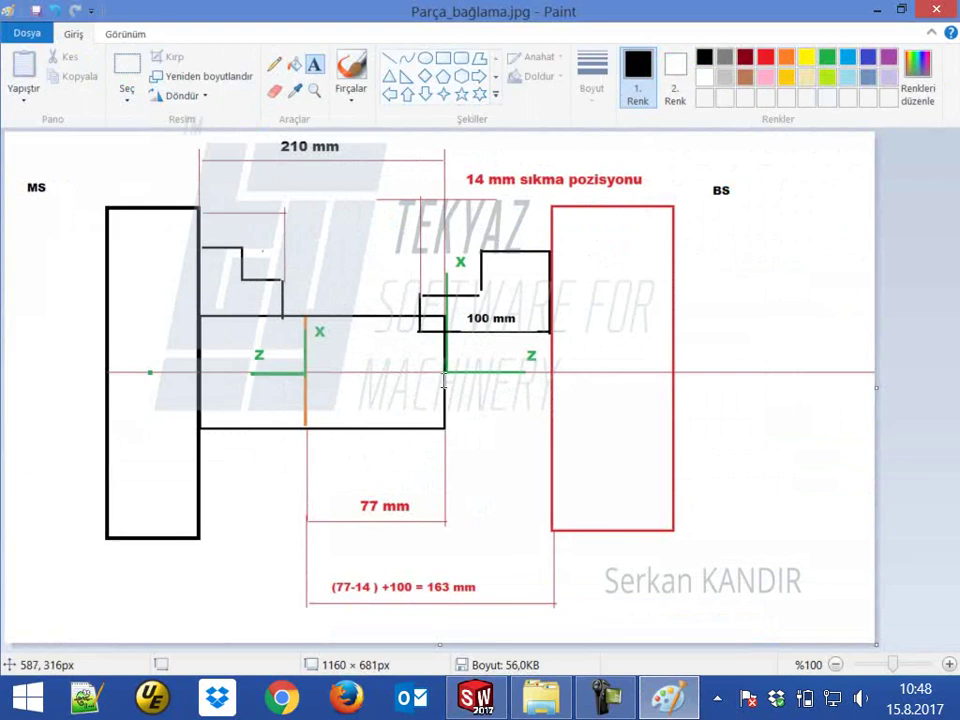
{"action": "left_click", "coordinate": [600, 682]}
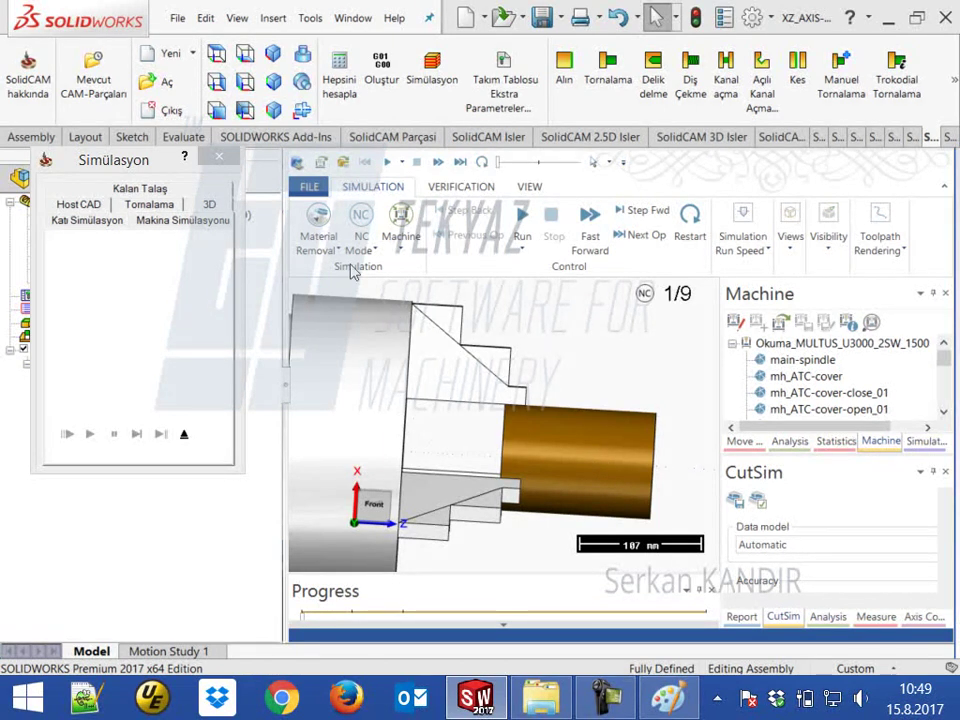
Close the machine simulation and reopen the Kurulam machine setup.
{"action": "left_click", "coordinate": [221, 159]}
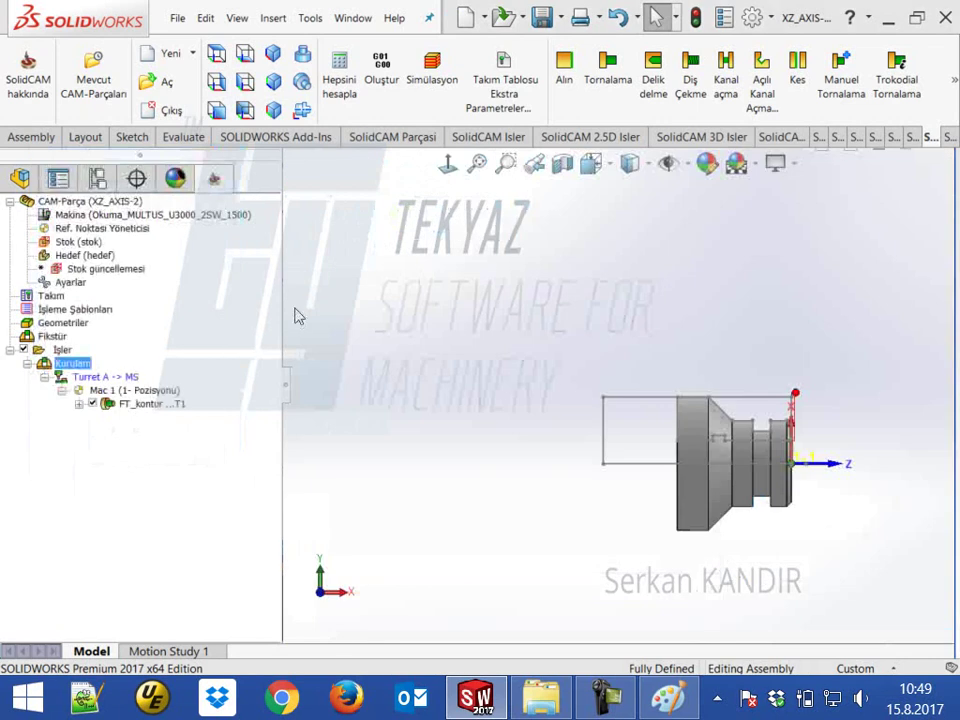
{"action": "double_click", "coordinate": [72, 363]}
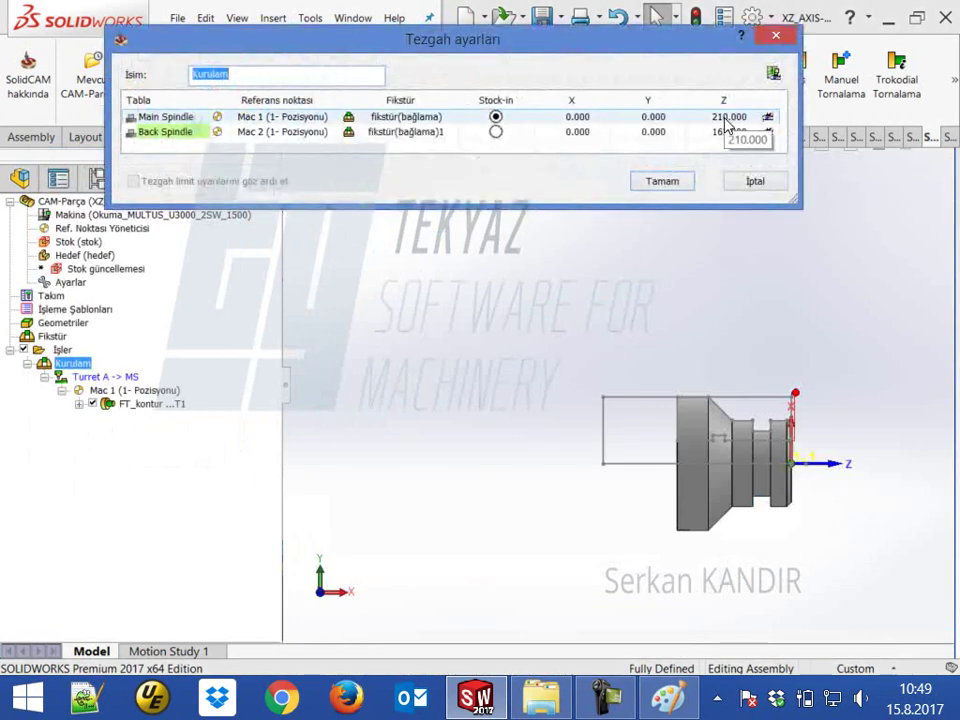